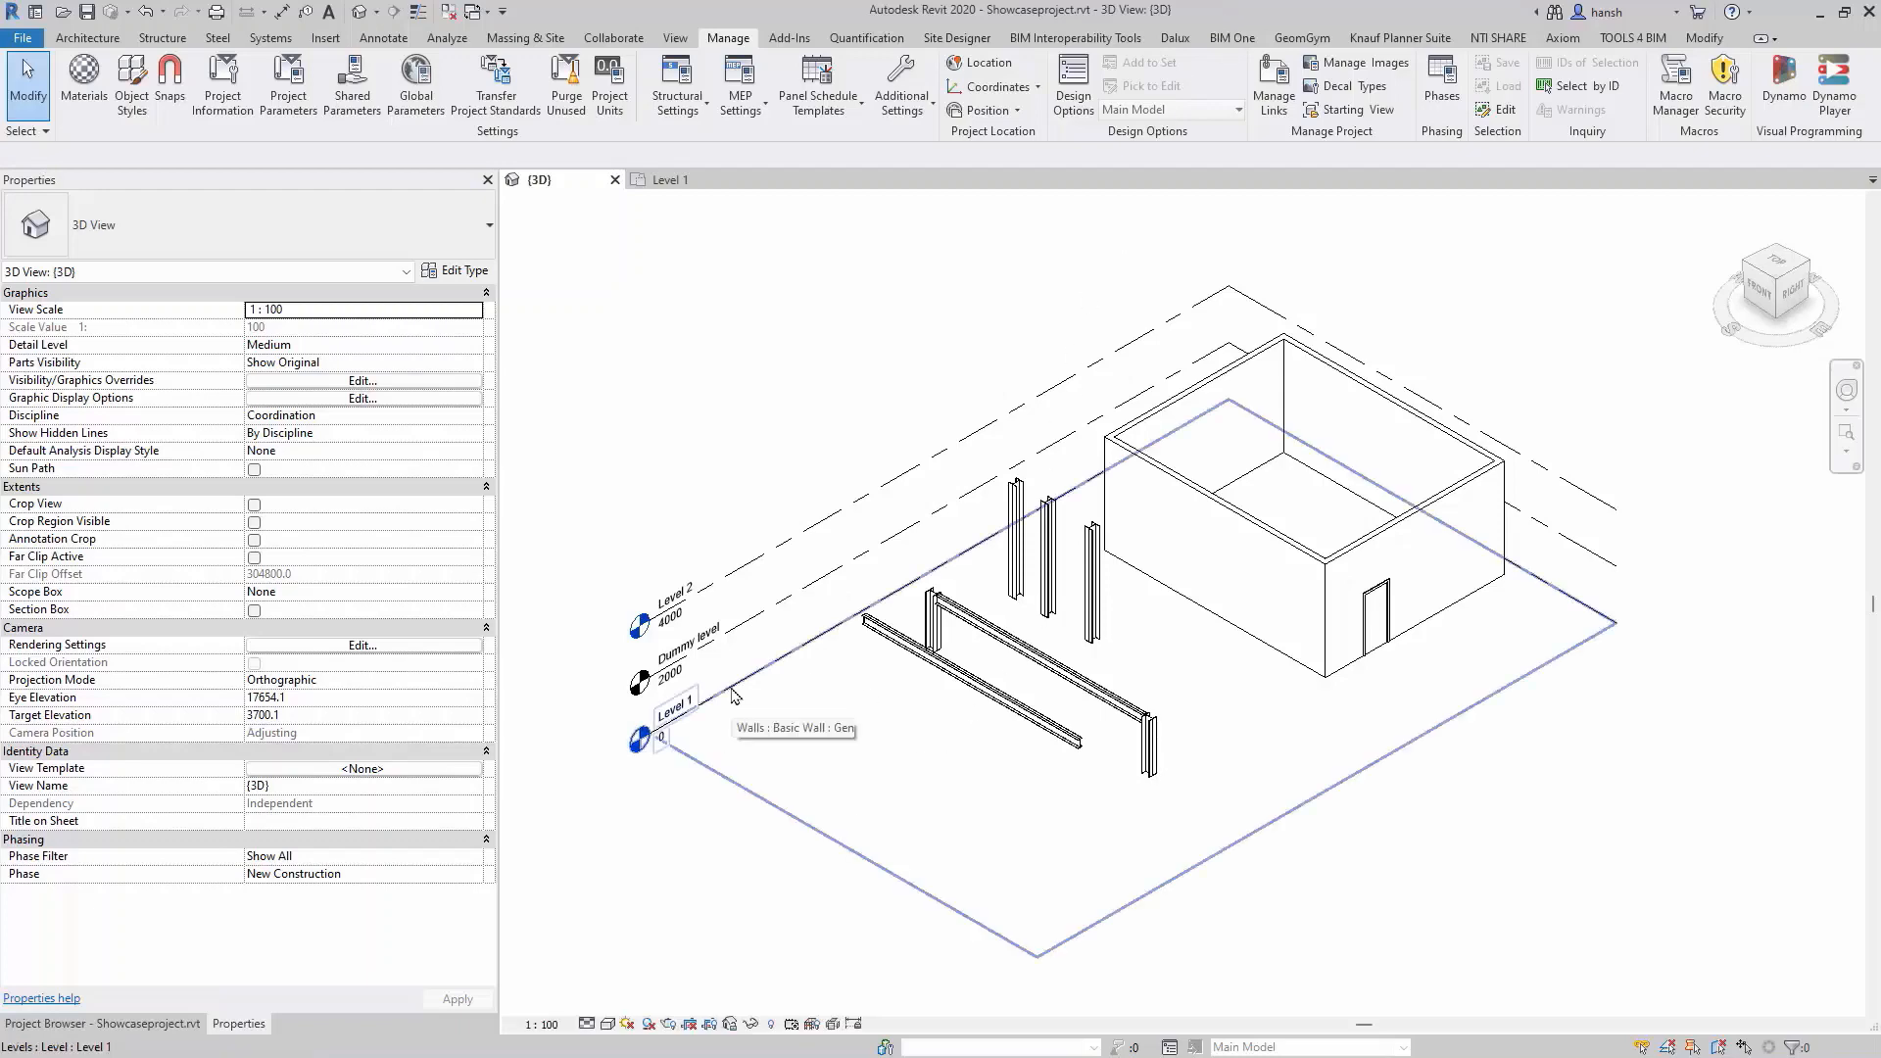
Check the Building Story setting of Level 1 and toggle that setting for Dummy level.
click(735, 695)
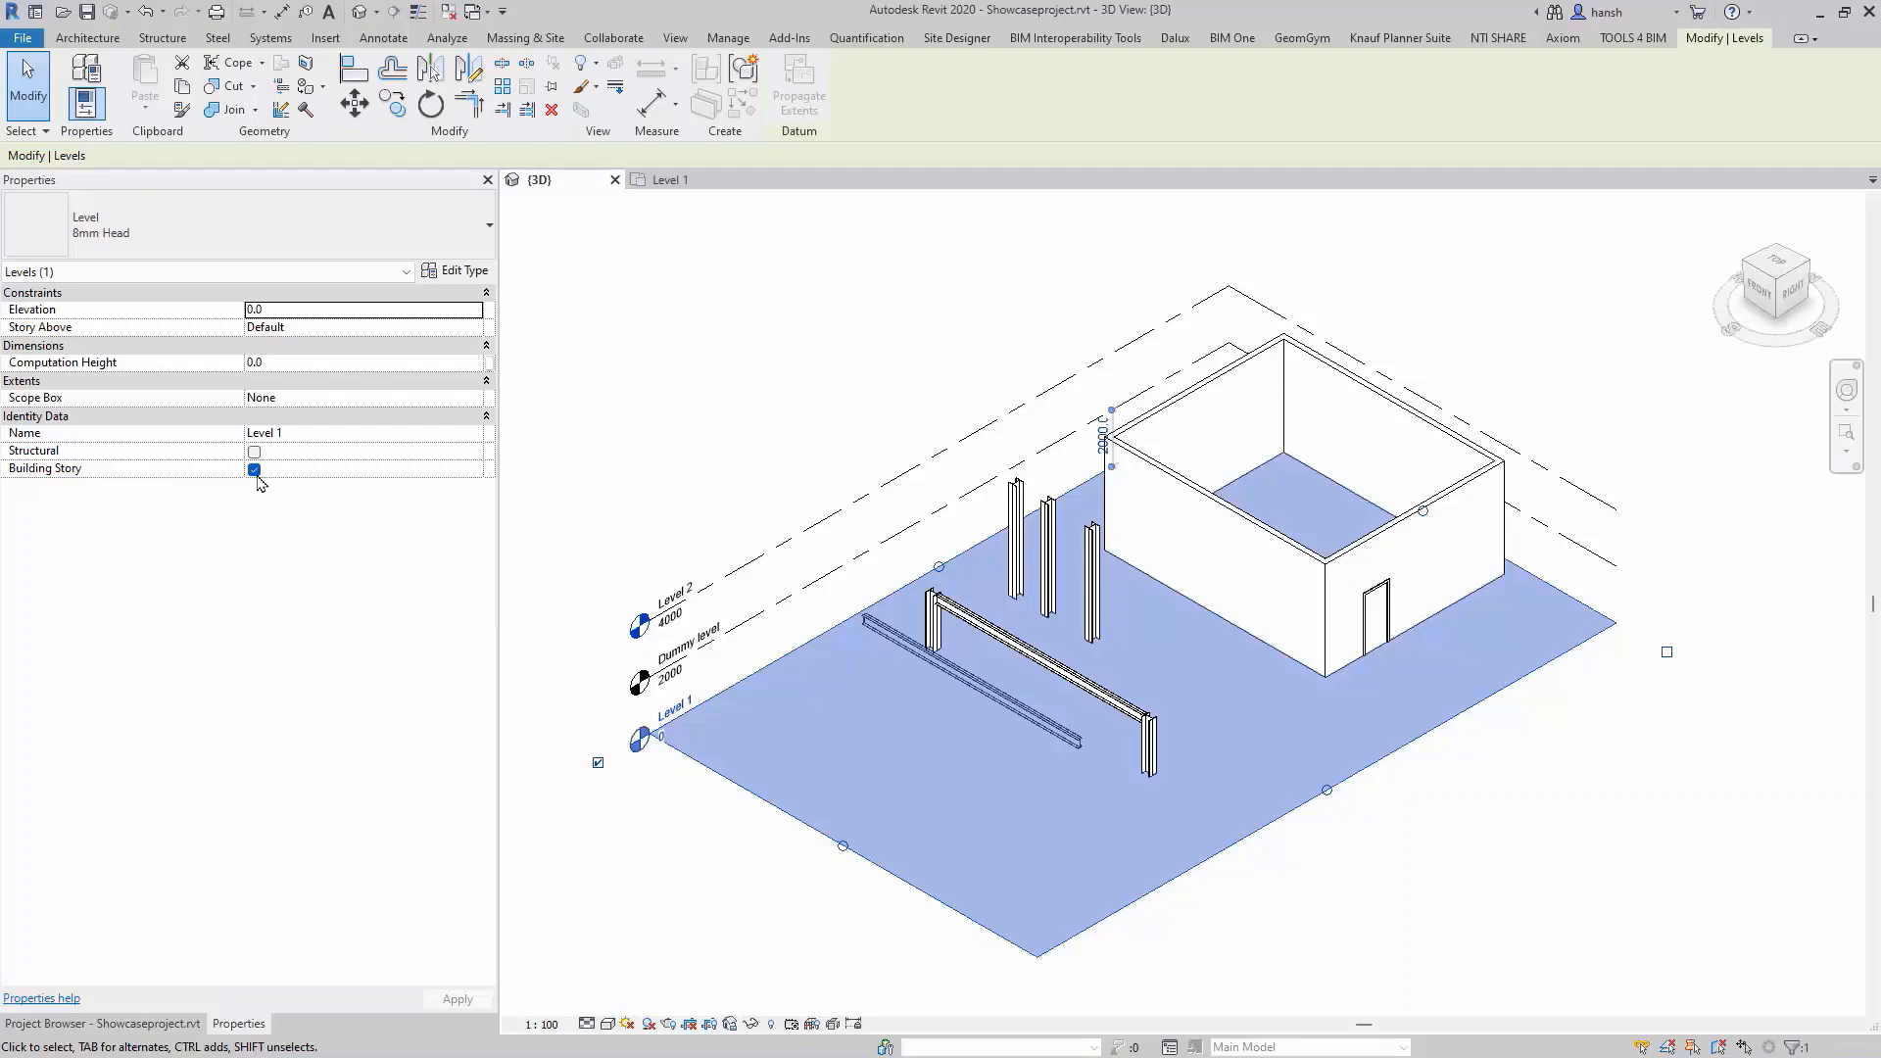
click(553, 556)
click(752, 638)
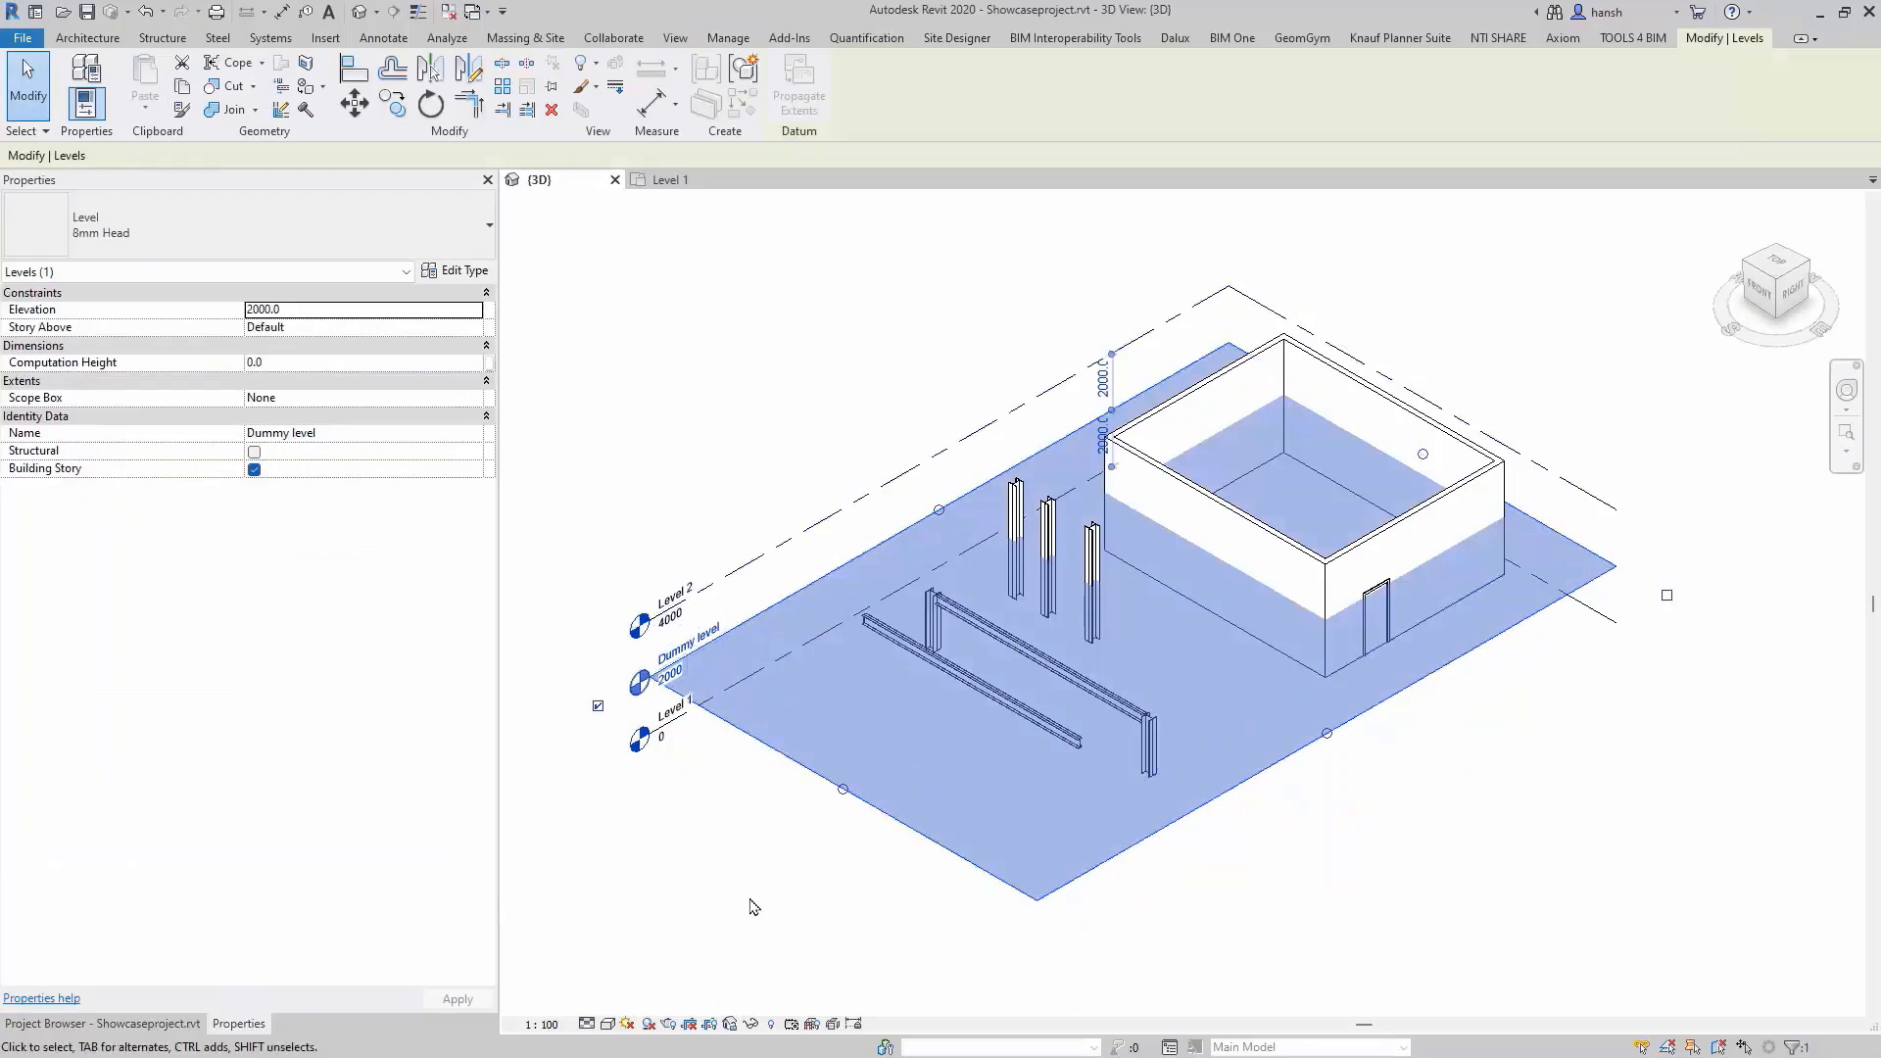
click(252, 470)
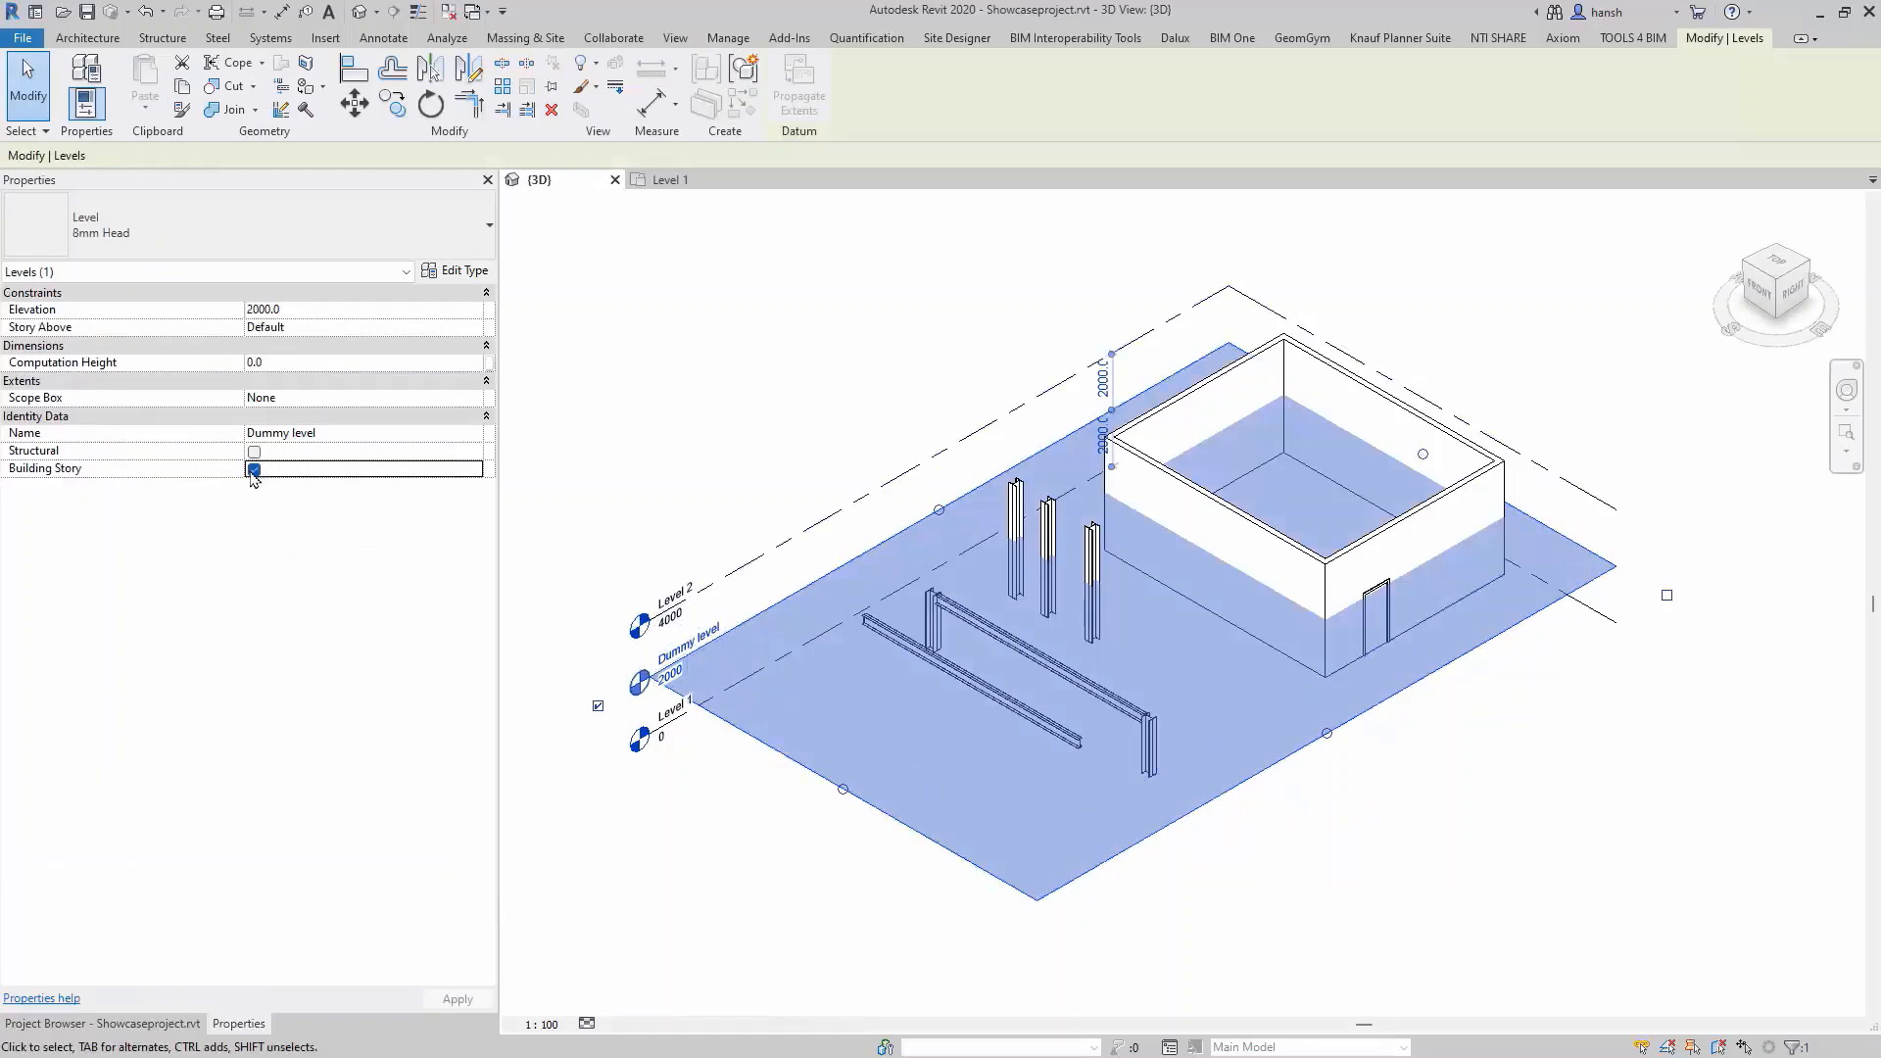
click(744, 928)
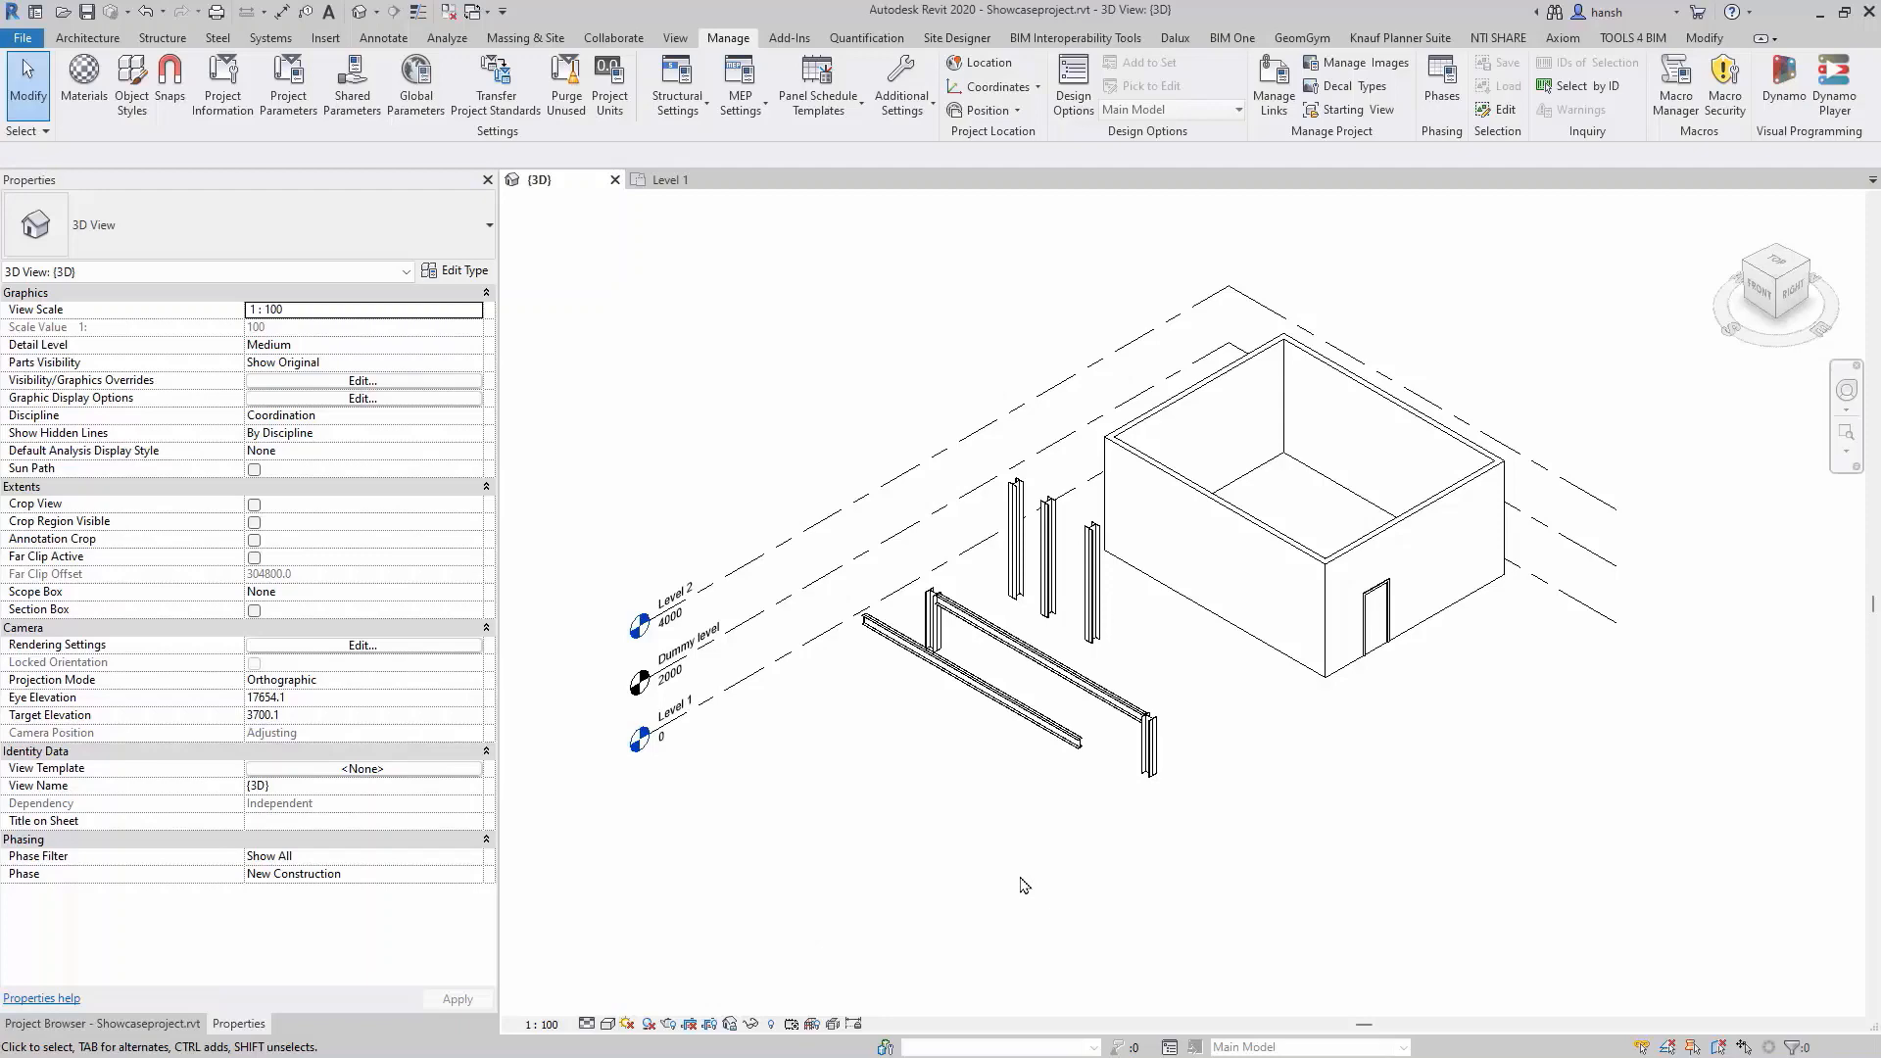
Inspect the Assembly Code in the front wall's type properties without changing anything.
click(1281, 548)
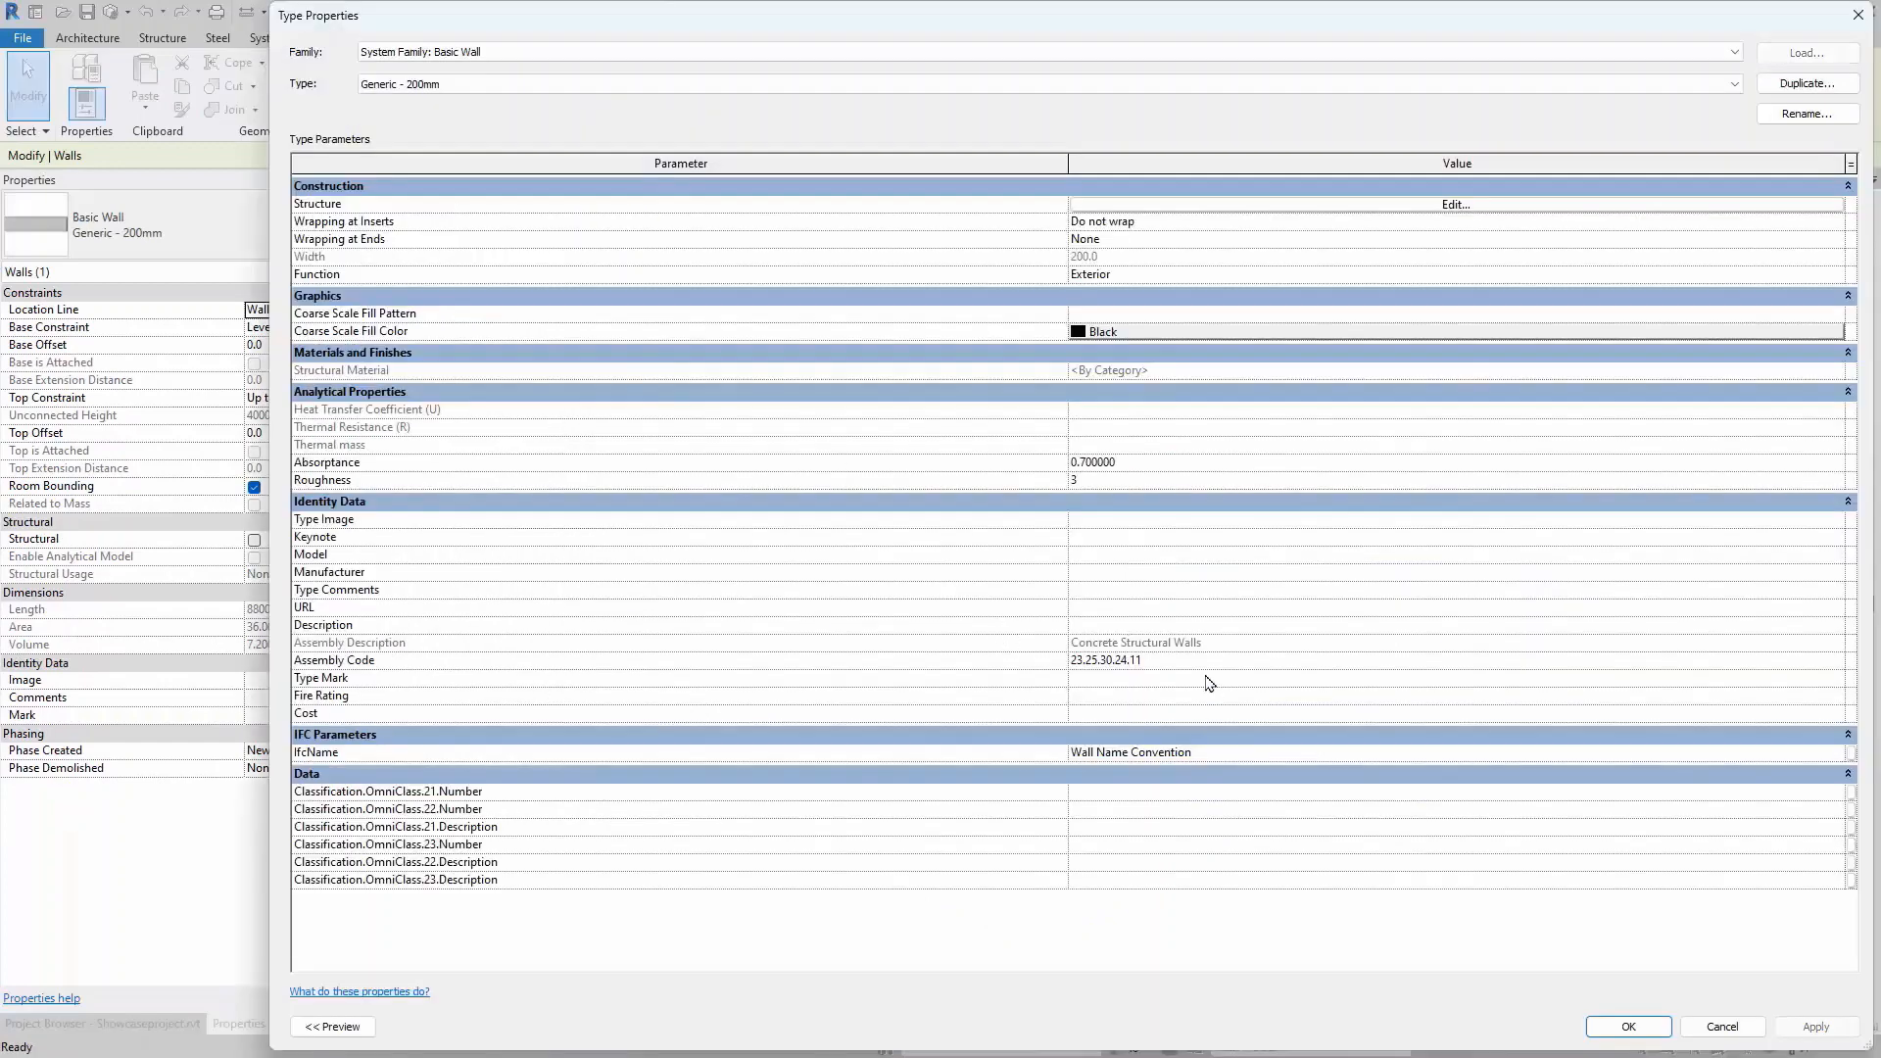
click(1721, 1026)
click(1471, 872)
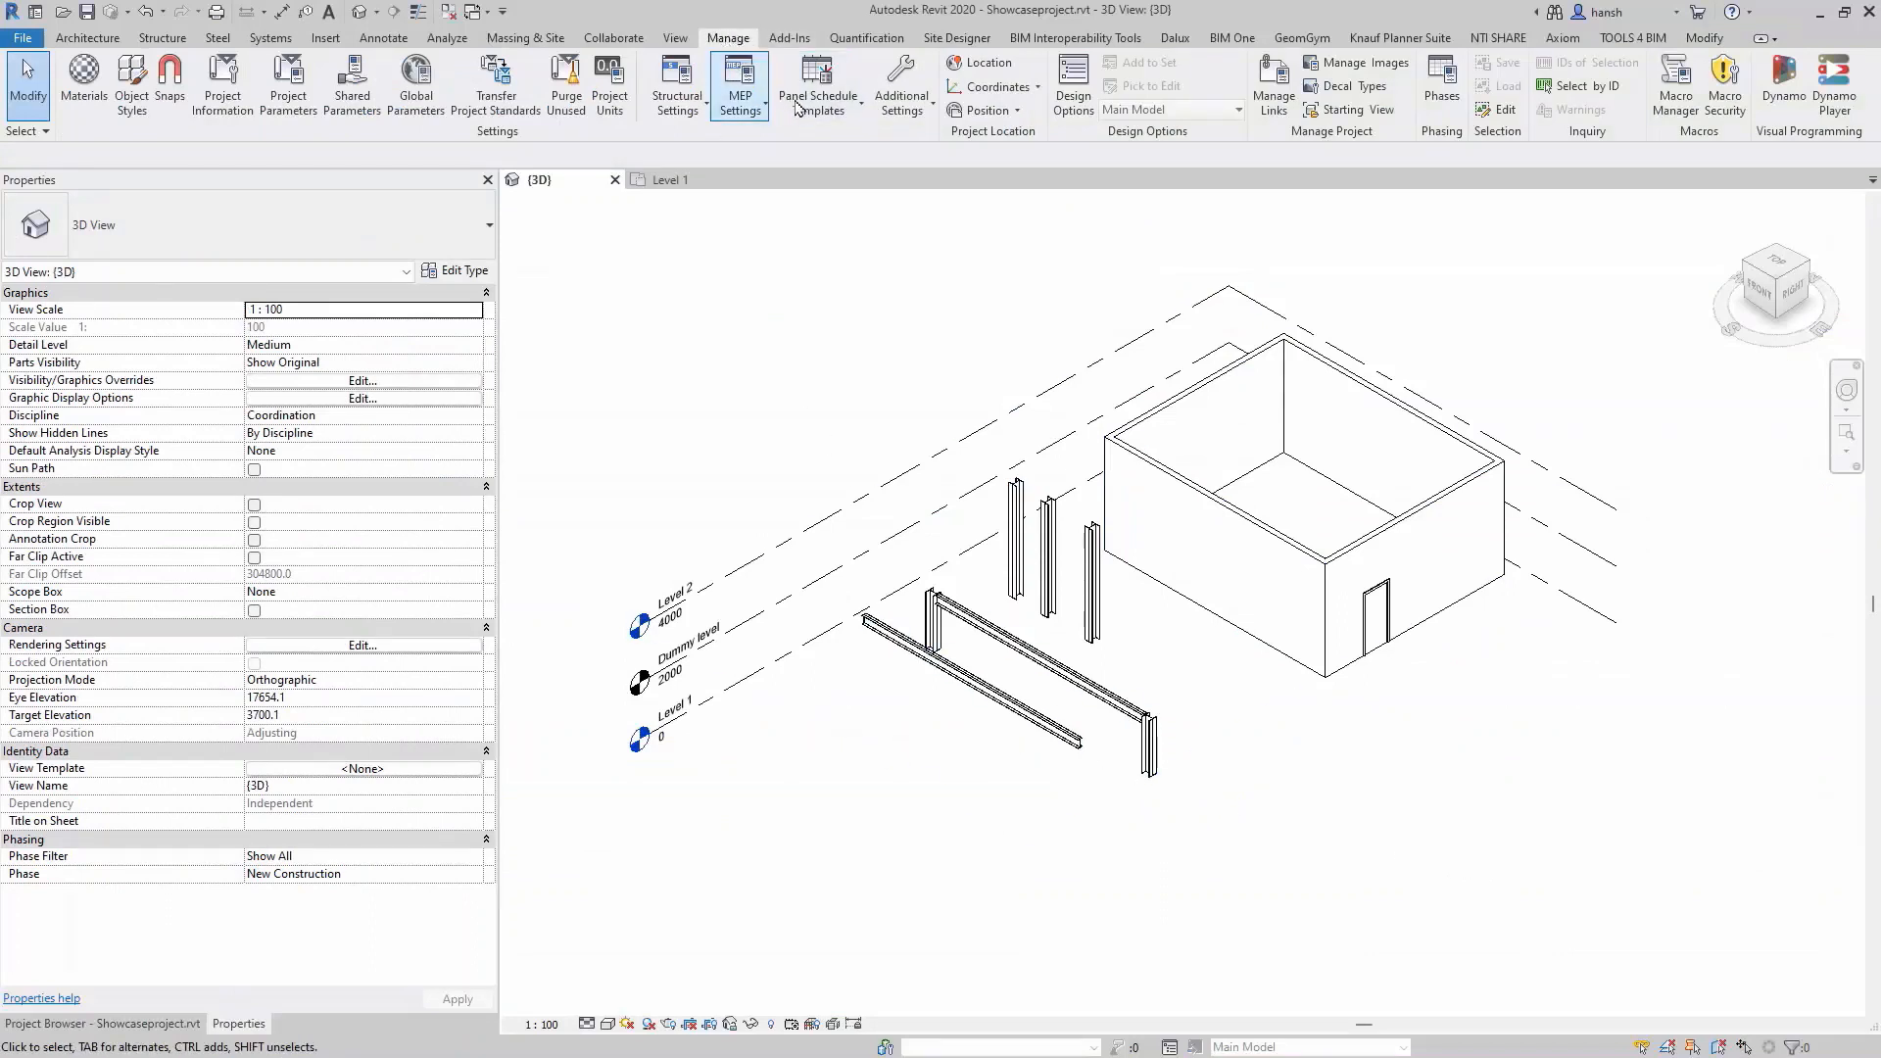
Check that the project's Assembly Code settings point to the OmniClassTaxonomy.txt classification file.
click(919, 116)
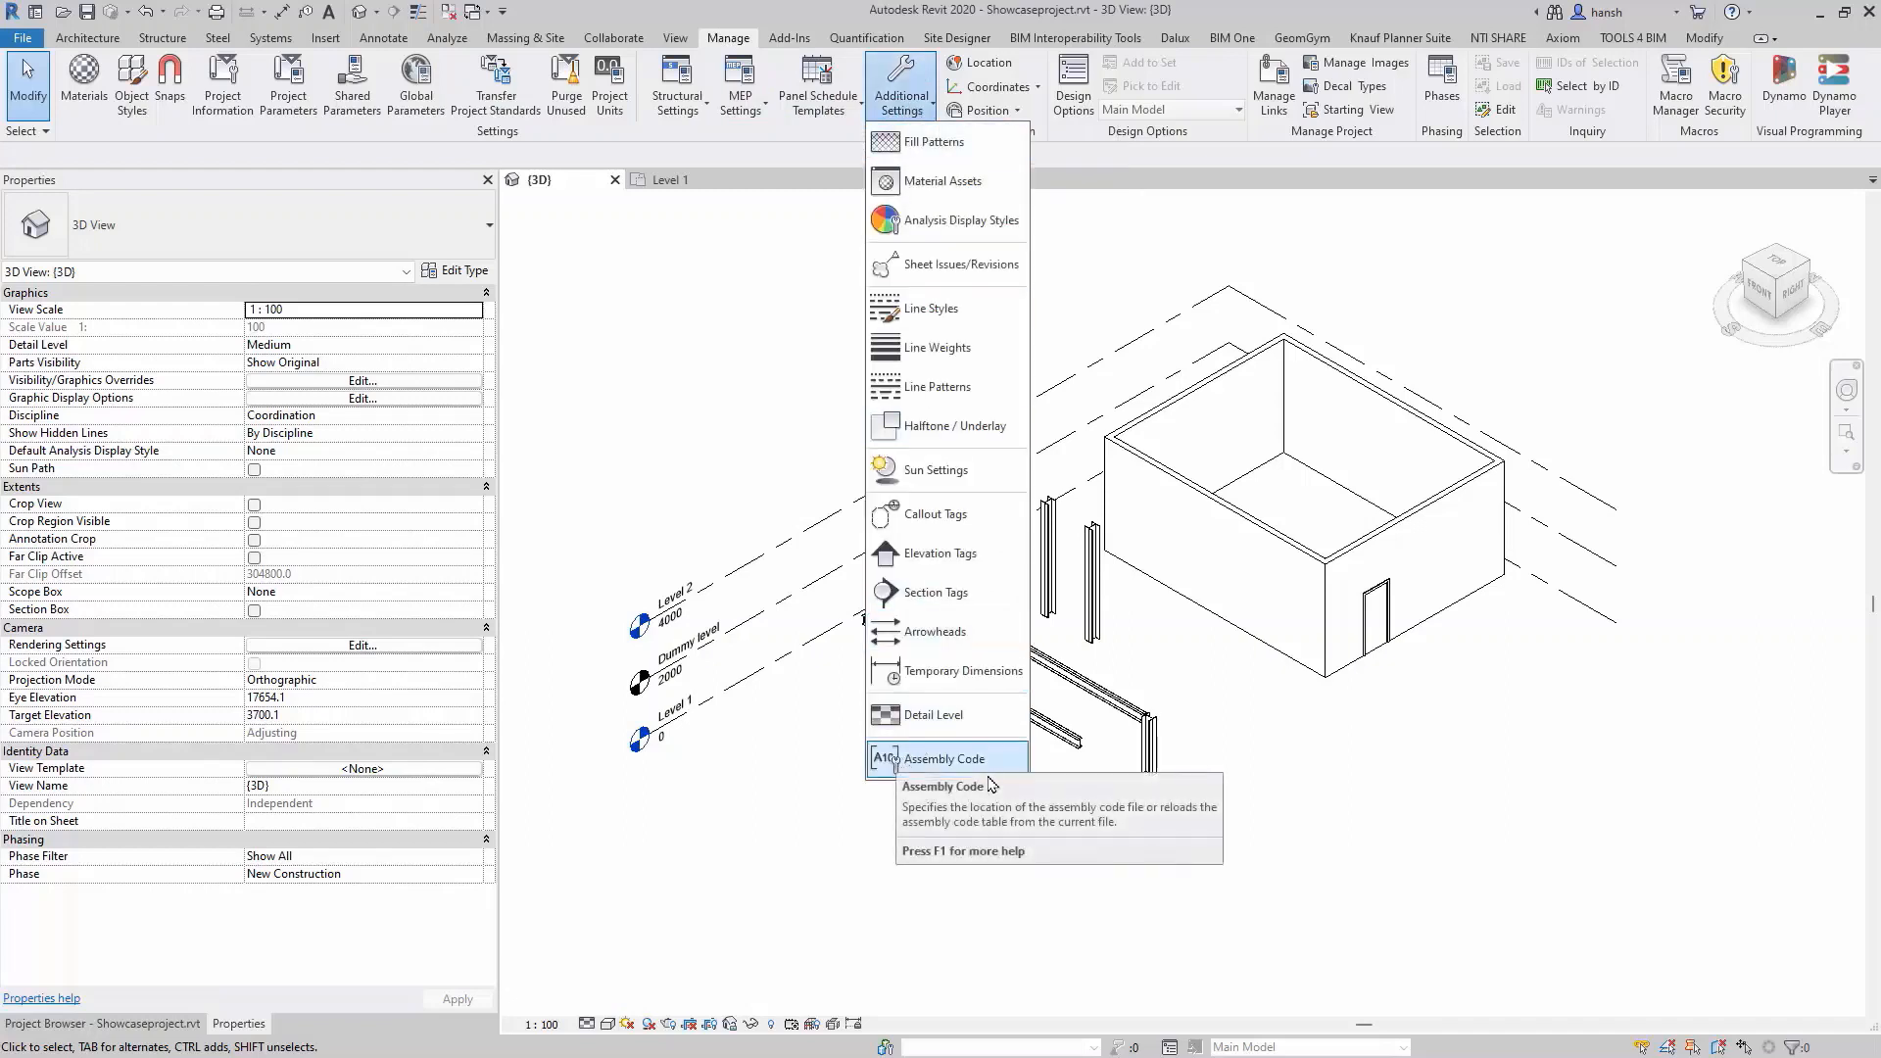
click(927, 769)
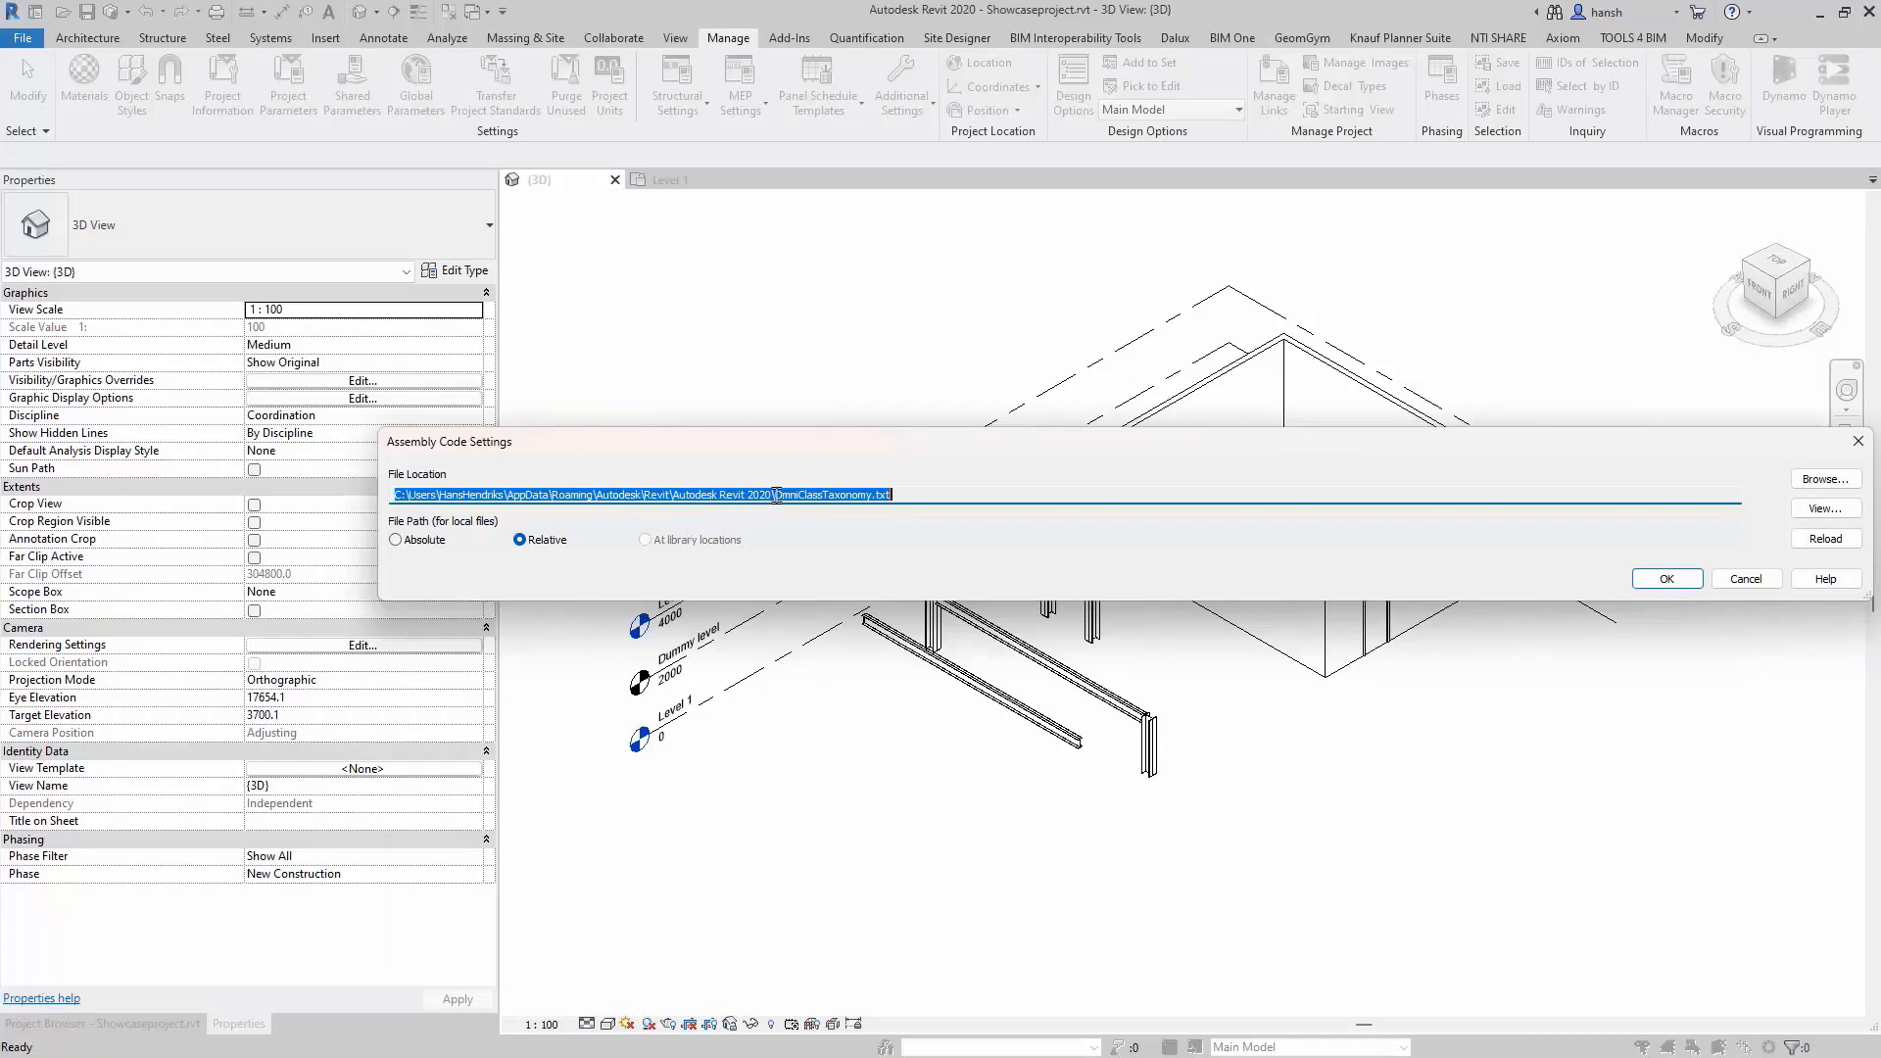
drag(774, 497, 833, 497)
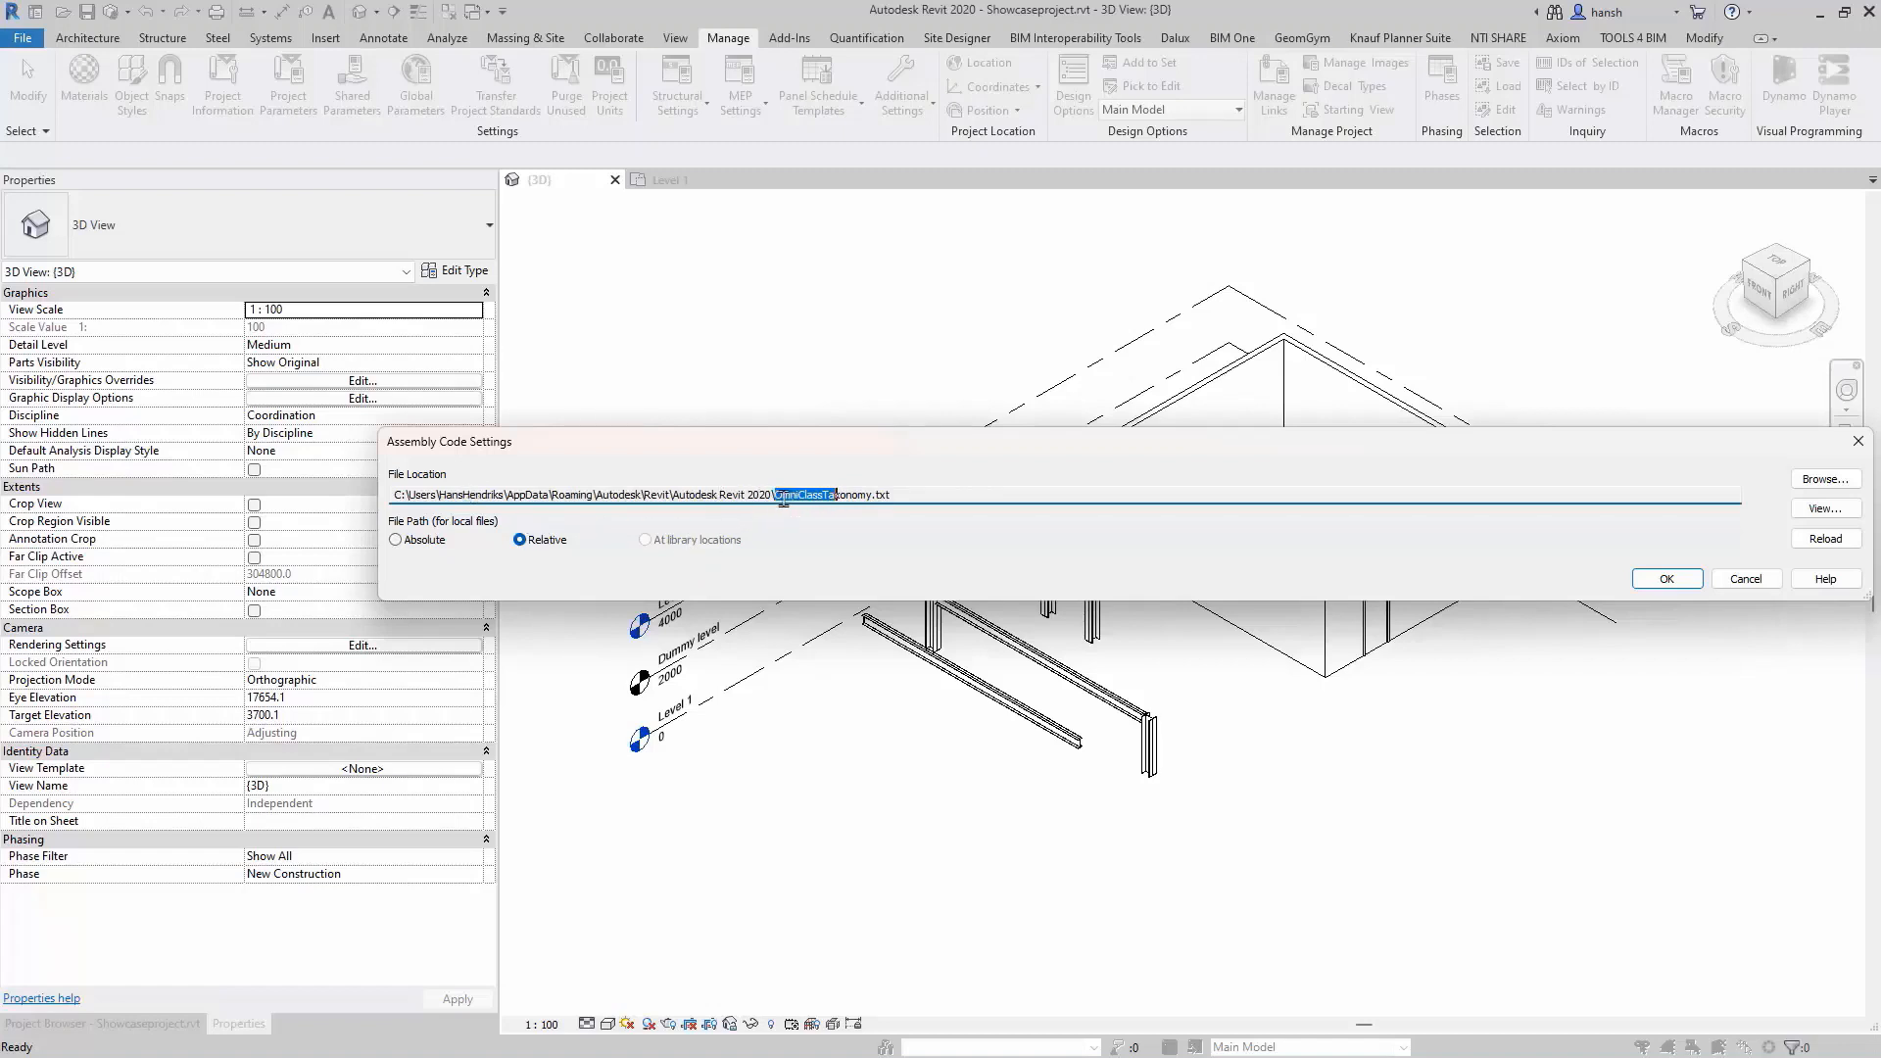
drag(776, 498, 880, 501)
click(1666, 578)
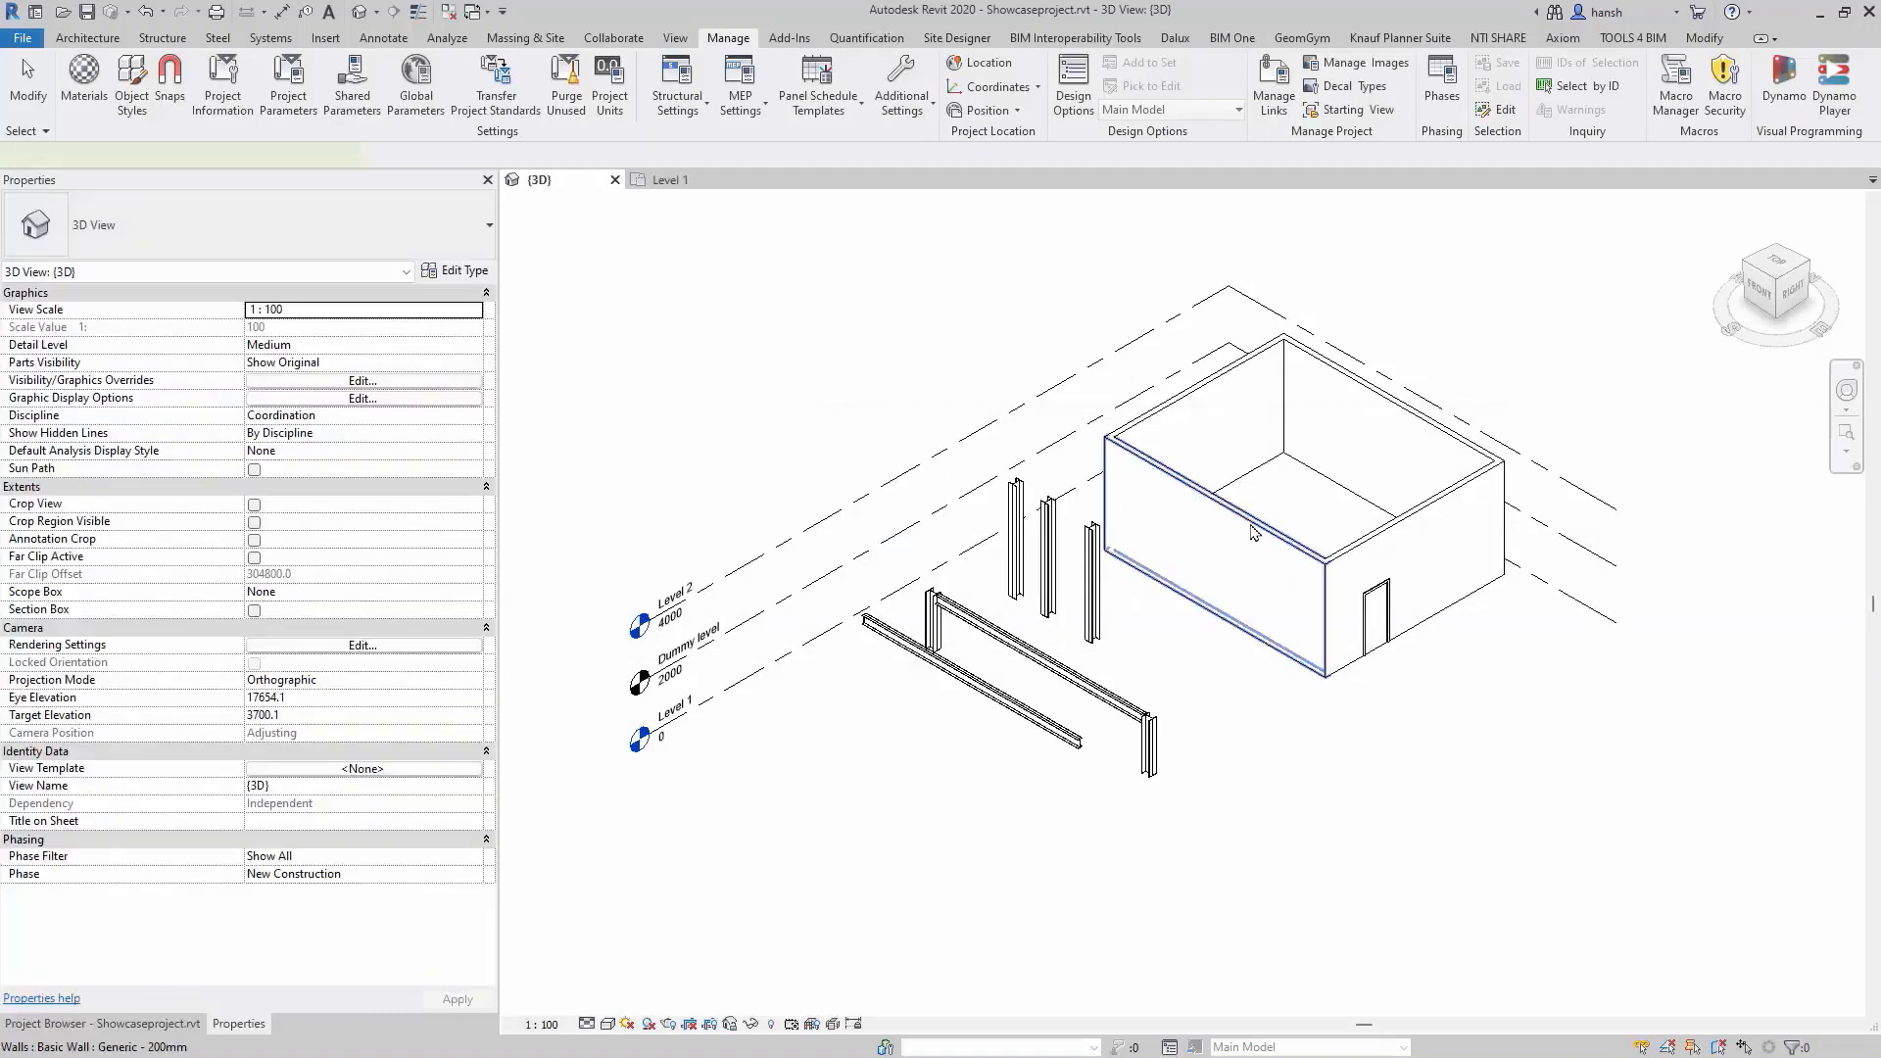
Assign assembly code 23.25.30.24.17 - Wood Framed Structural Walls to the front wall's type, Generic - 200mm.
click(1253, 532)
click(465, 278)
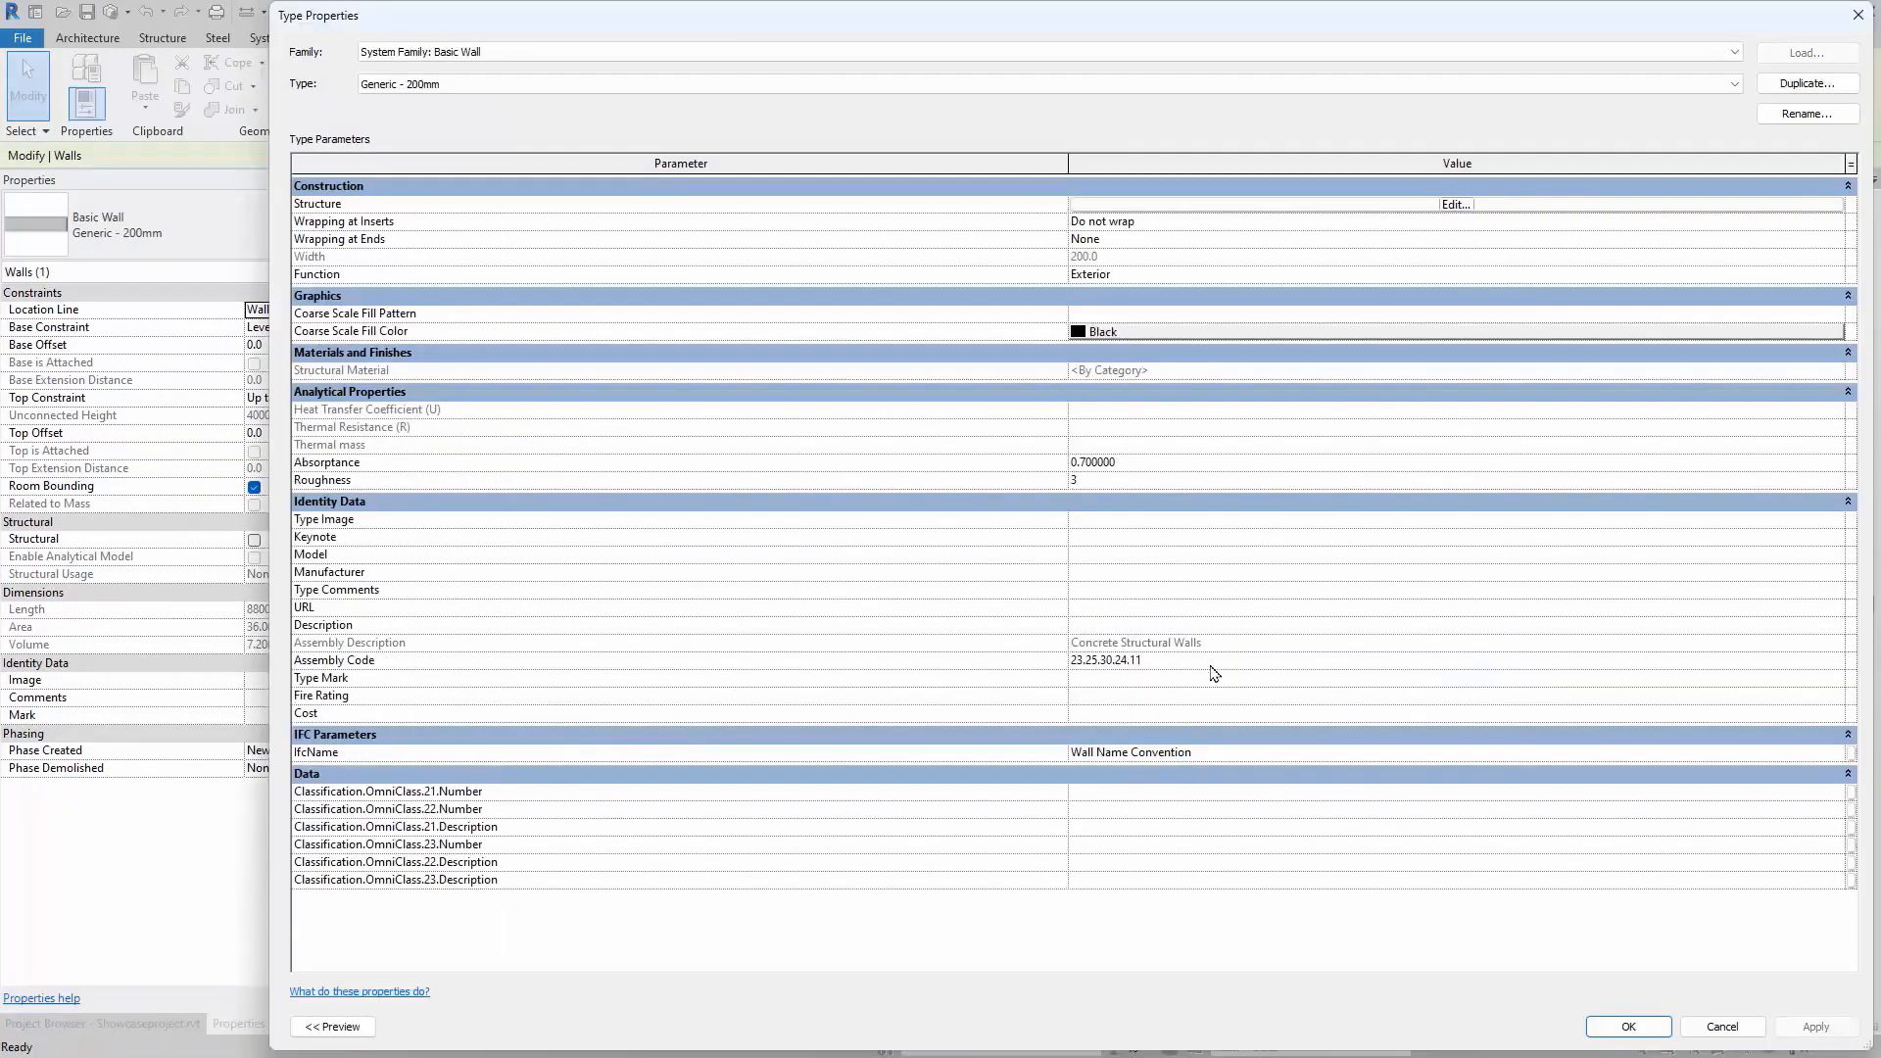
click(1839, 662)
click(1839, 663)
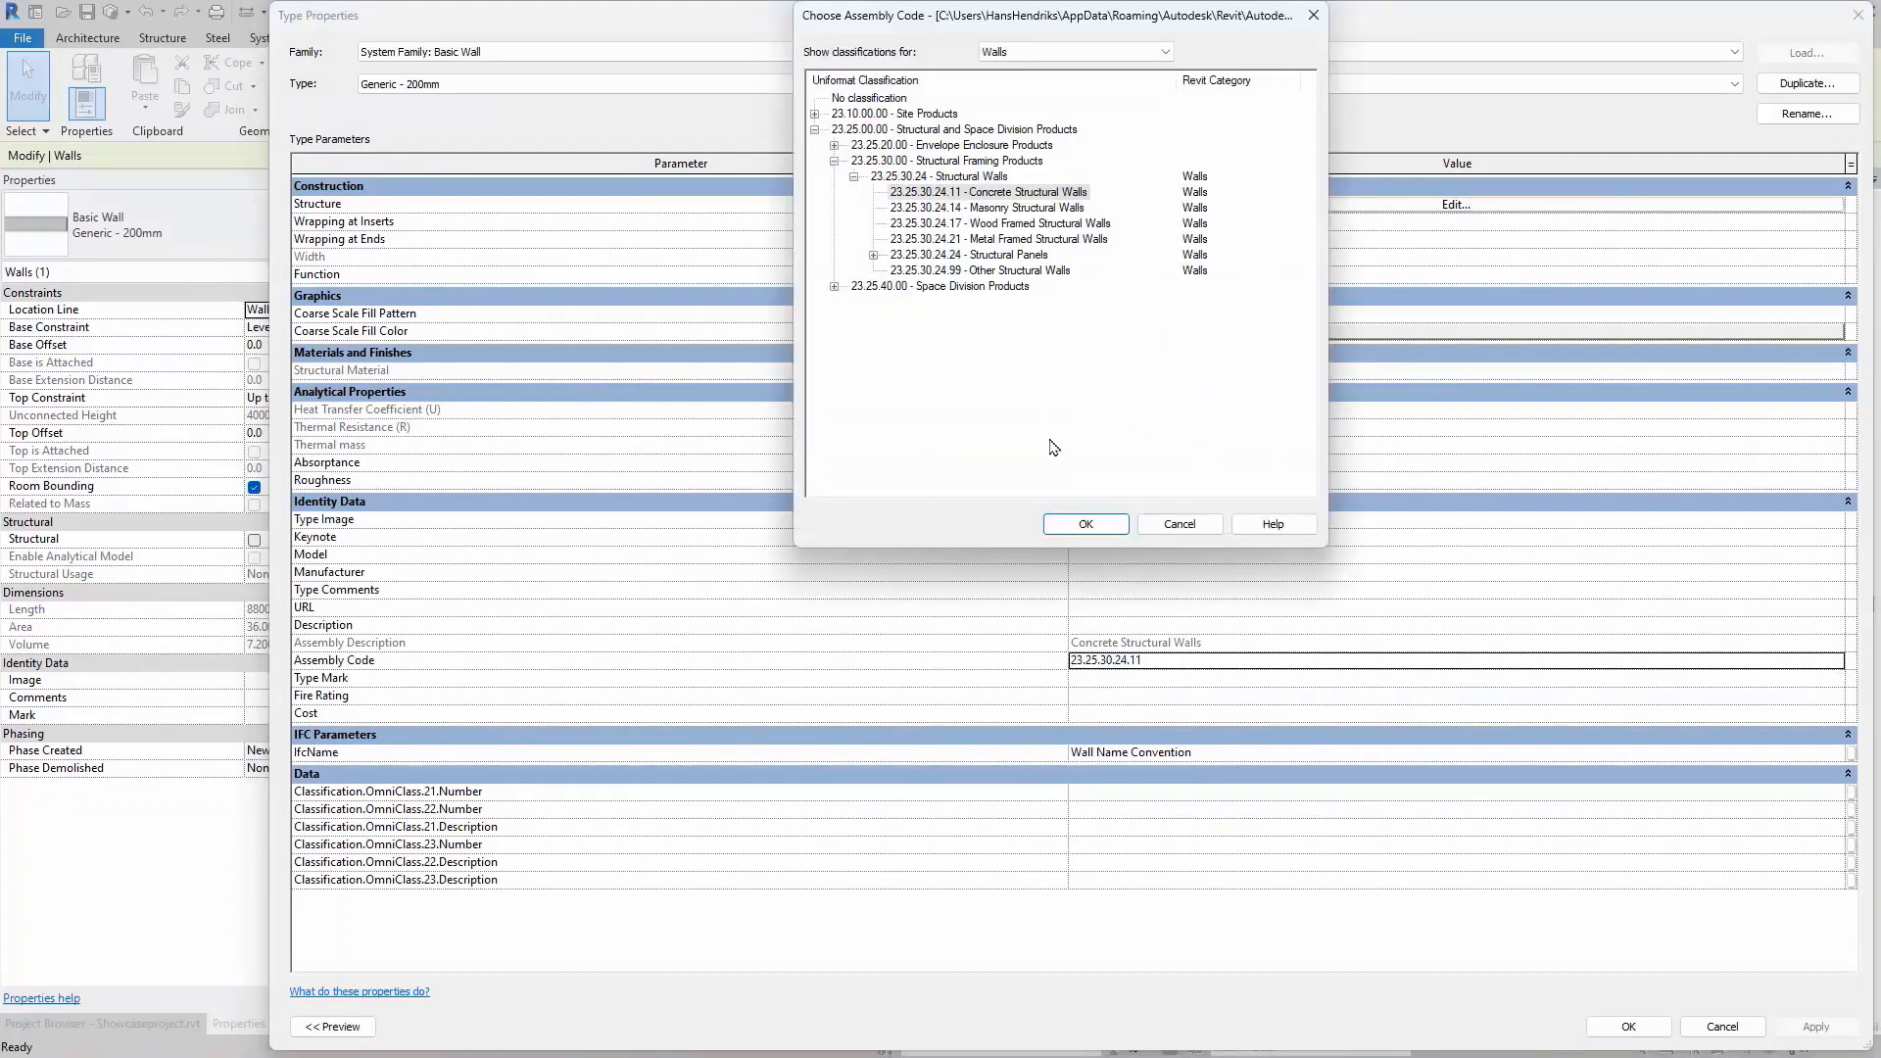
double_click(1000, 225)
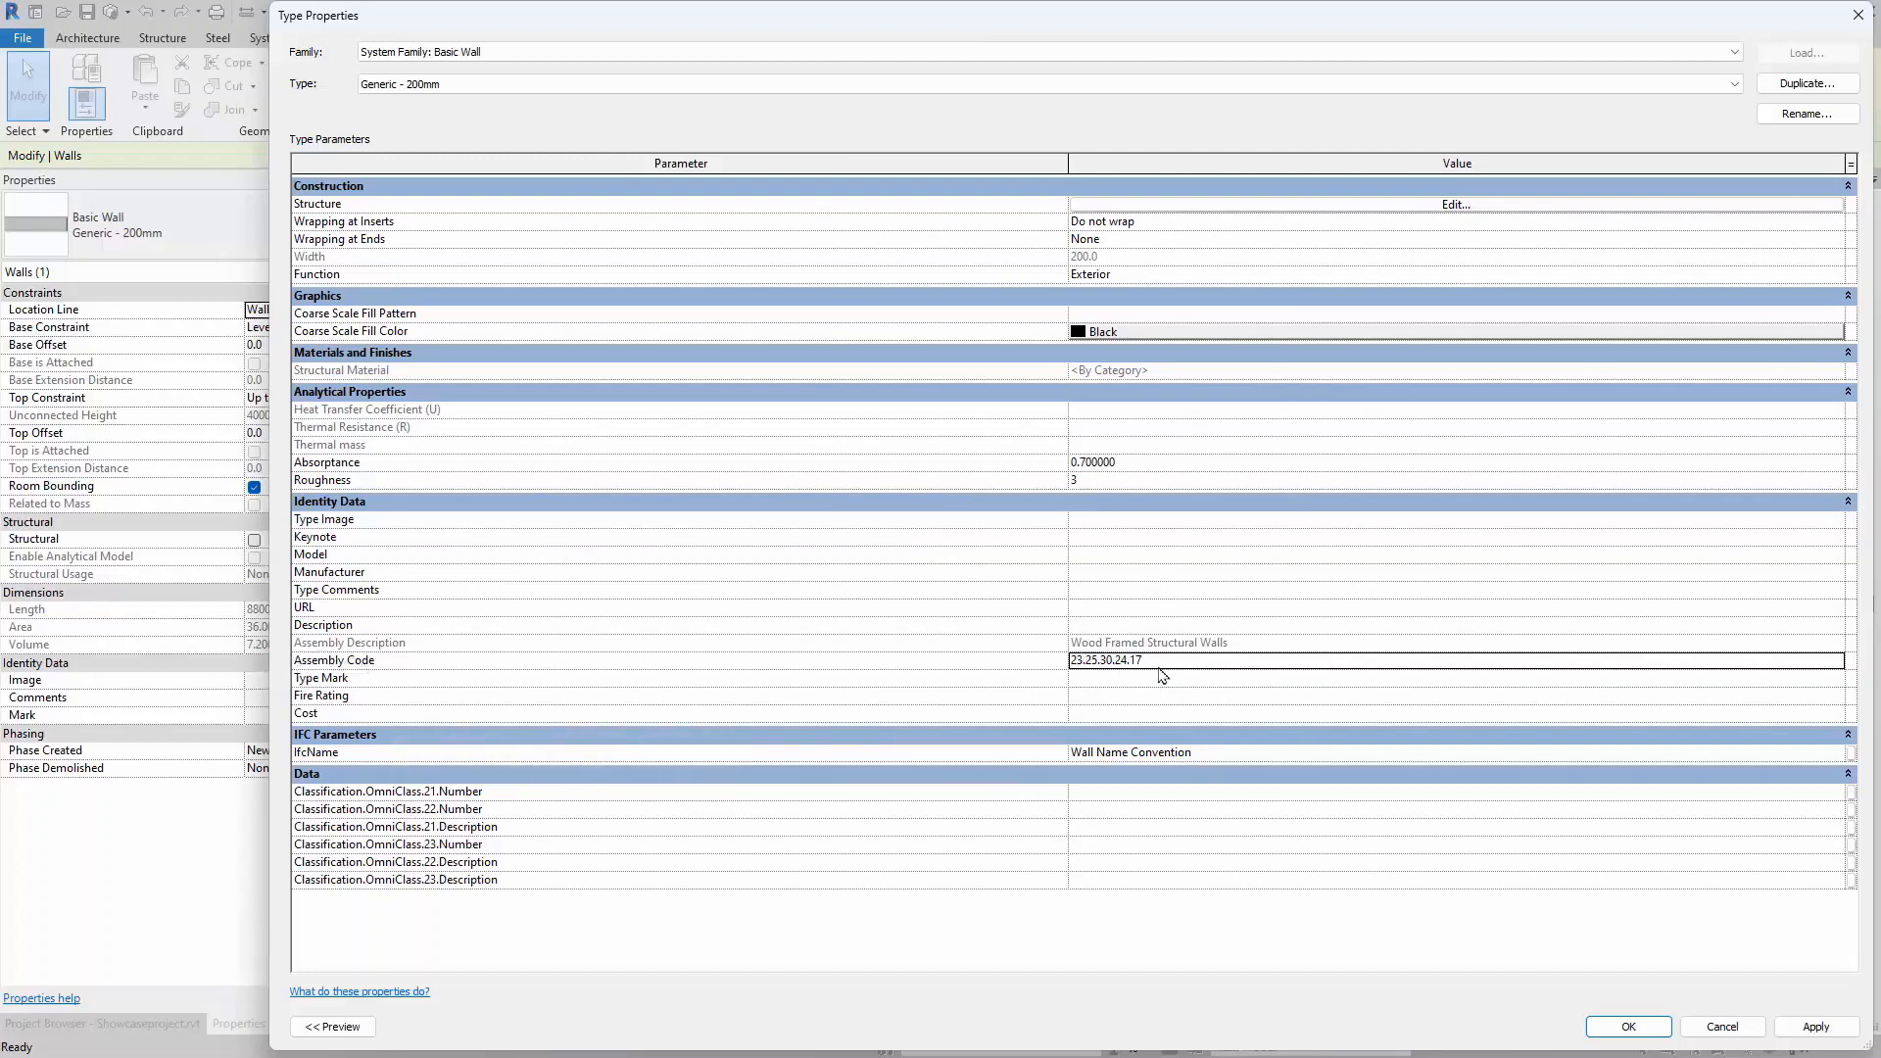
click(1812, 1029)
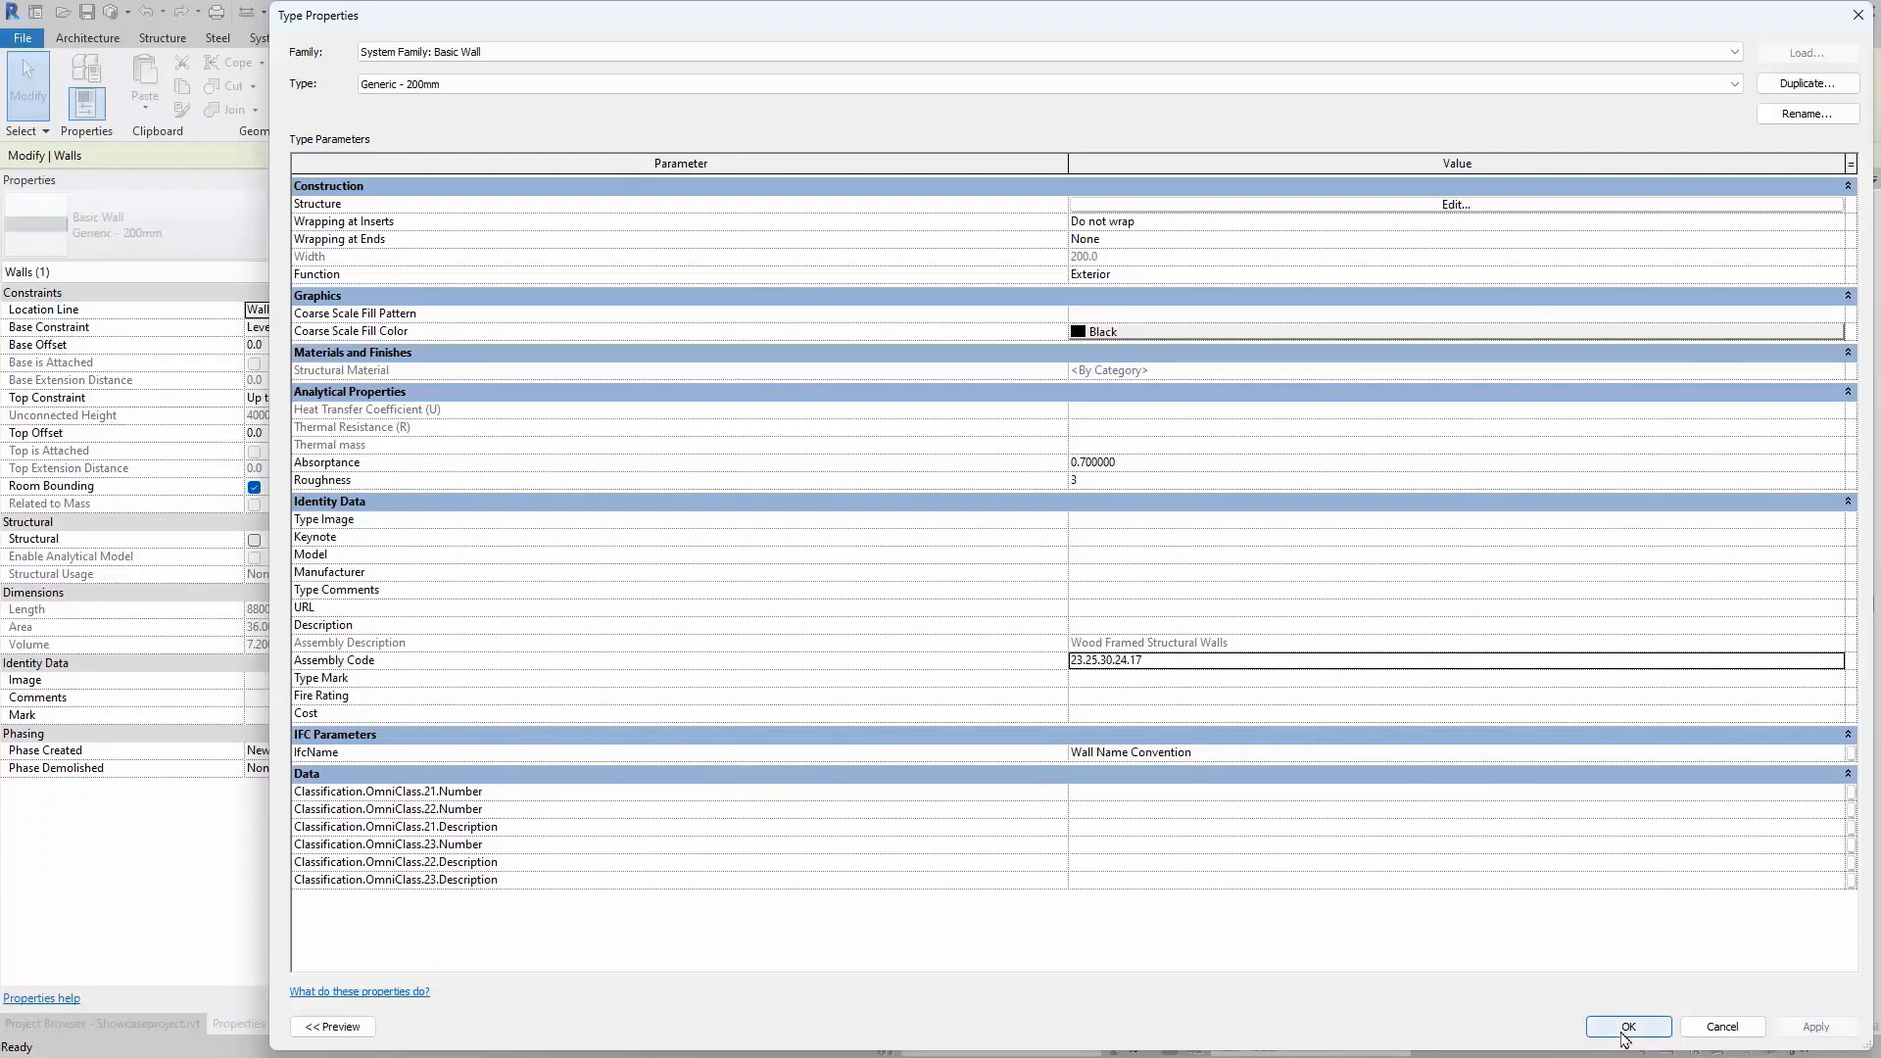
click(1627, 1027)
click(1329, 791)
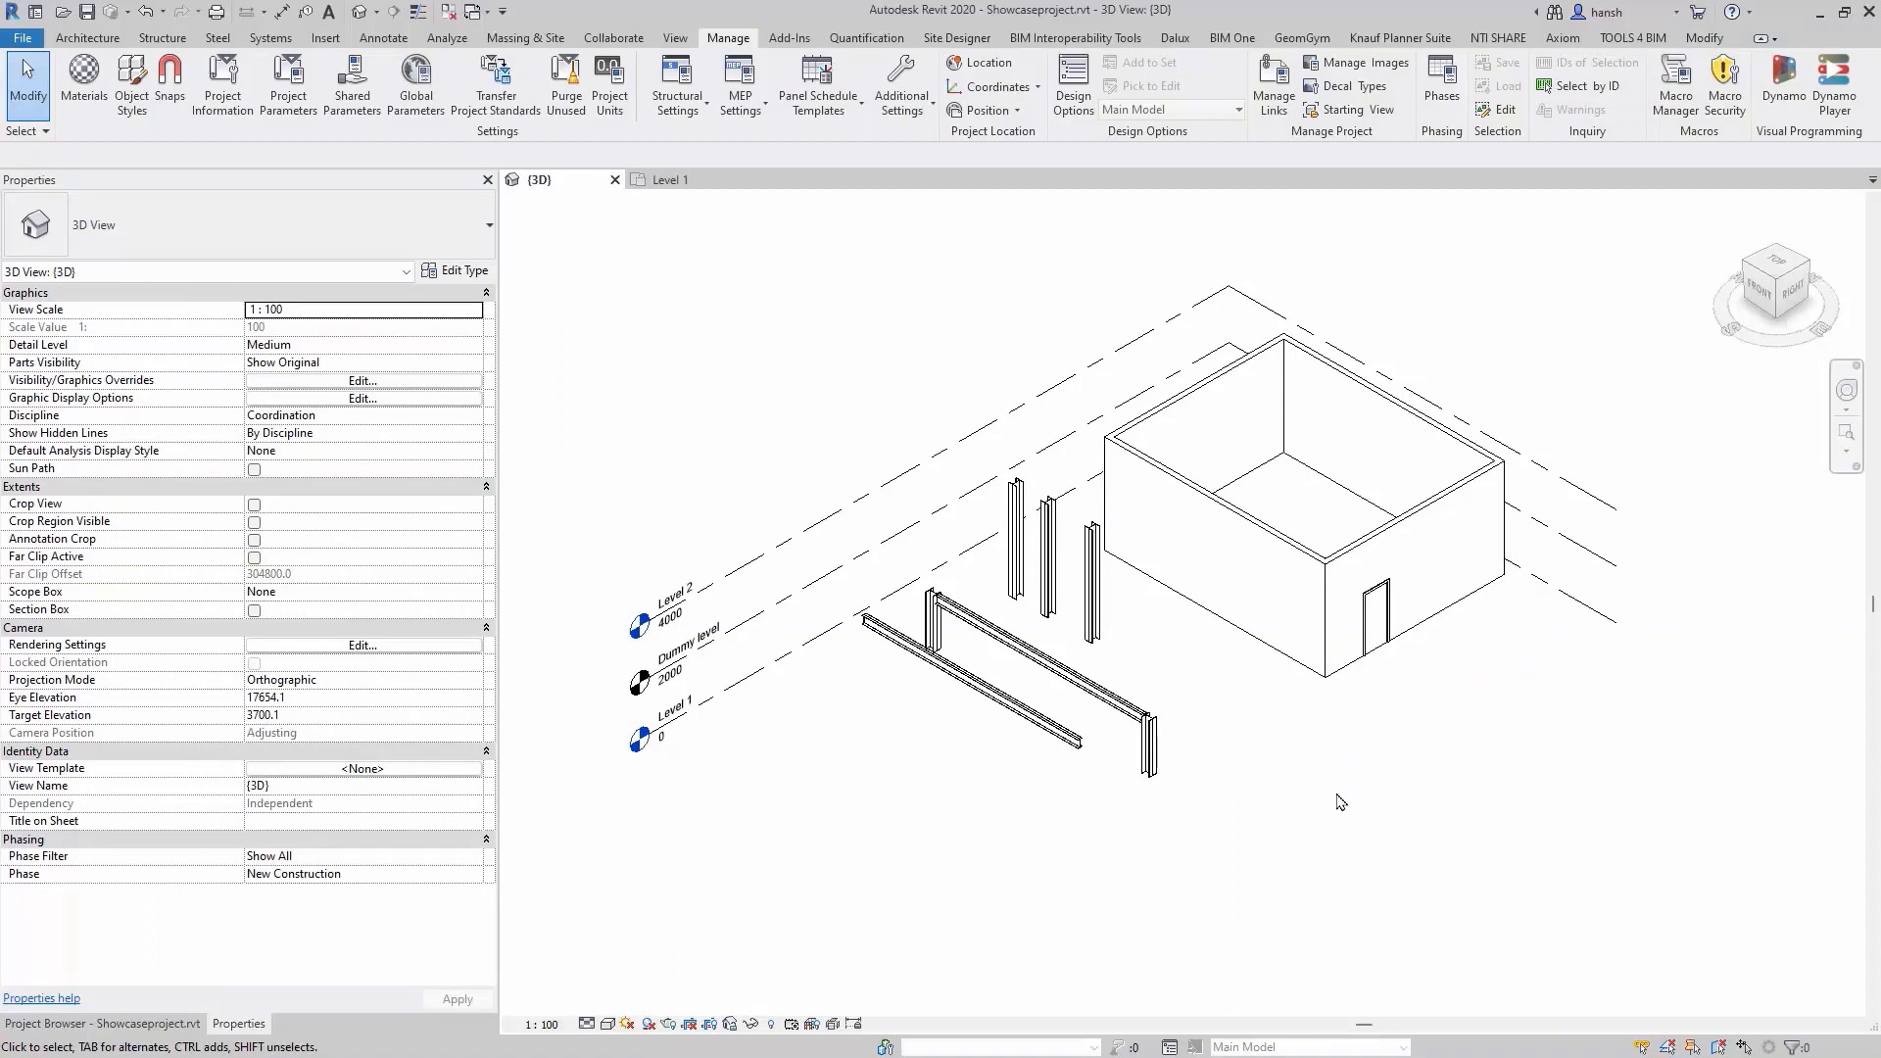
Disassemble the Structural Frame assembly made of the beam and its two columns.
click(1122, 714)
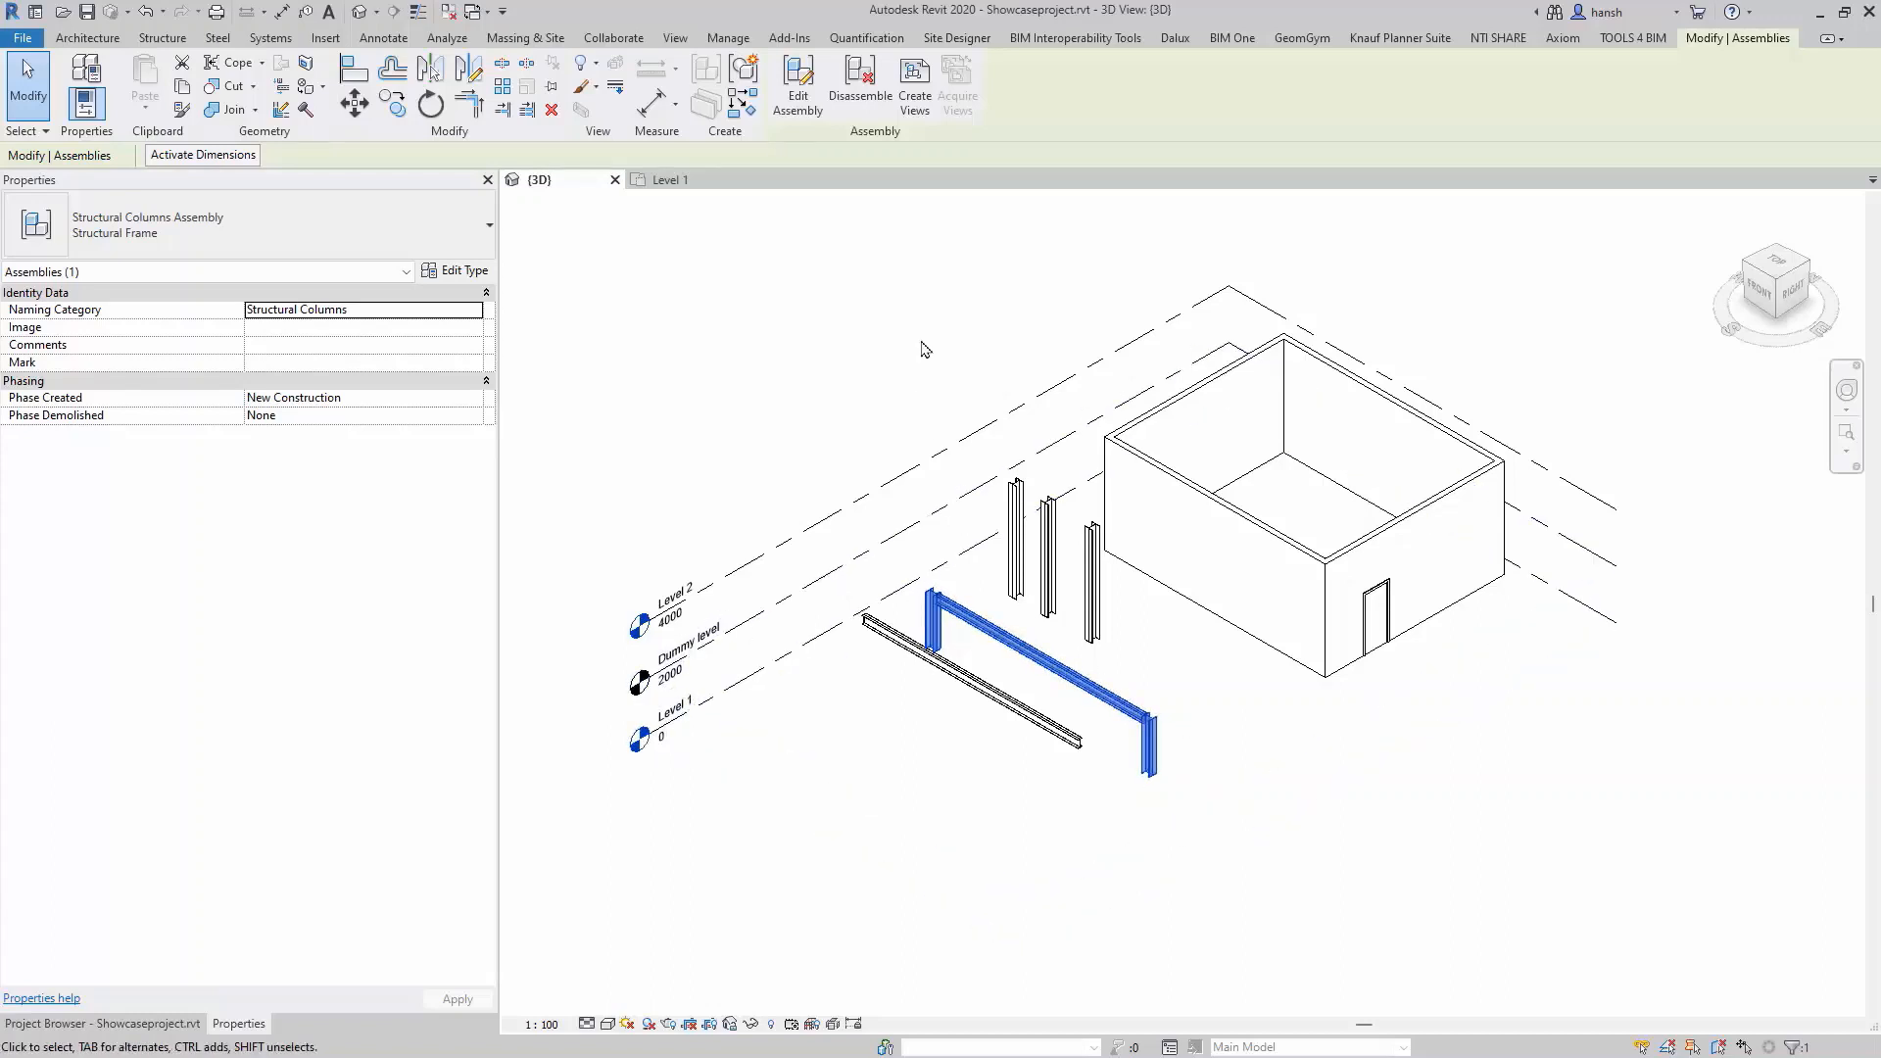
click(829, 106)
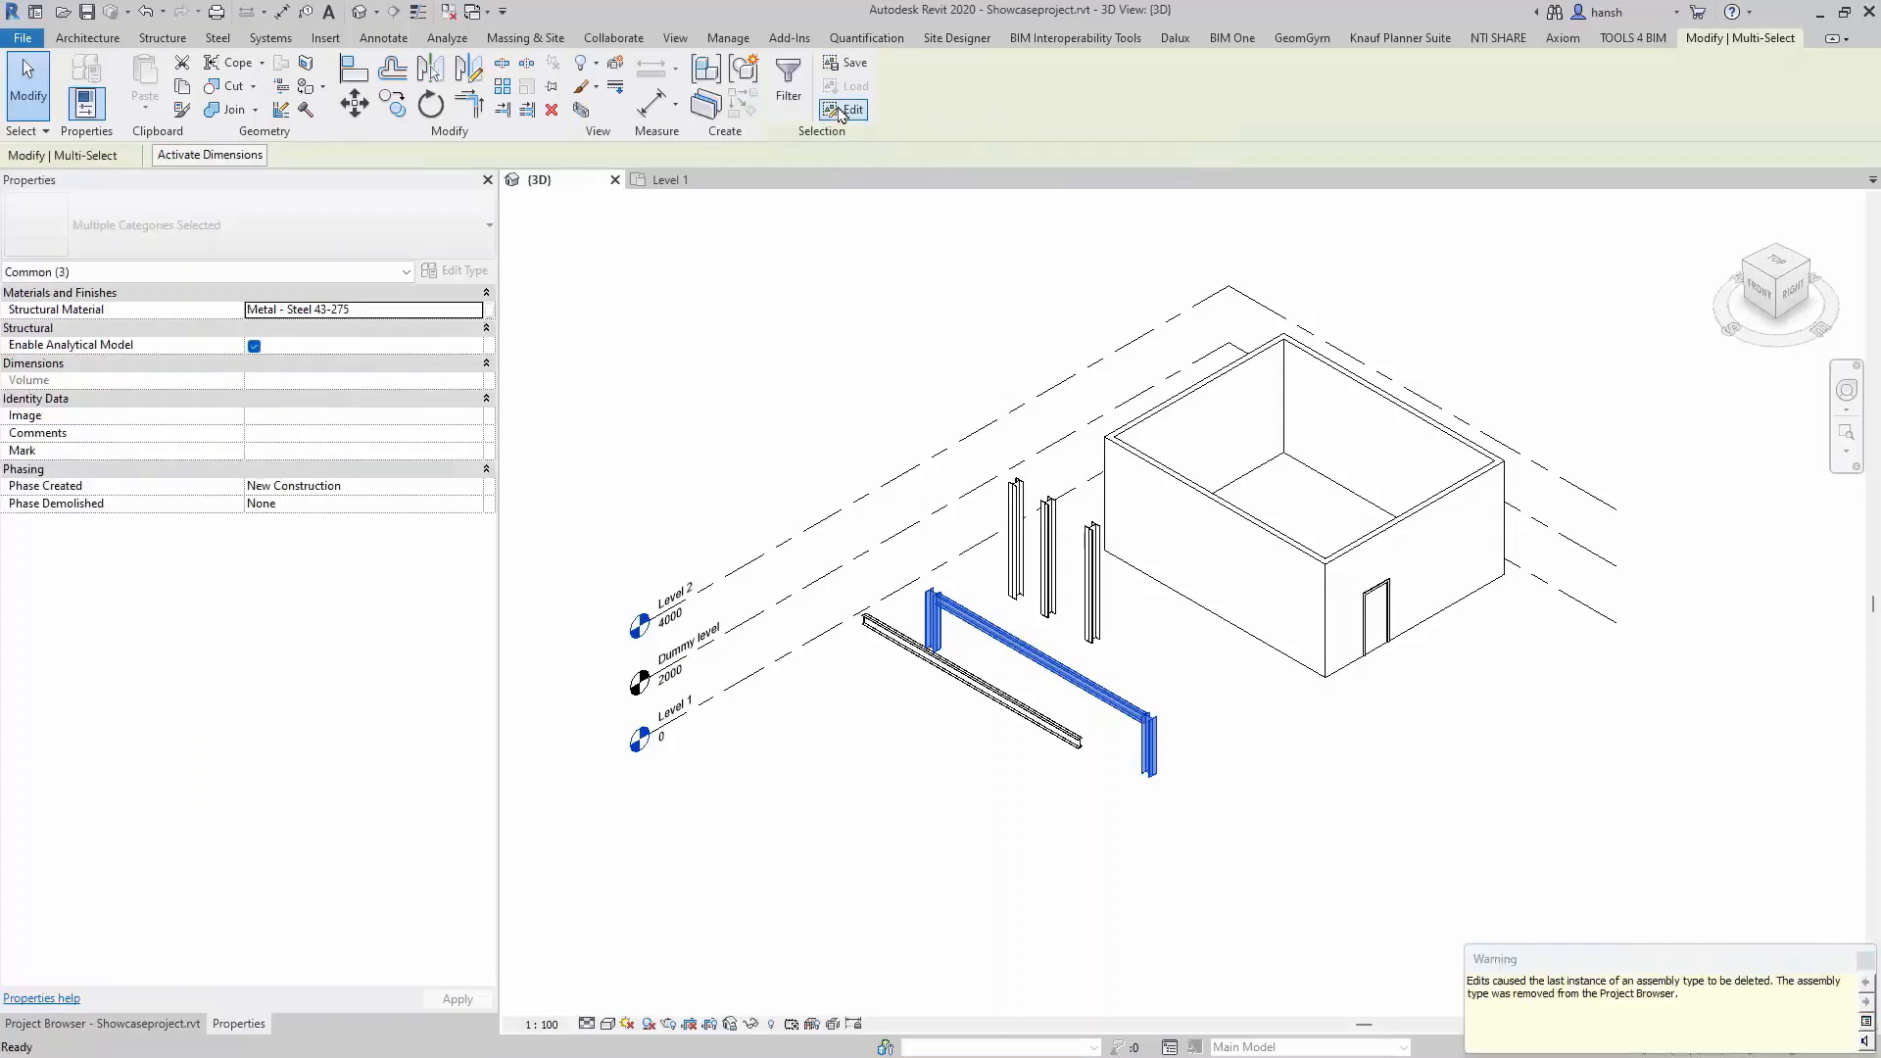
click(1300, 858)
Create a new assembly from the UB305x165x40 beam between the two short columns, keeping the type name Structural Framing 001.
click(1104, 693)
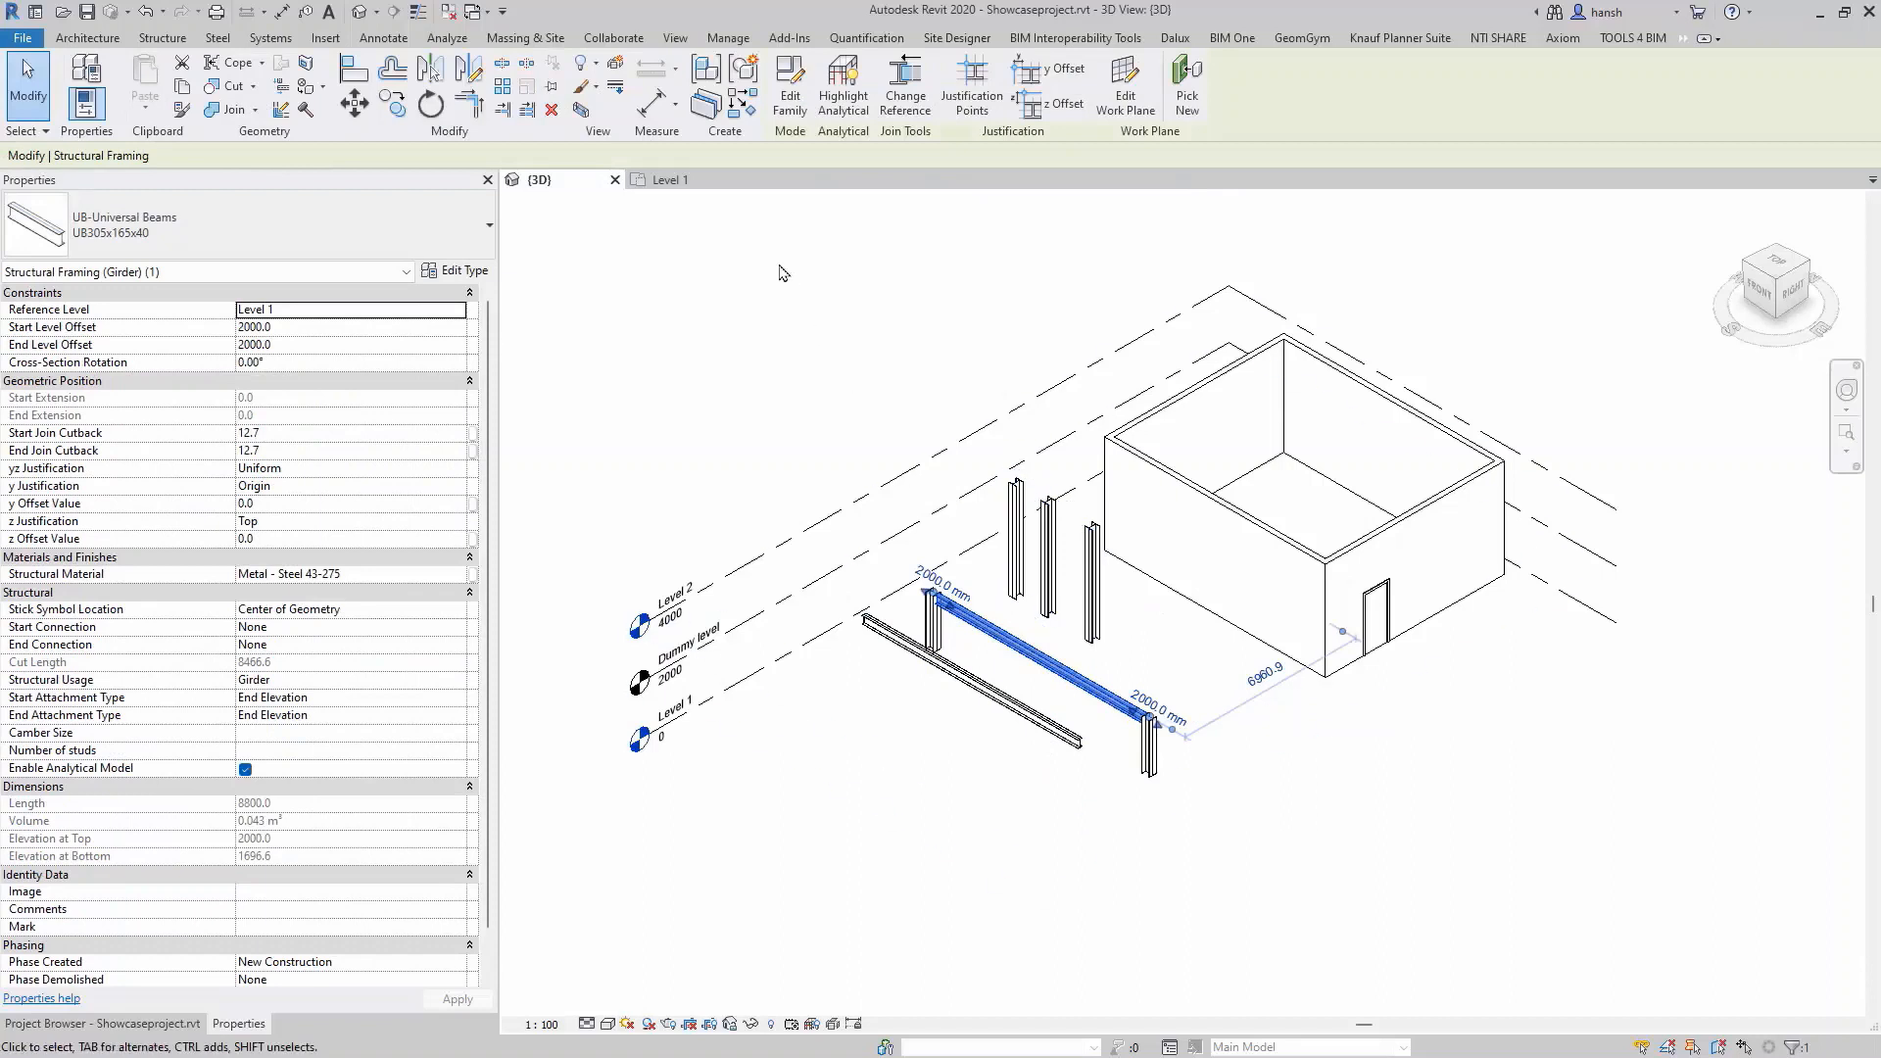
click(697, 70)
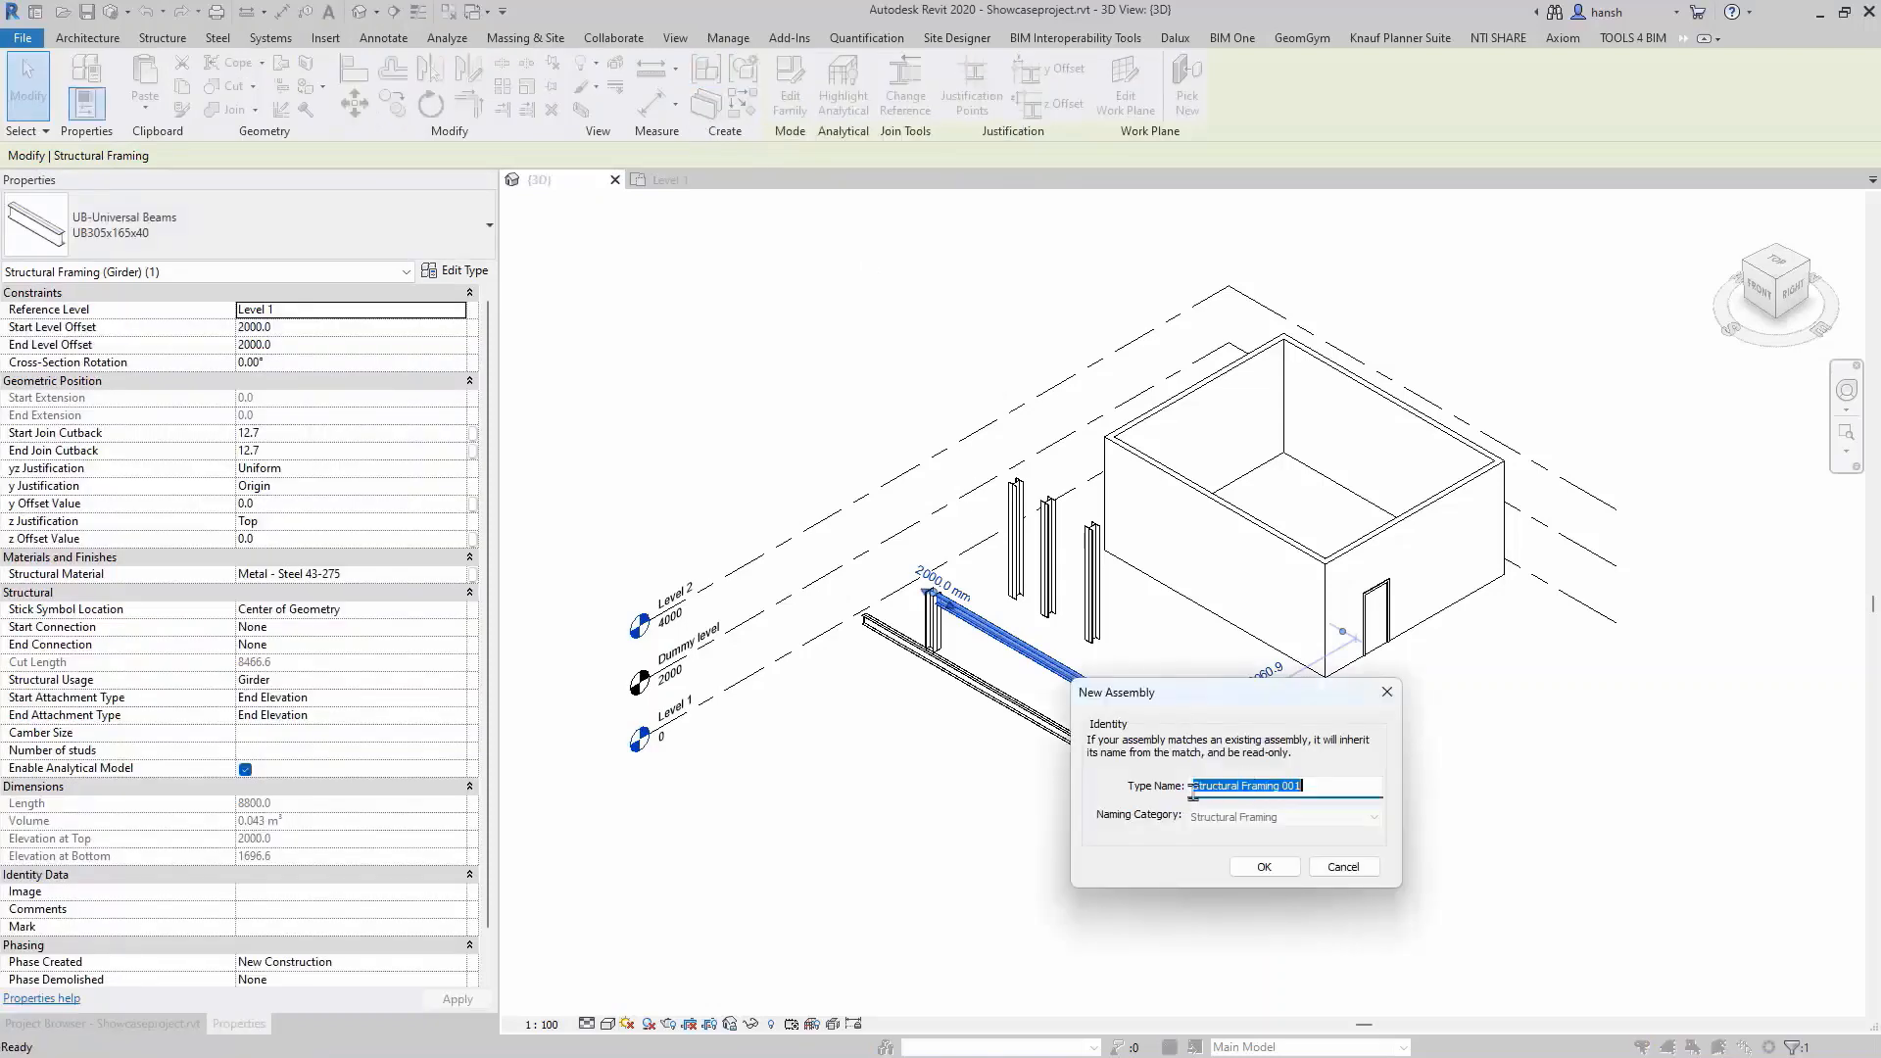
click(1264, 867)
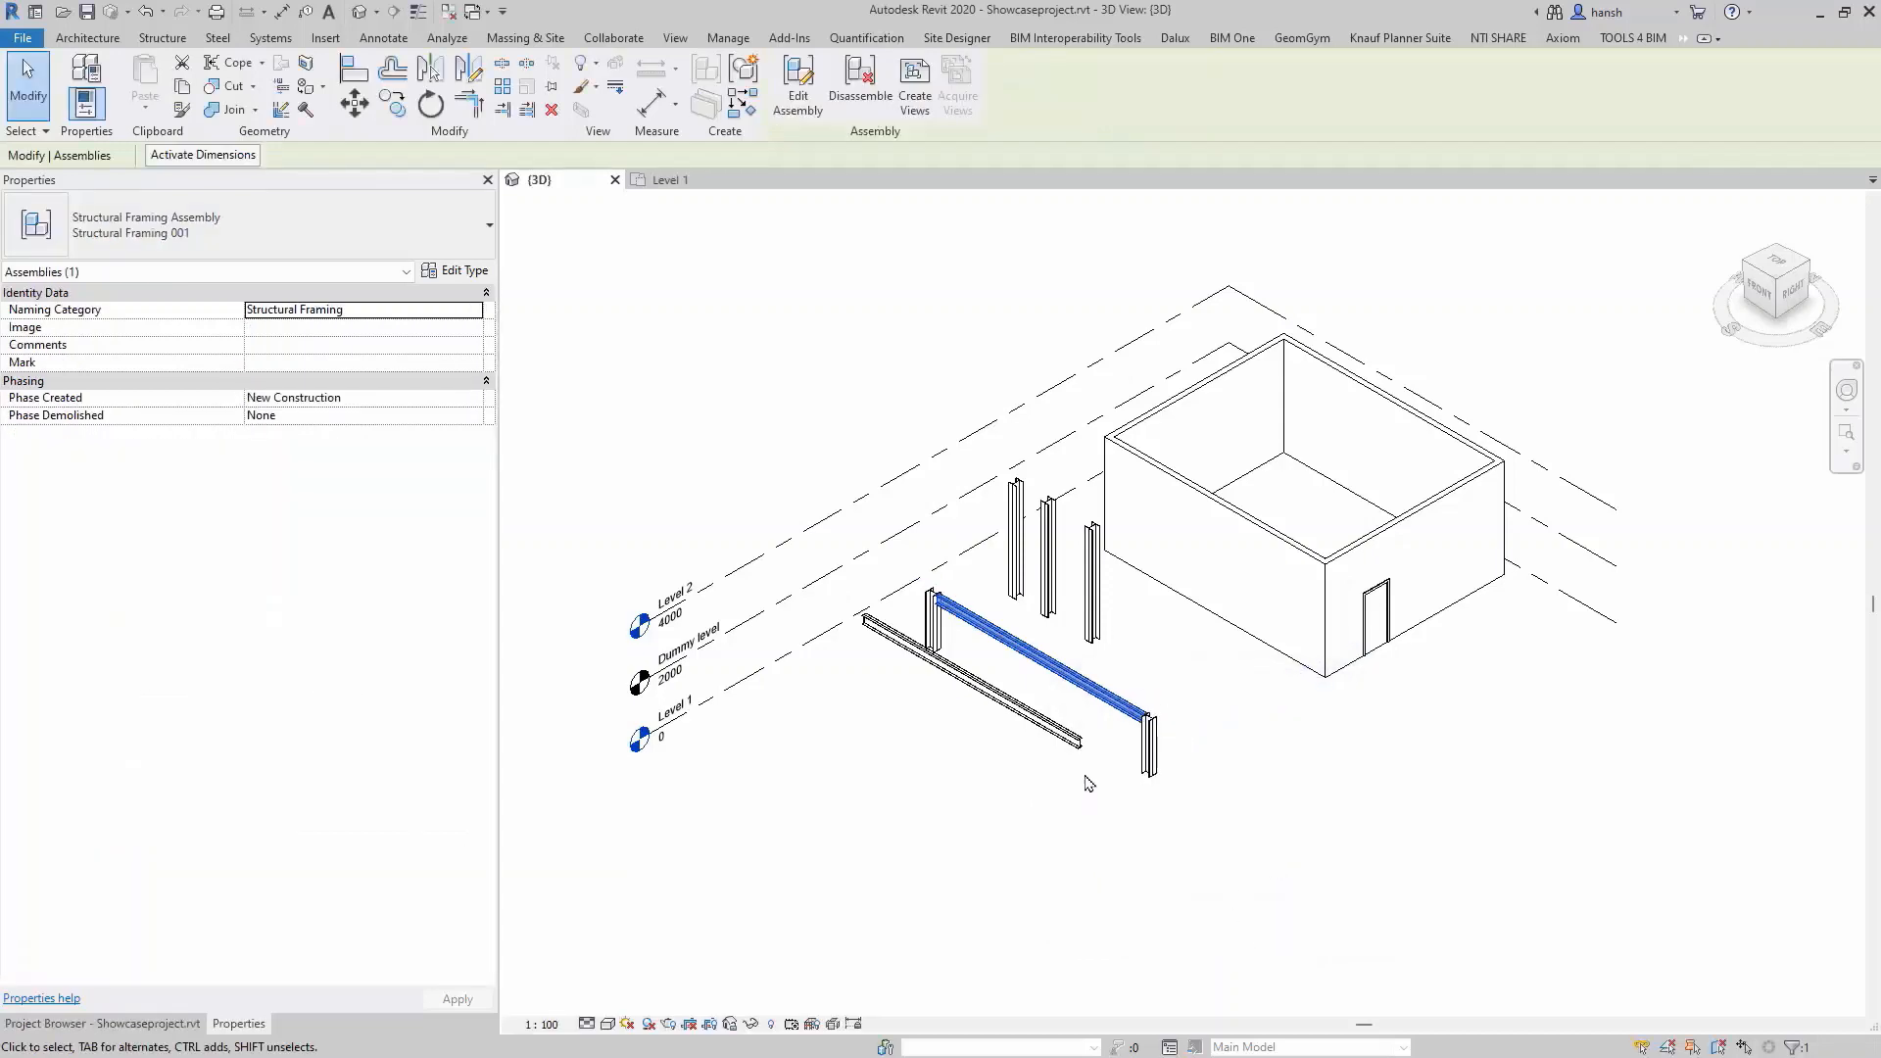
Edit the beam's assembly to add the two columns at its ends, and finish the edit.
click(797, 95)
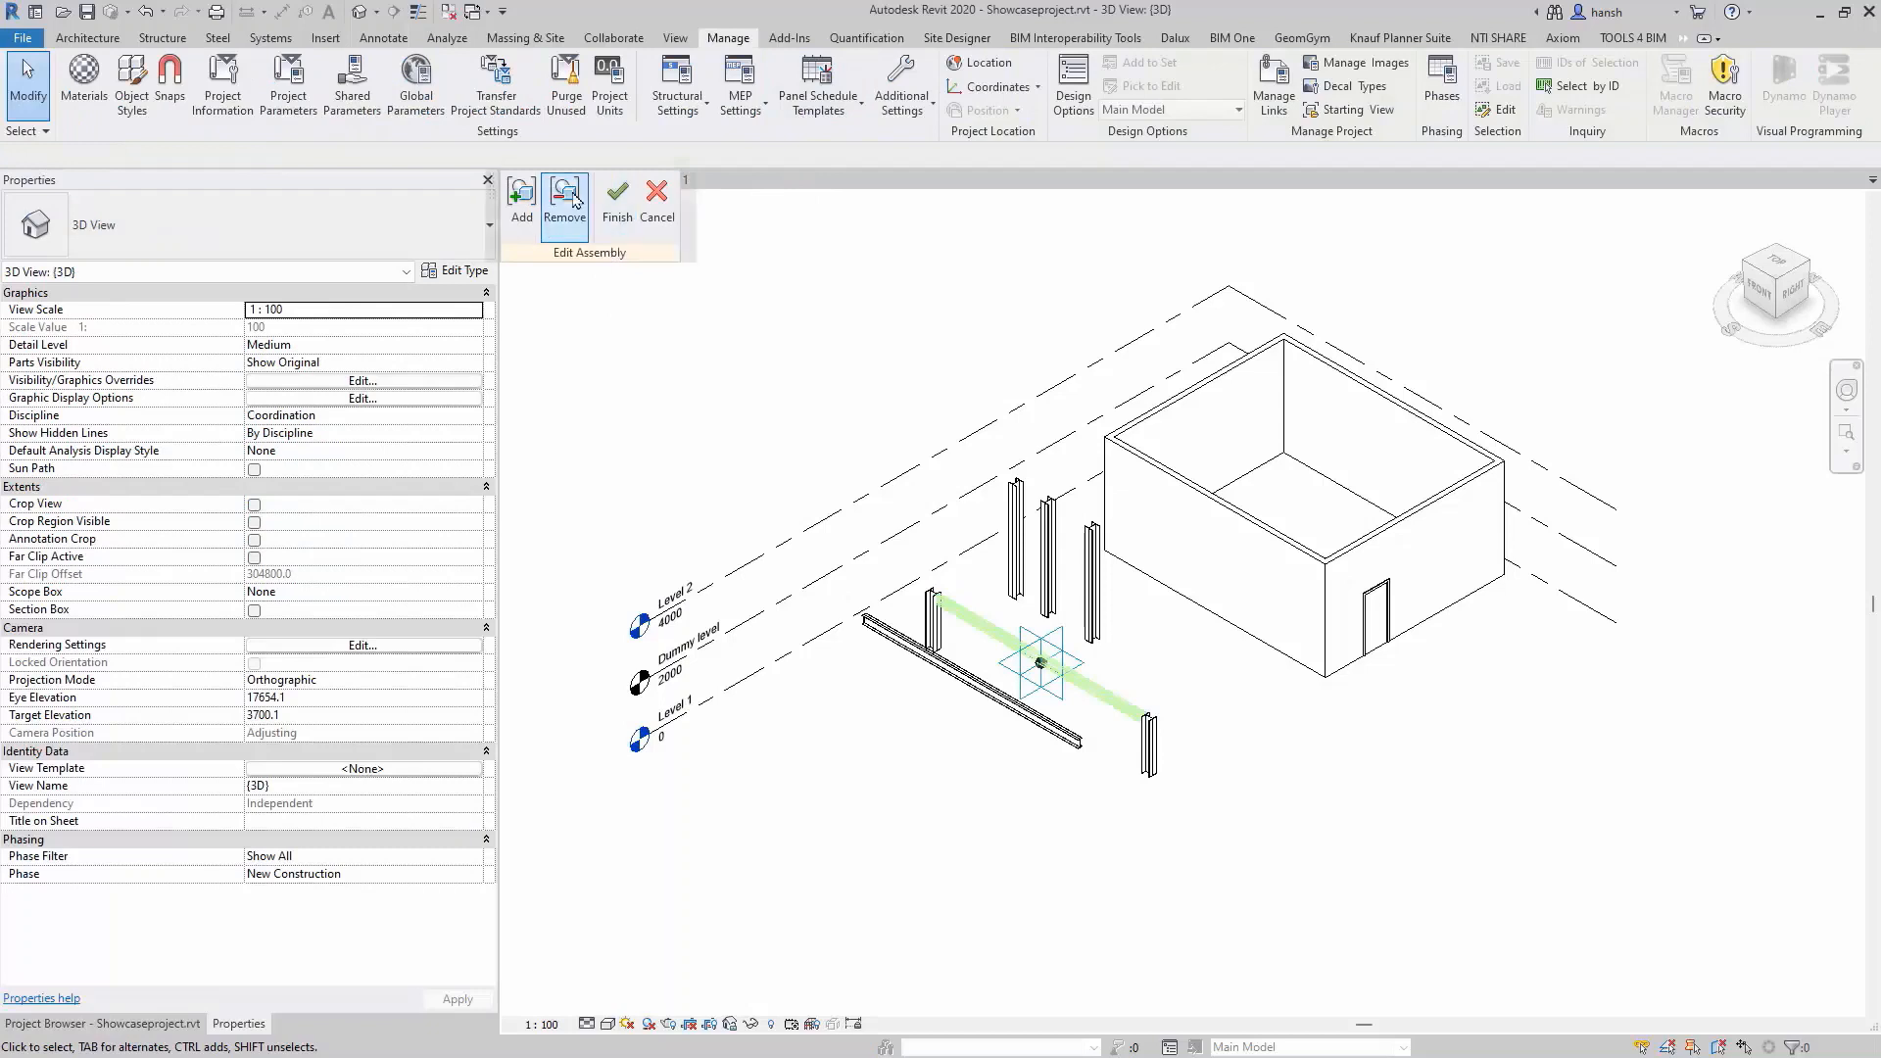
click(522, 201)
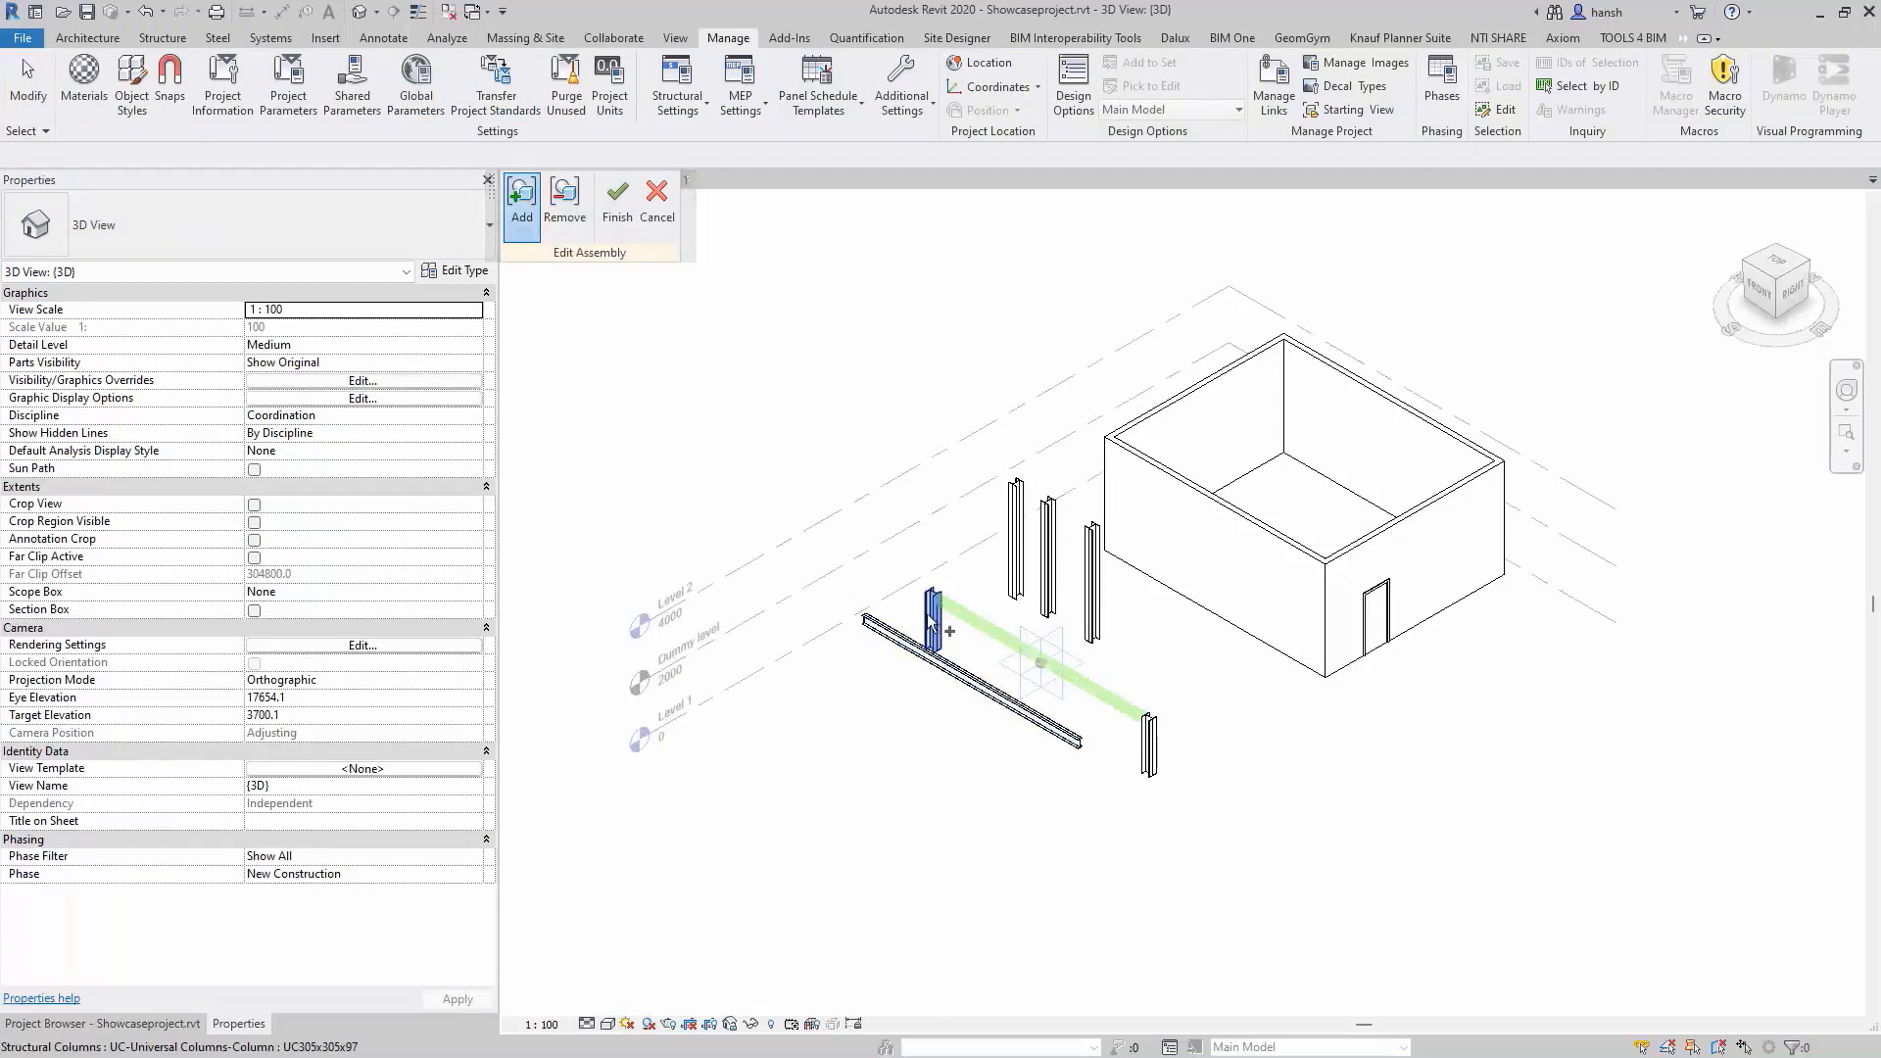
click(1154, 747)
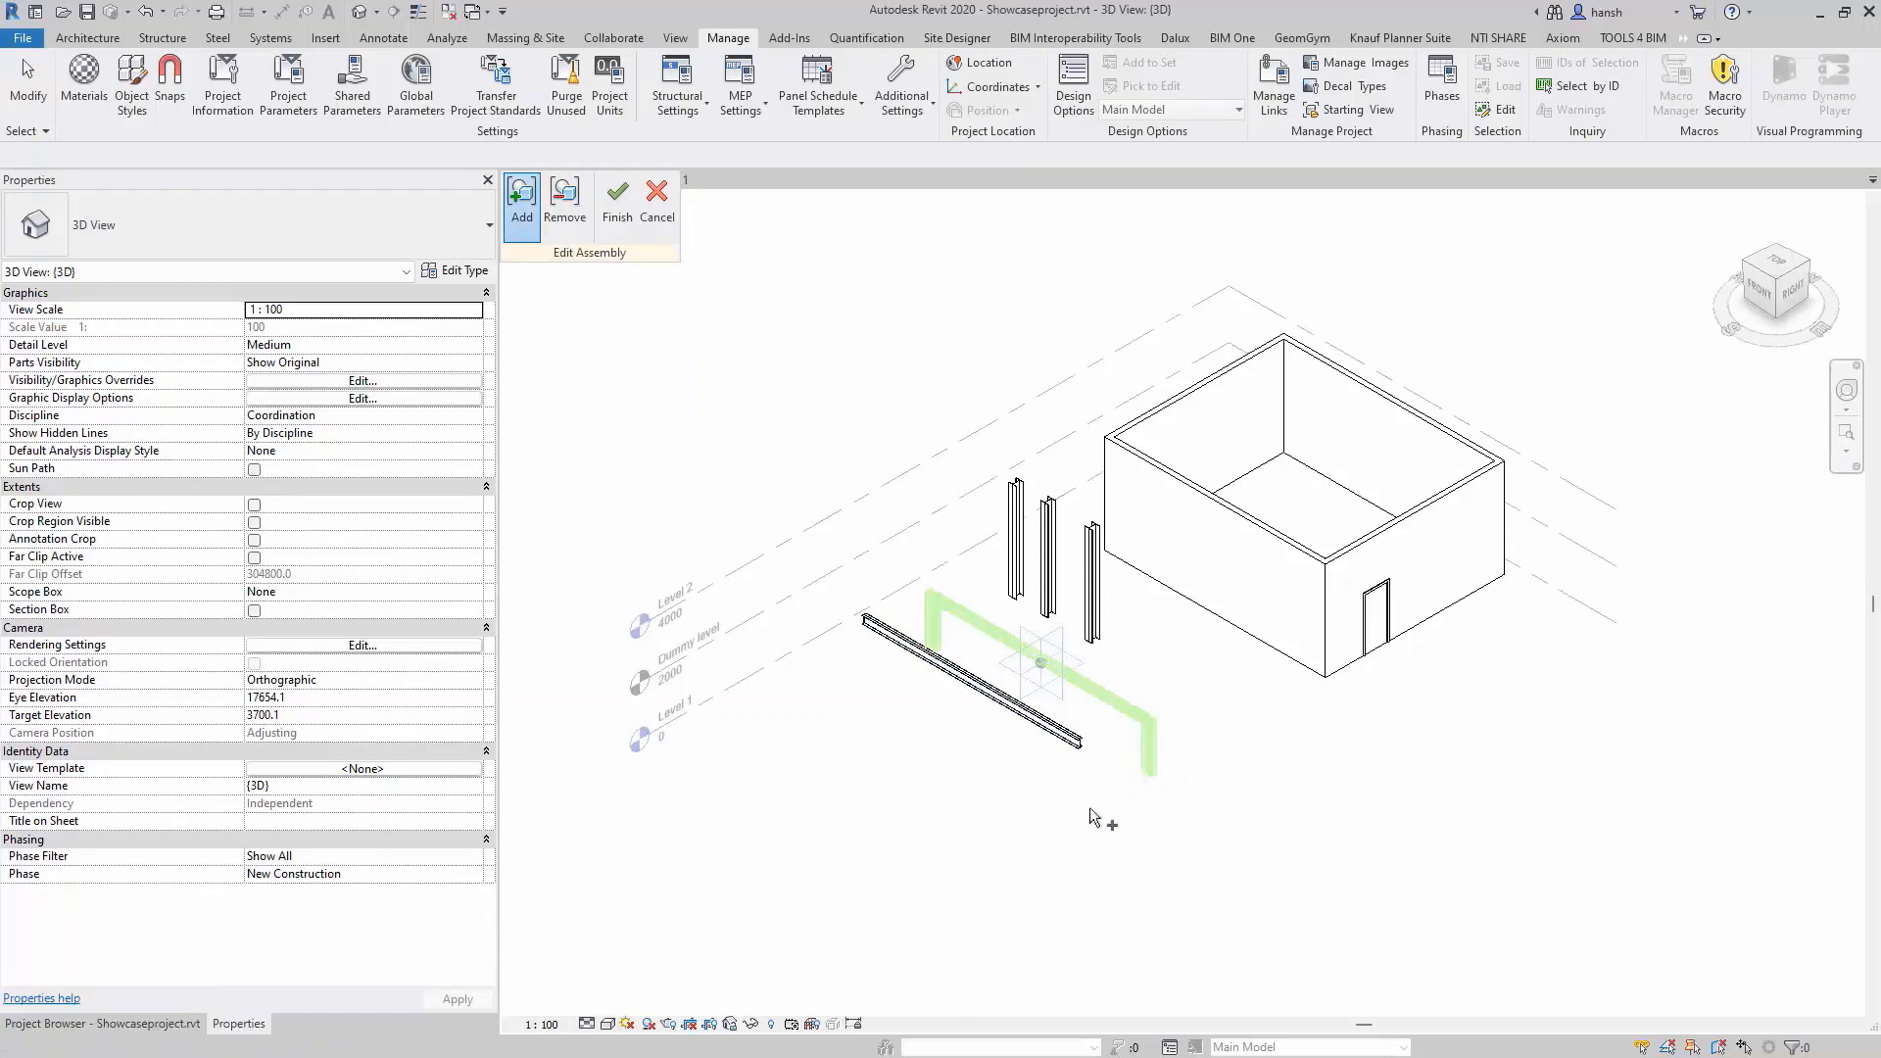
click(616, 204)
click(1035, 879)
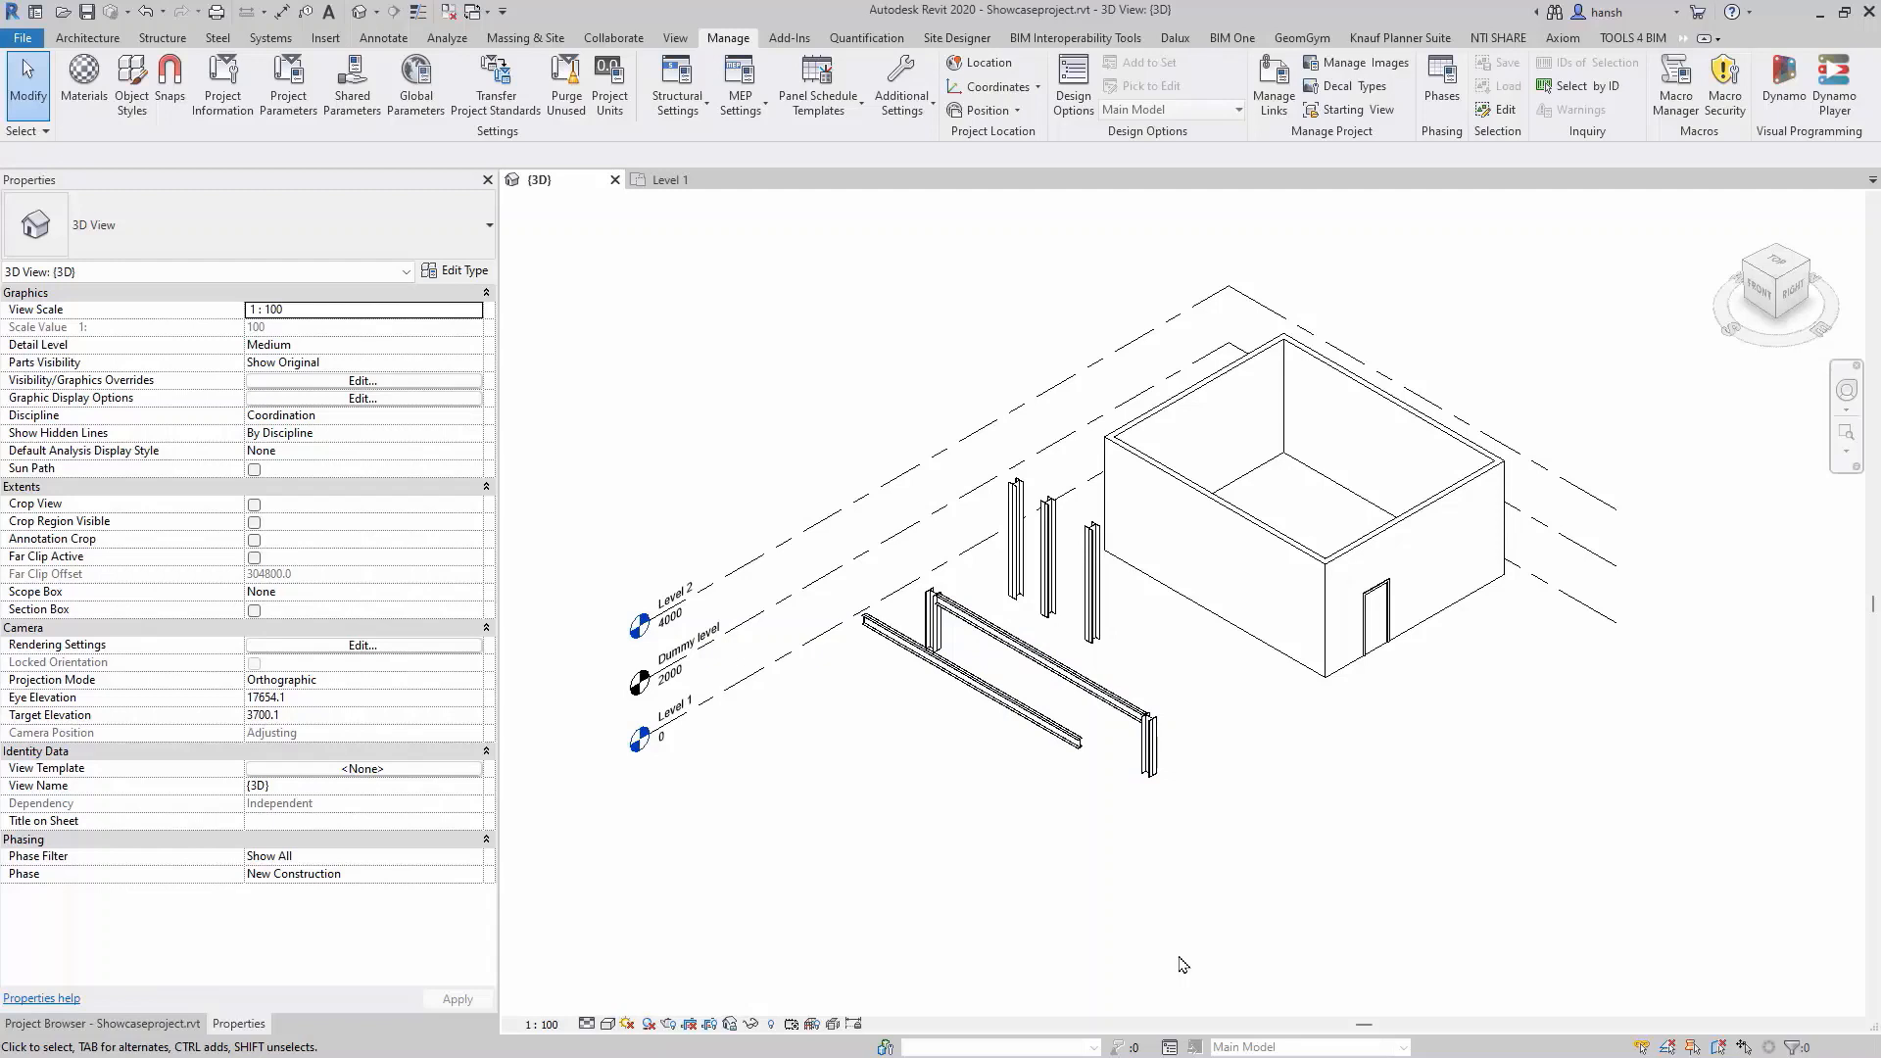
Open the Level 1 floor plan and examine the Office room's identity data and IFC zone parameters.
click(102, 1024)
double_click(89, 238)
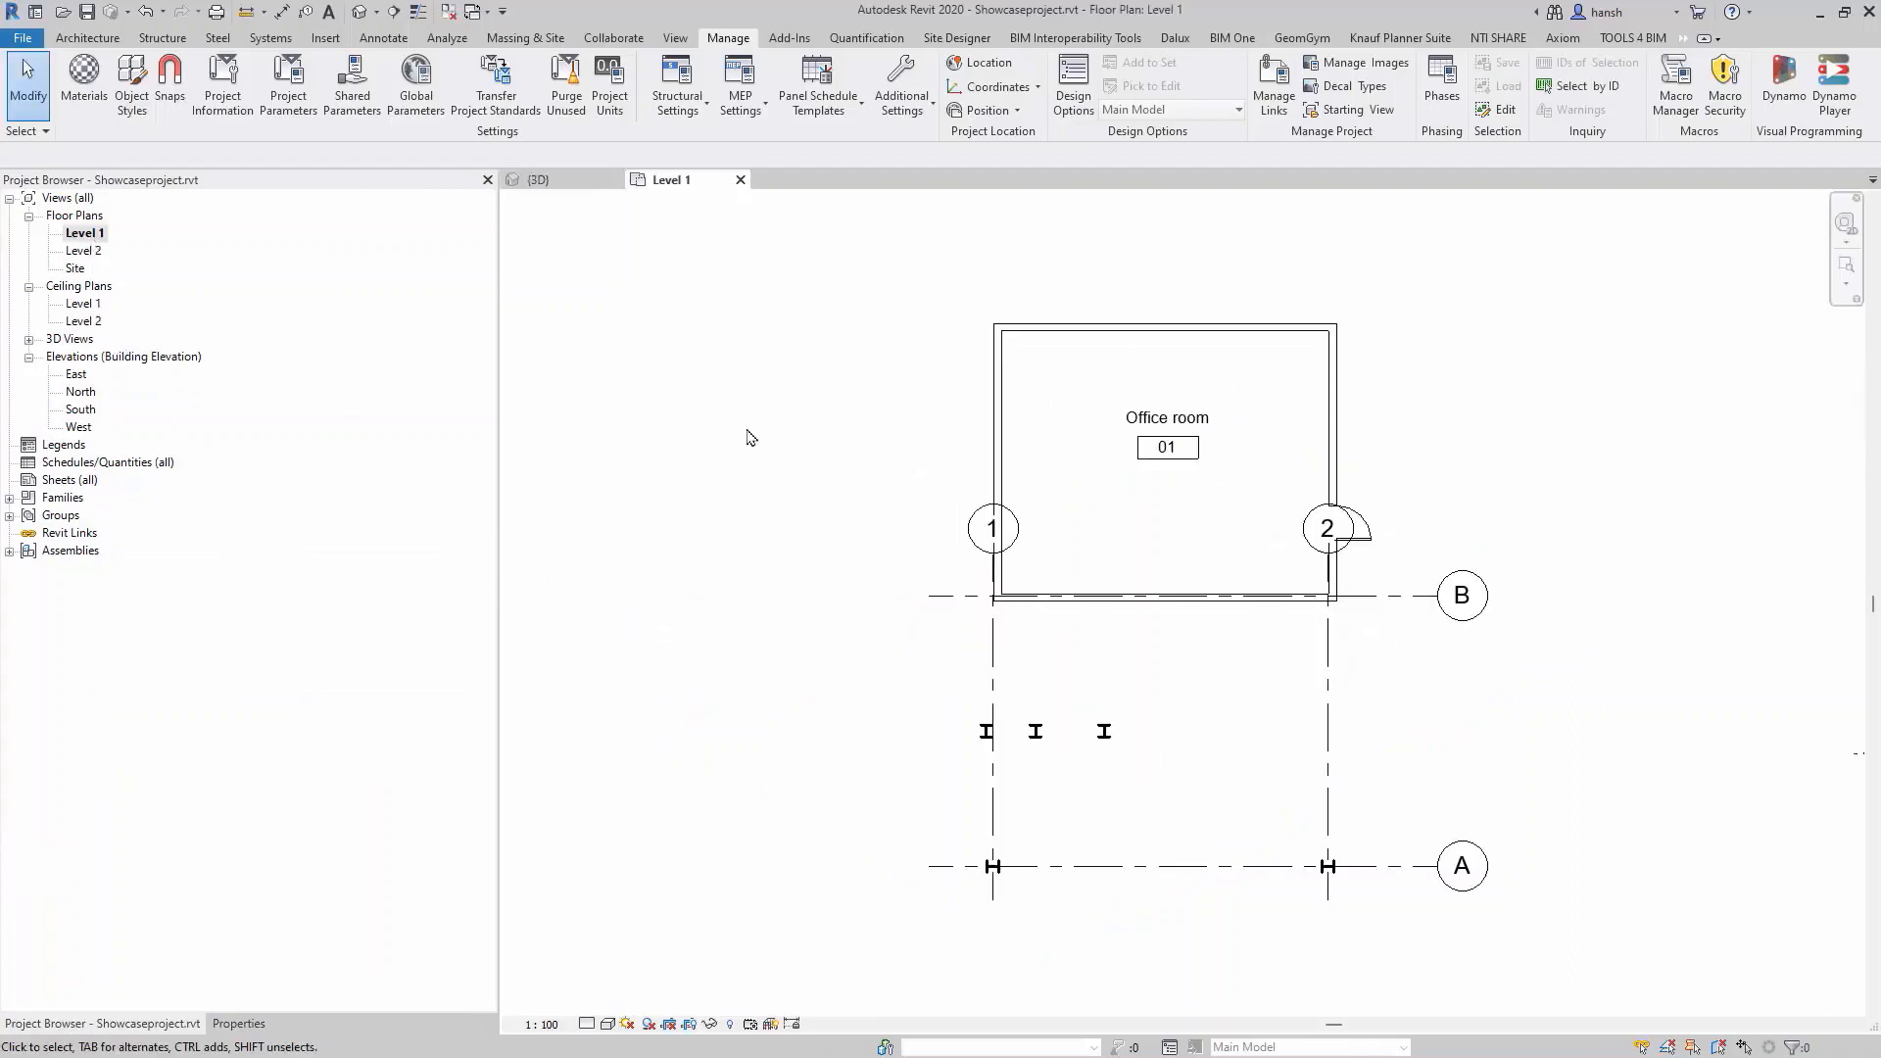
click(1249, 527)
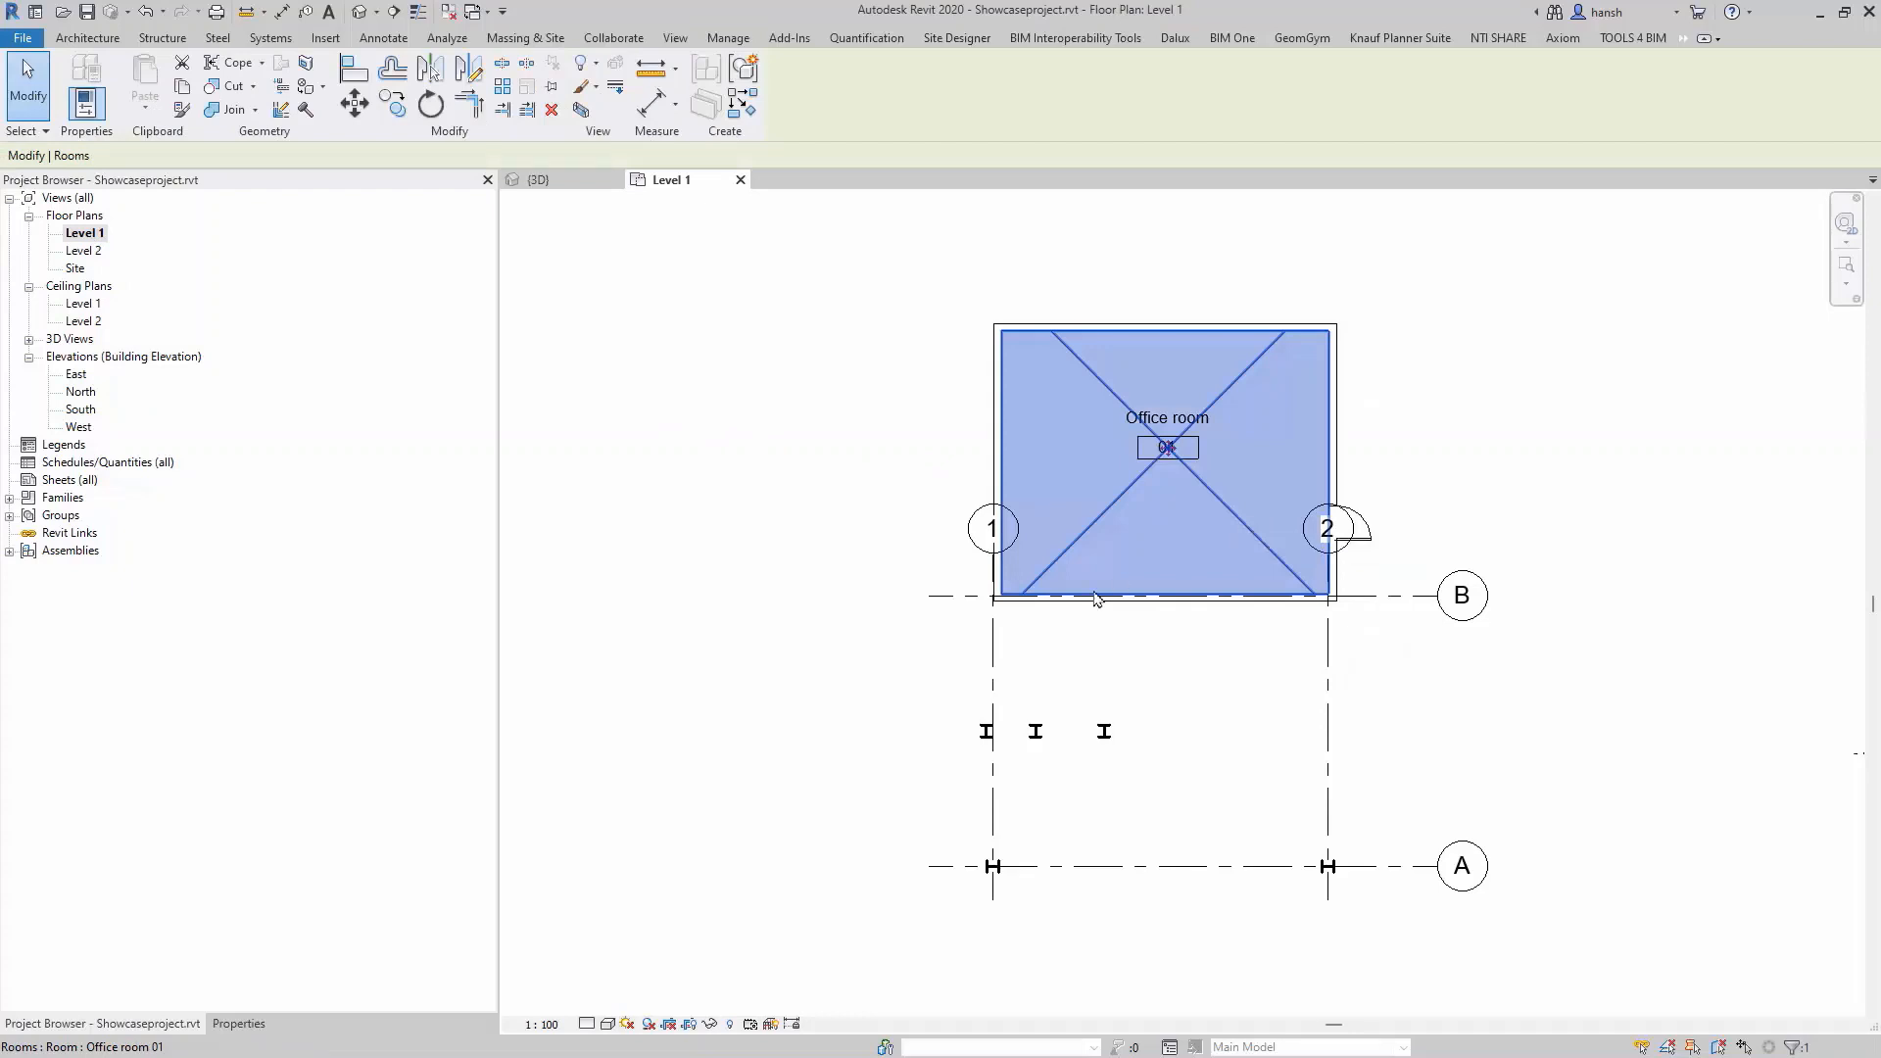
click(238, 1023)
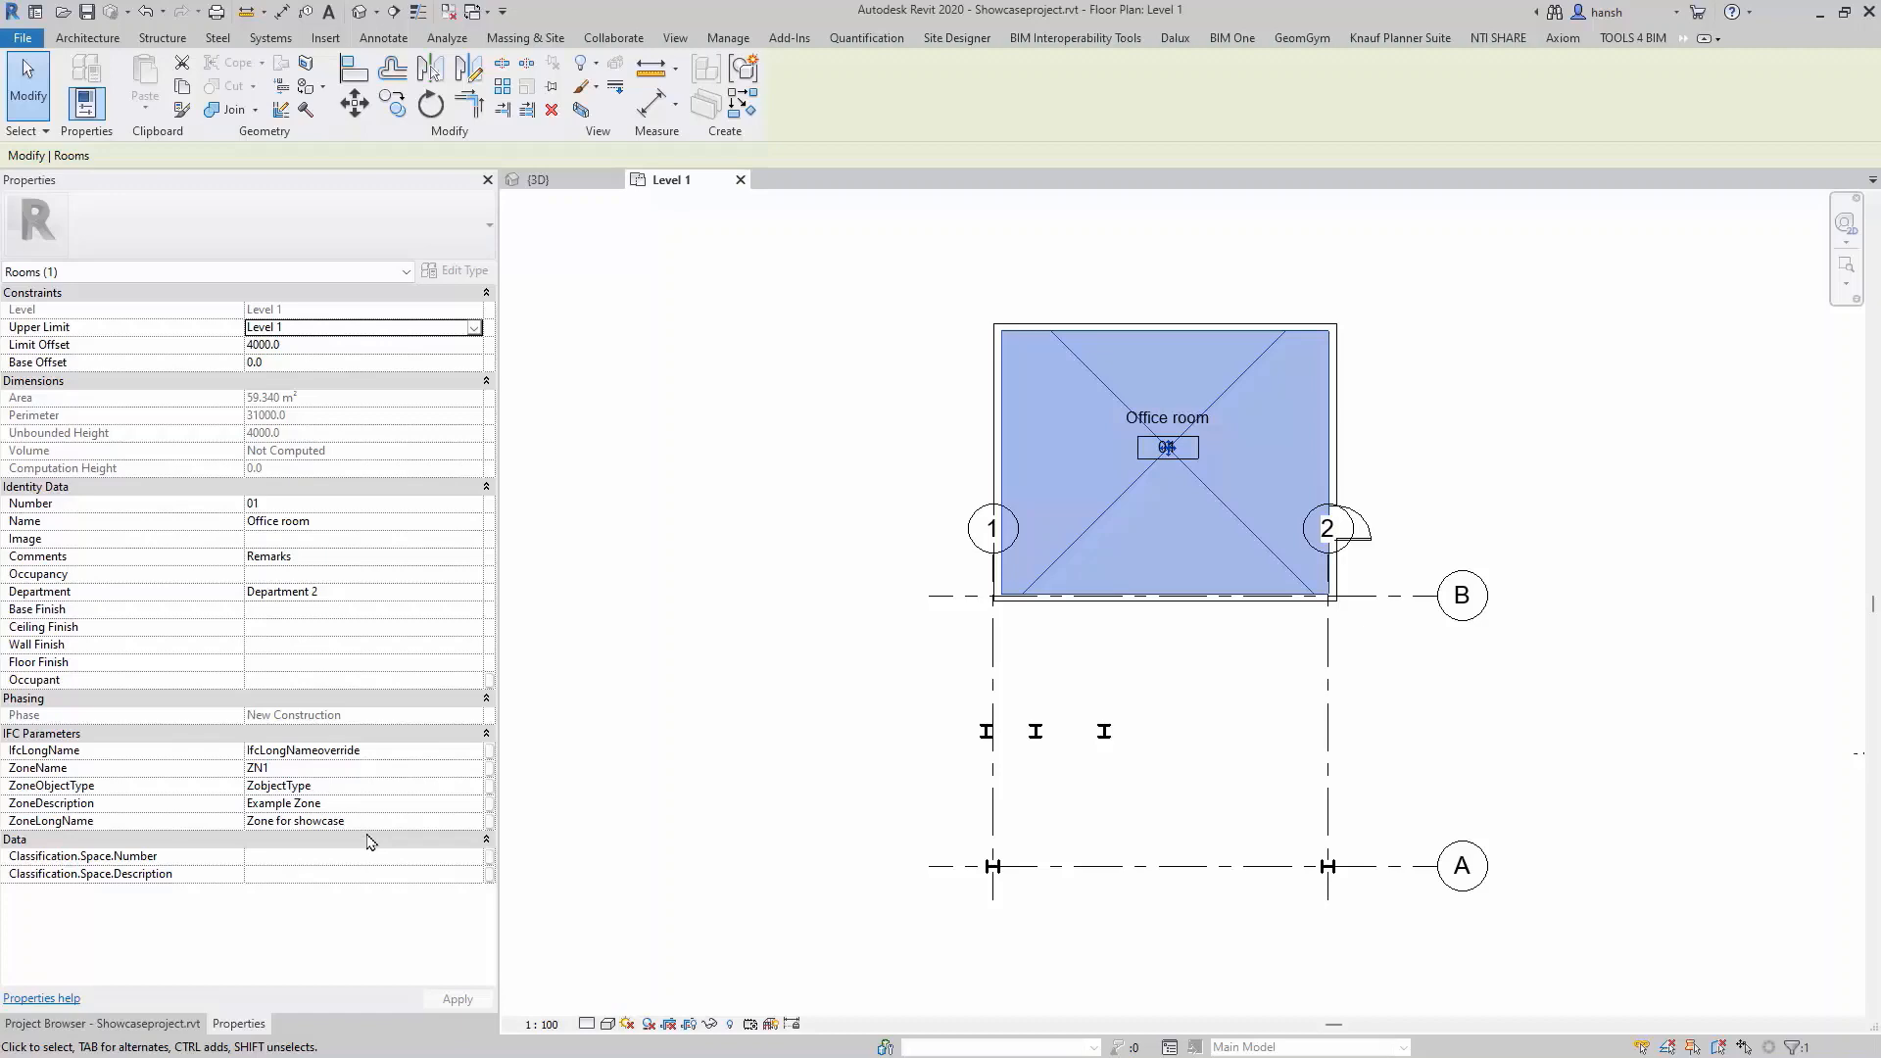
click(712, 744)
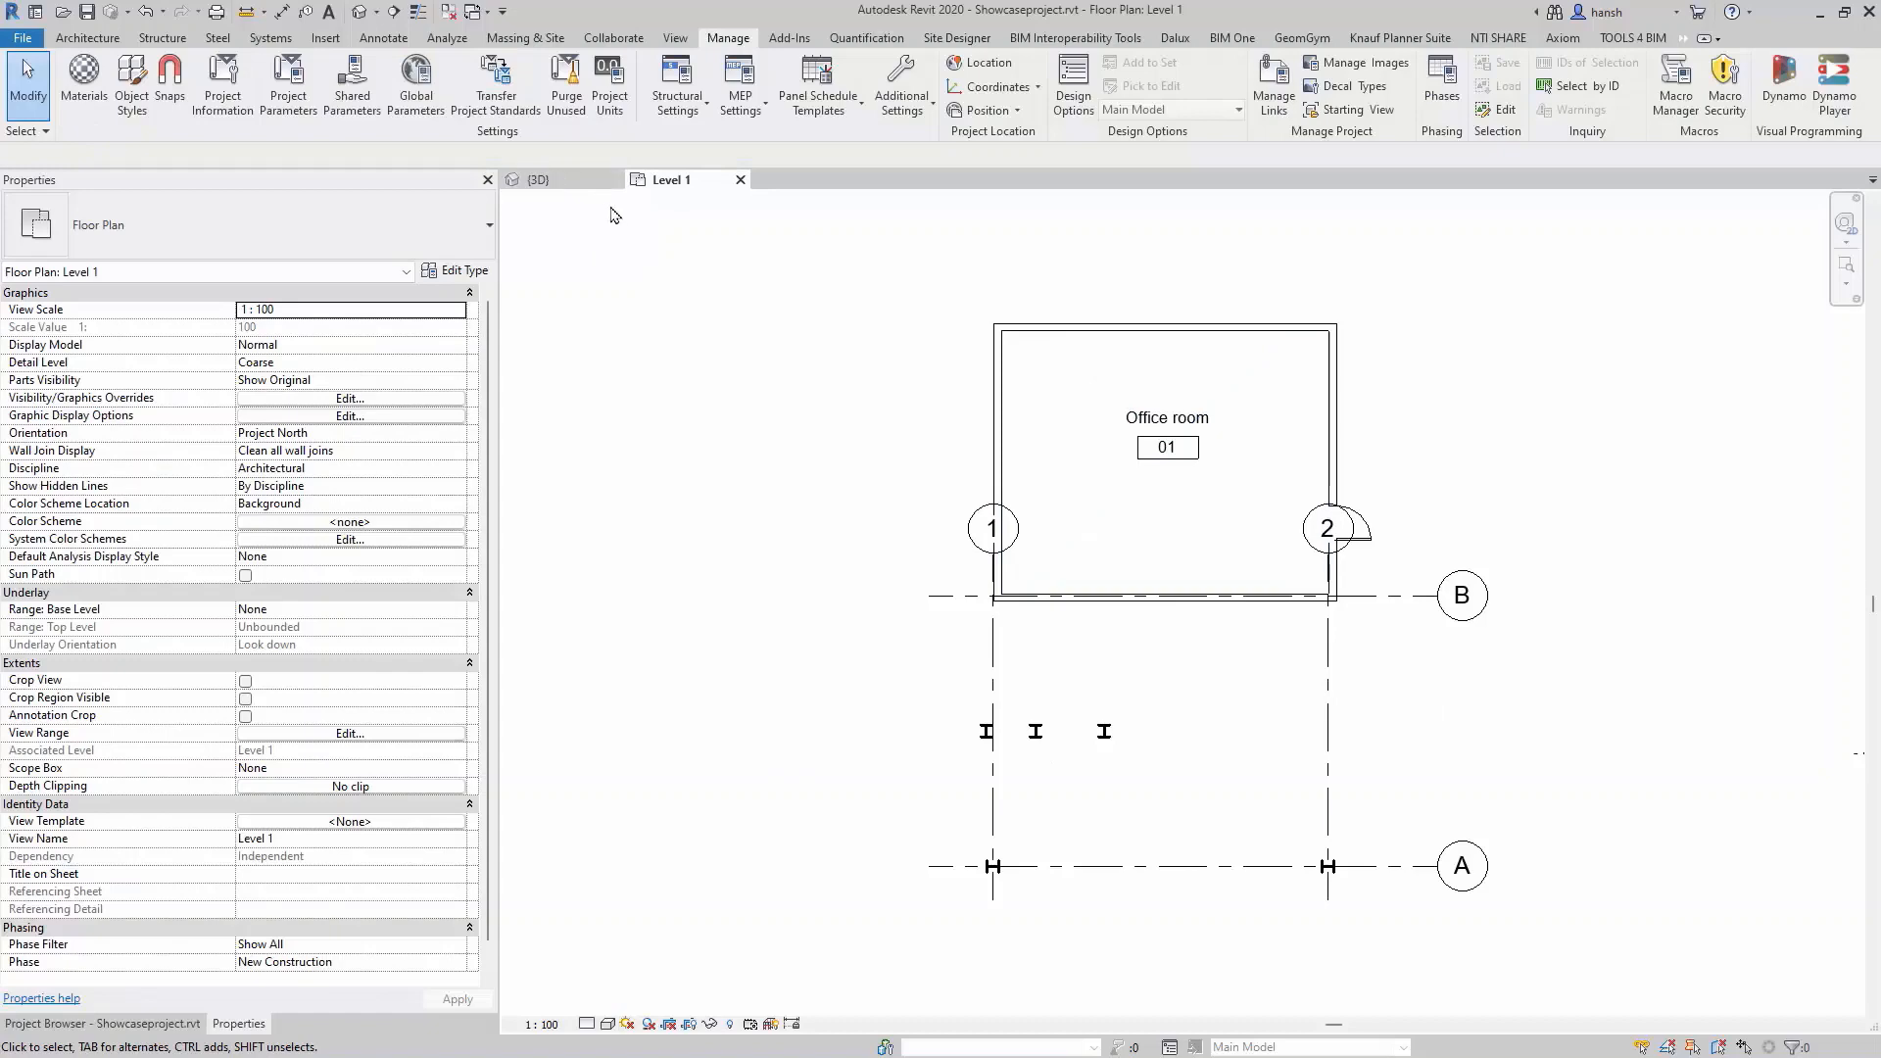
Compare the 3D view with the Level 1 floor plan and inspect the properties of grids 1 and 2.
click(536, 180)
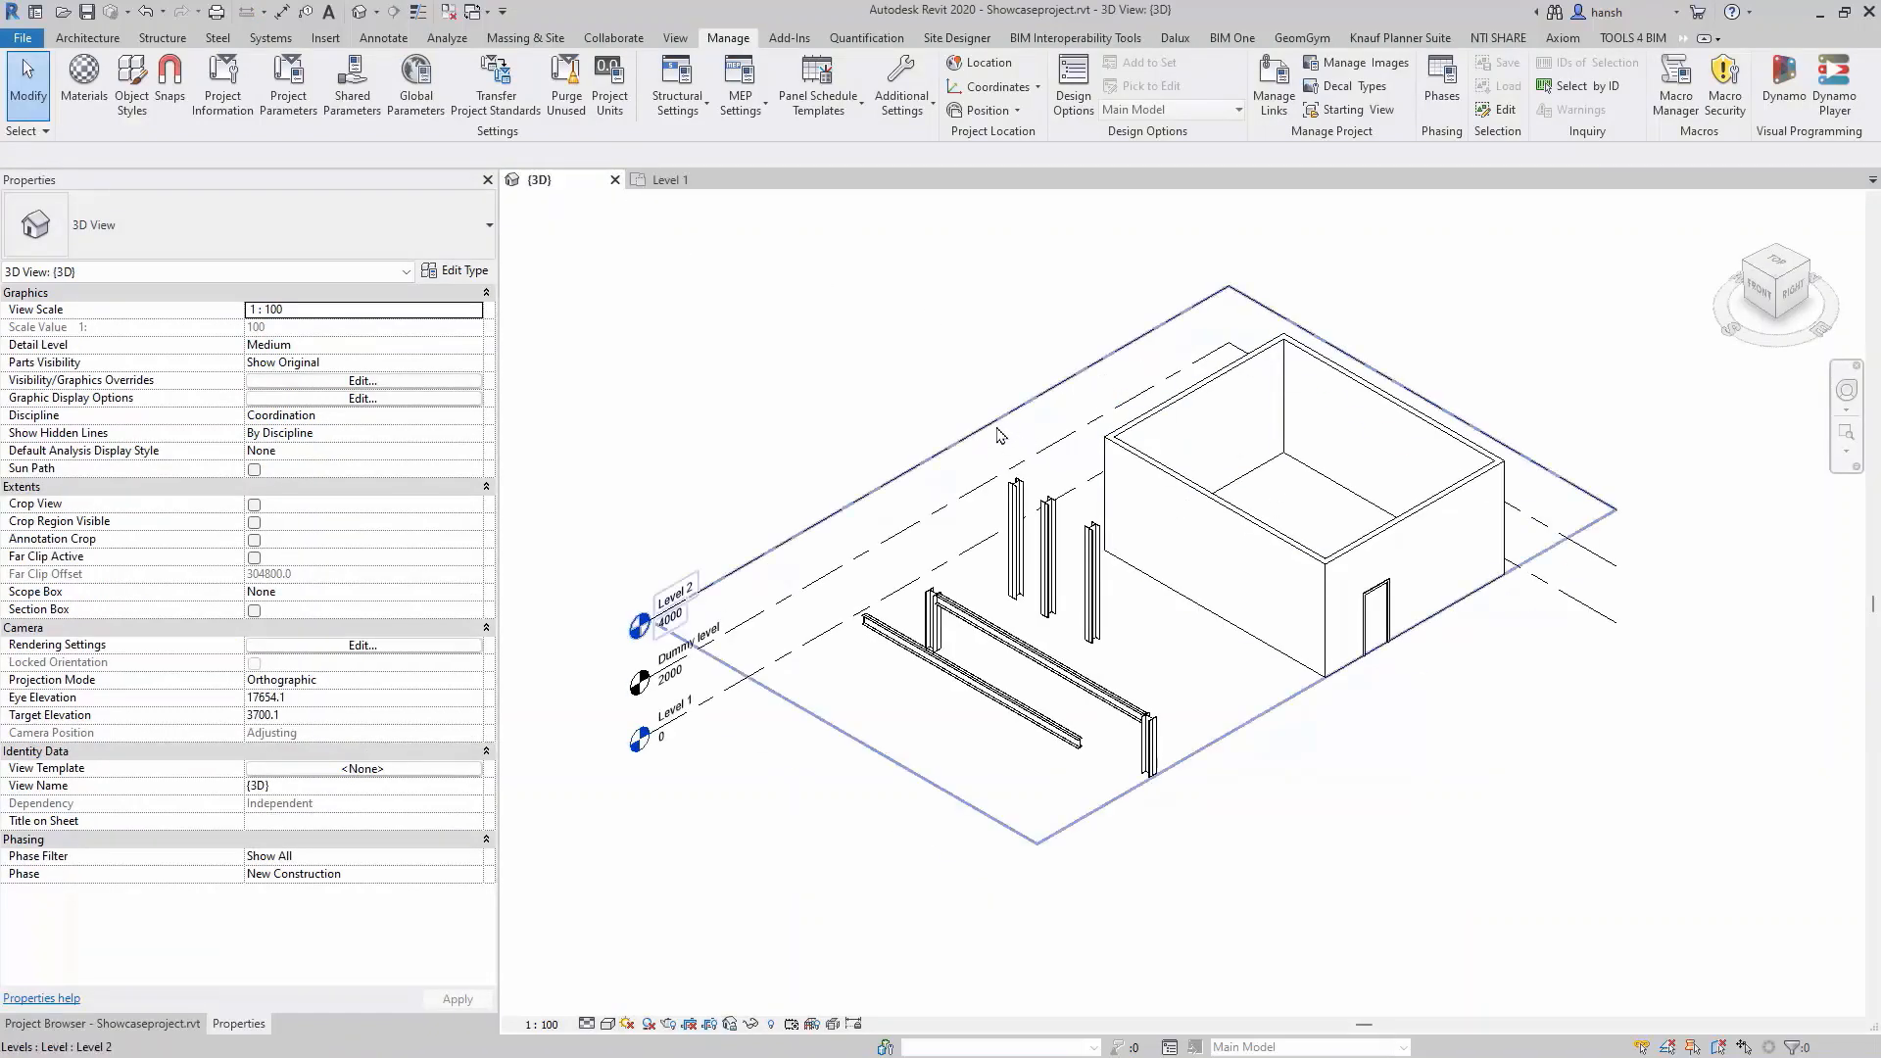
click(674, 184)
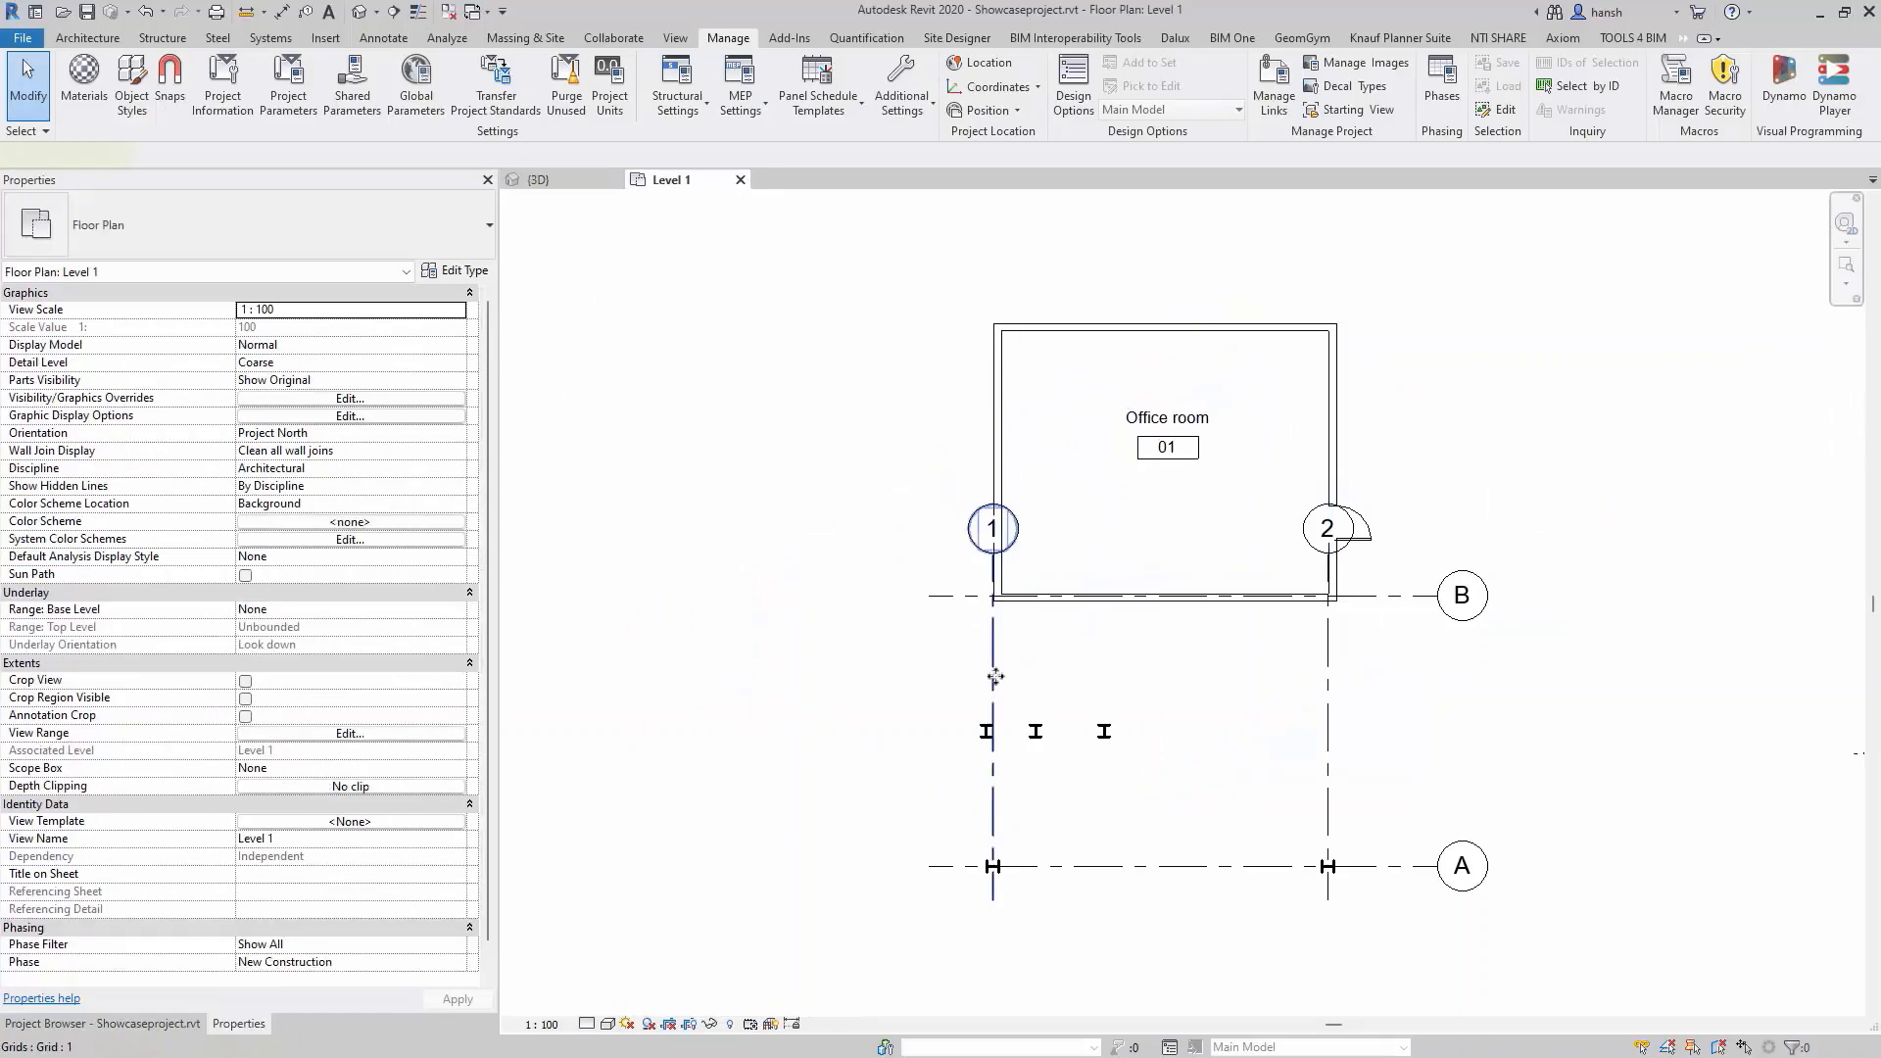
click(994, 684)
click(1329, 686)
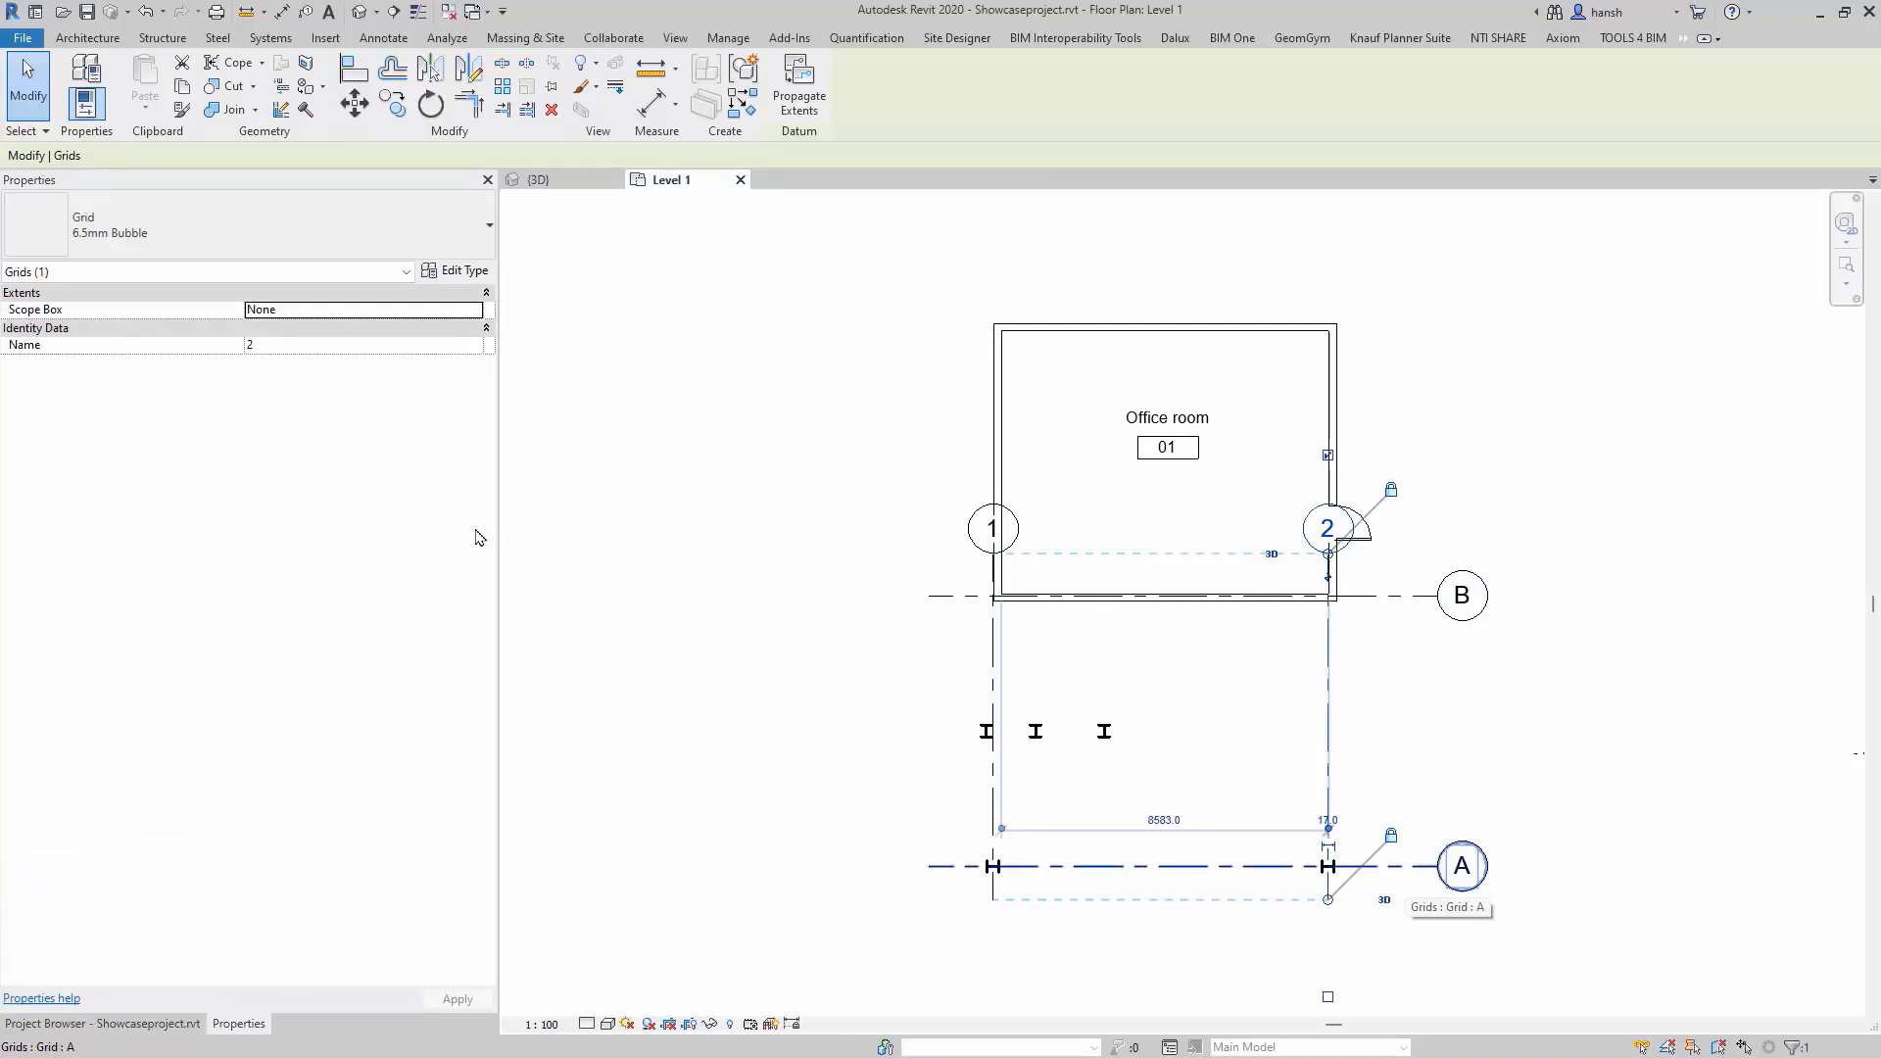
Open the IFC export options that map Revit categories to IFC classes.
click(28, 41)
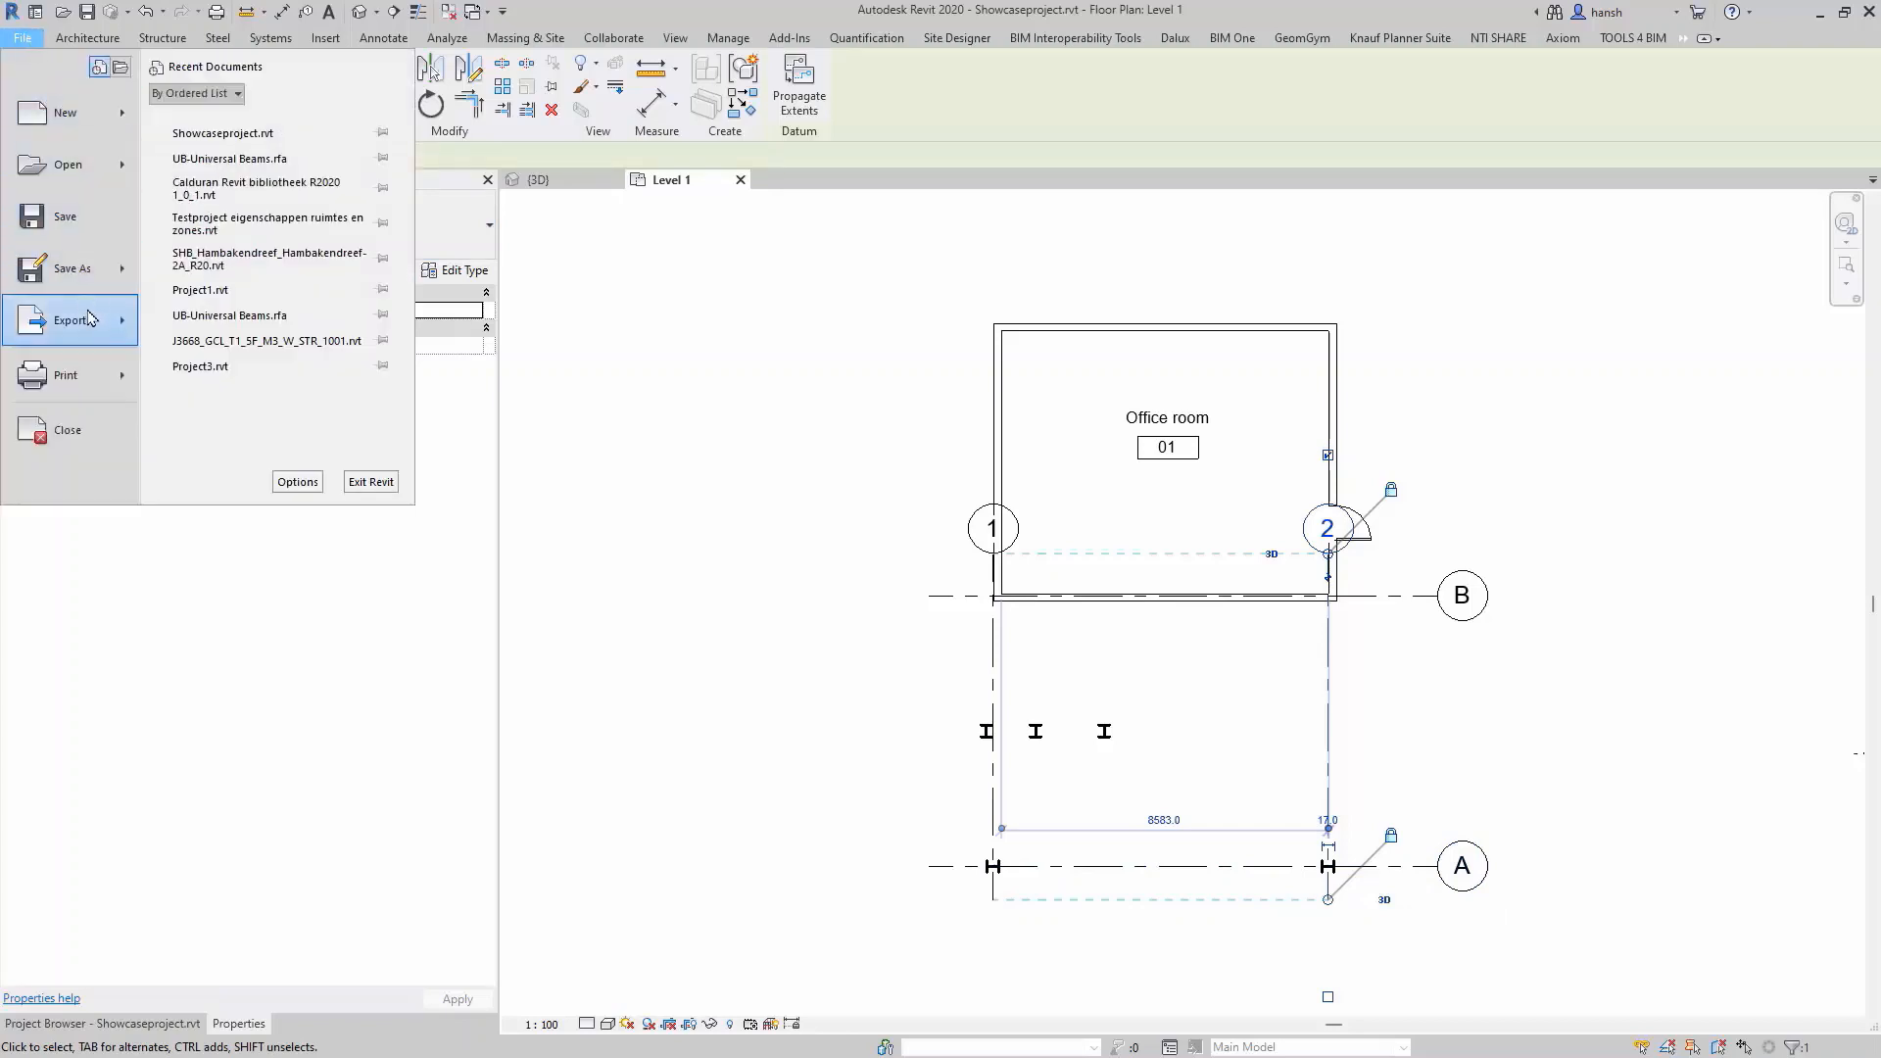
mouse_move(88, 322)
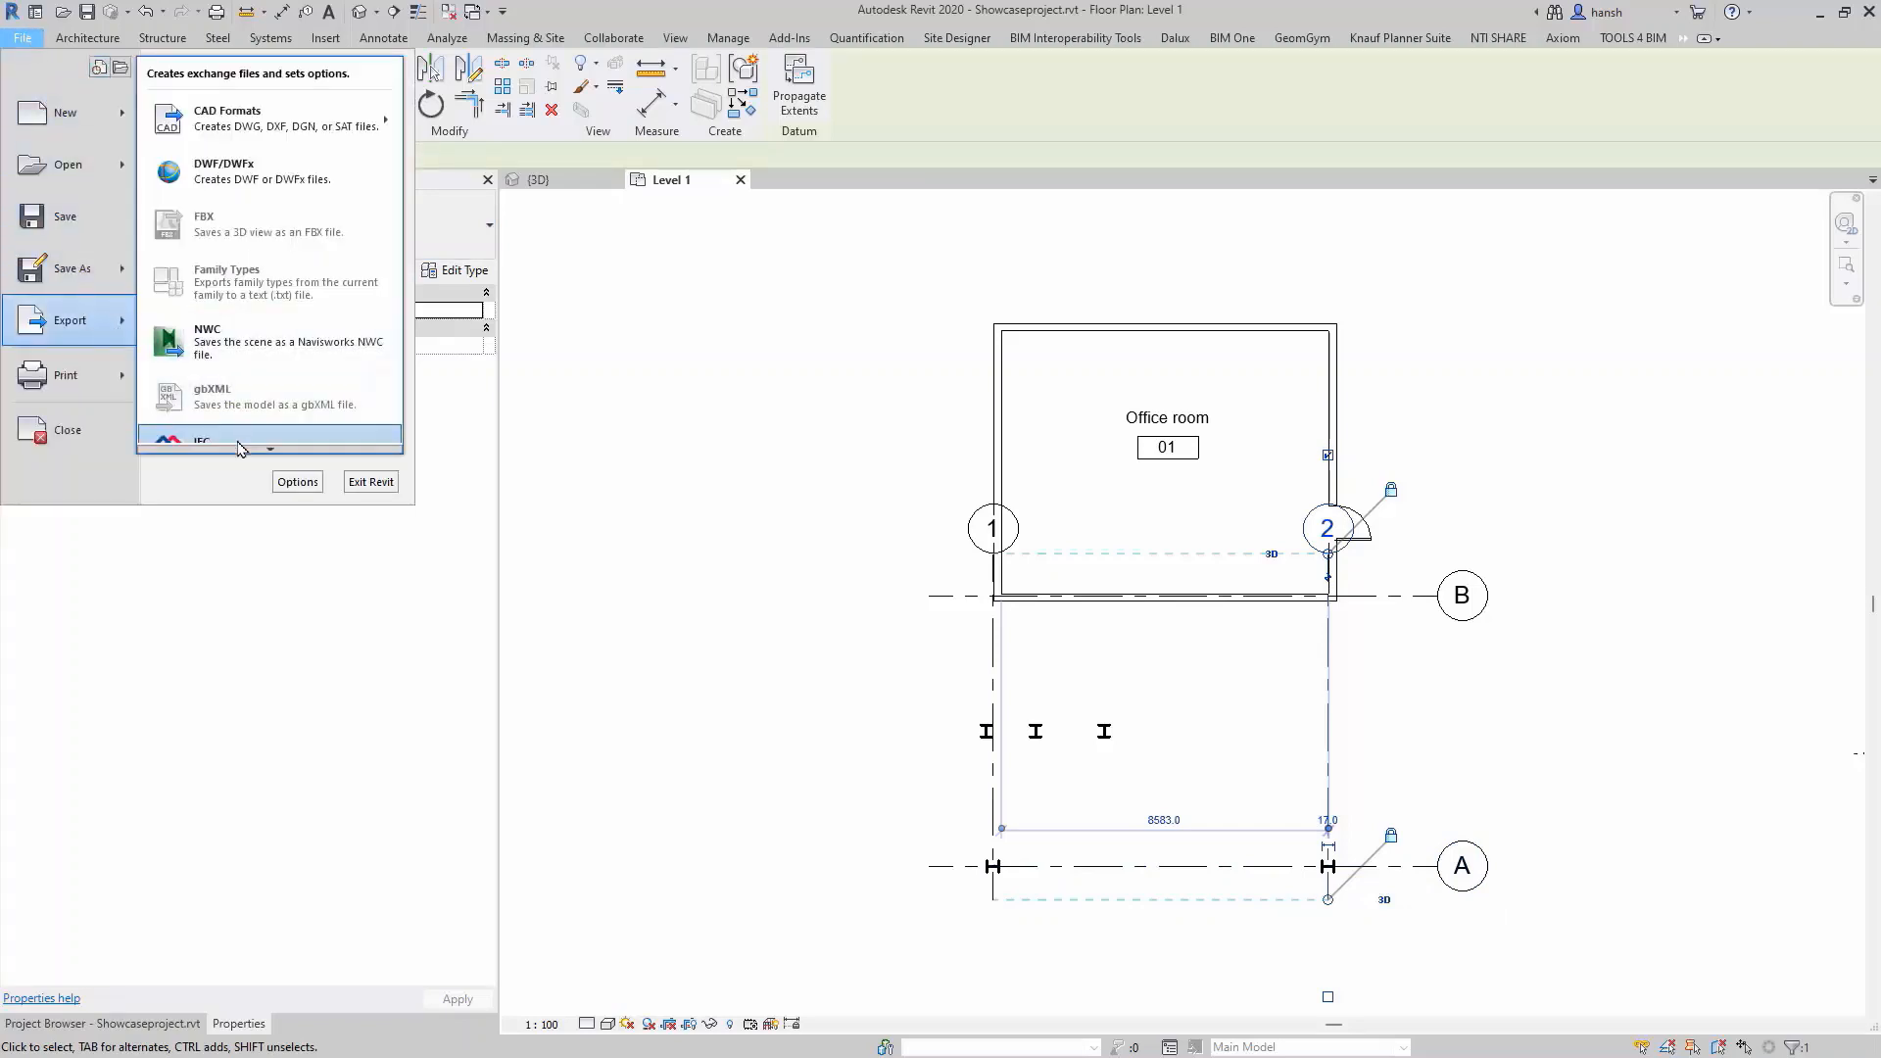
mouse_move(271, 455)
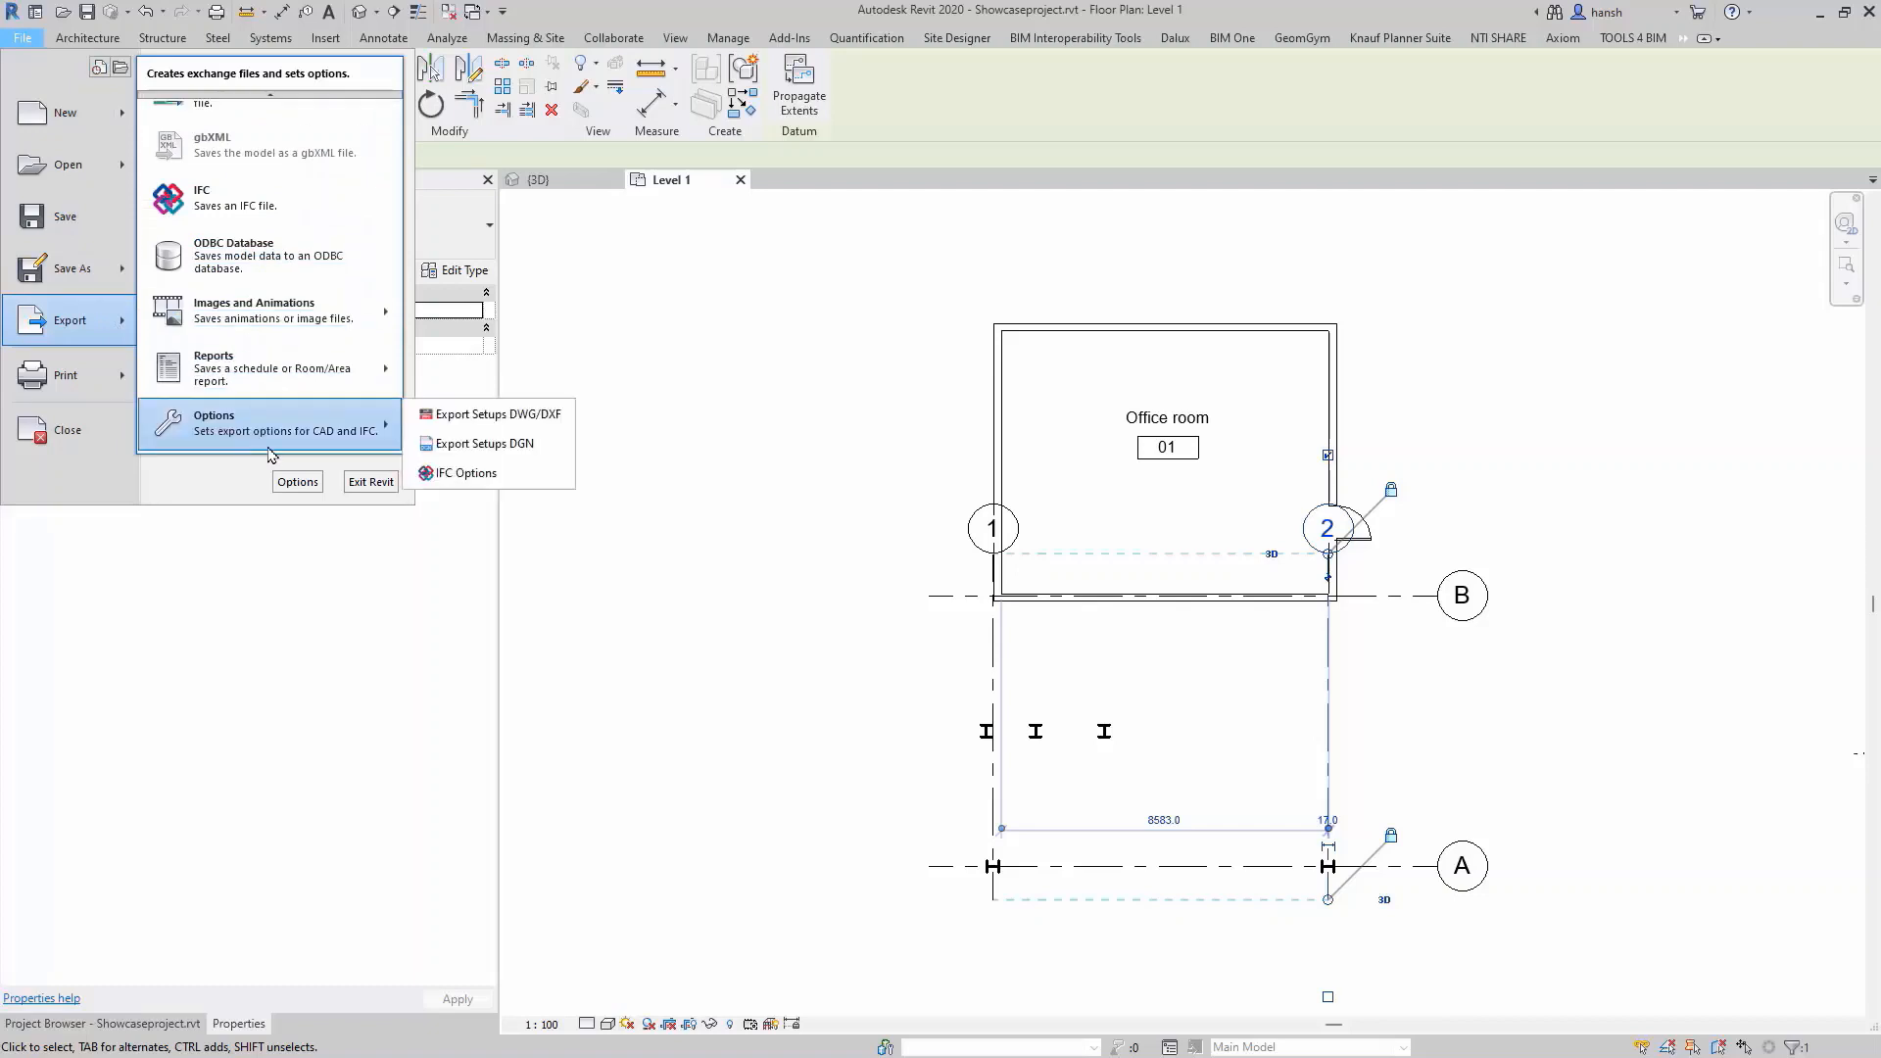
click(492, 477)
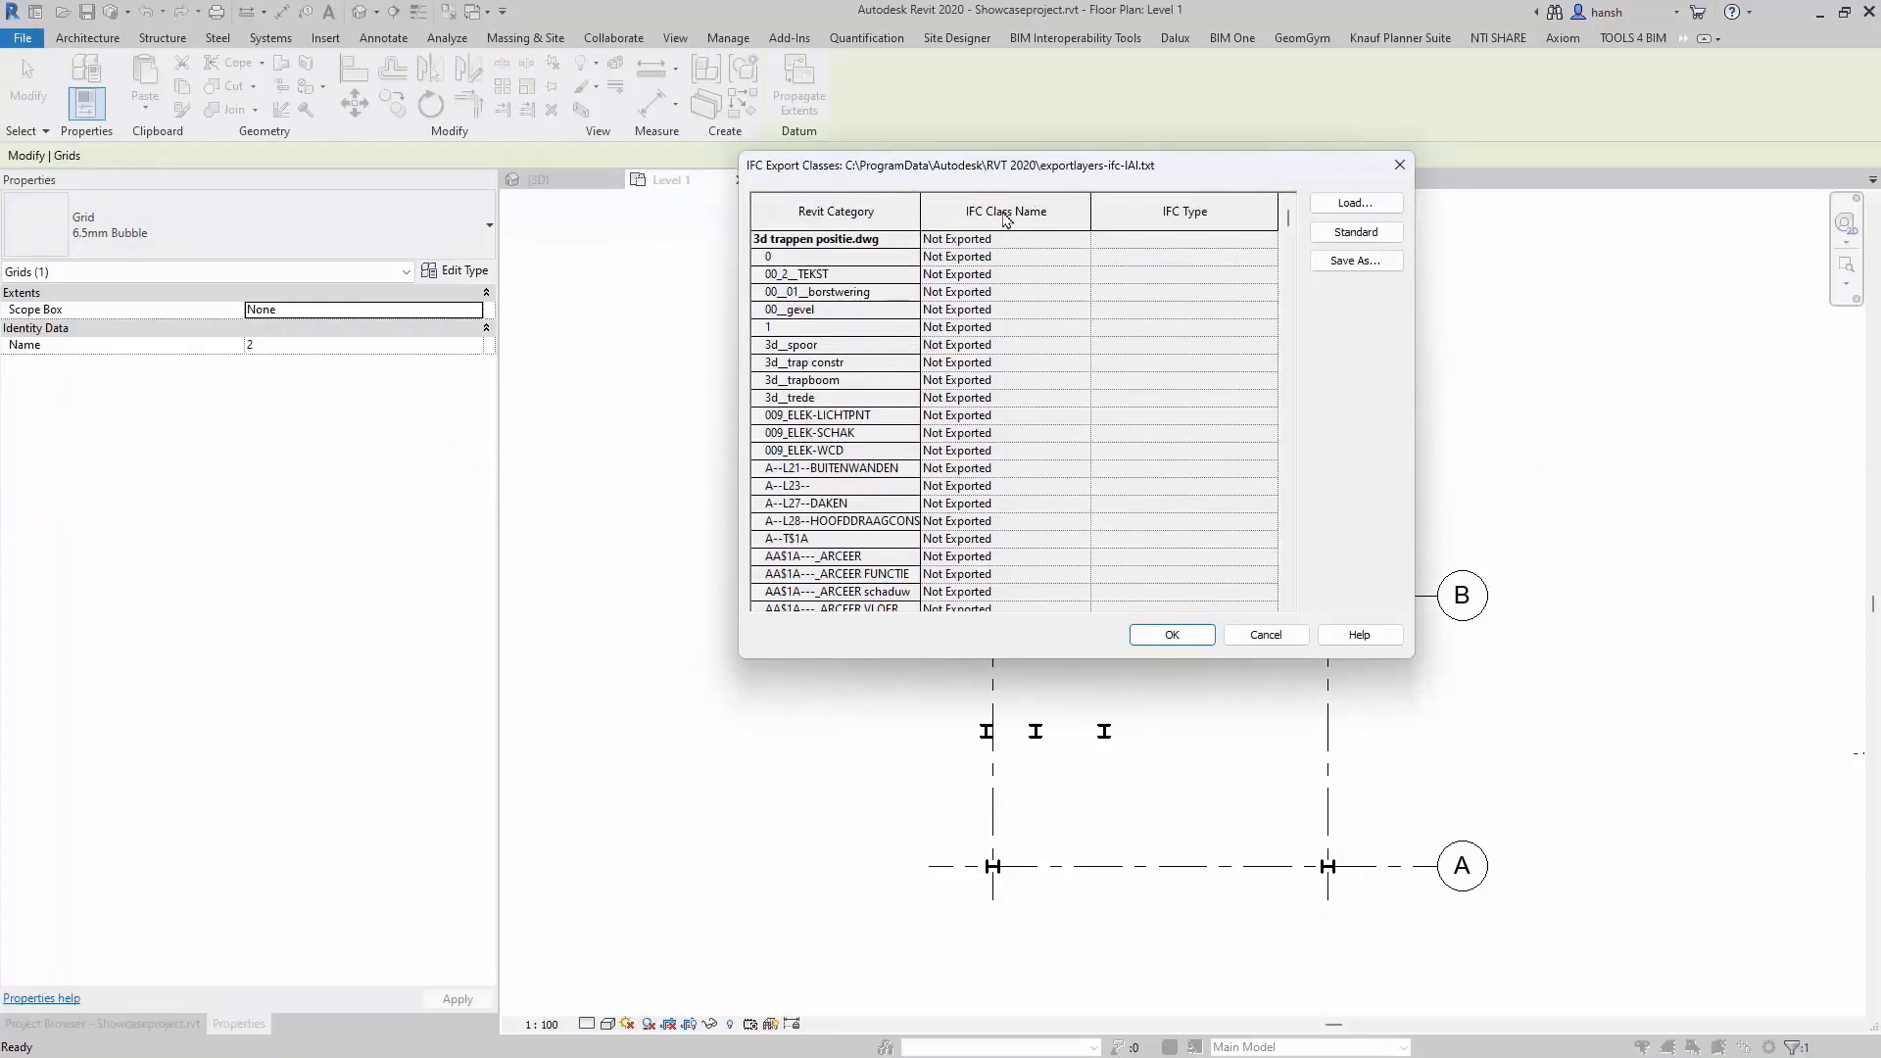
Check which IFC class the Grids category is mapped to, and accept the export class mapping.
drag(1288, 228, 1295, 297)
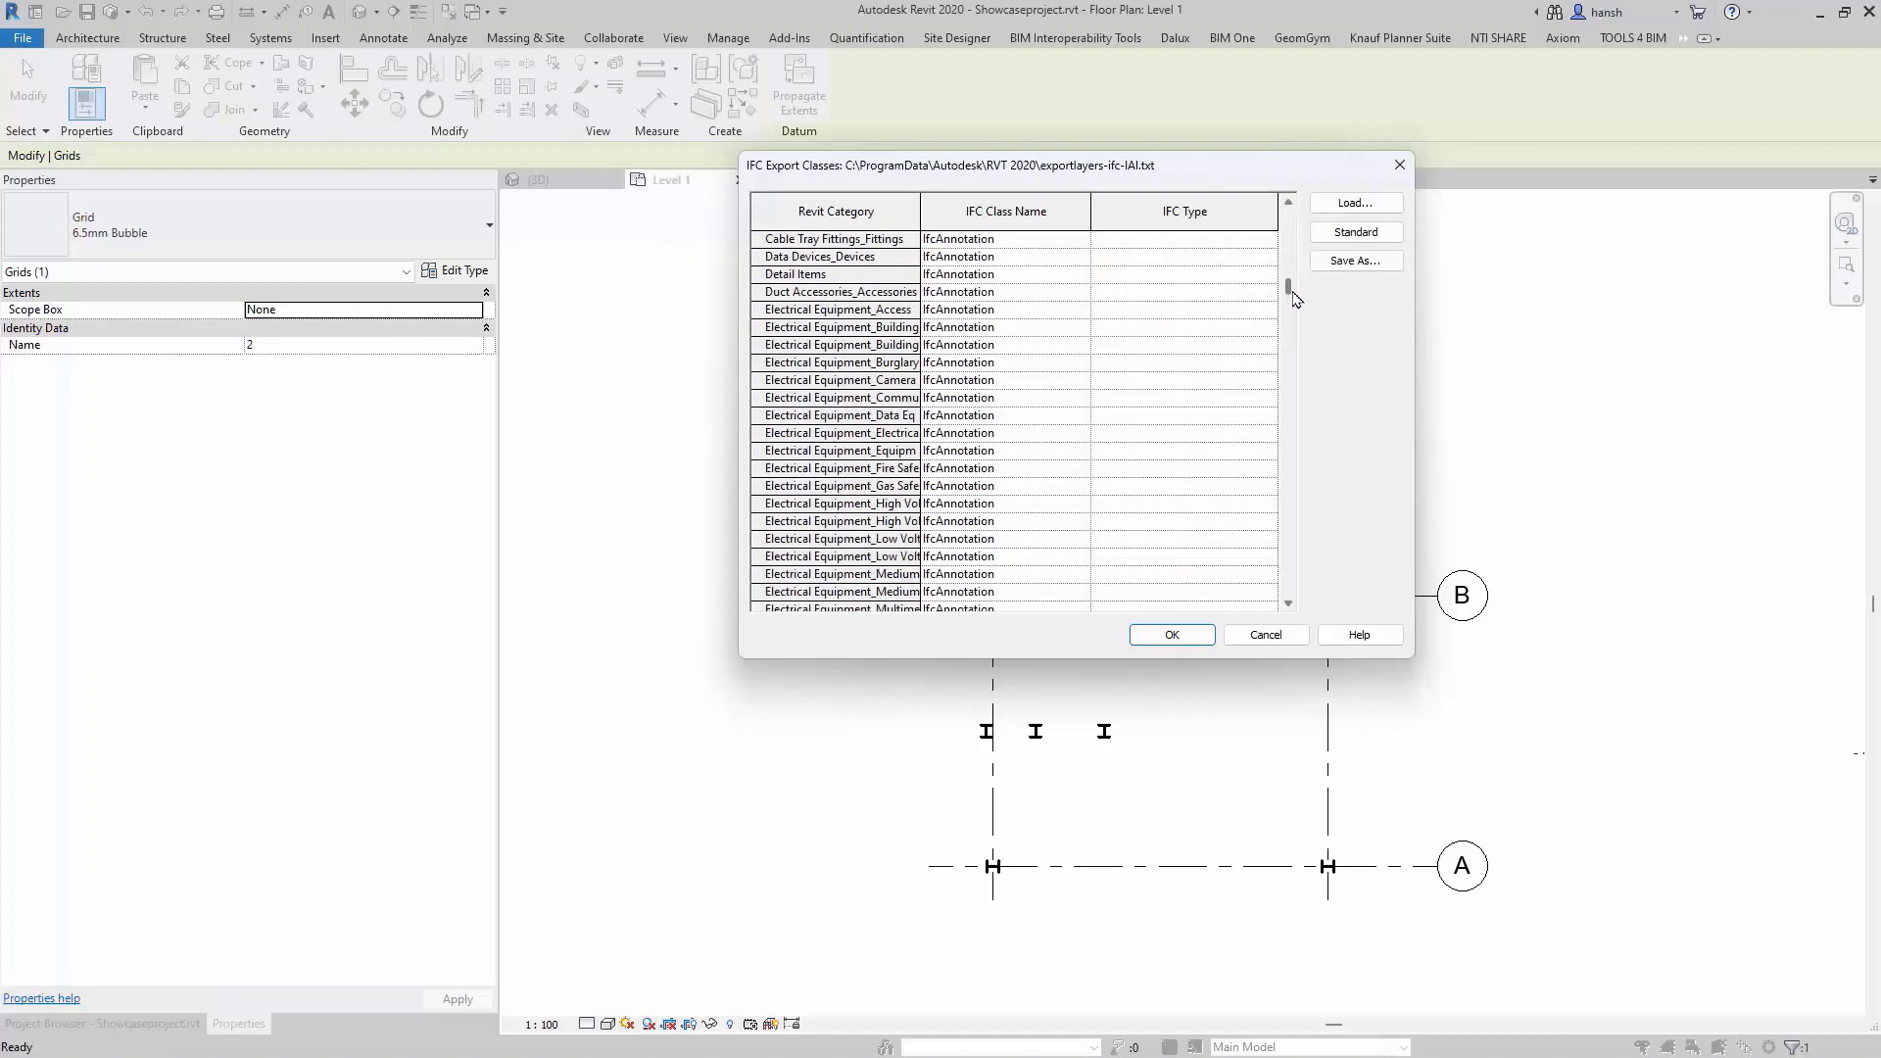
scroll(1295, 297, up, 4)
drag(1293, 290, 1286, 353)
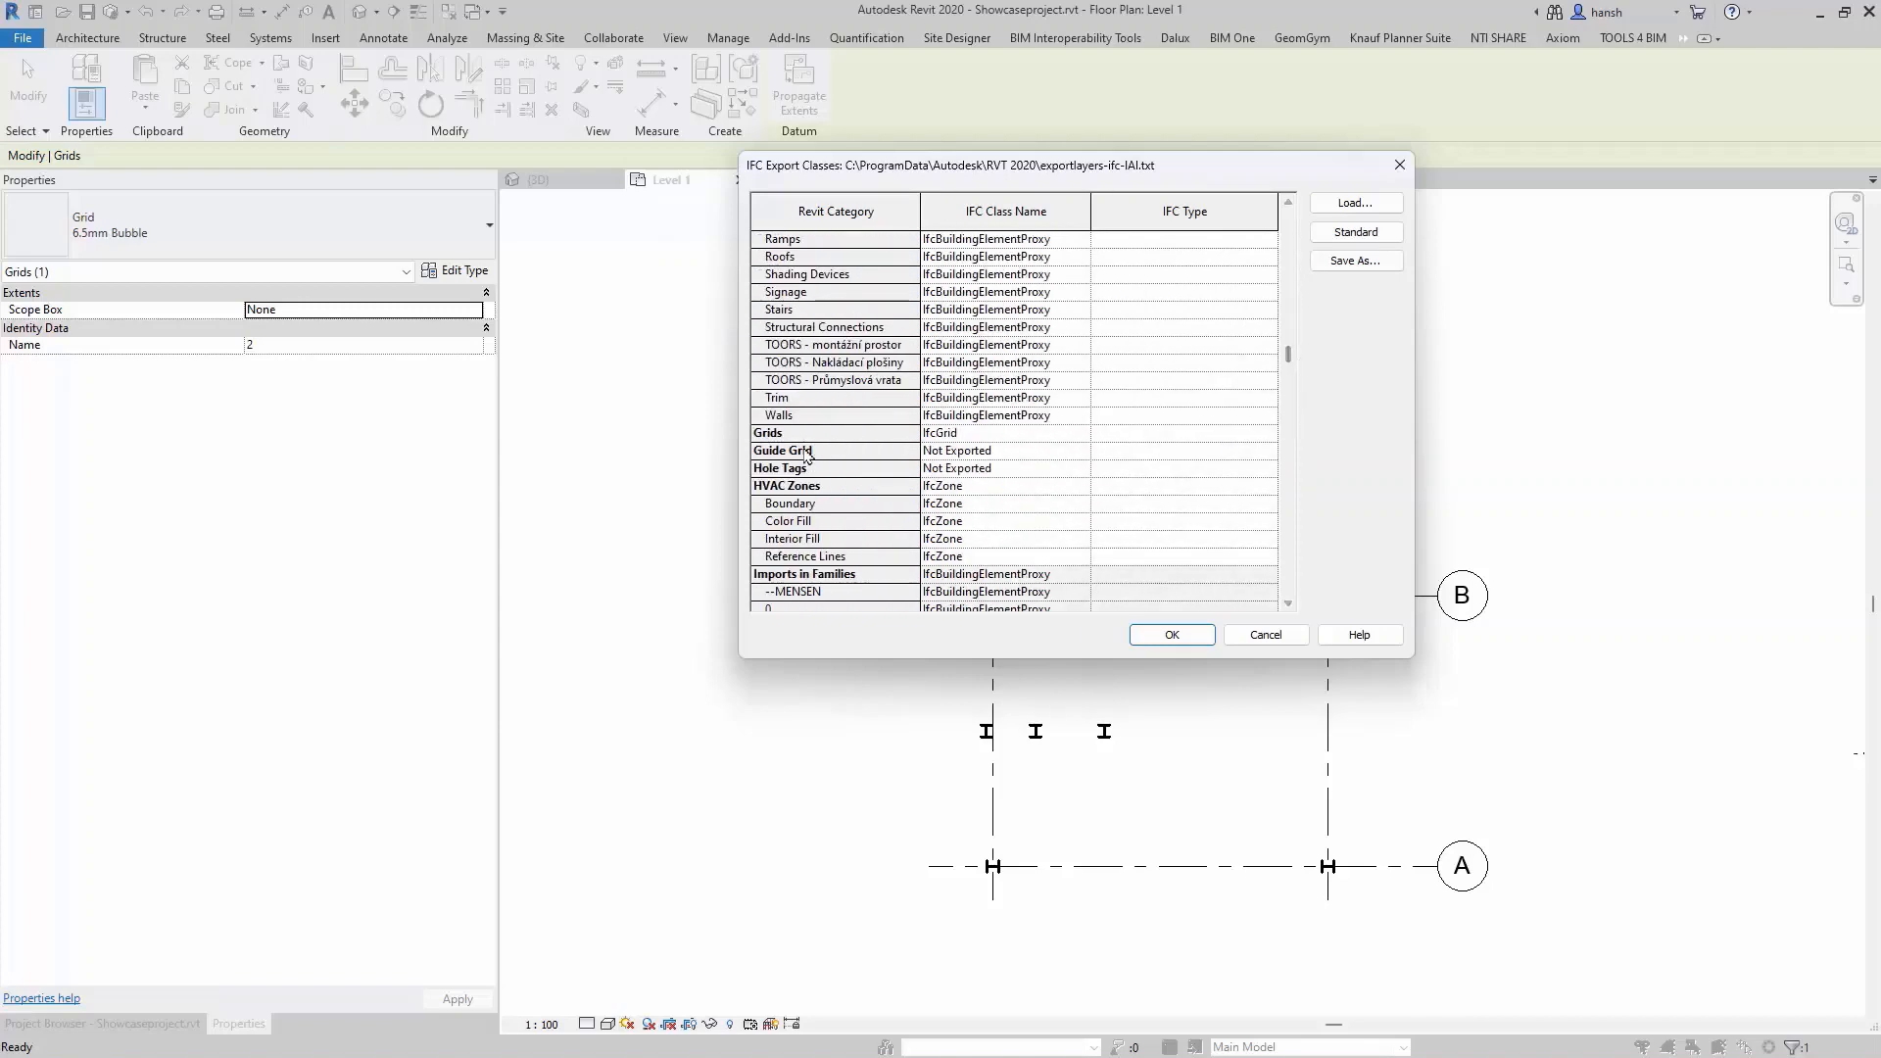
click(980, 436)
click(980, 438)
click(970, 439)
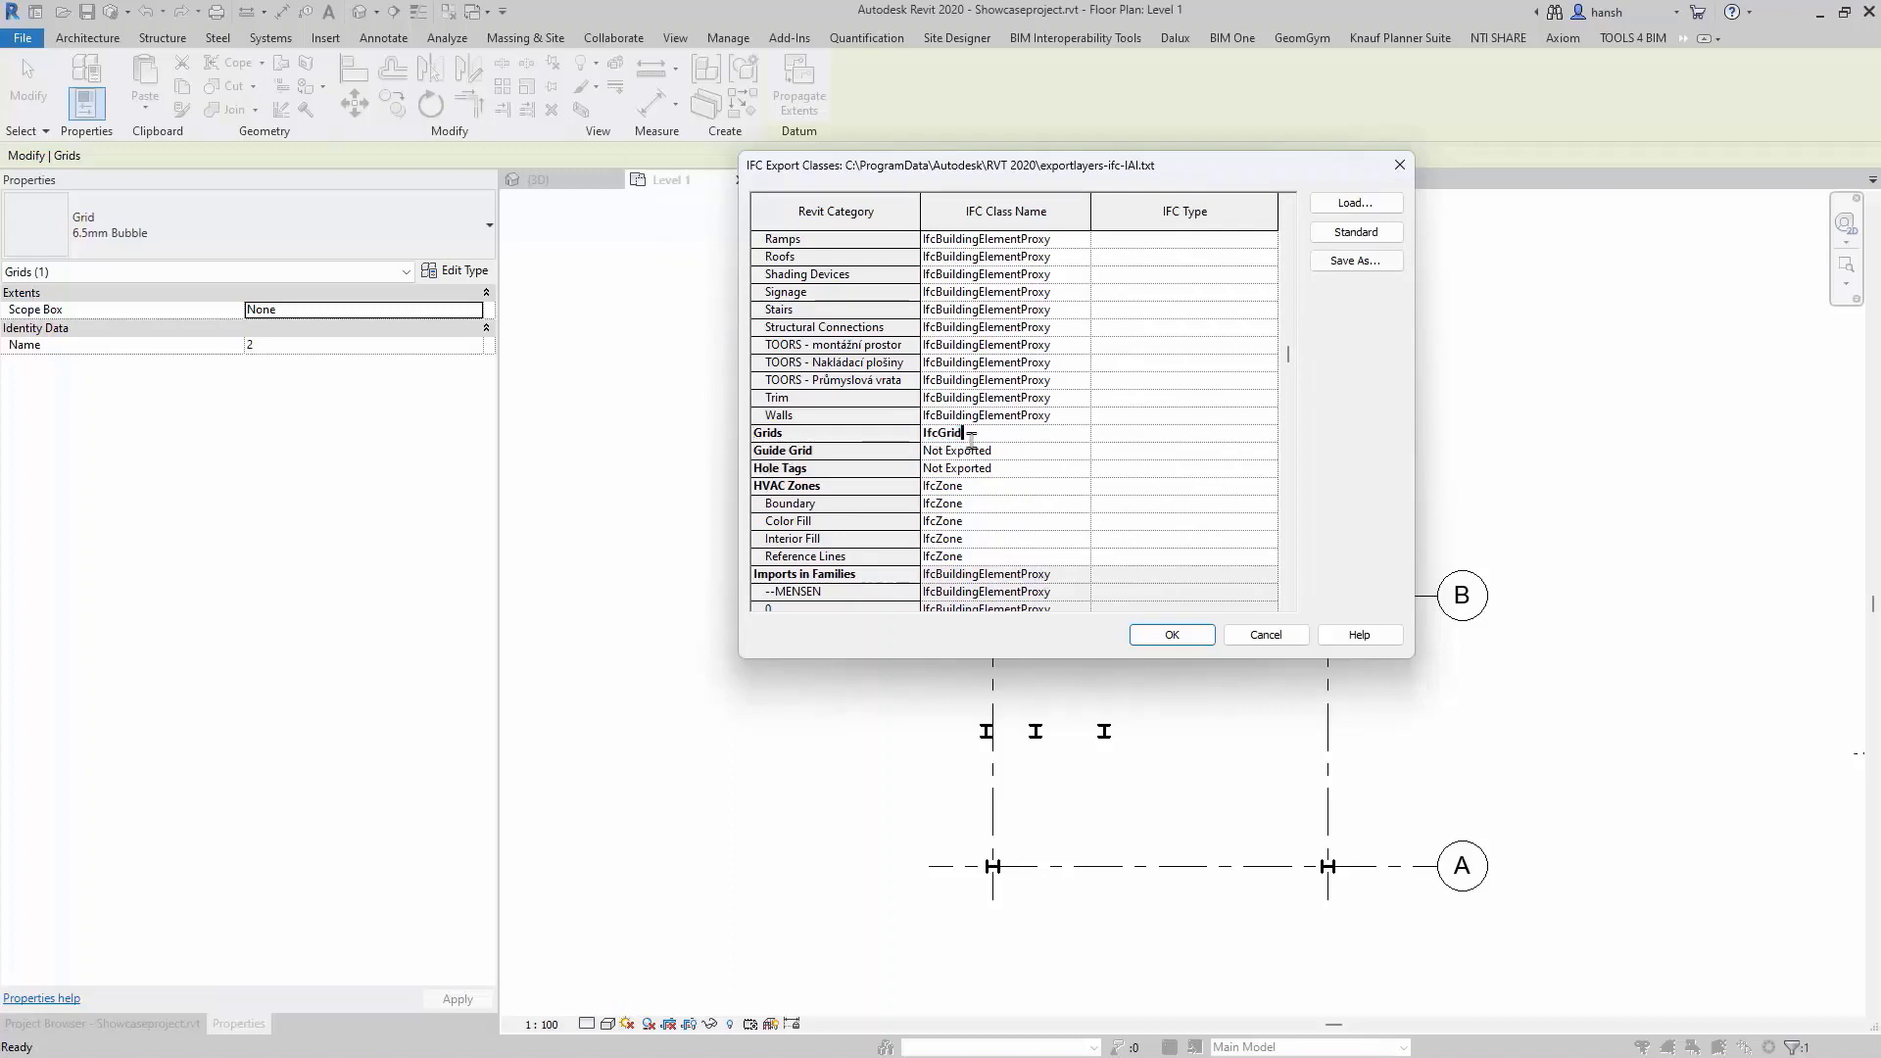
click(1183, 642)
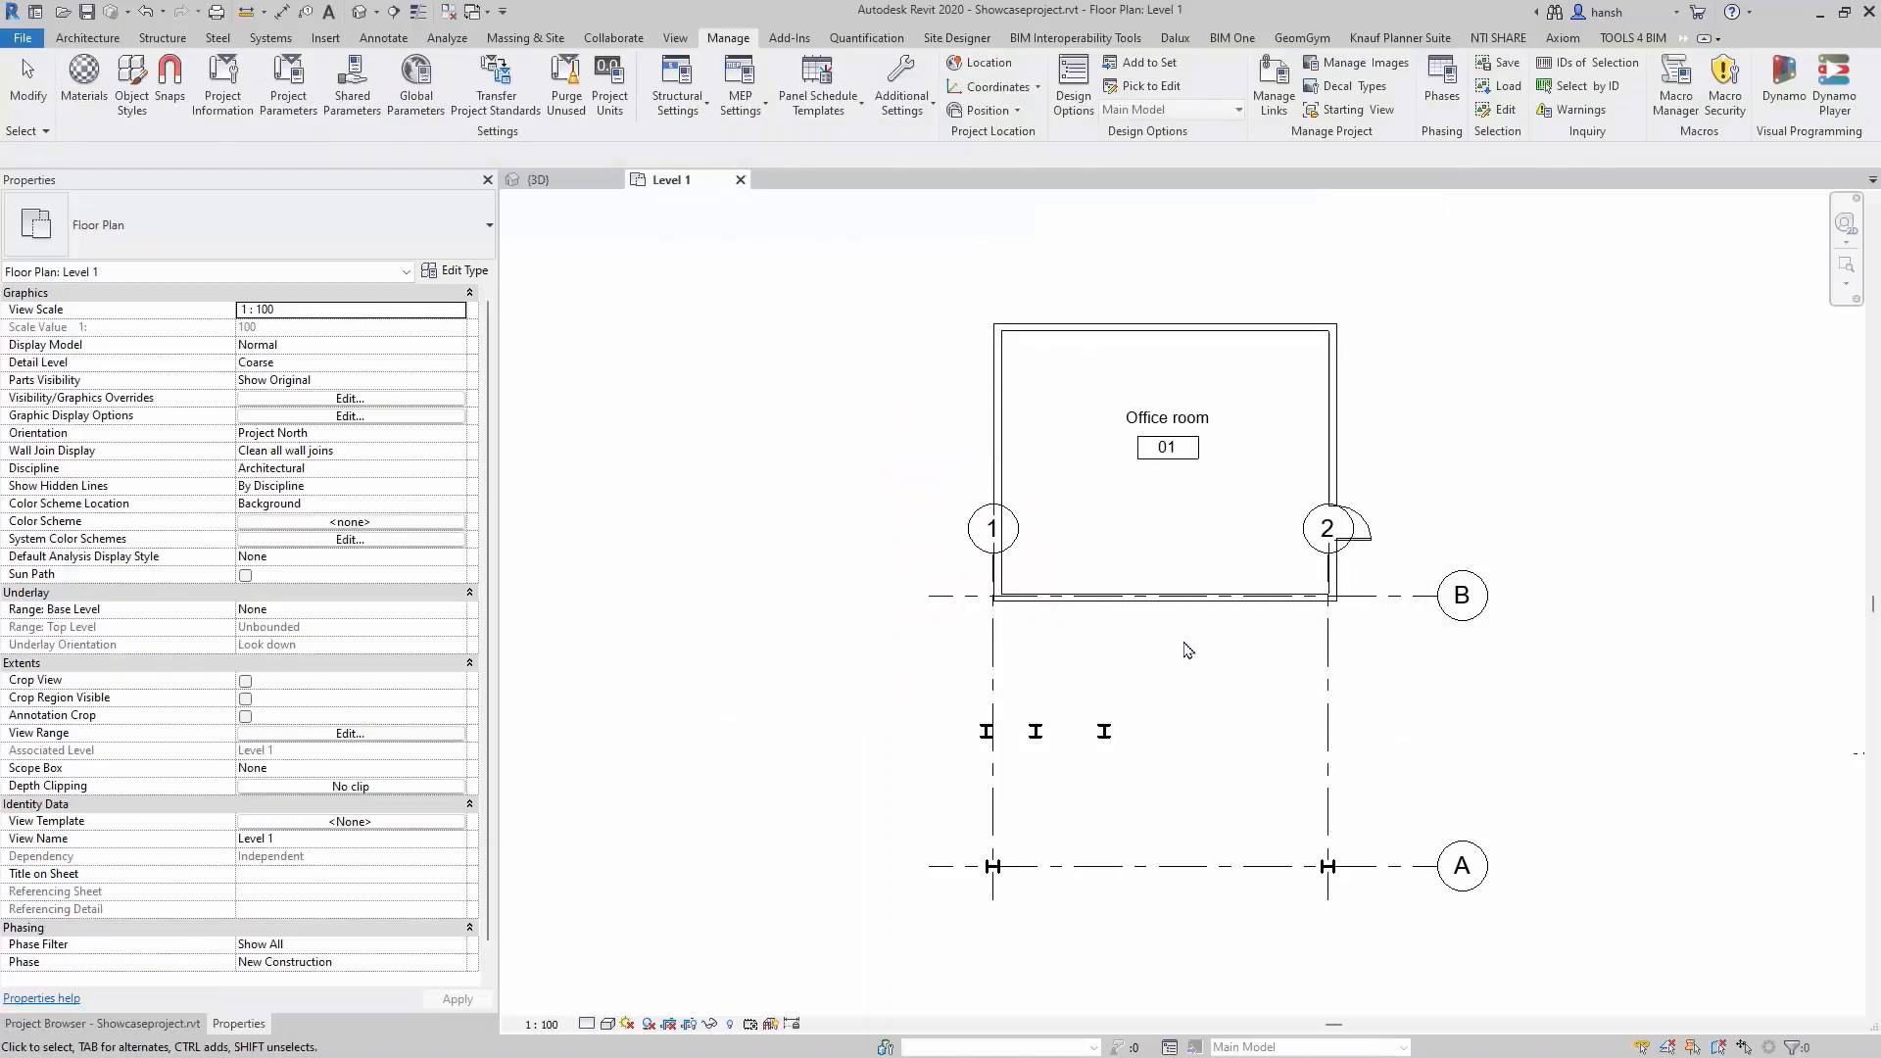
Return to the 3D view, start an IFC export of Showcaseproject and check the target file name.
click(538, 180)
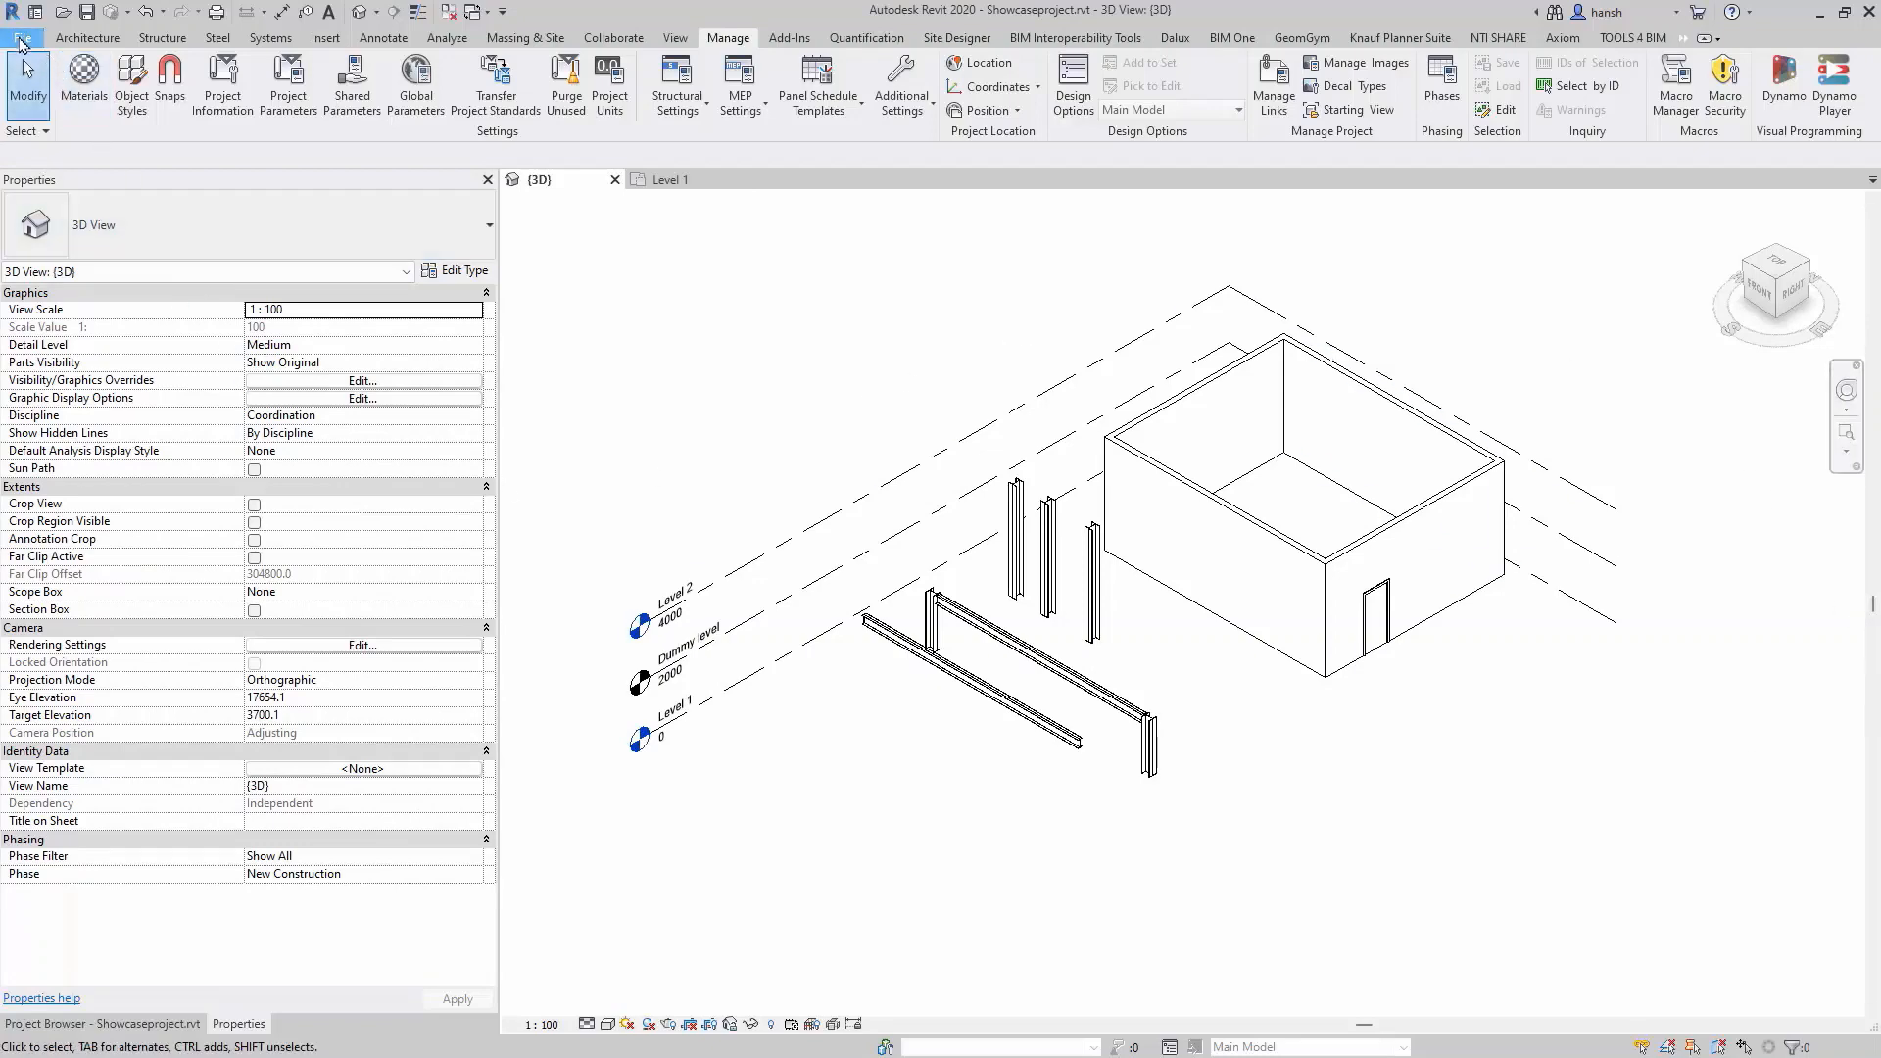
click(21, 37)
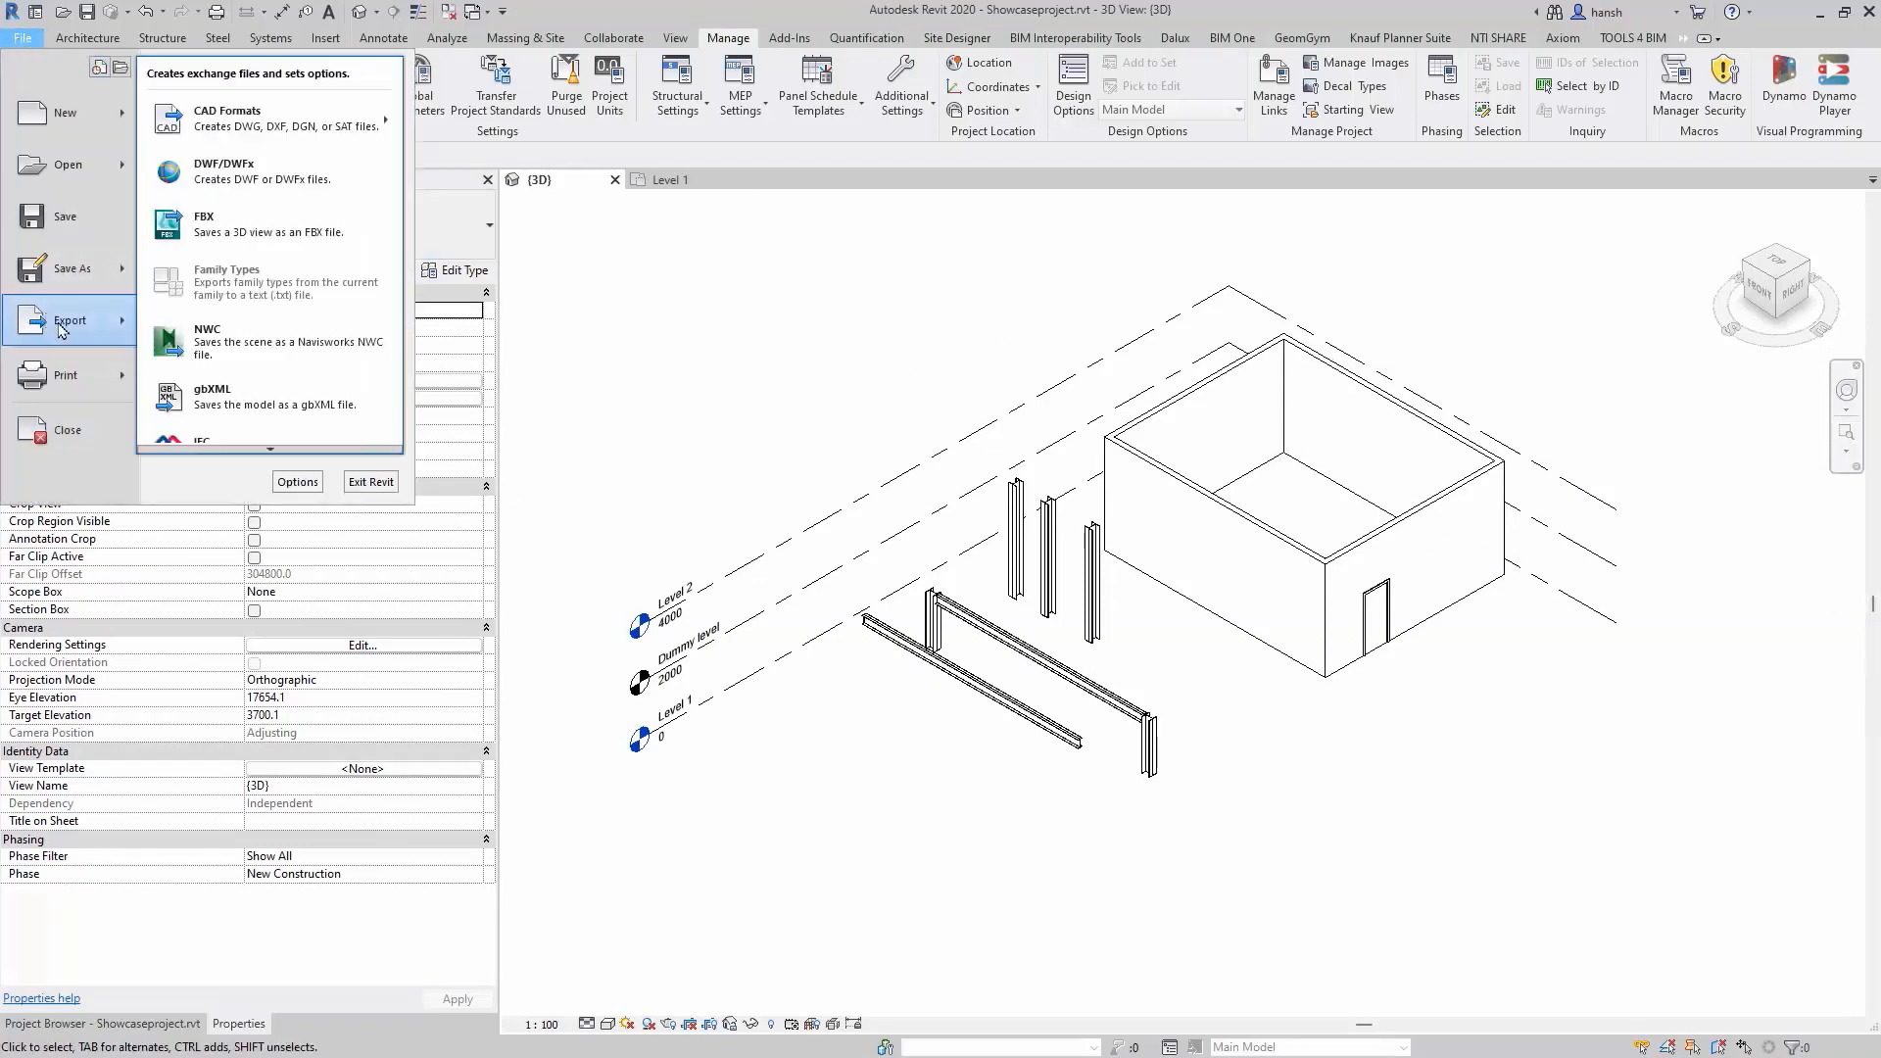
click(220, 422)
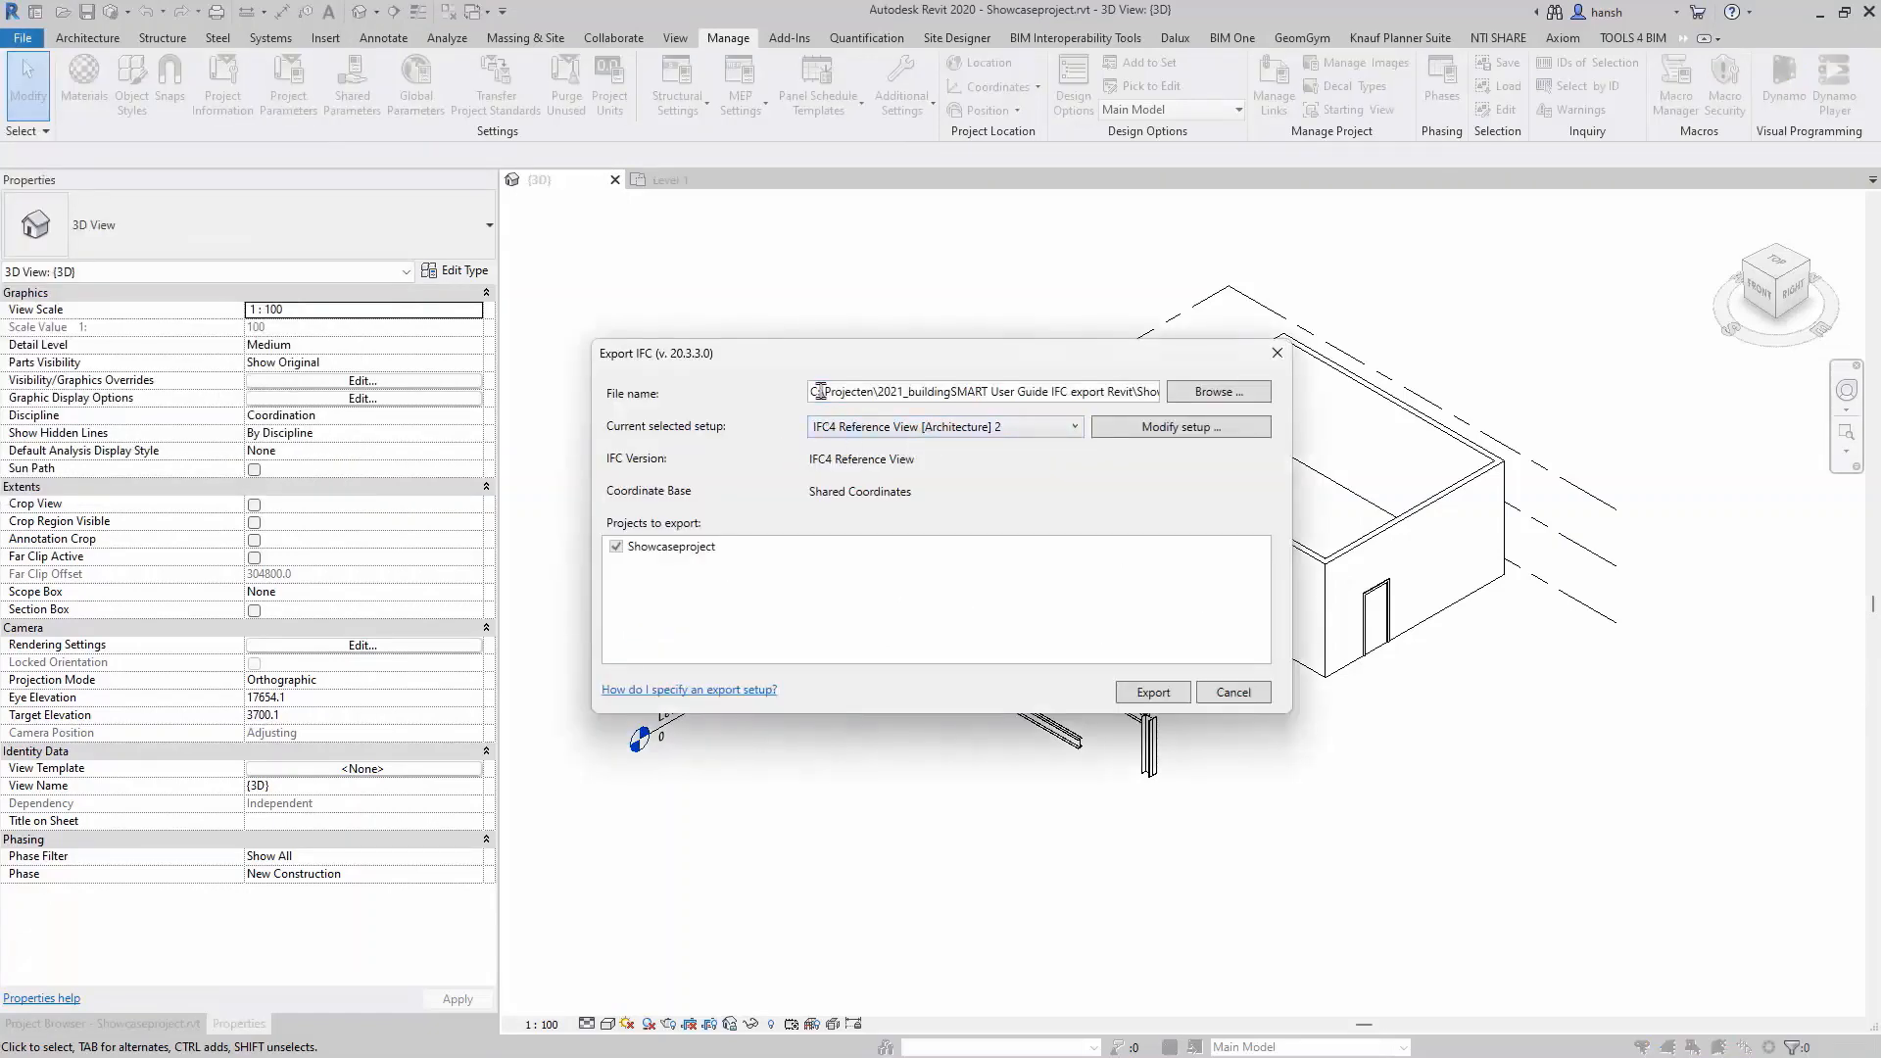
drag(819, 390, 1274, 392)
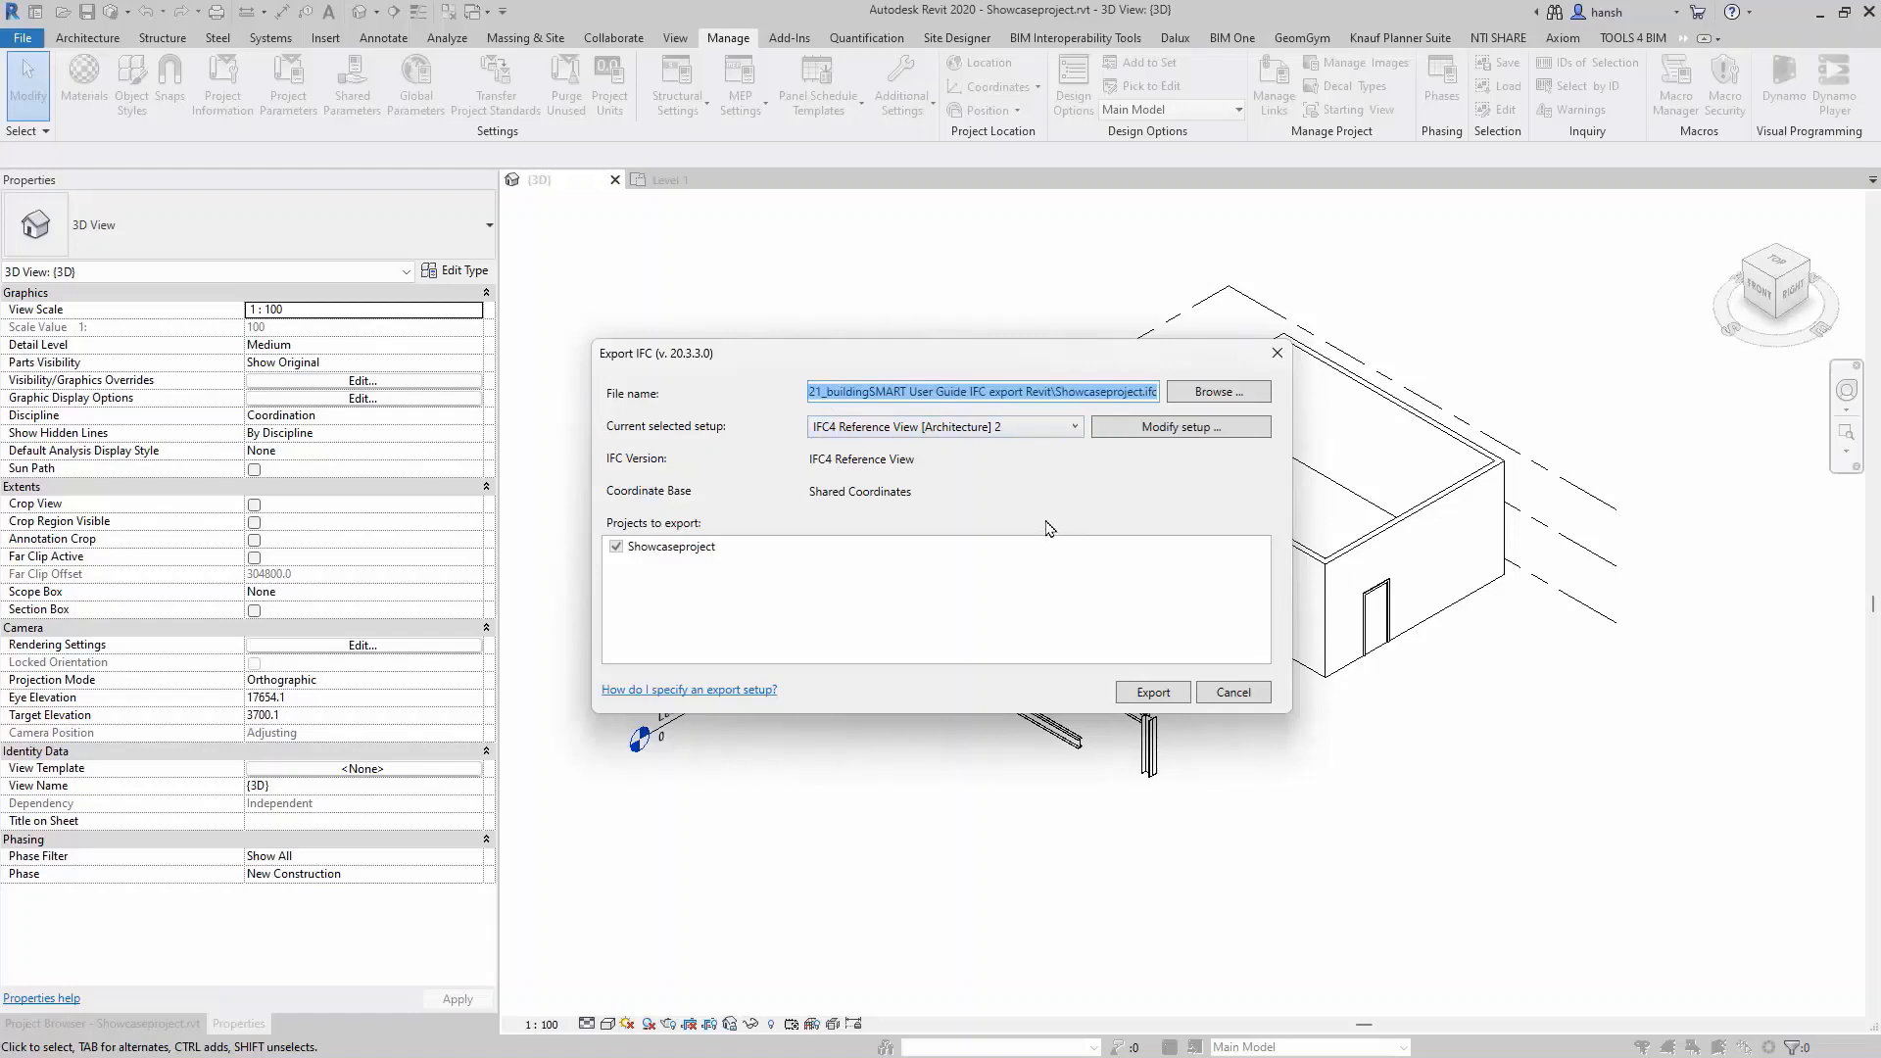
Duplicate the export setup IFC4 Reference View [Architecture] 2 as IFC4 Reference View [Architecture] 2 1.
click(1176, 431)
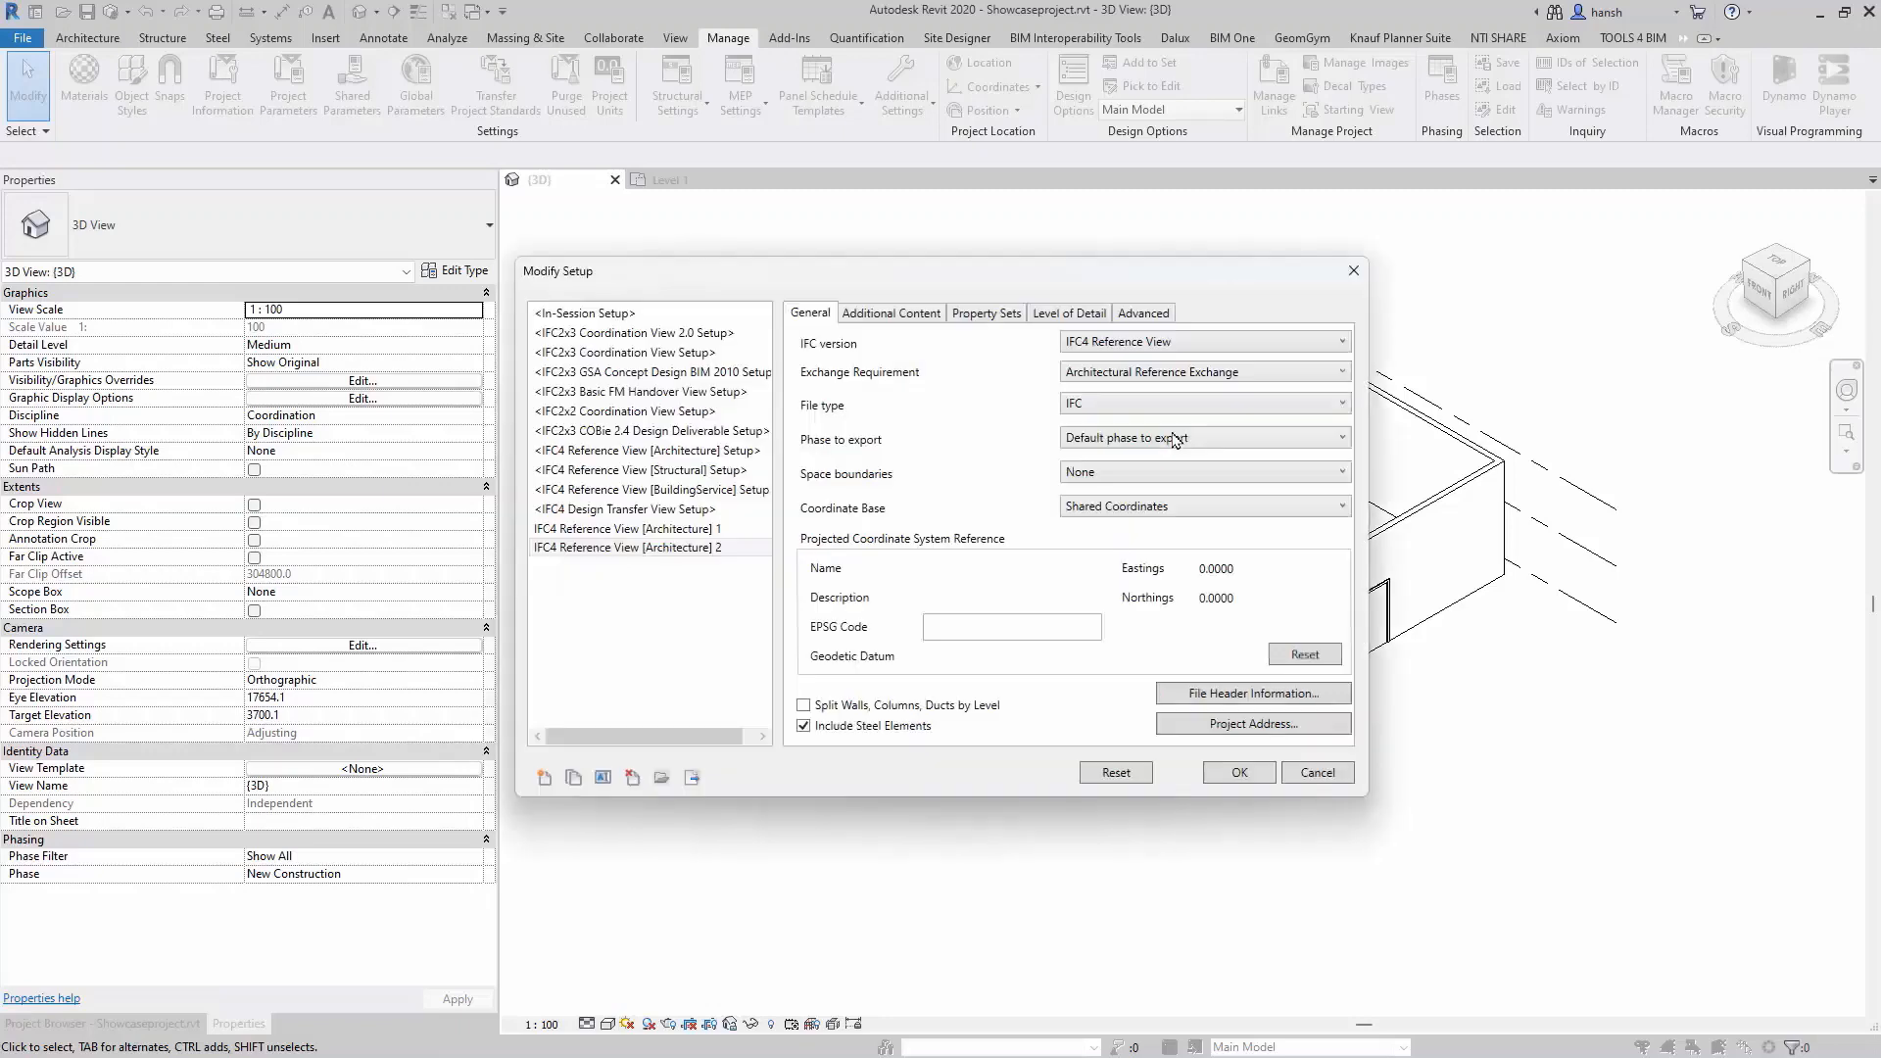
click(573, 778)
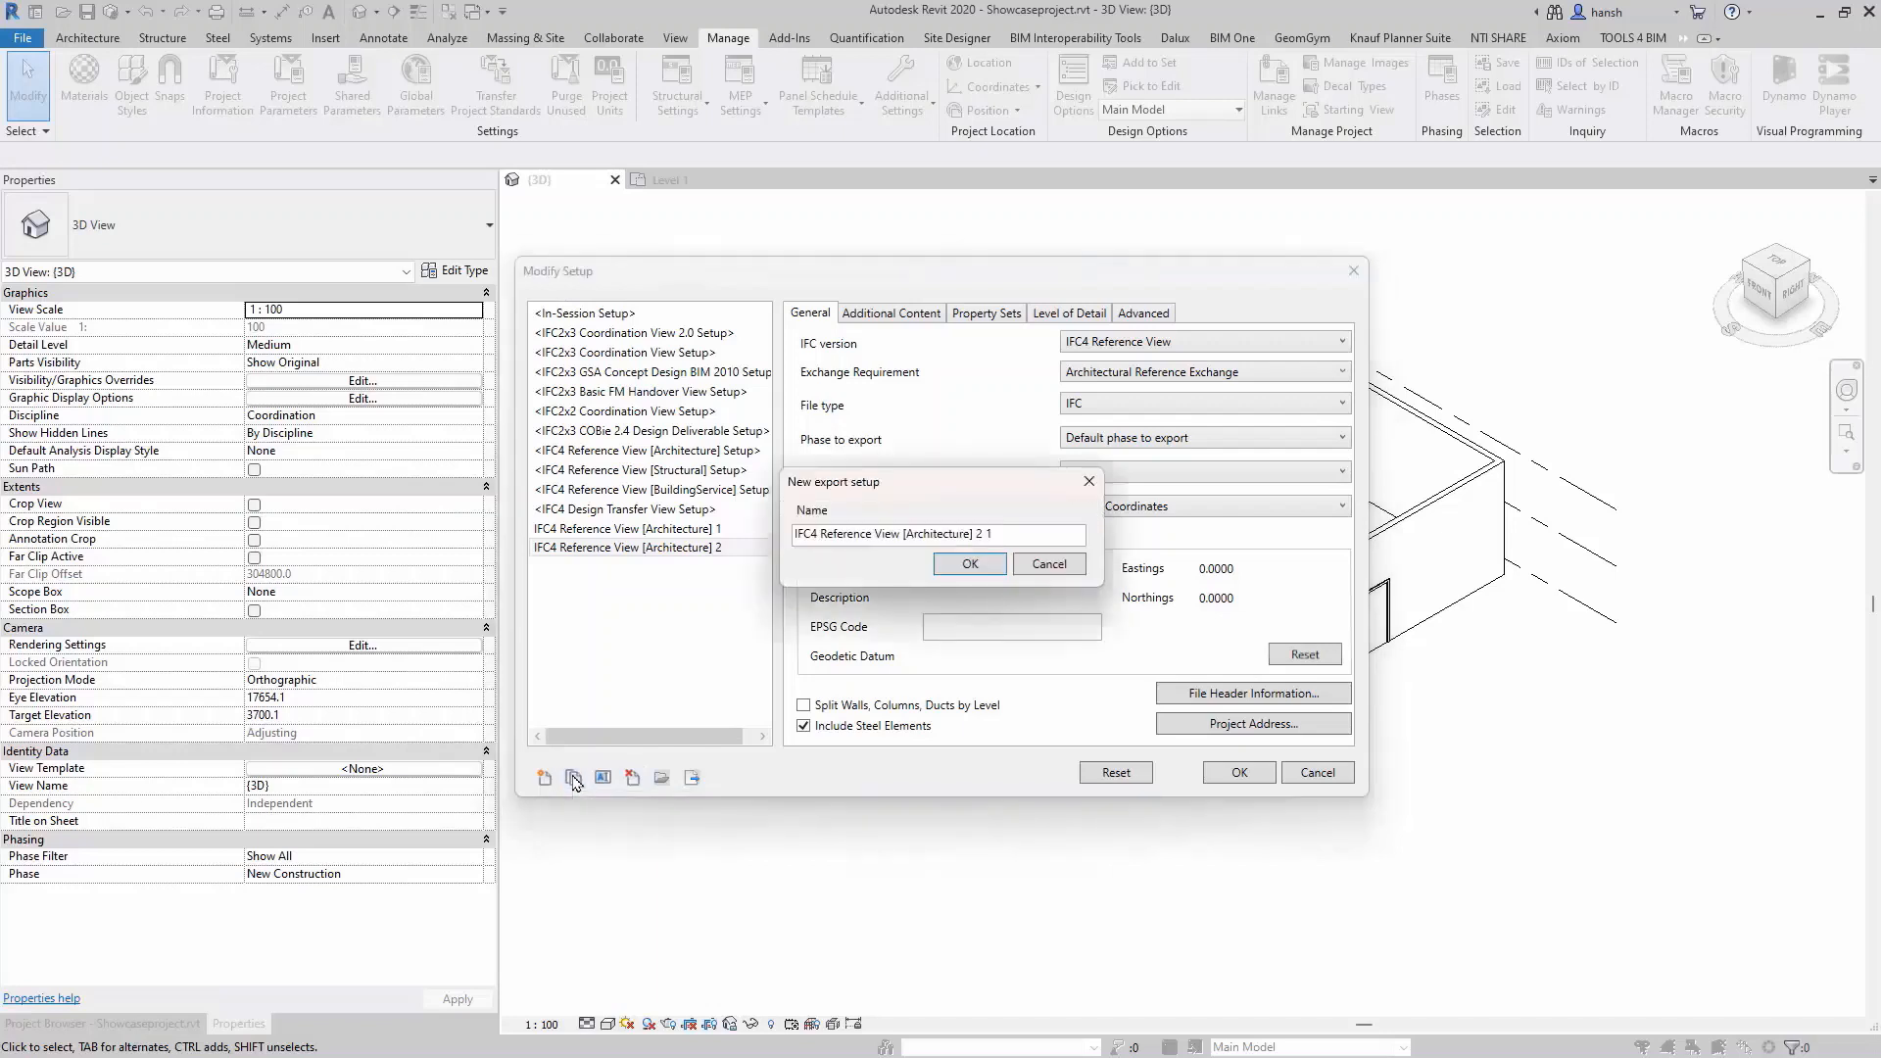
click(969, 565)
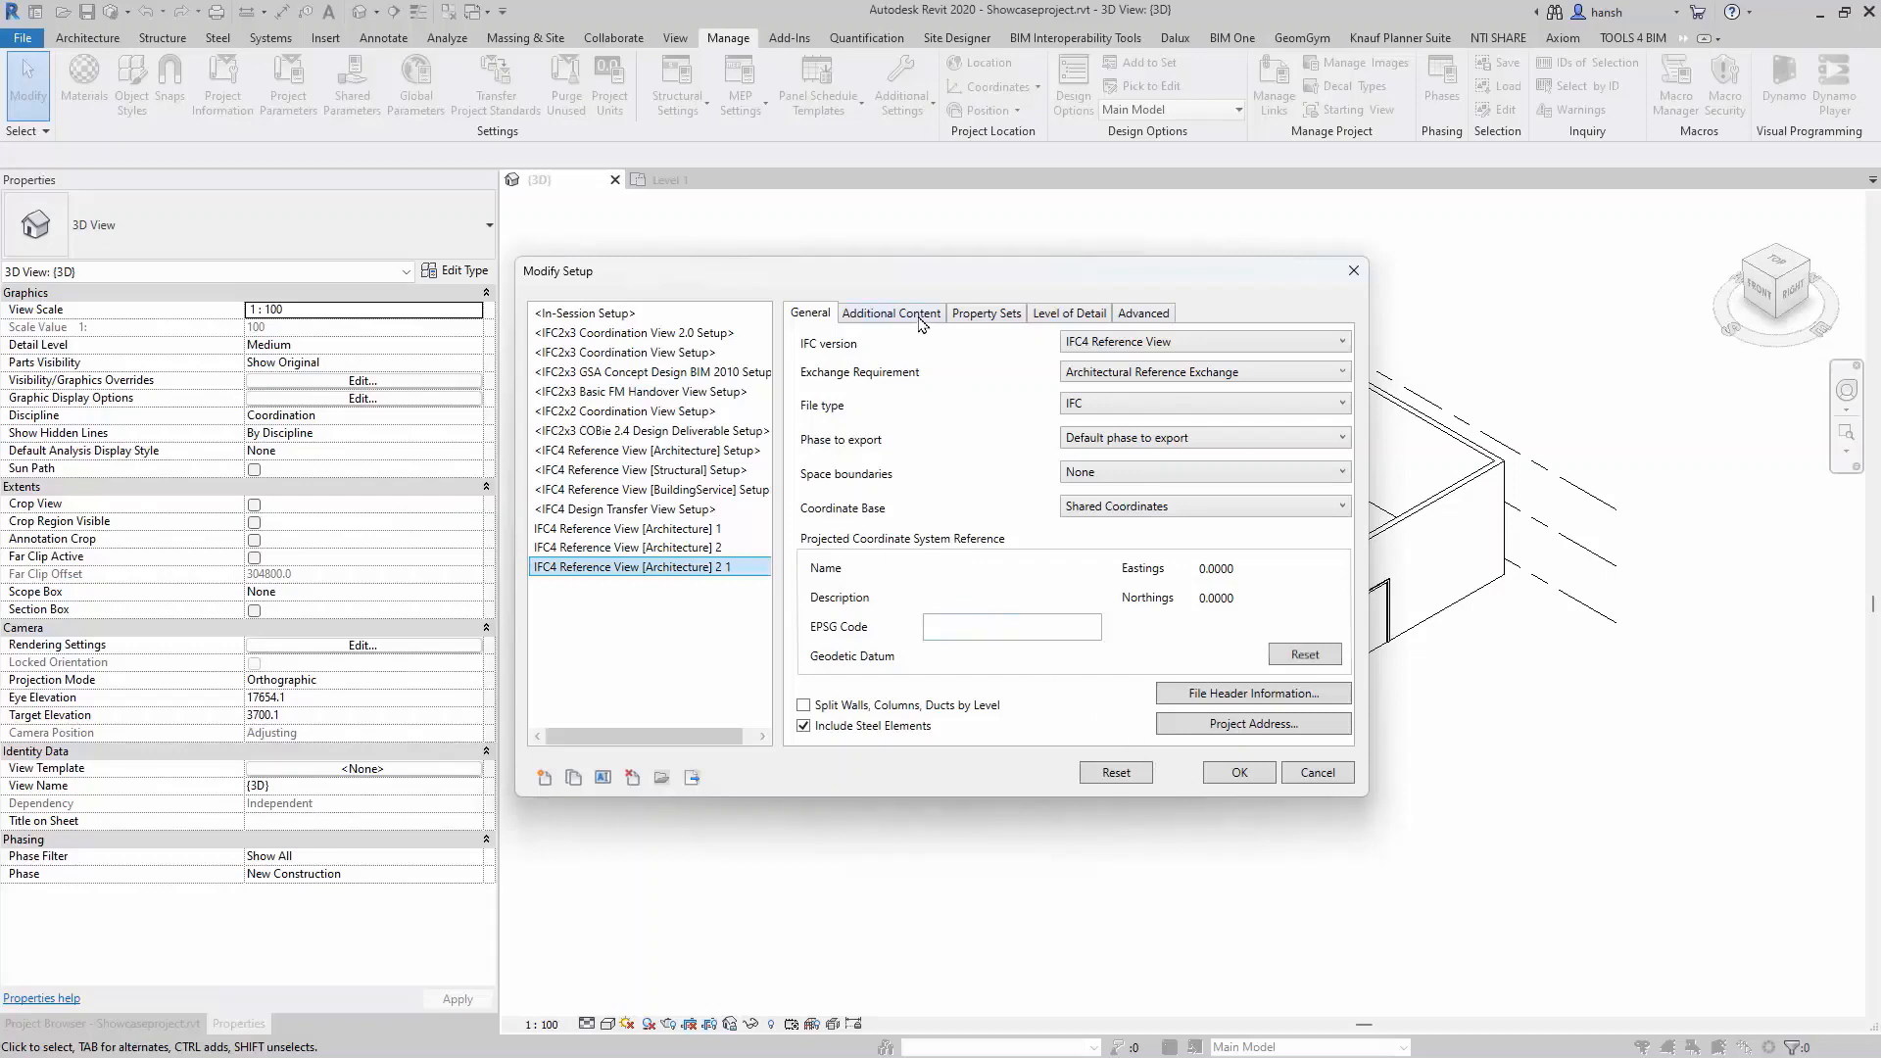
Review the exported property sets of the new setup and set the classification field name to Assembly Code.
click(975, 315)
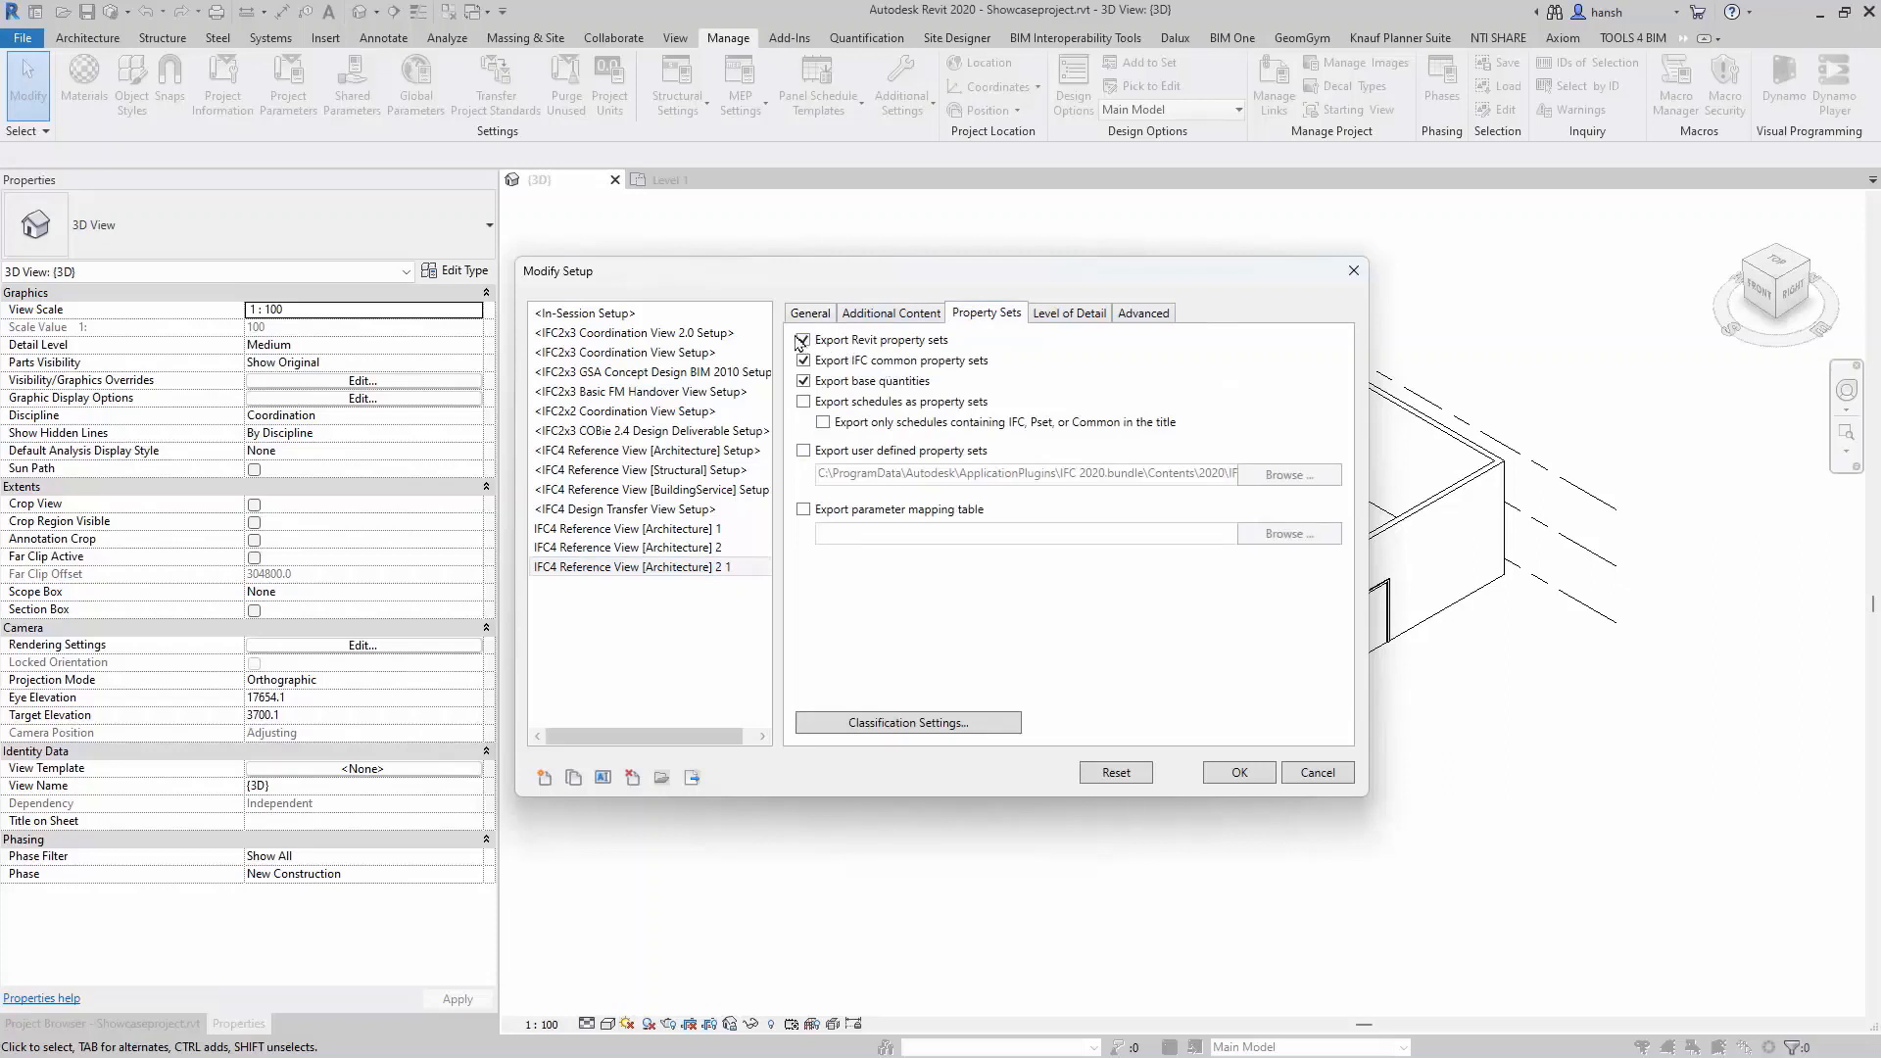
click(884, 343)
click(830, 383)
click(911, 730)
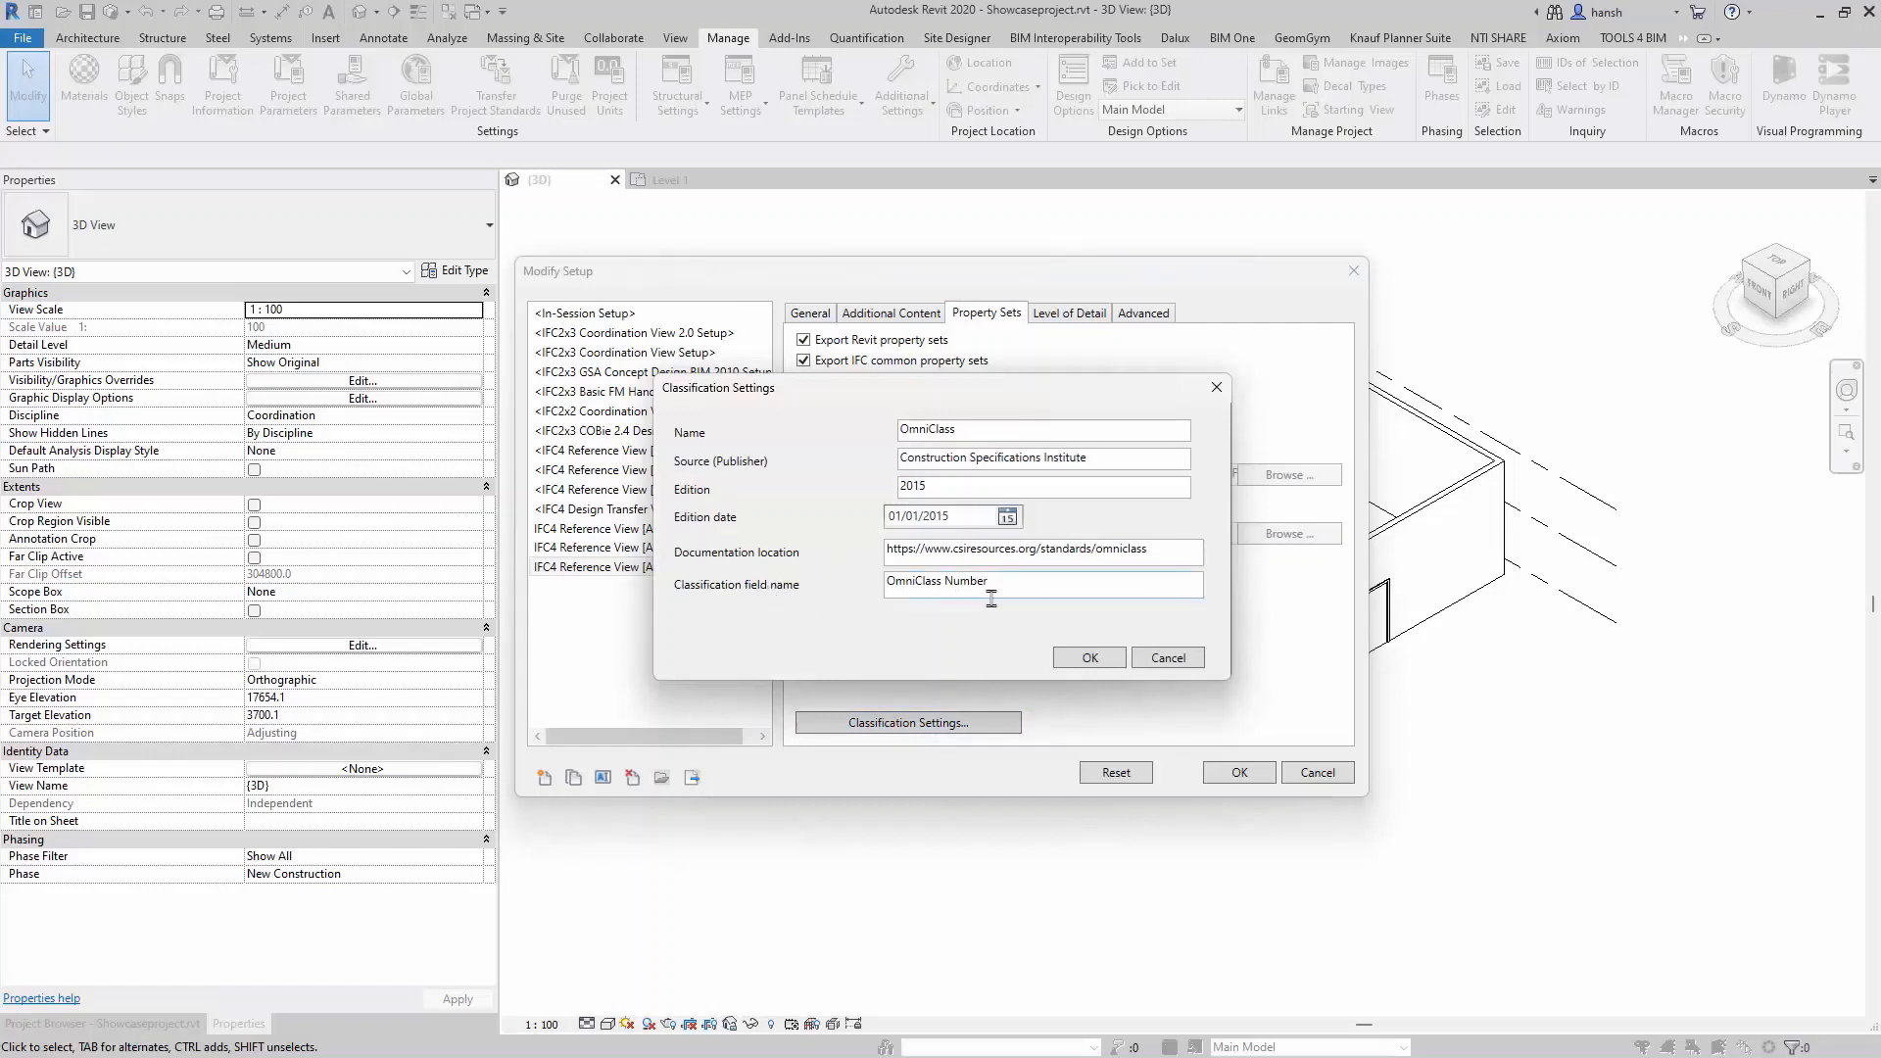
drag(992, 592, 840, 585)
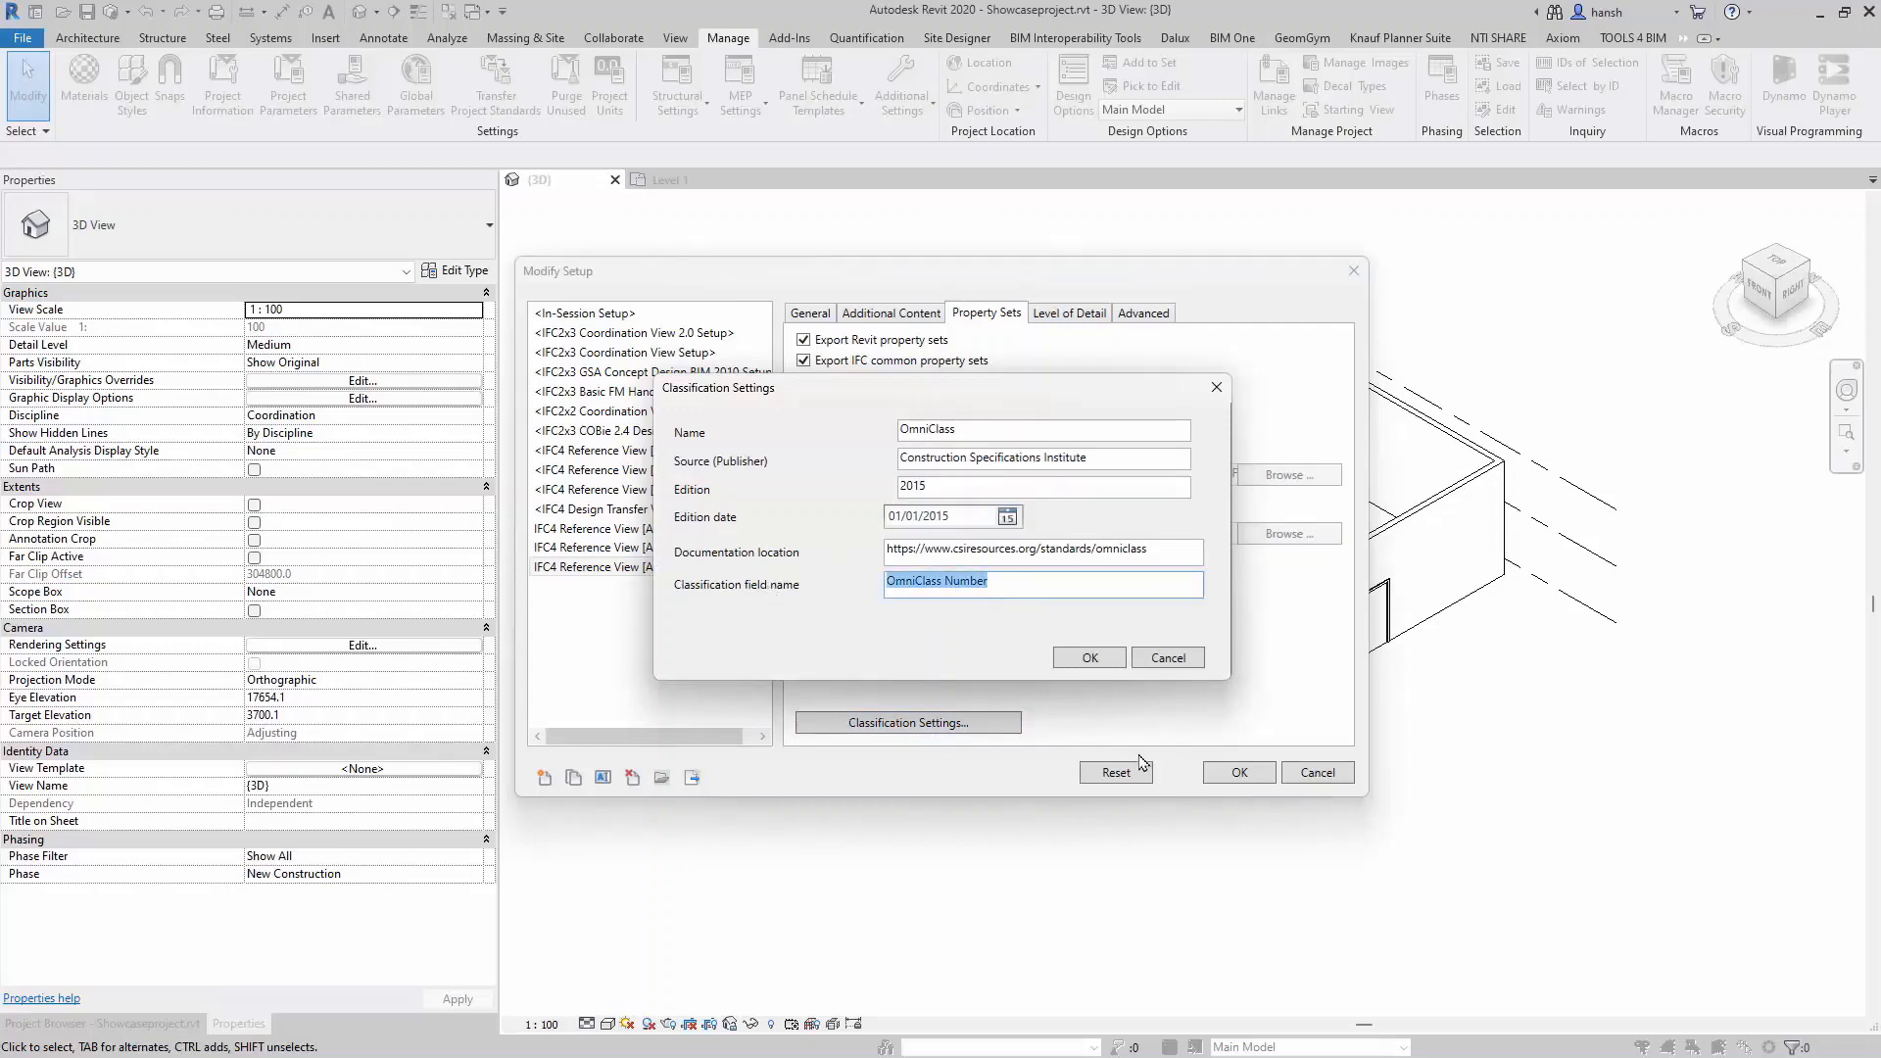
text(Assembly Code)
click(1087, 659)
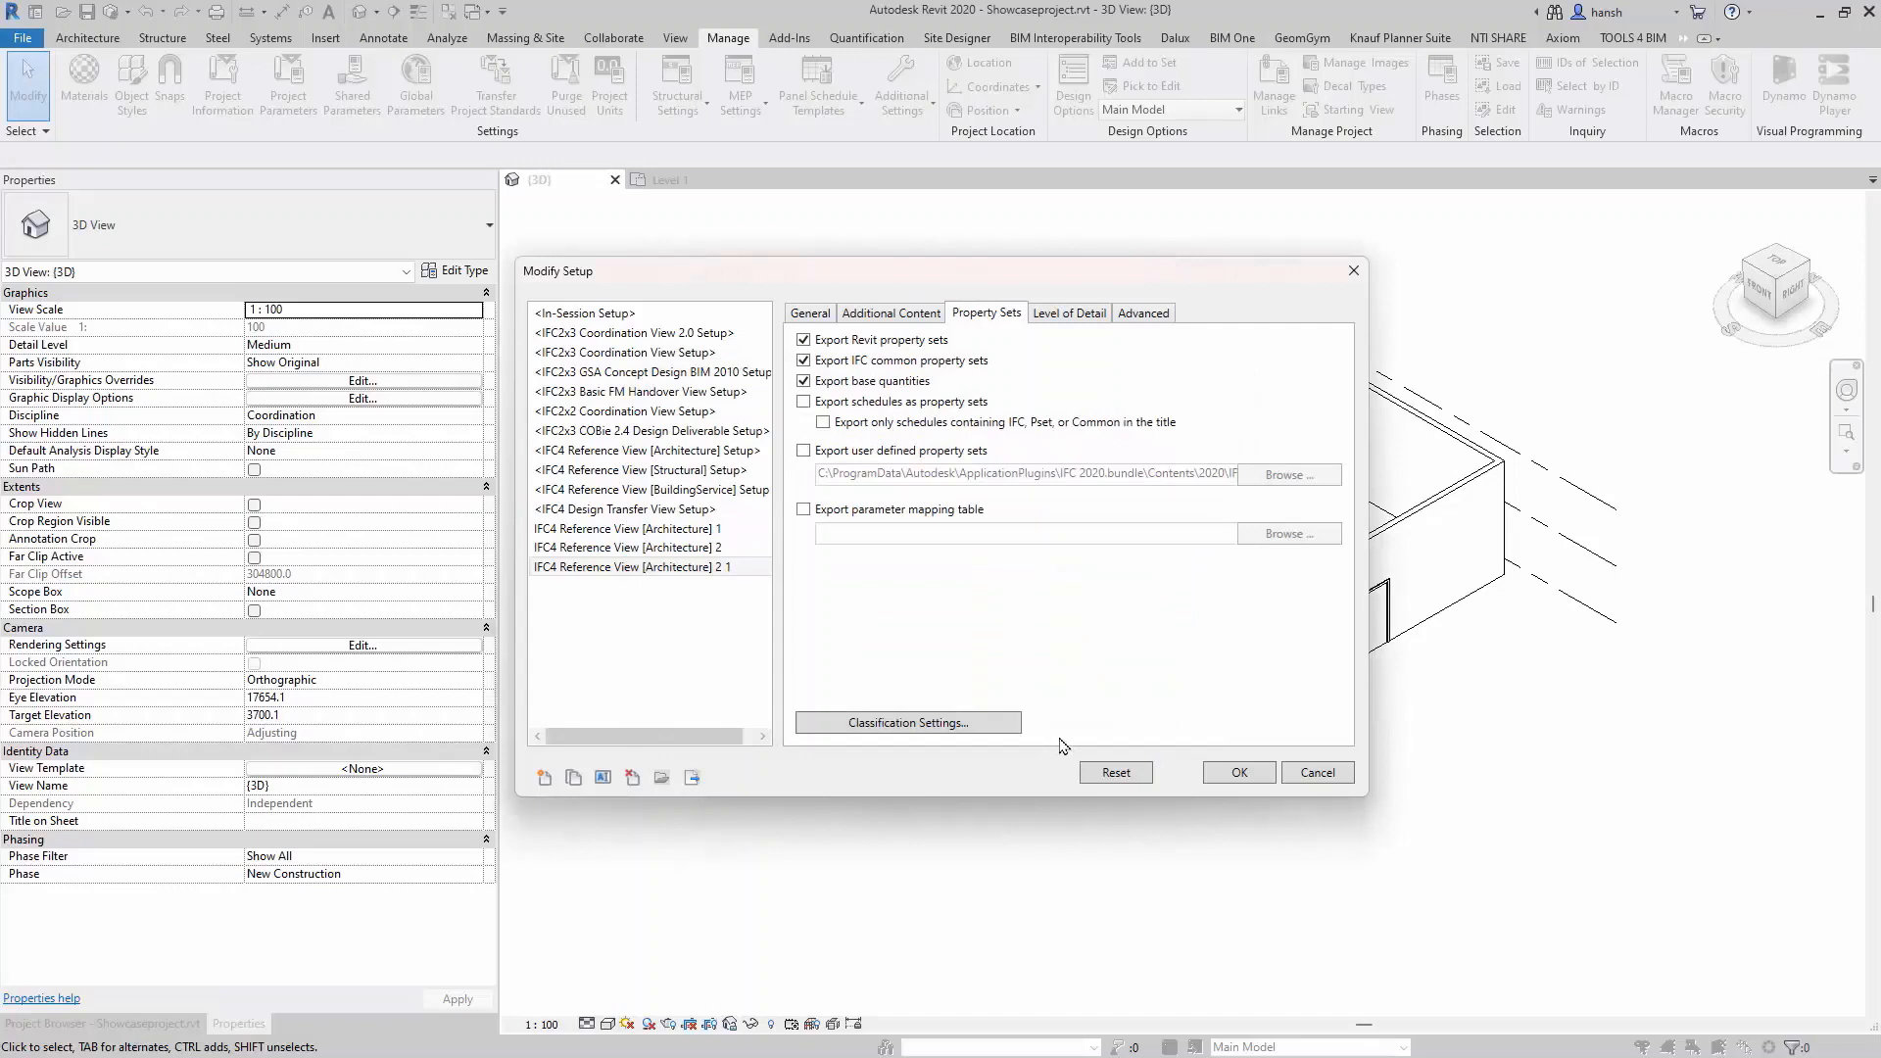
Include rooms, areas and spaces in 3D views in the export's additional content, and accept the setup.
click(823, 319)
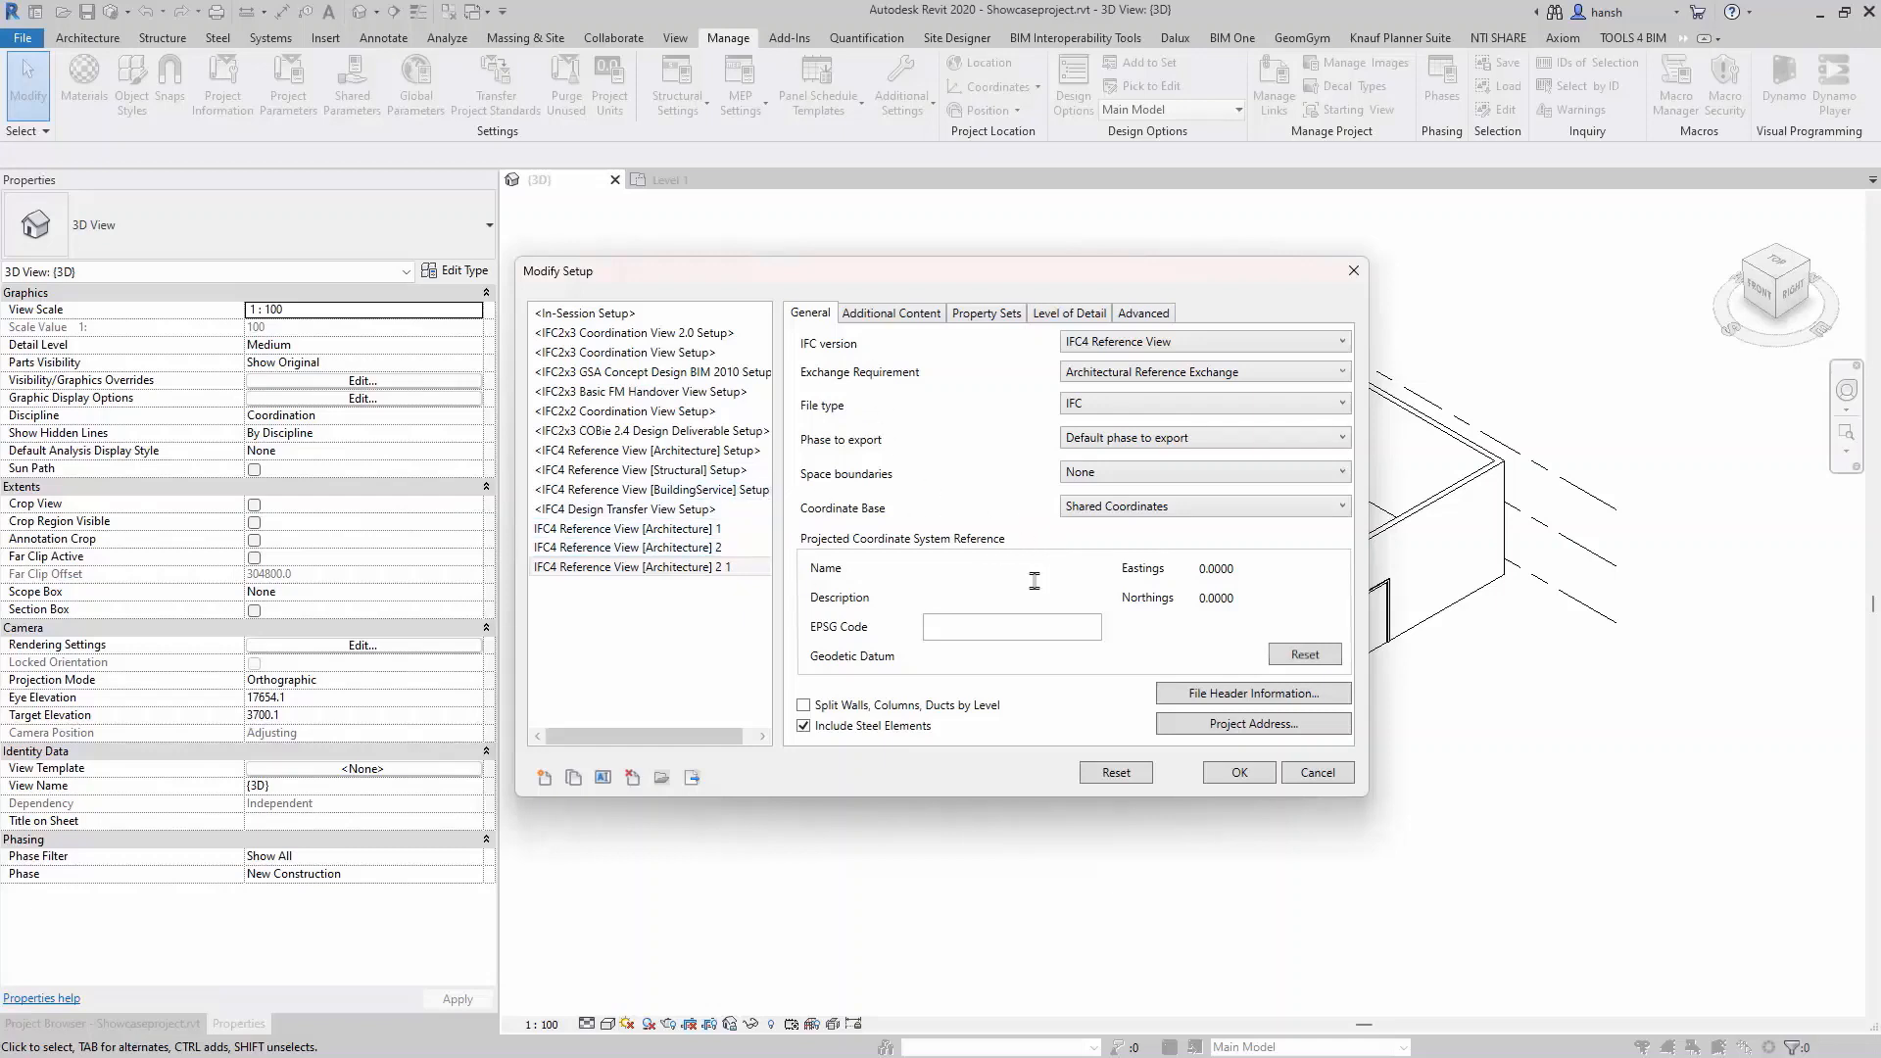
click(892, 315)
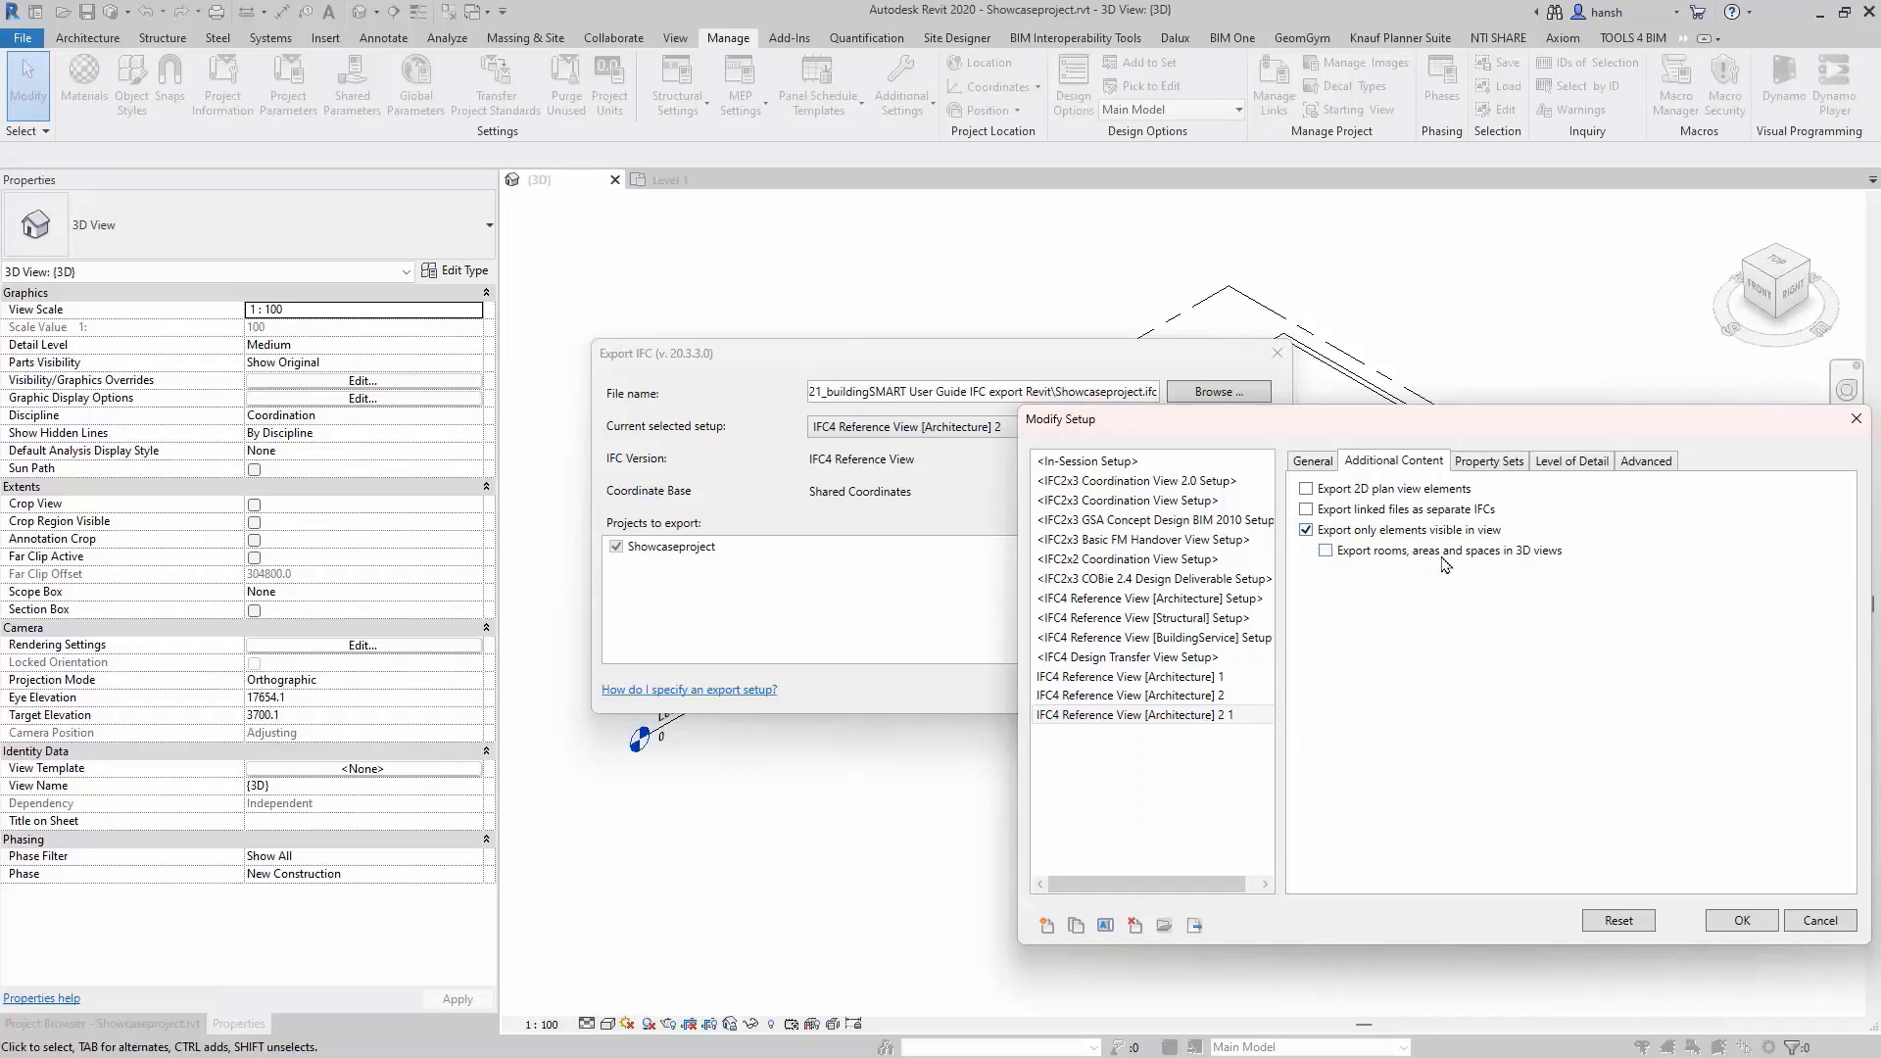
click(1340, 552)
click(1732, 925)
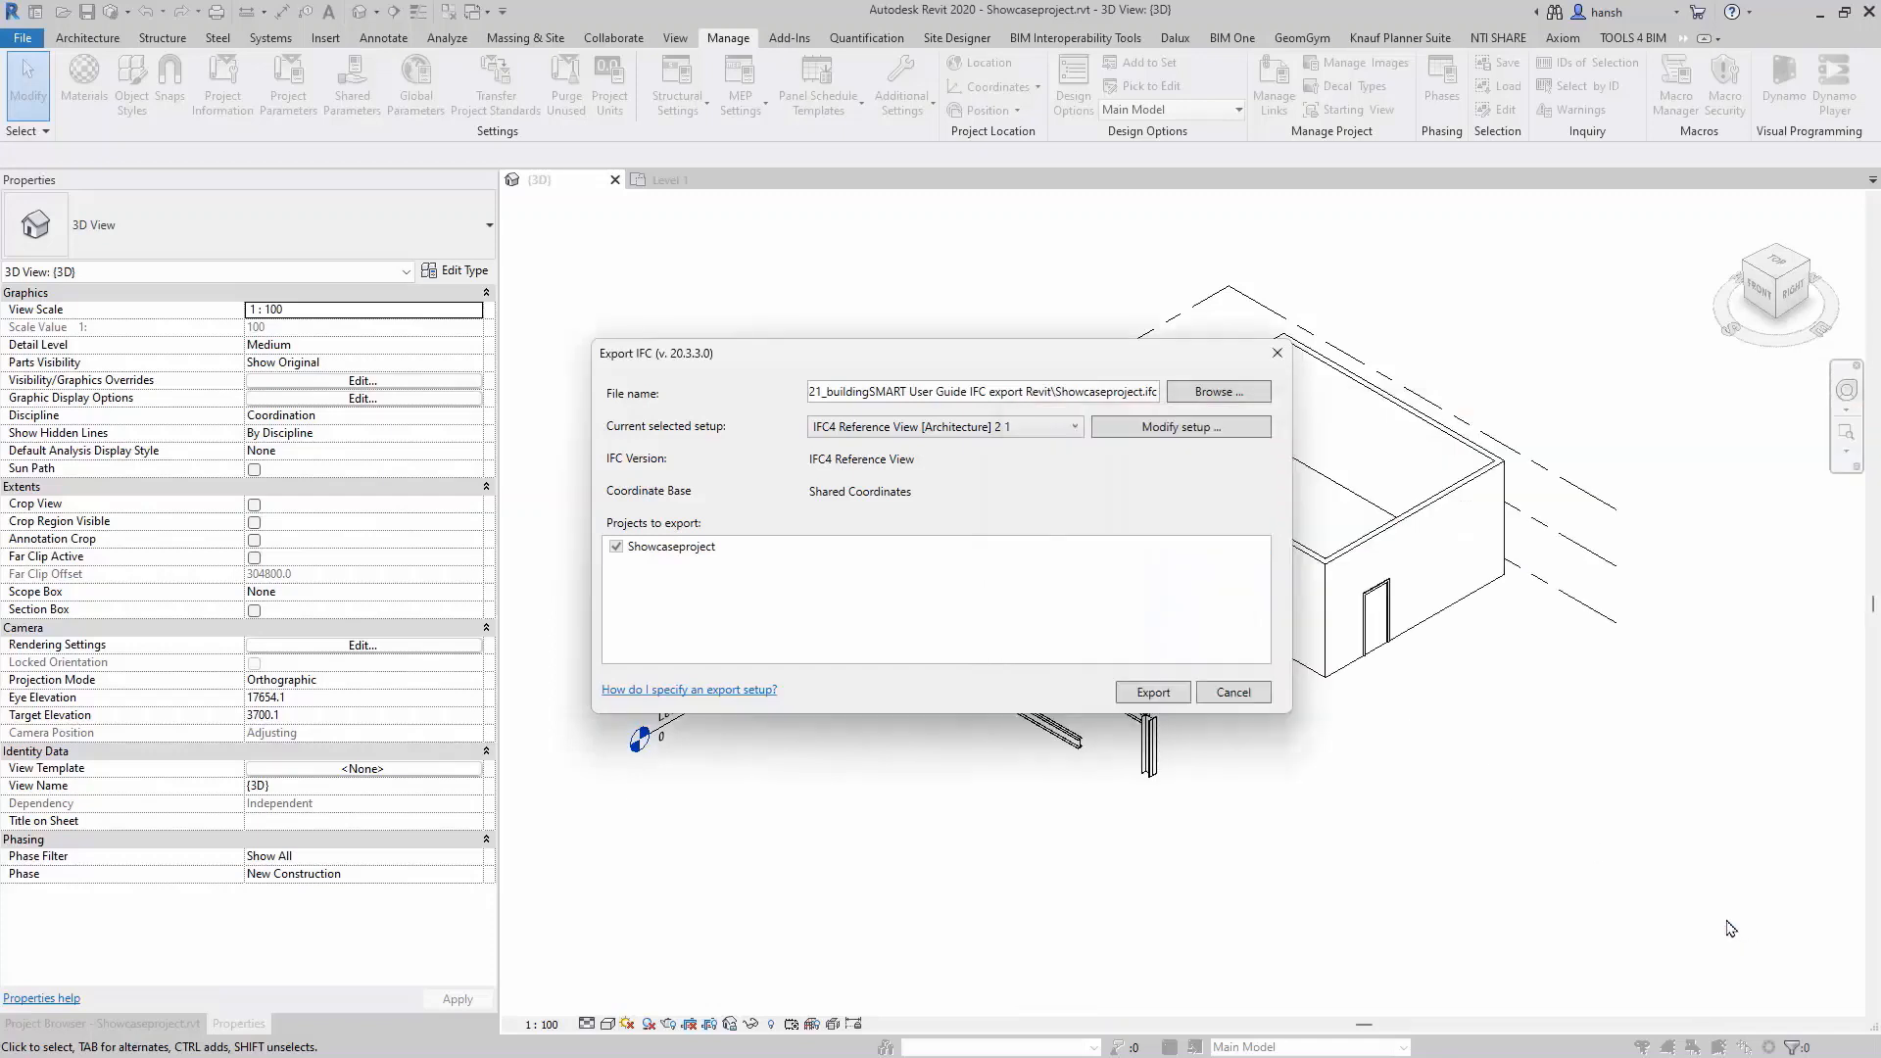
Export the project to Showcaseproject.ifc, replacing the existing file, and switch to BIMvision to view the exported model.
click(1176, 693)
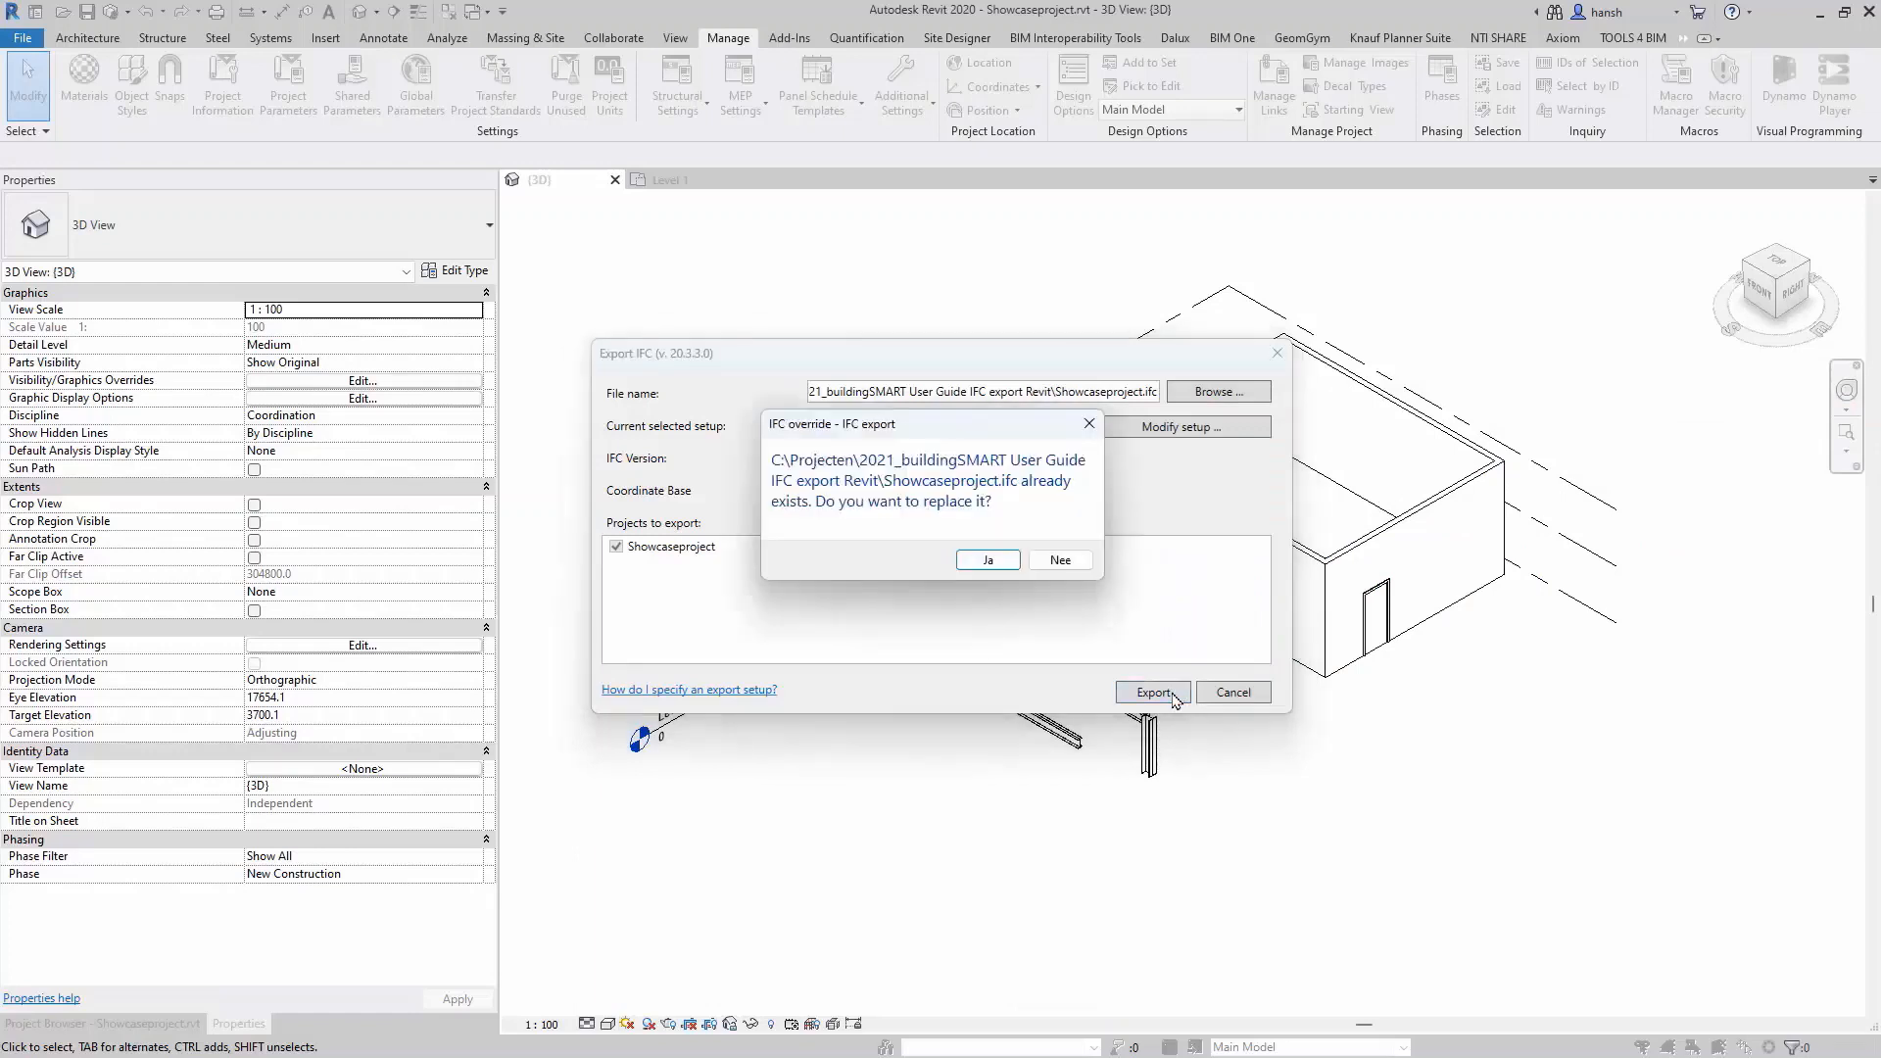
click(994, 572)
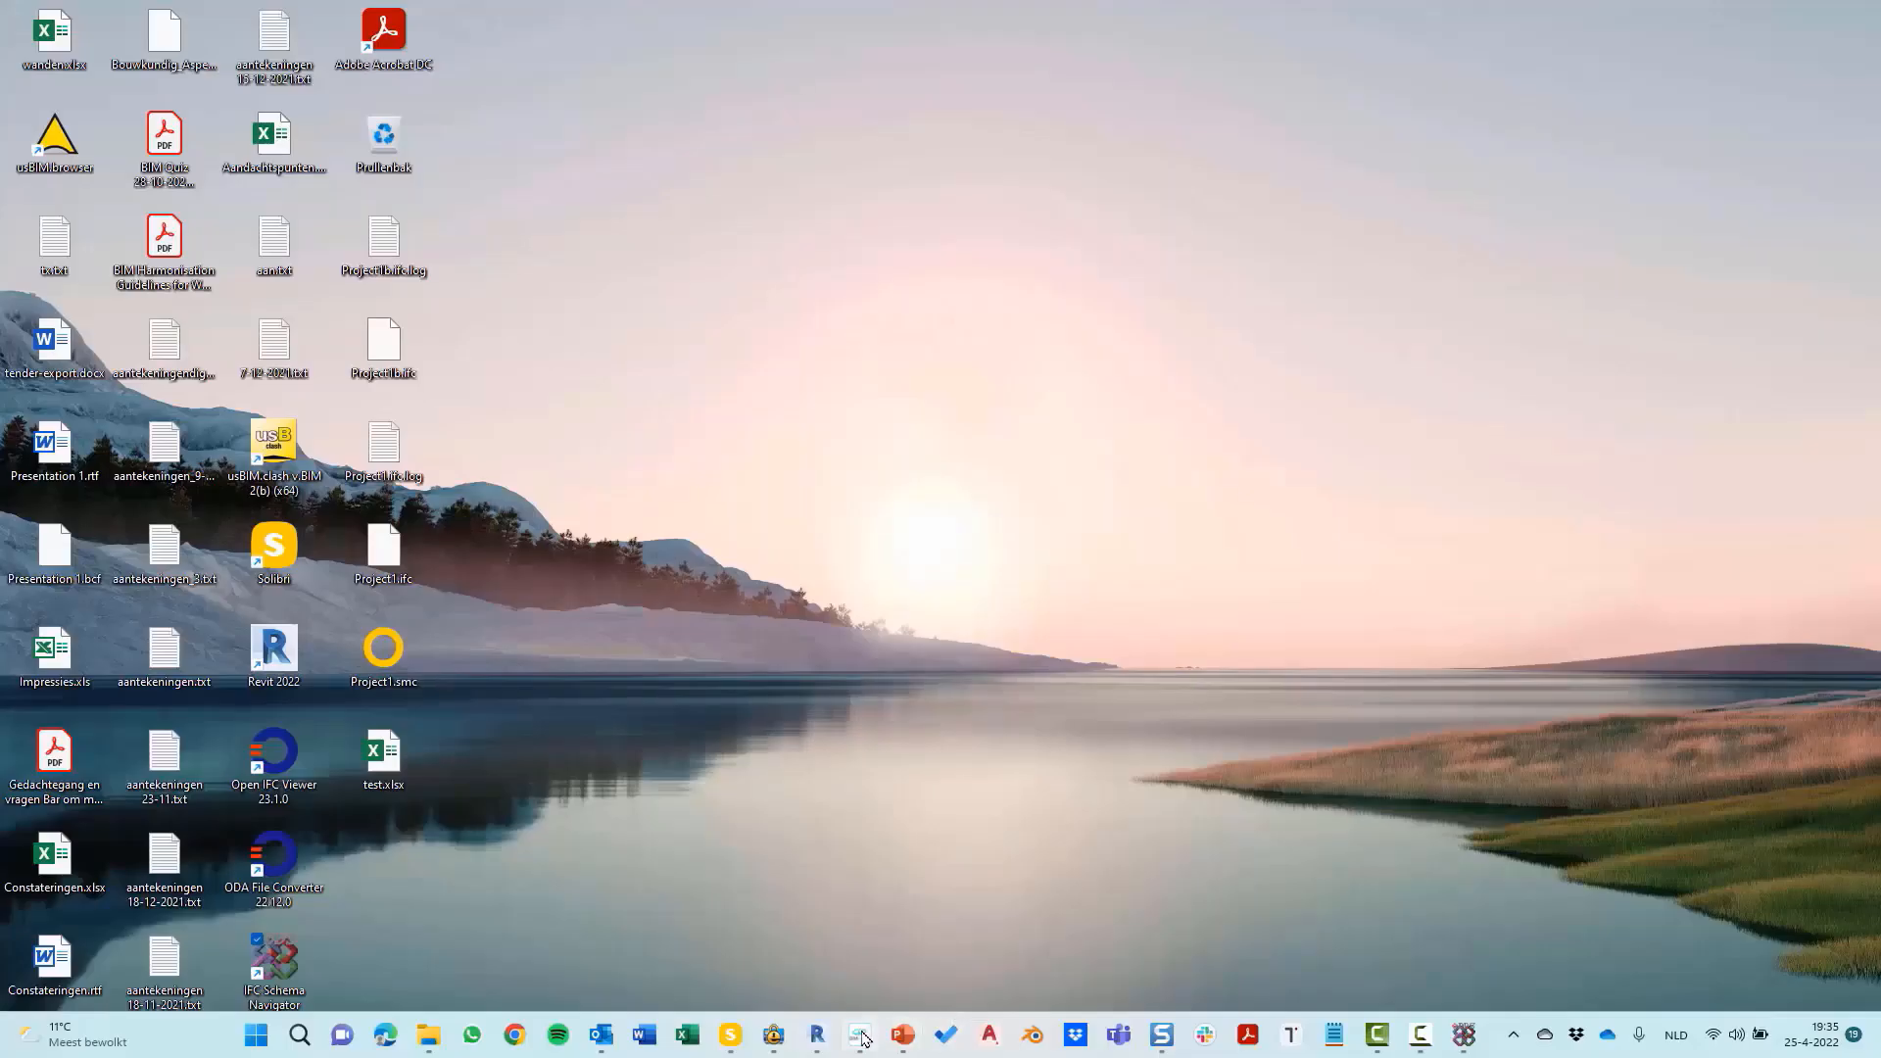
click(965, 1039)
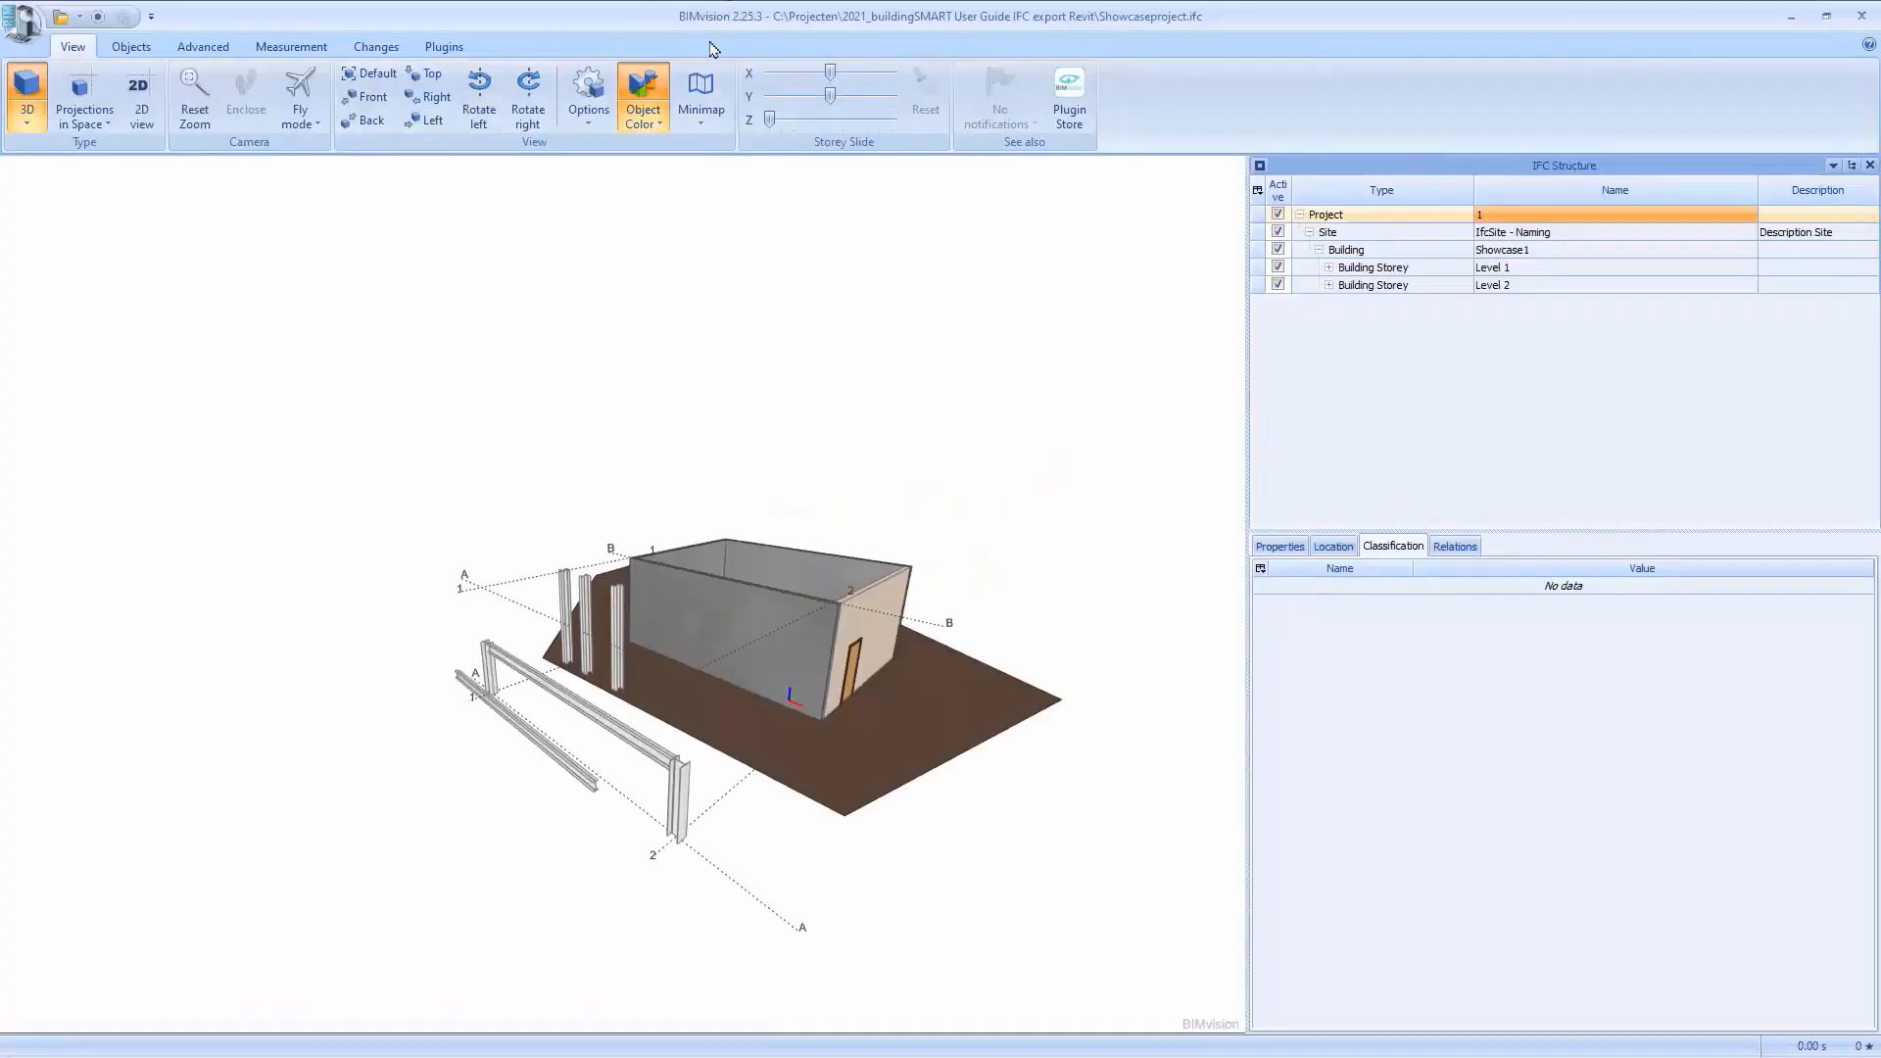
Select the long wall facing the columns and examine its classification and properties down to the assembly identity data.
mouse_move(825, 586)
mouse_down()
mouse_move(697, 664)
mouse_move(862, 641)
mouse_move(885, 569)
mouse_move(840, 598)
mouse_up()
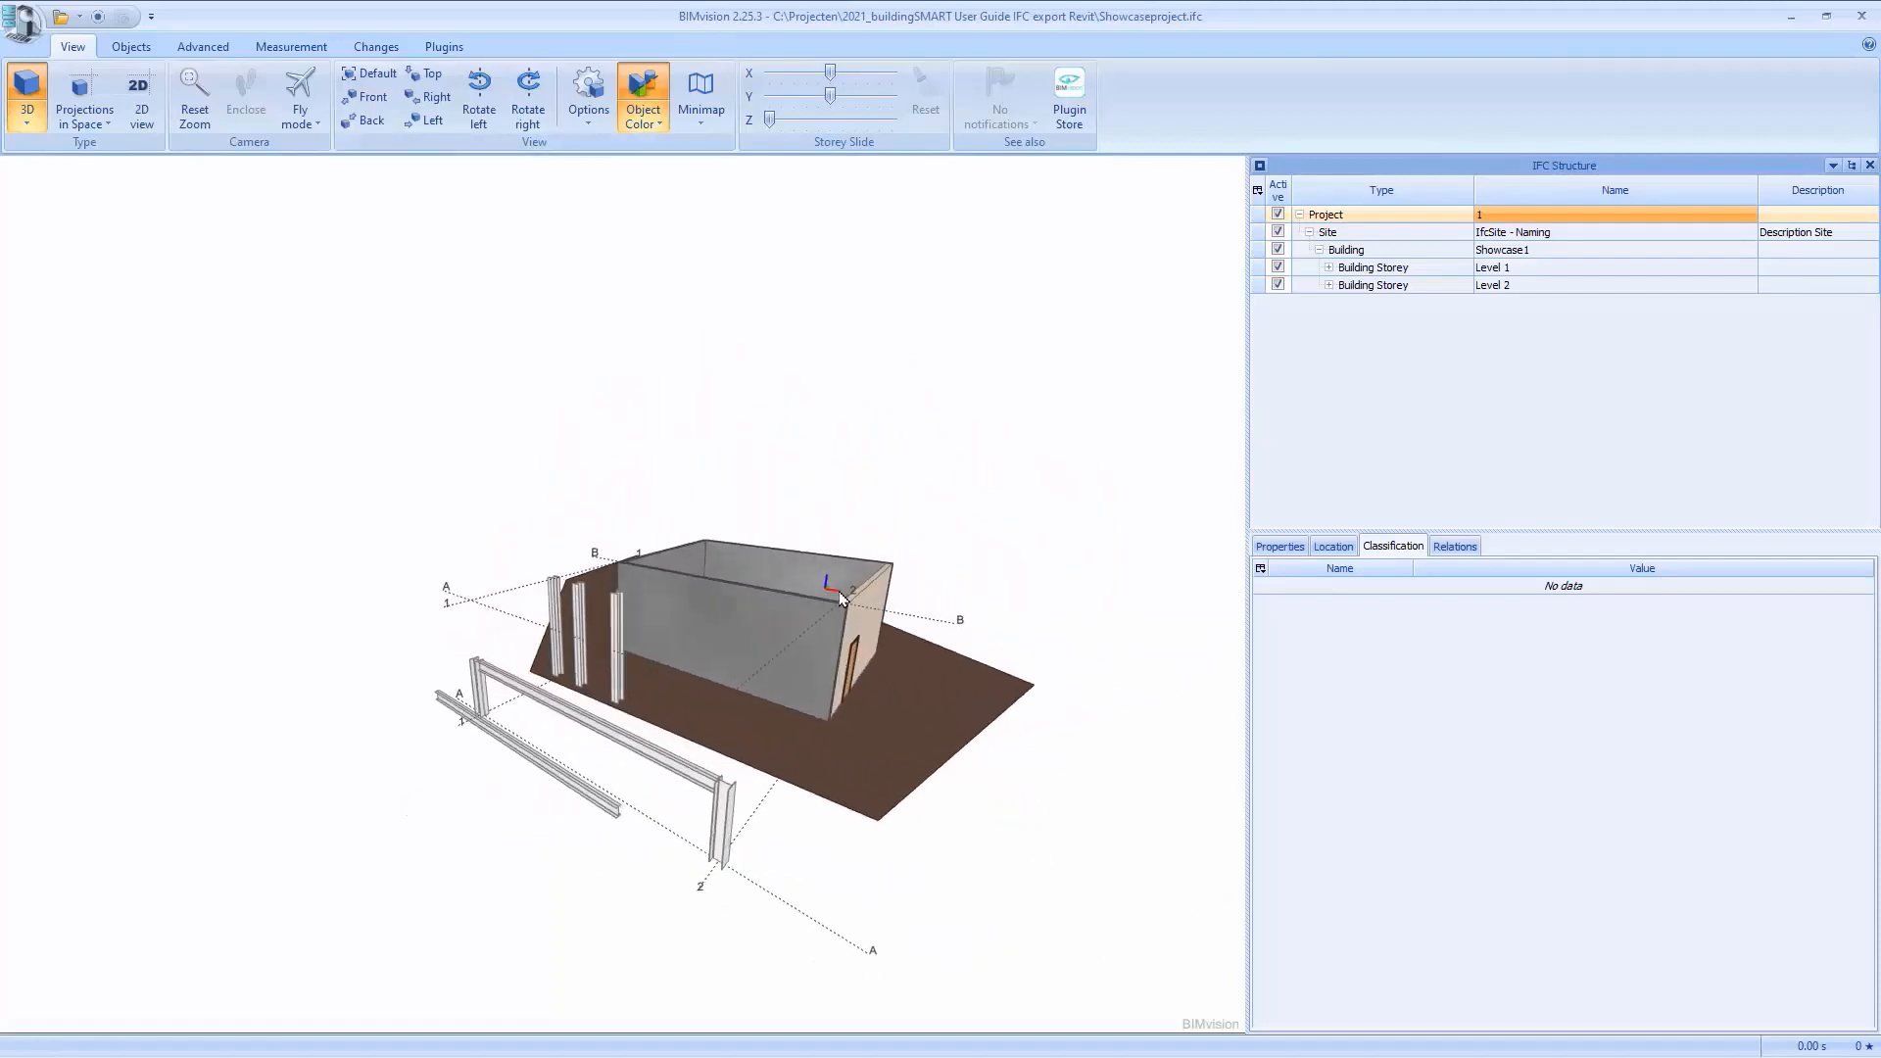
scroll(809, 634, up, 3)
double_click(768, 601)
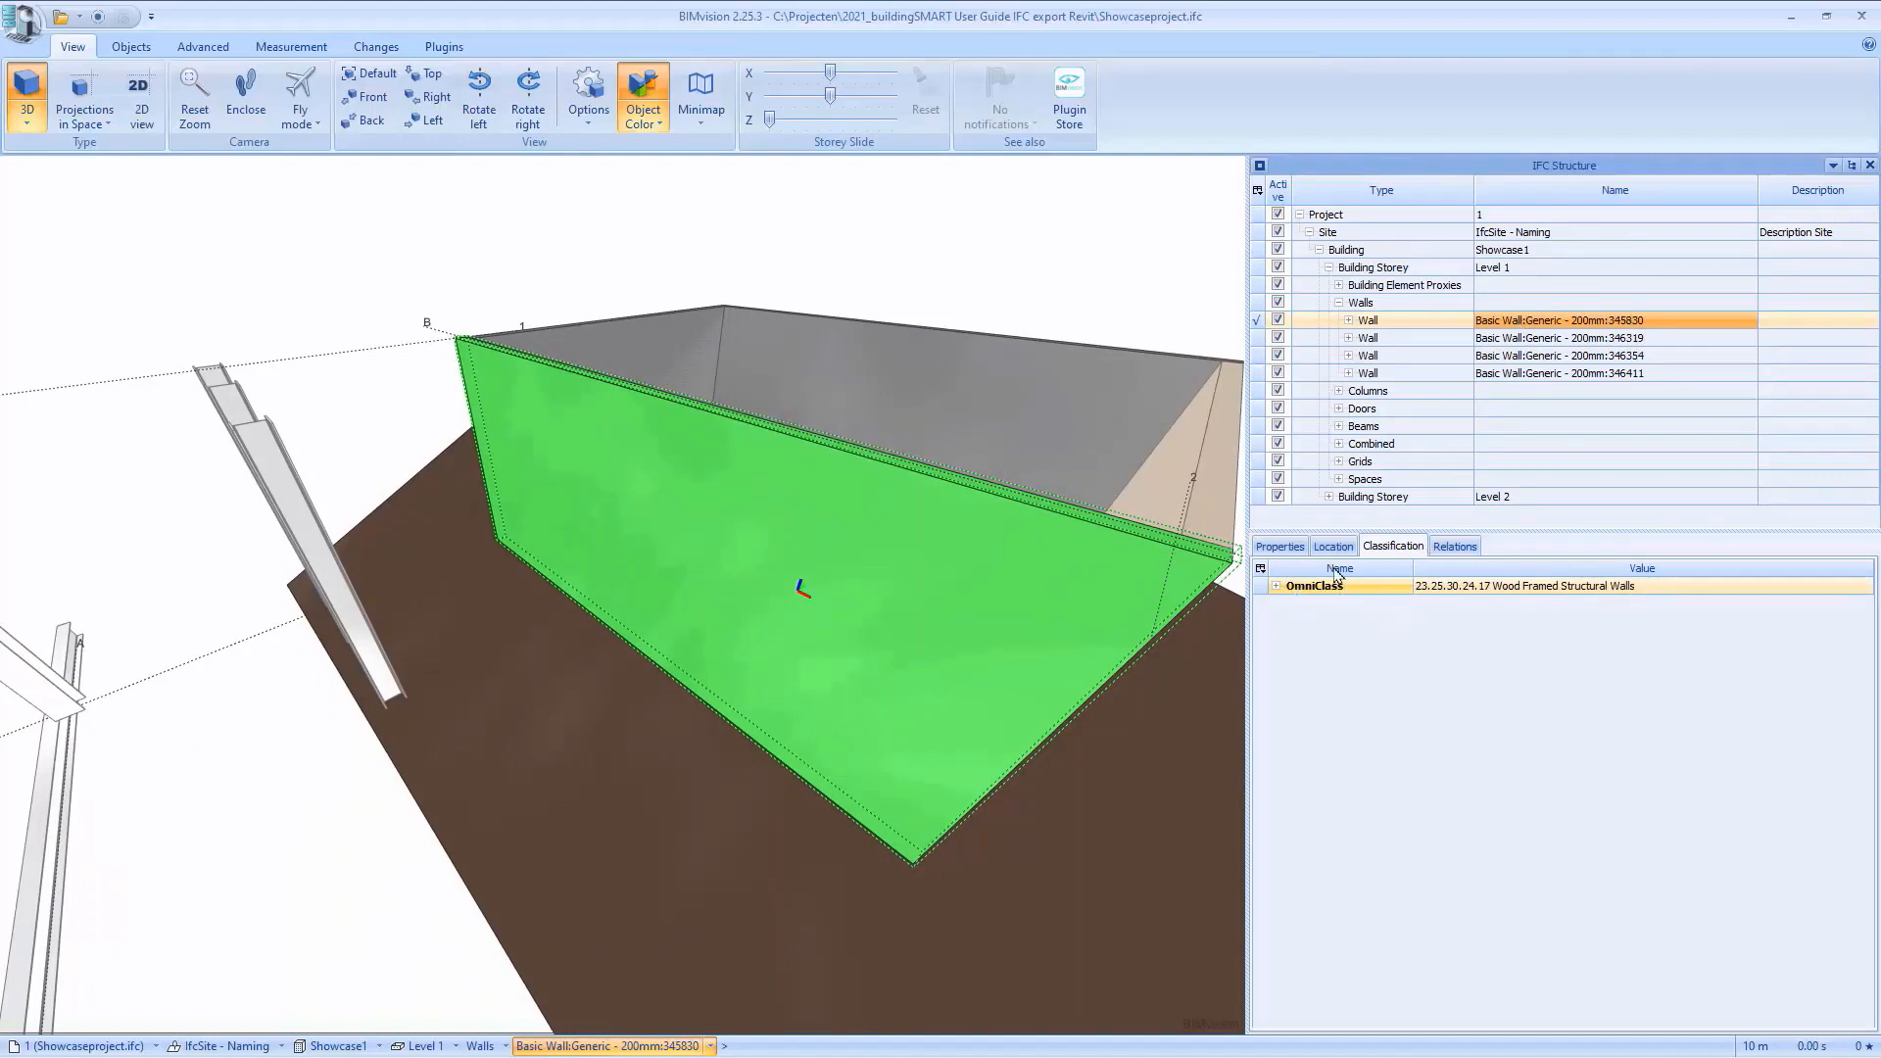
click(1281, 547)
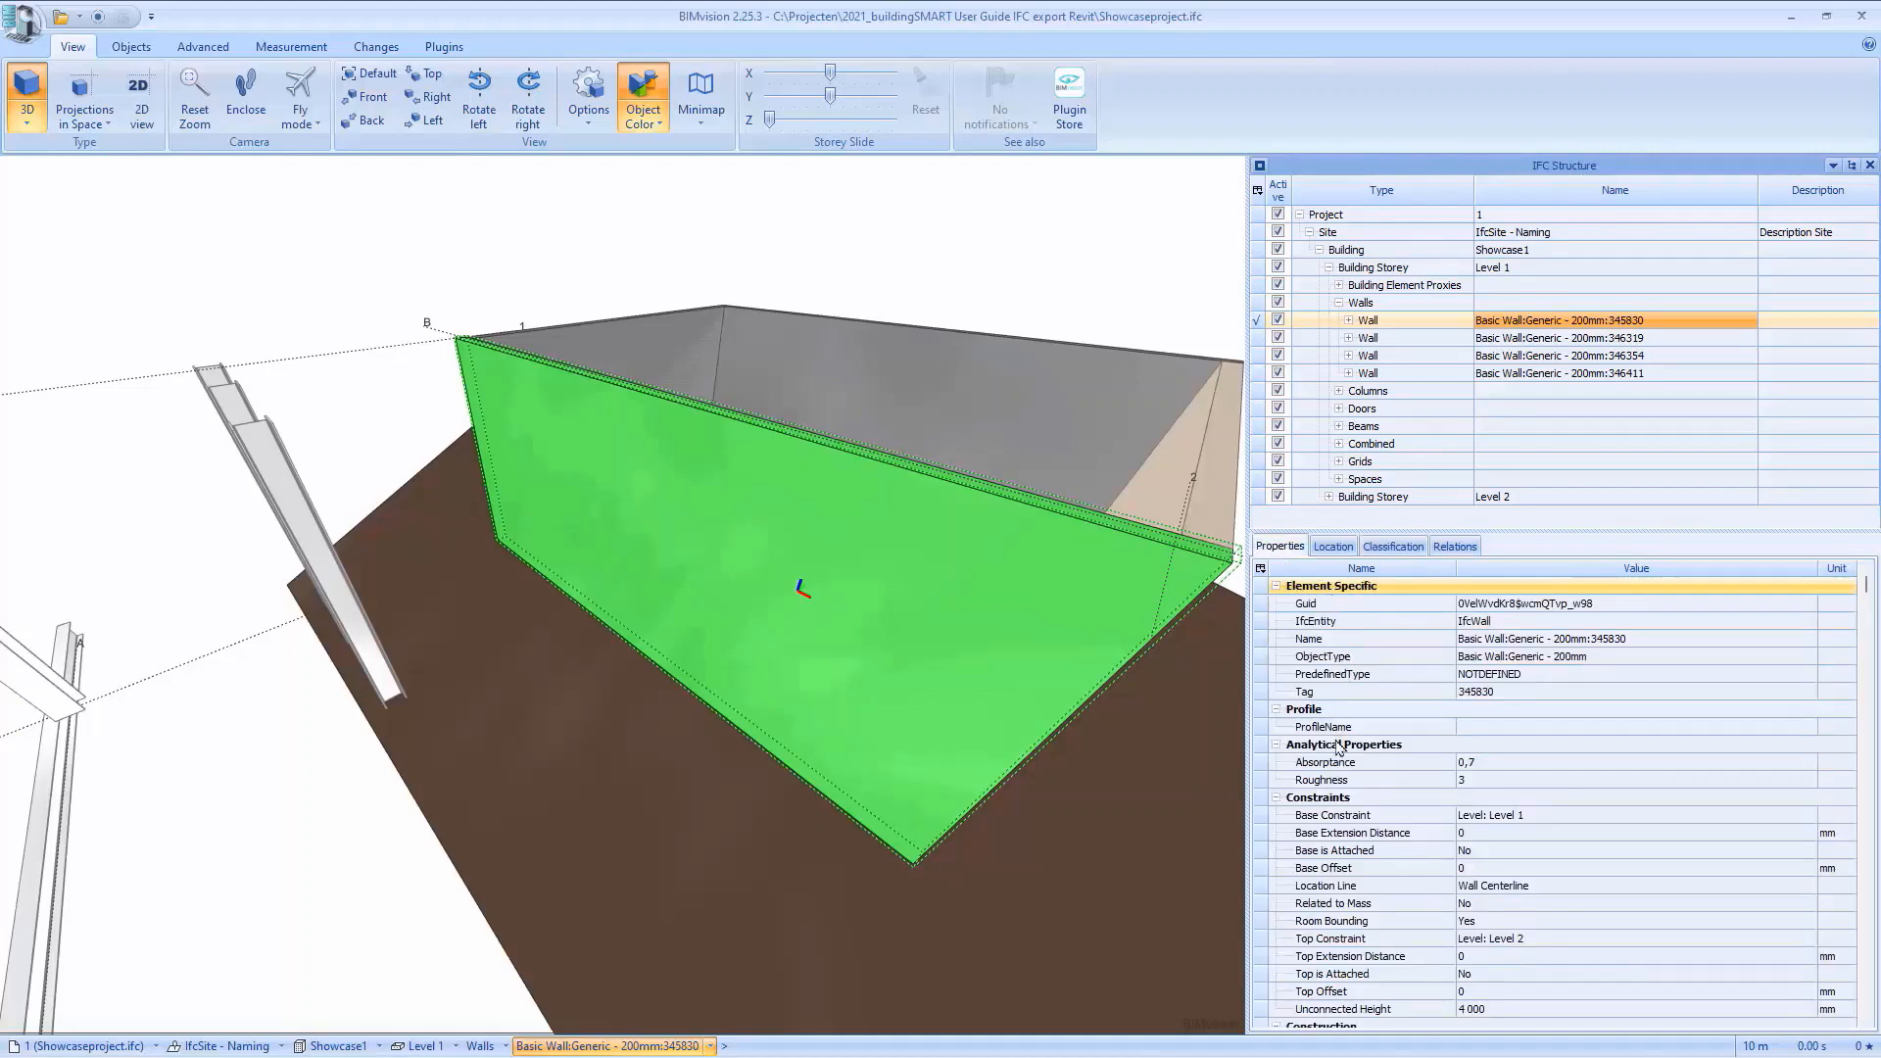
click(1339, 781)
scroll(1344, 788, down, 20)
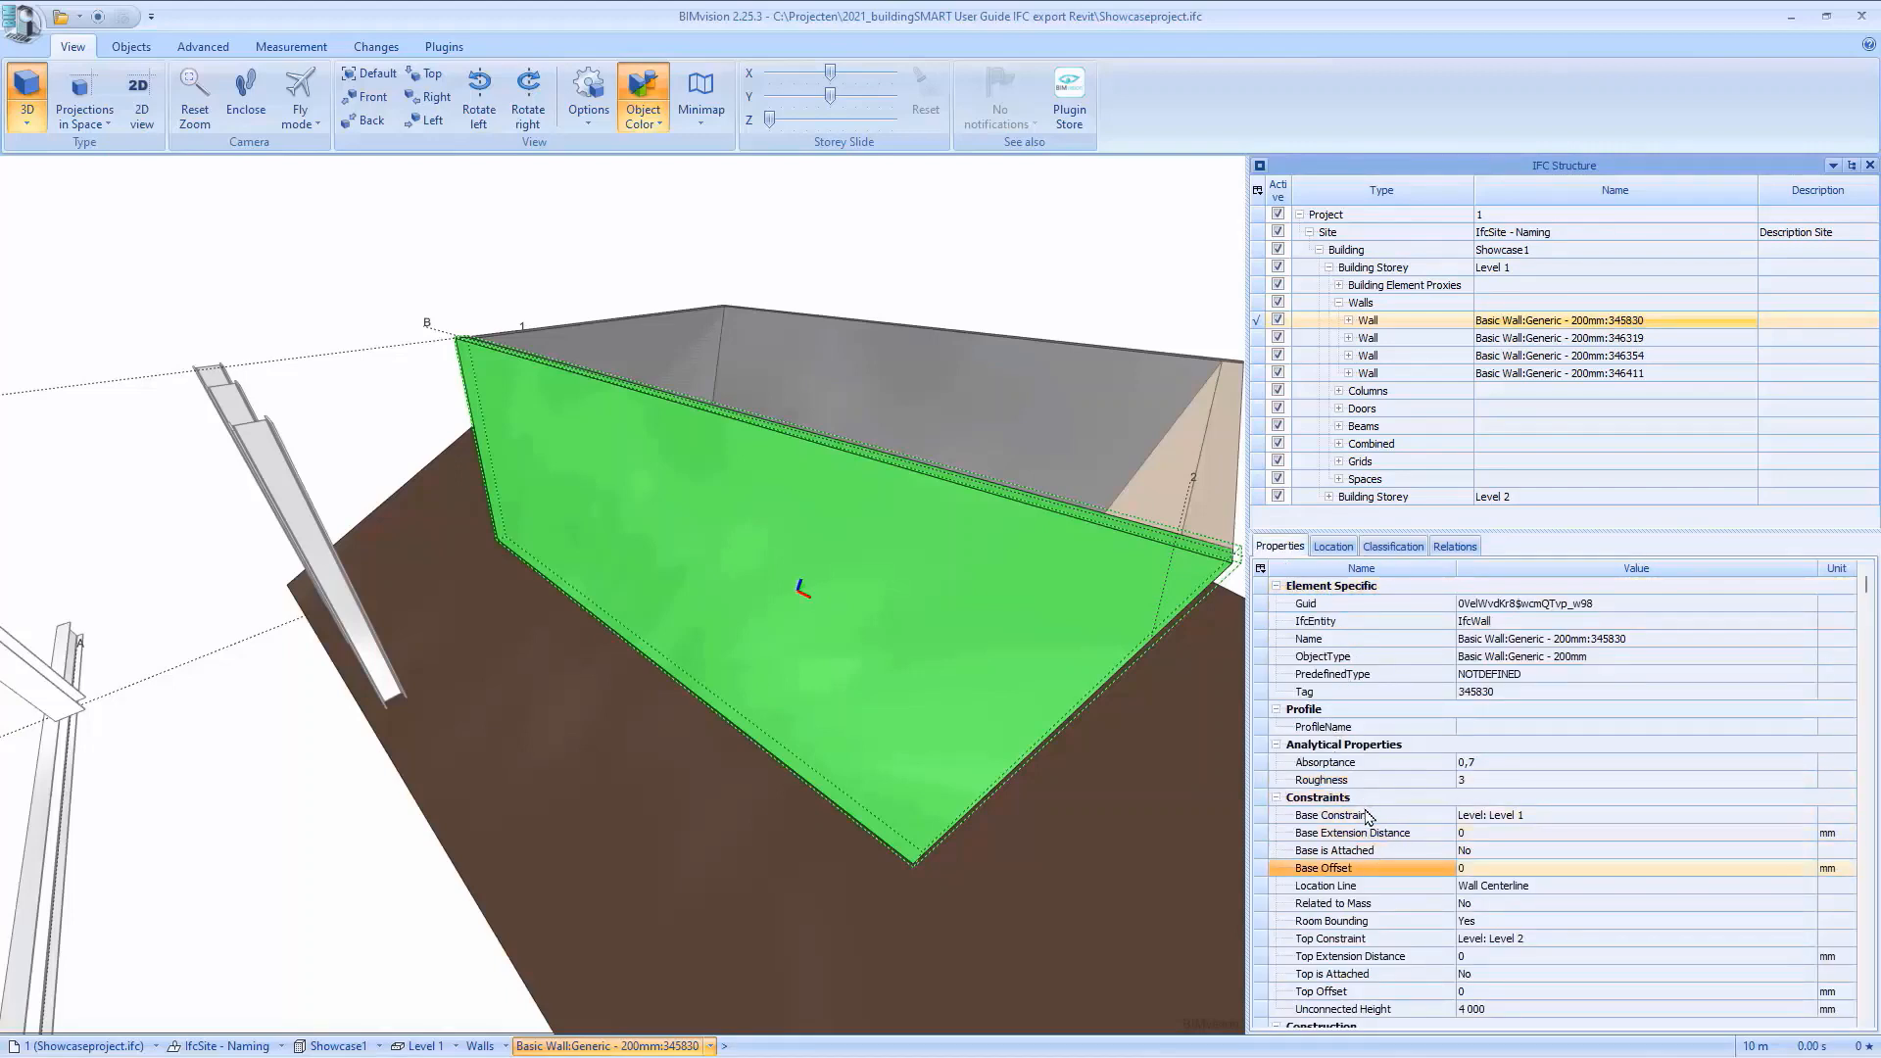
scroll(1413, 996, down, 7)
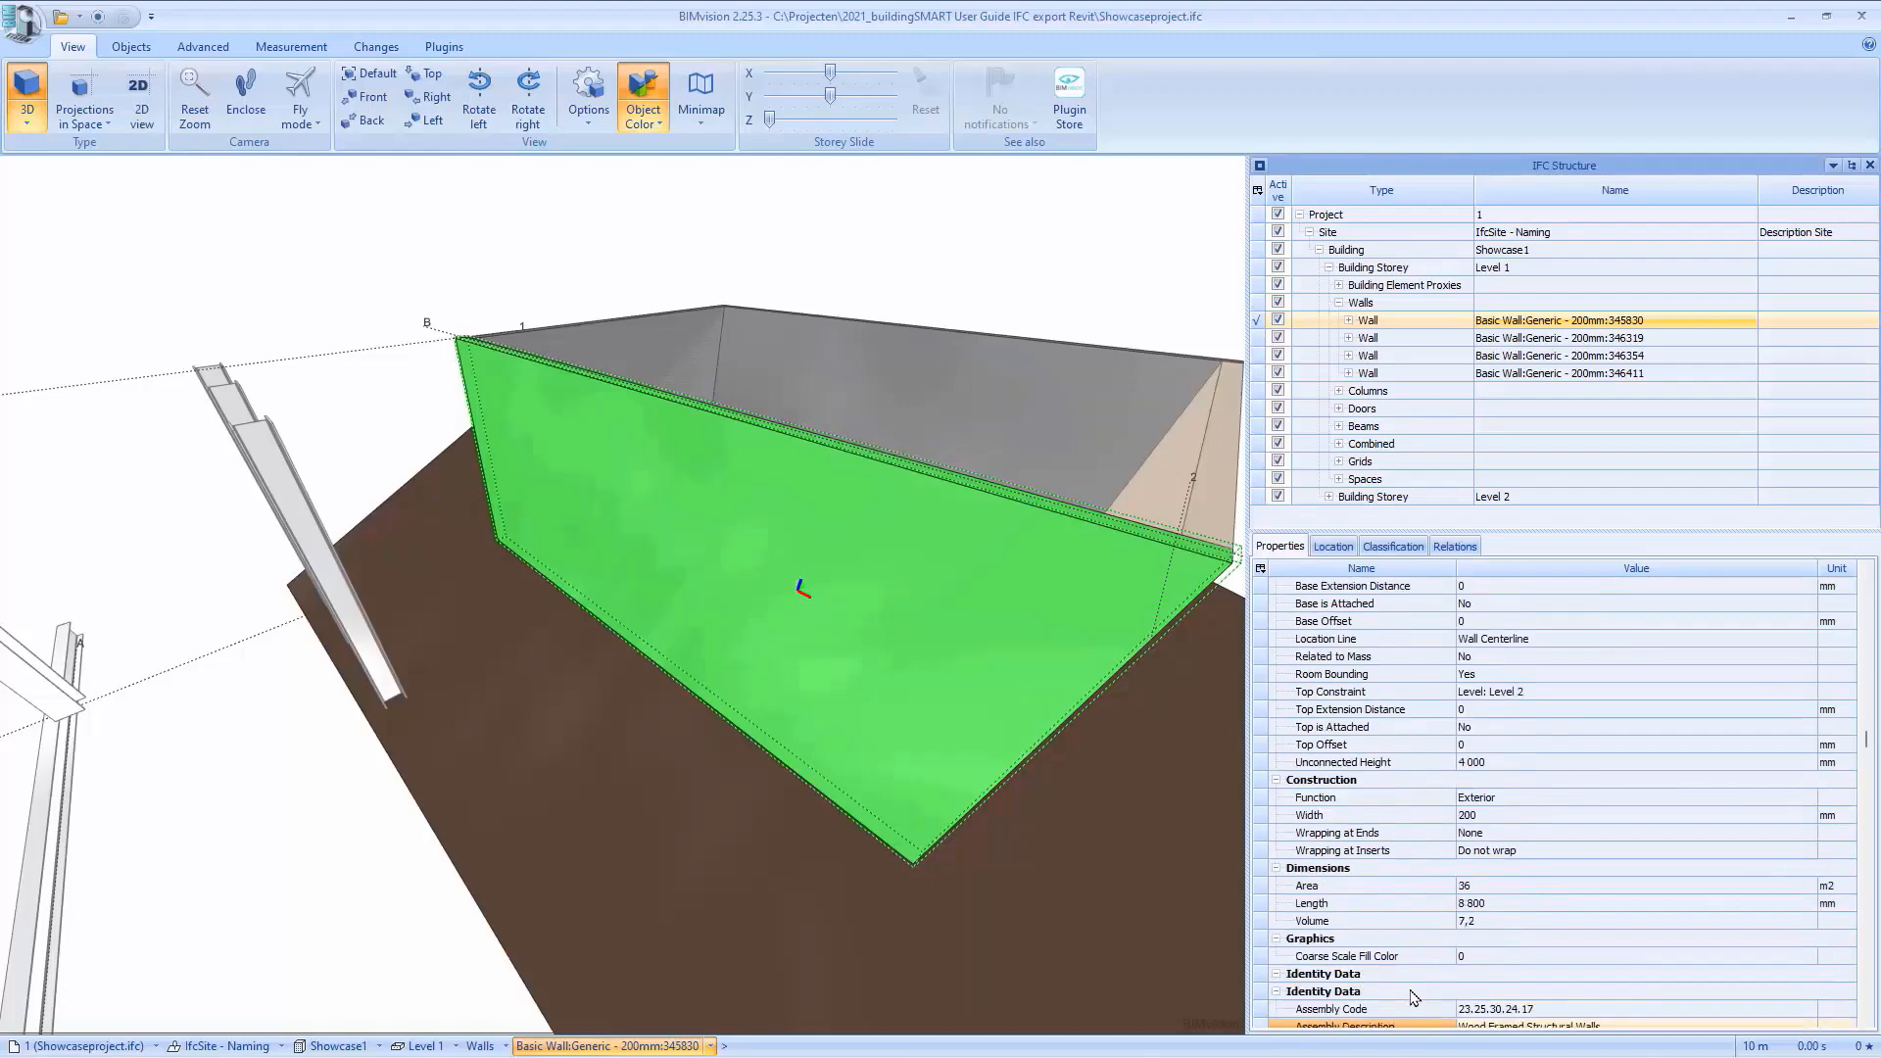
scroll(1414, 997, down, 1)
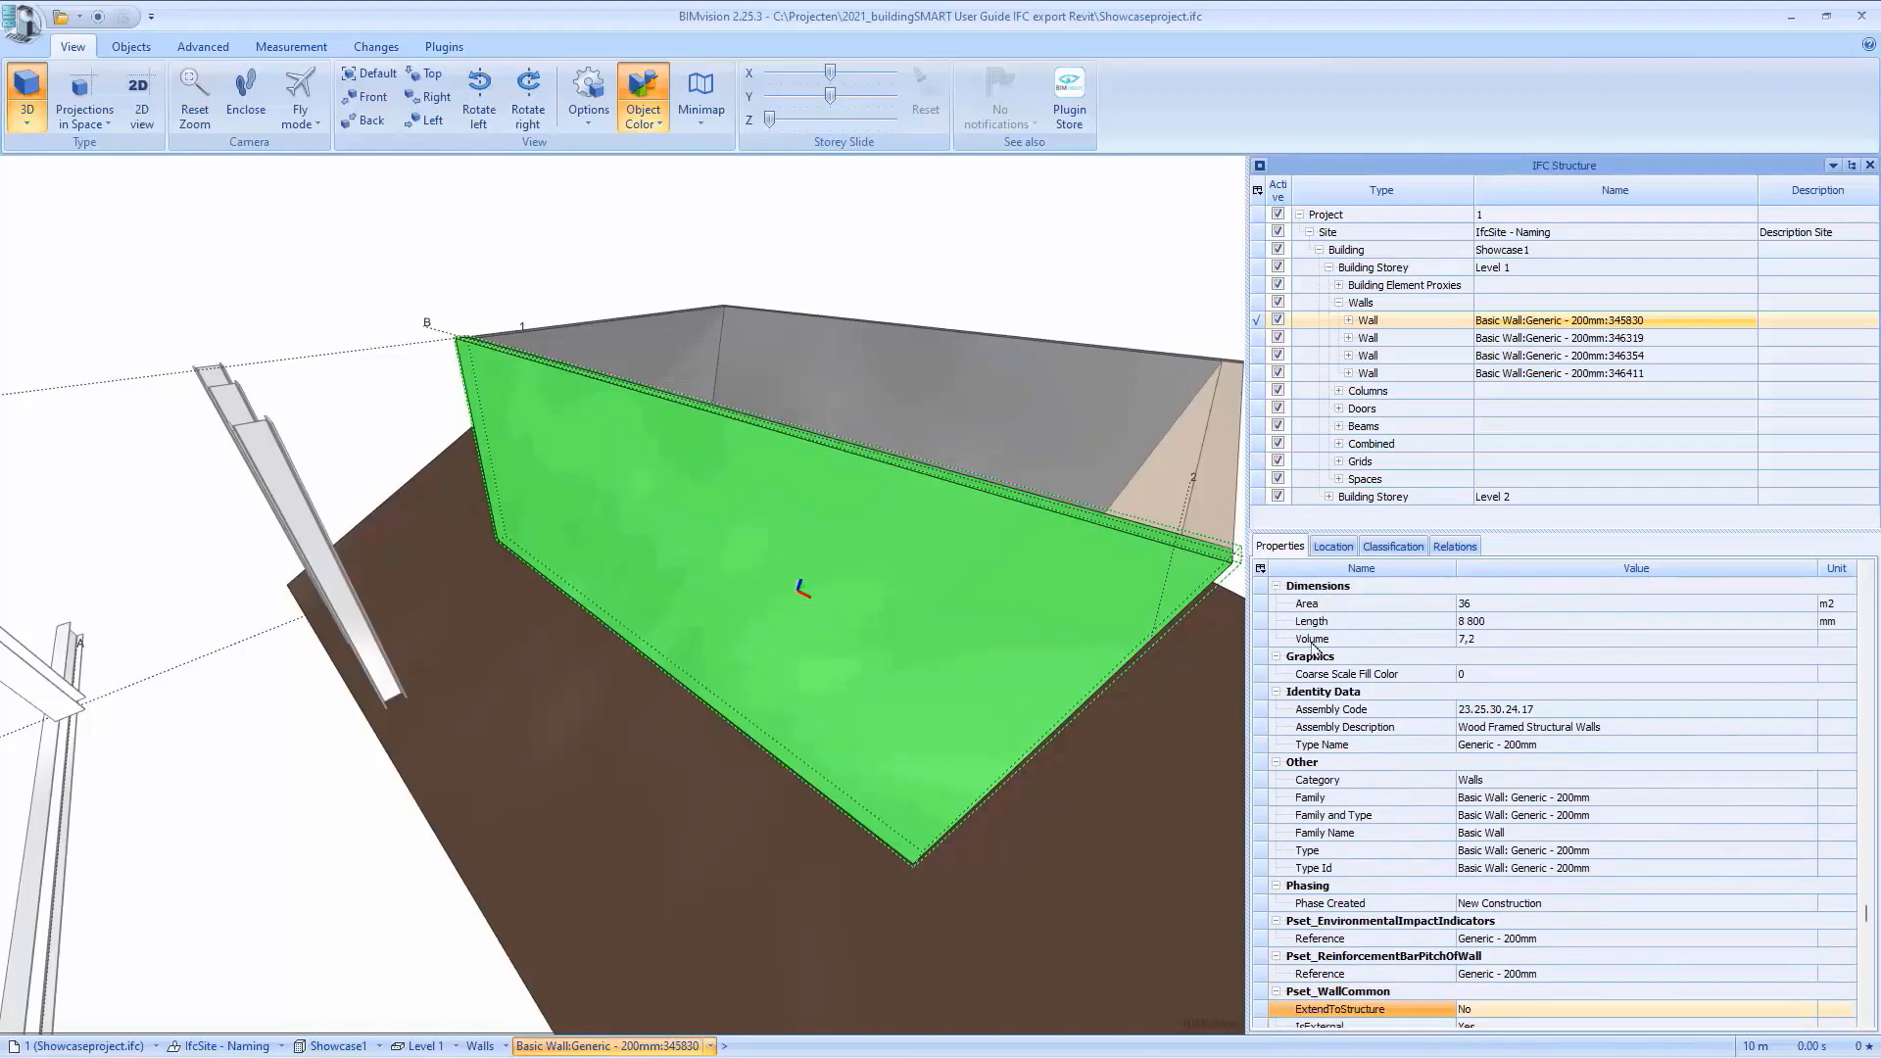
click(1336, 730)
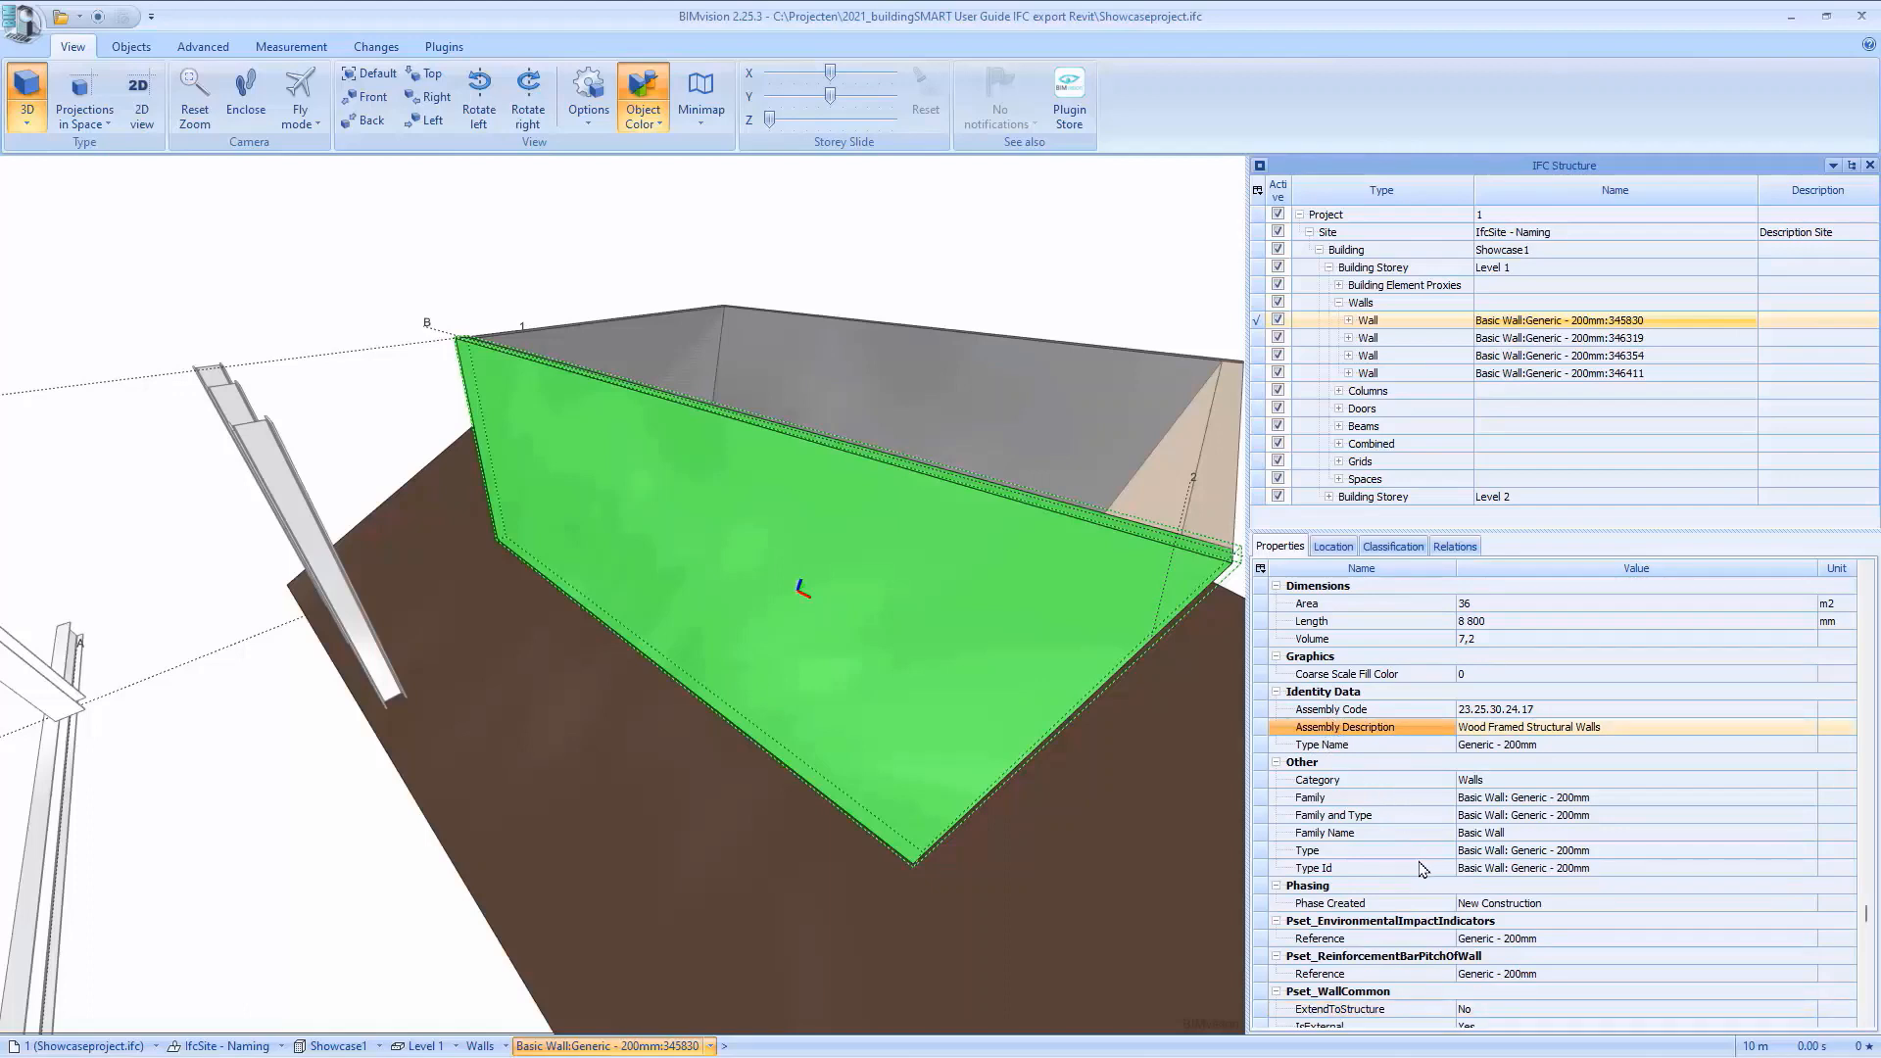
Examine the wall's exported IFC common property sets, including Pset_WallCommon.
click(1384, 925)
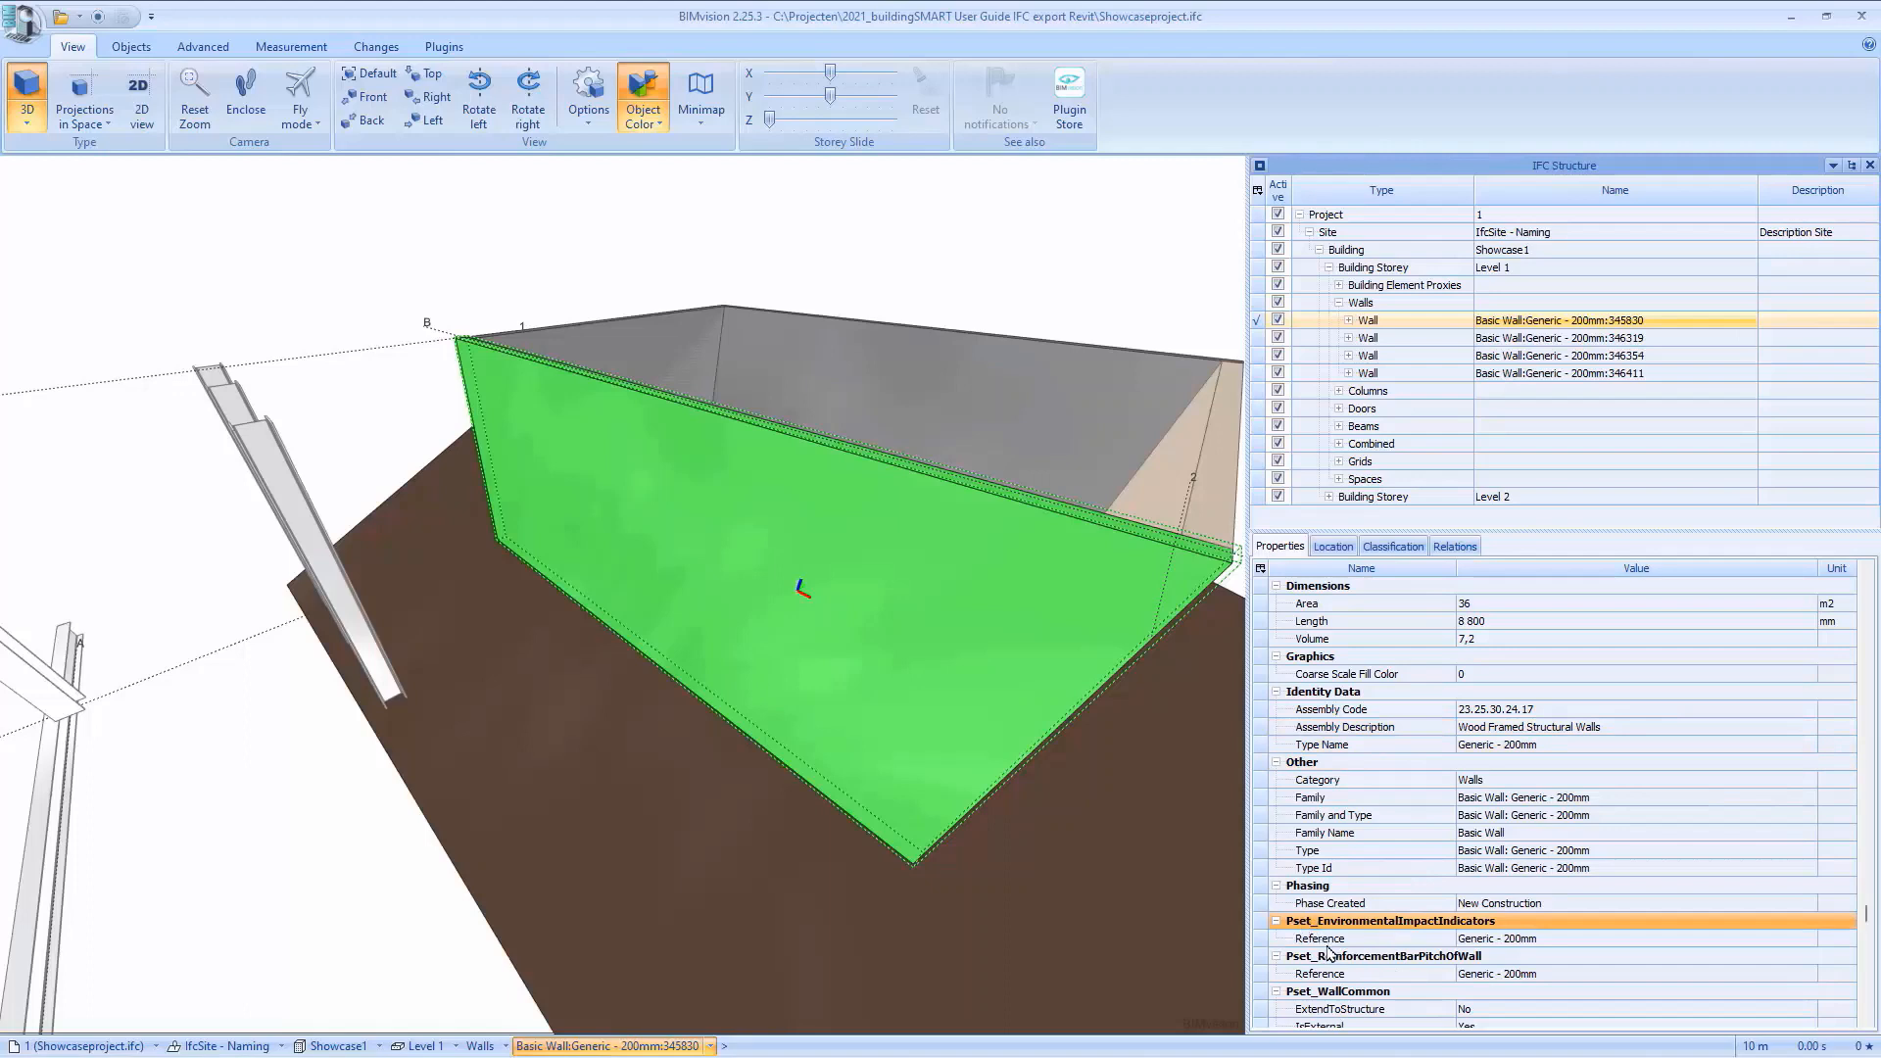
click(1404, 961)
click(1402, 995)
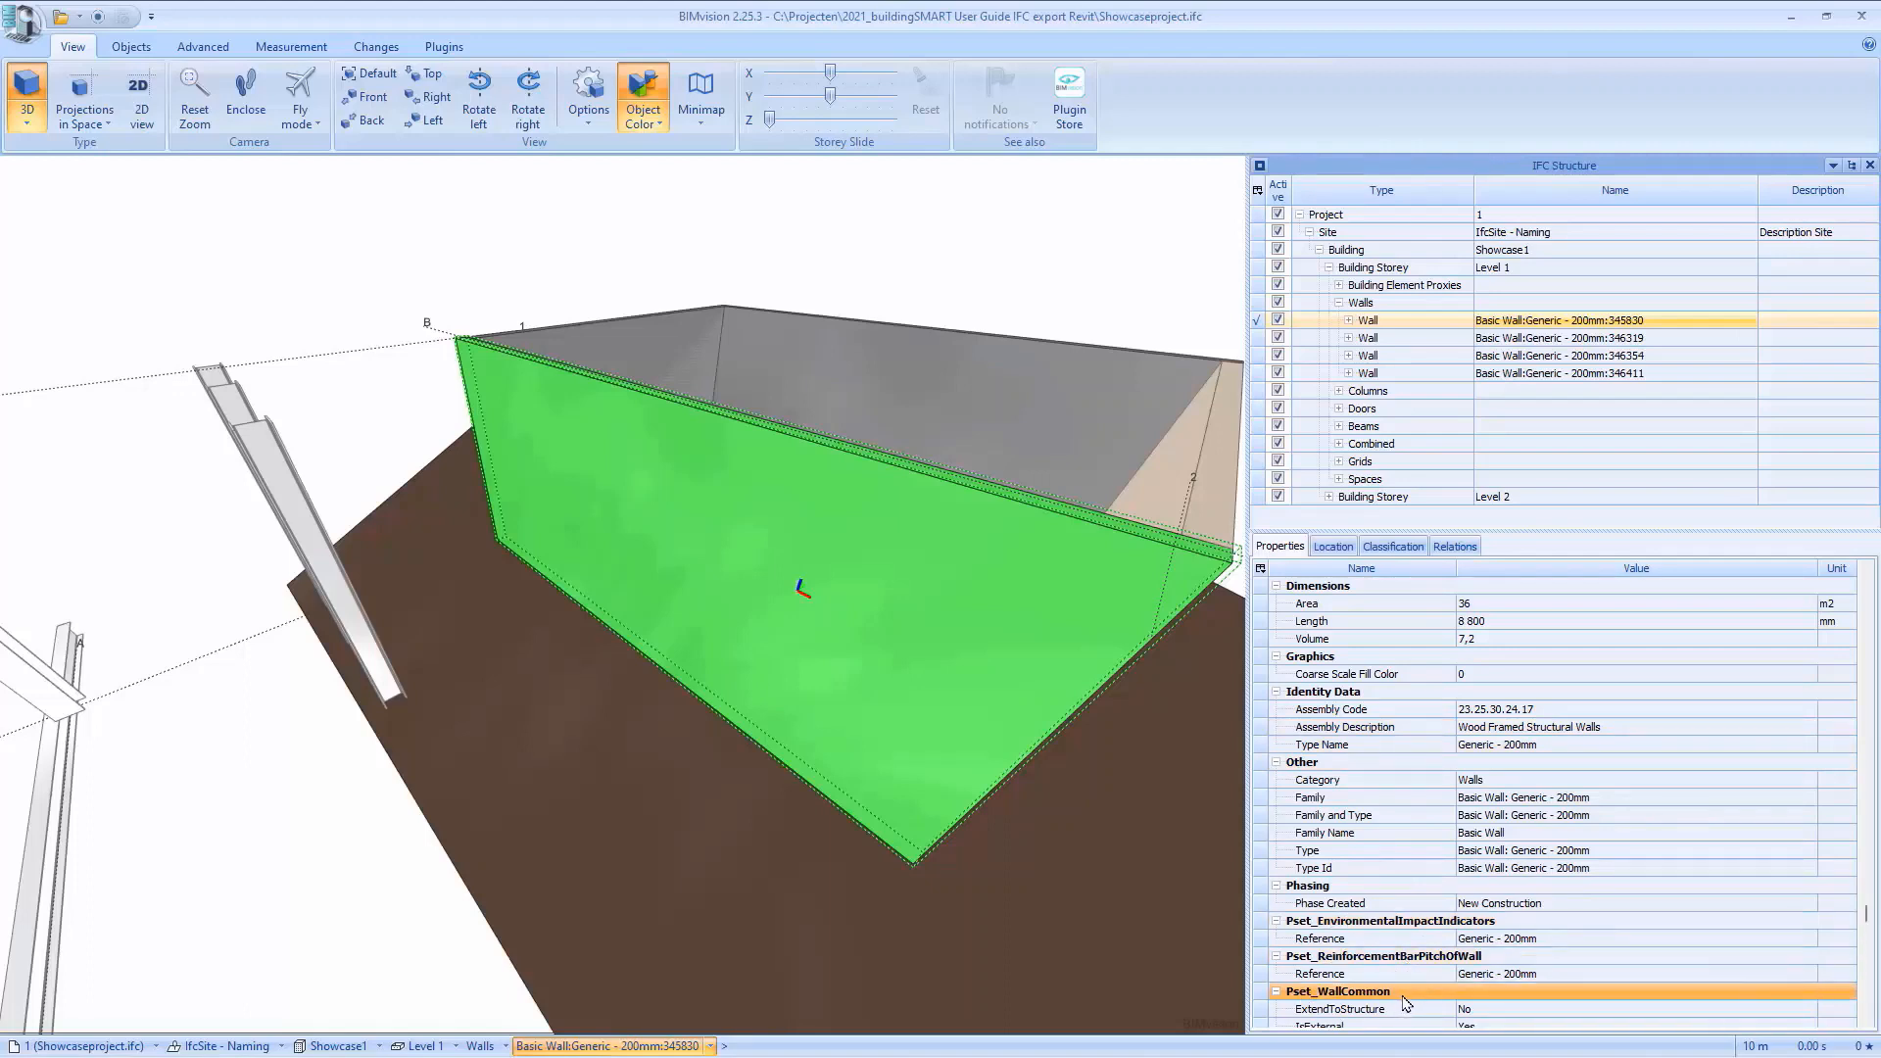
scroll(1401, 992, down, 2)
scroll(1391, 989, down, 1)
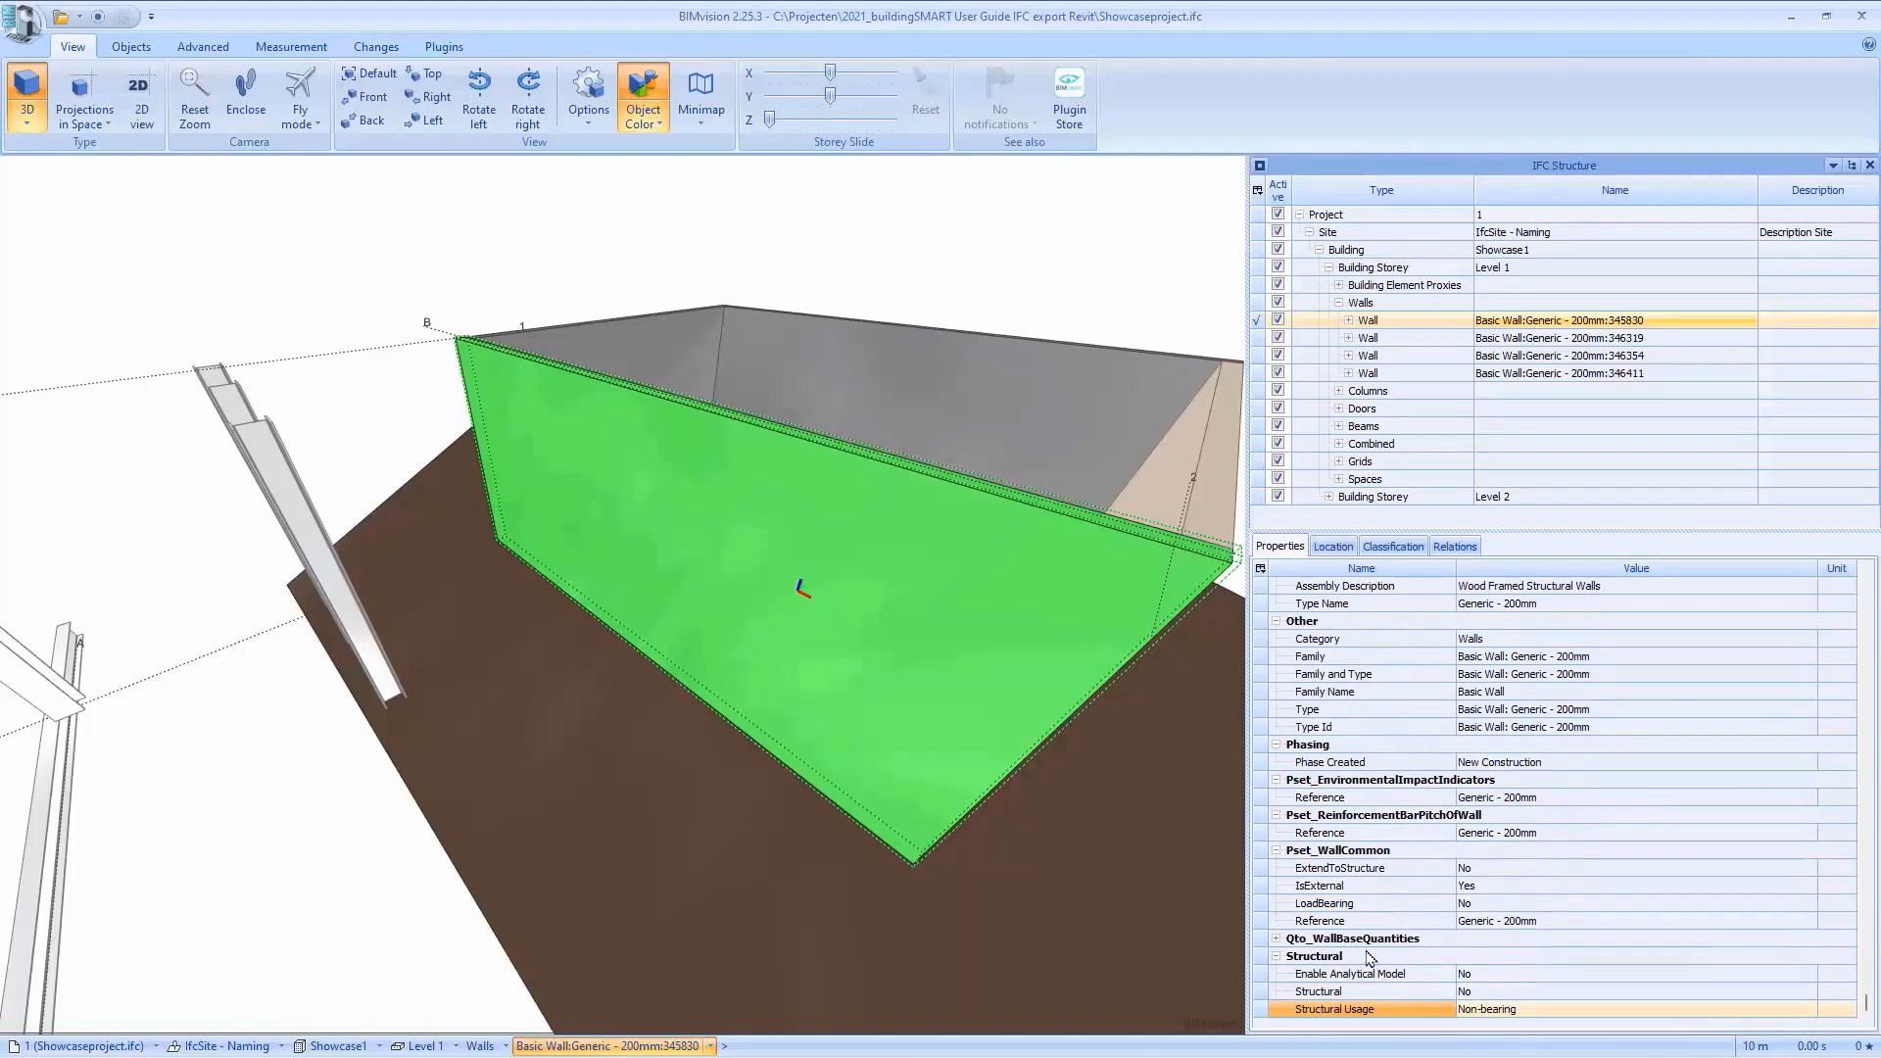
Expand the wall's Qto_WallBaseQuantities set and review its base quantities and structural properties.
click(1279, 960)
click(1275, 940)
click(1293, 958)
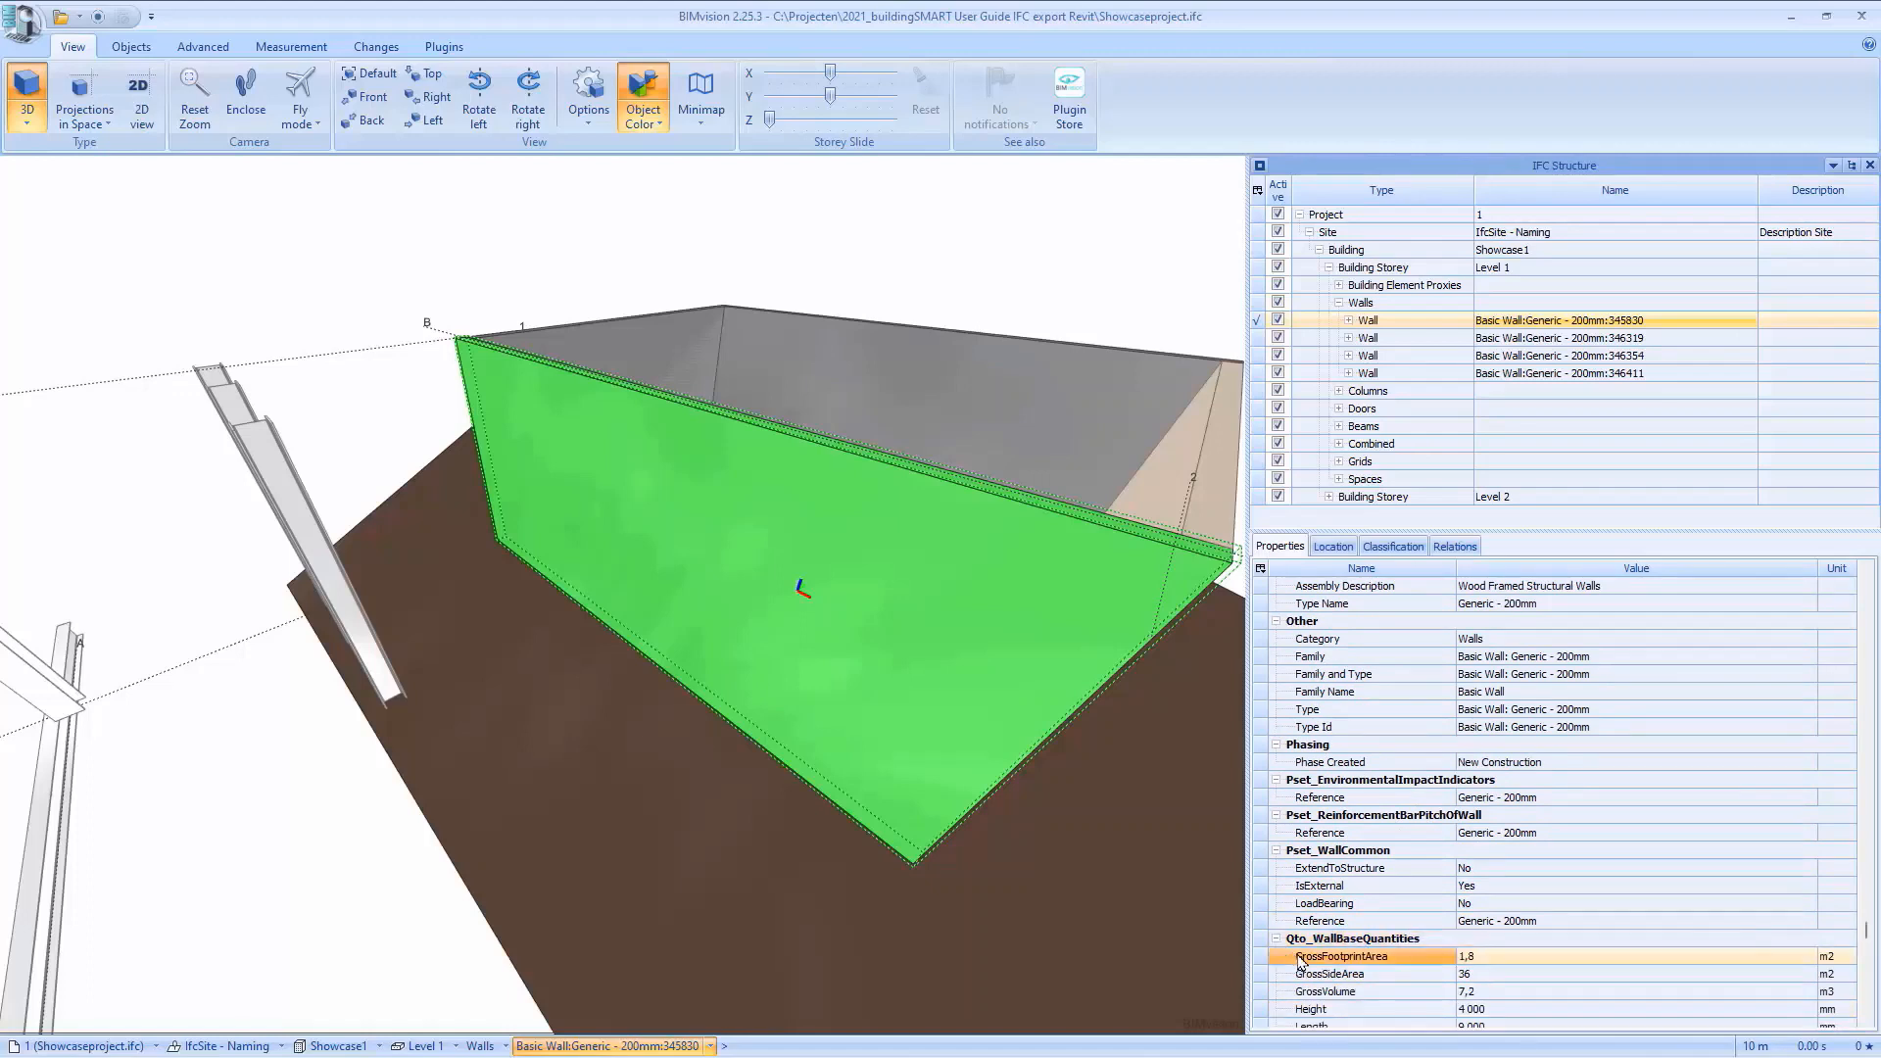
click(1297, 968)
click(1371, 941)
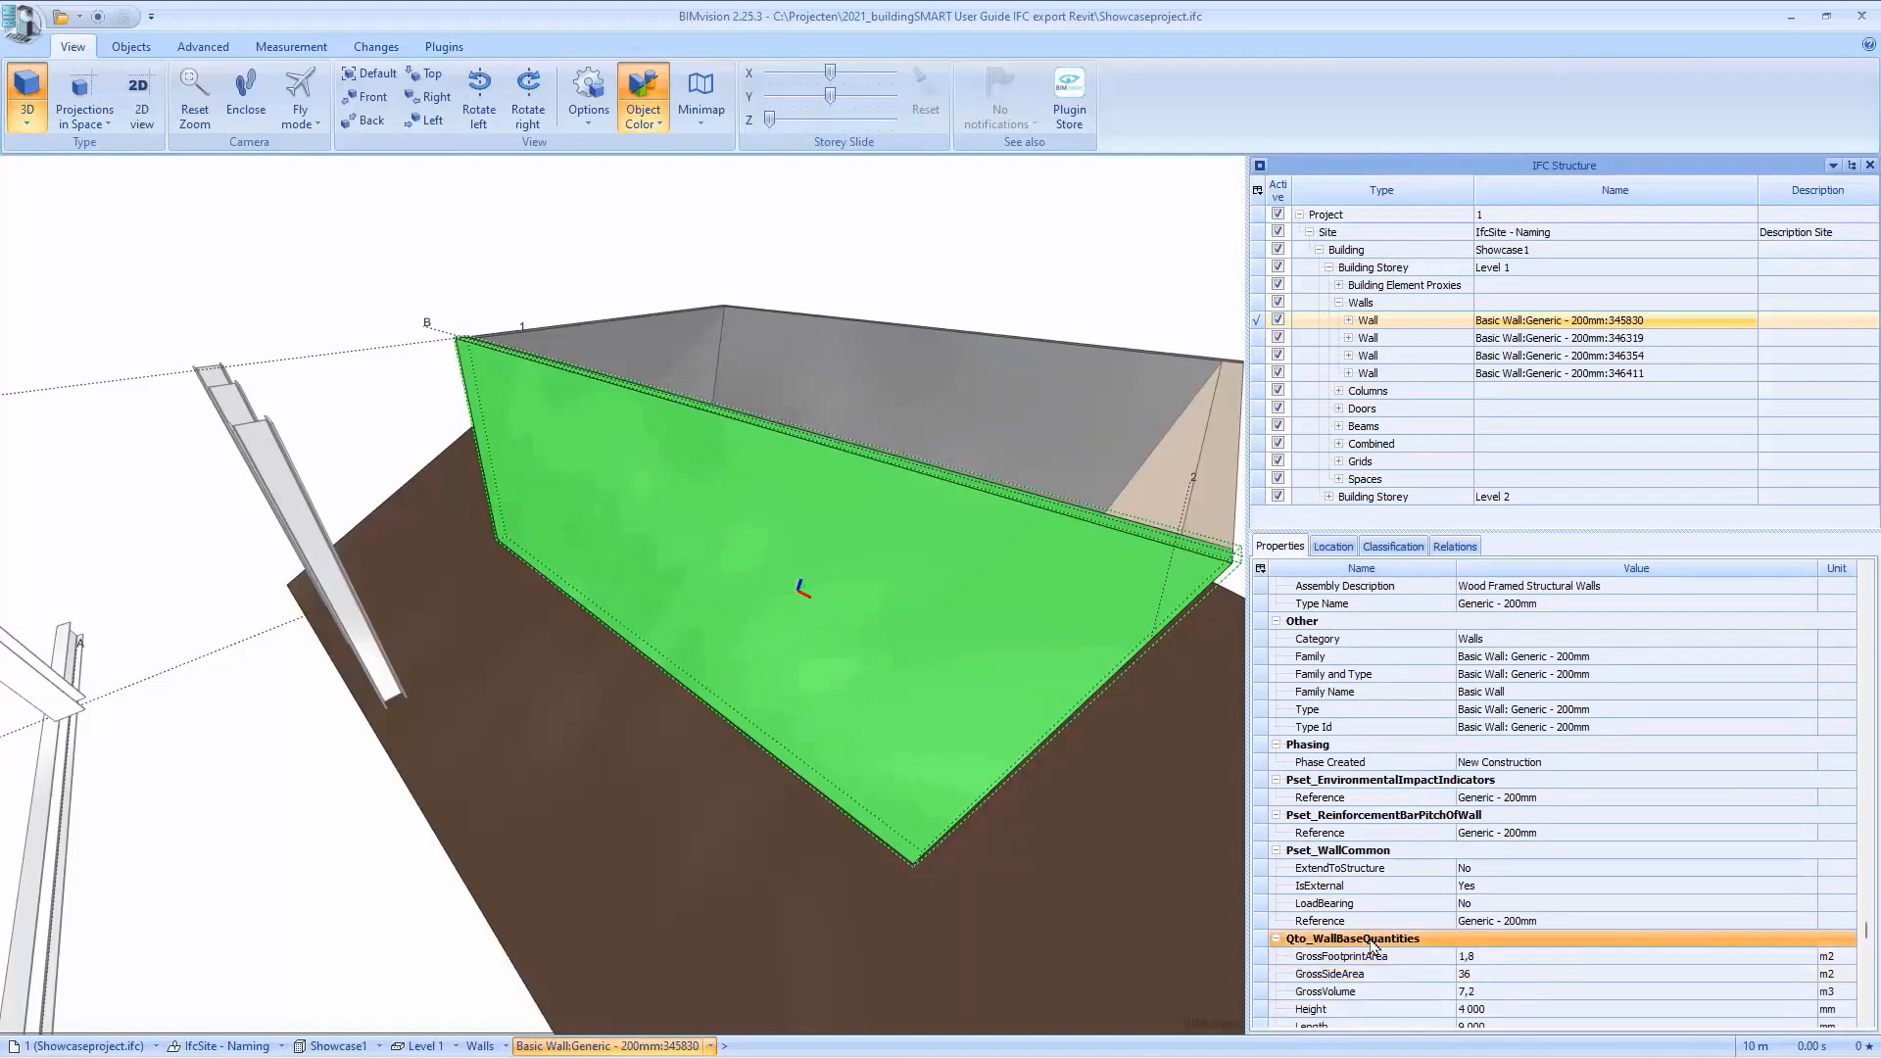
key(Down)
key(Down)
key(Down)
key(Down)
key(Down)
key(Down)
key(Down)
key(Down)
key(Down)
key(Down)
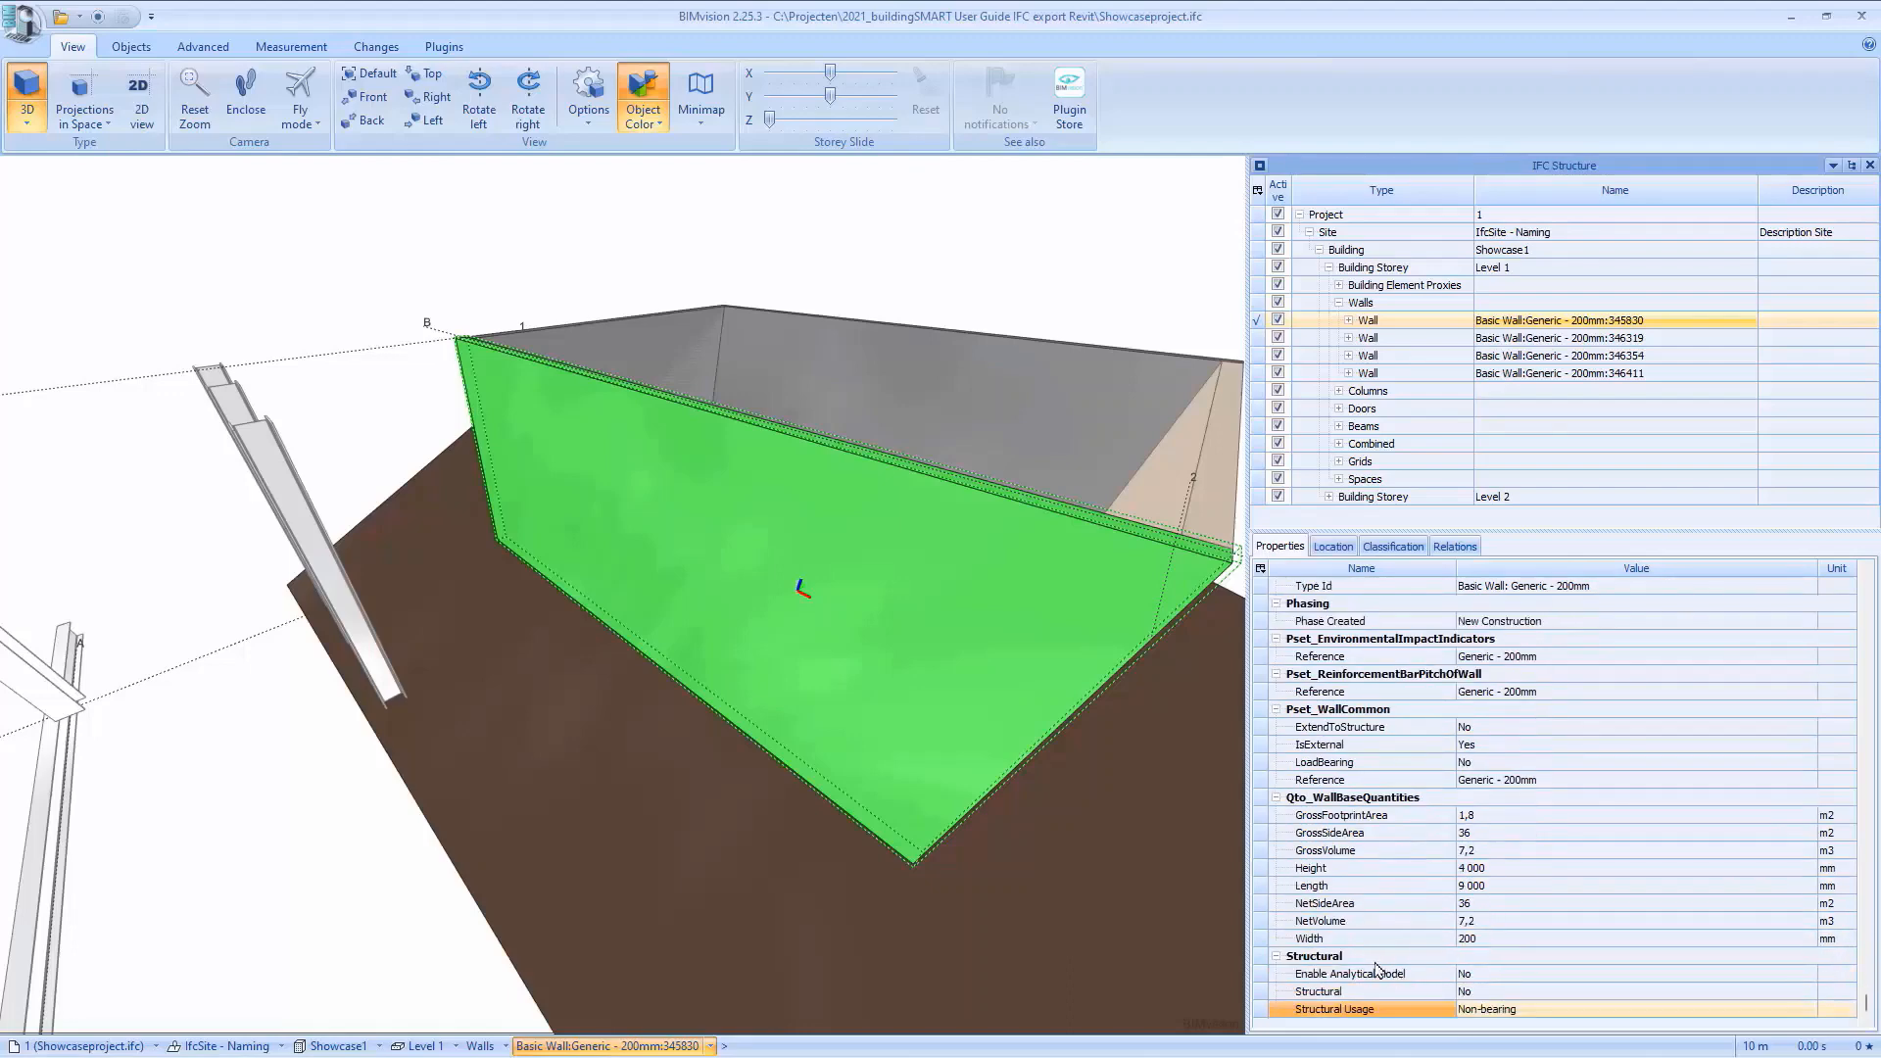
scroll(877, 769, down, 5)
drag(892, 819, 667, 759)
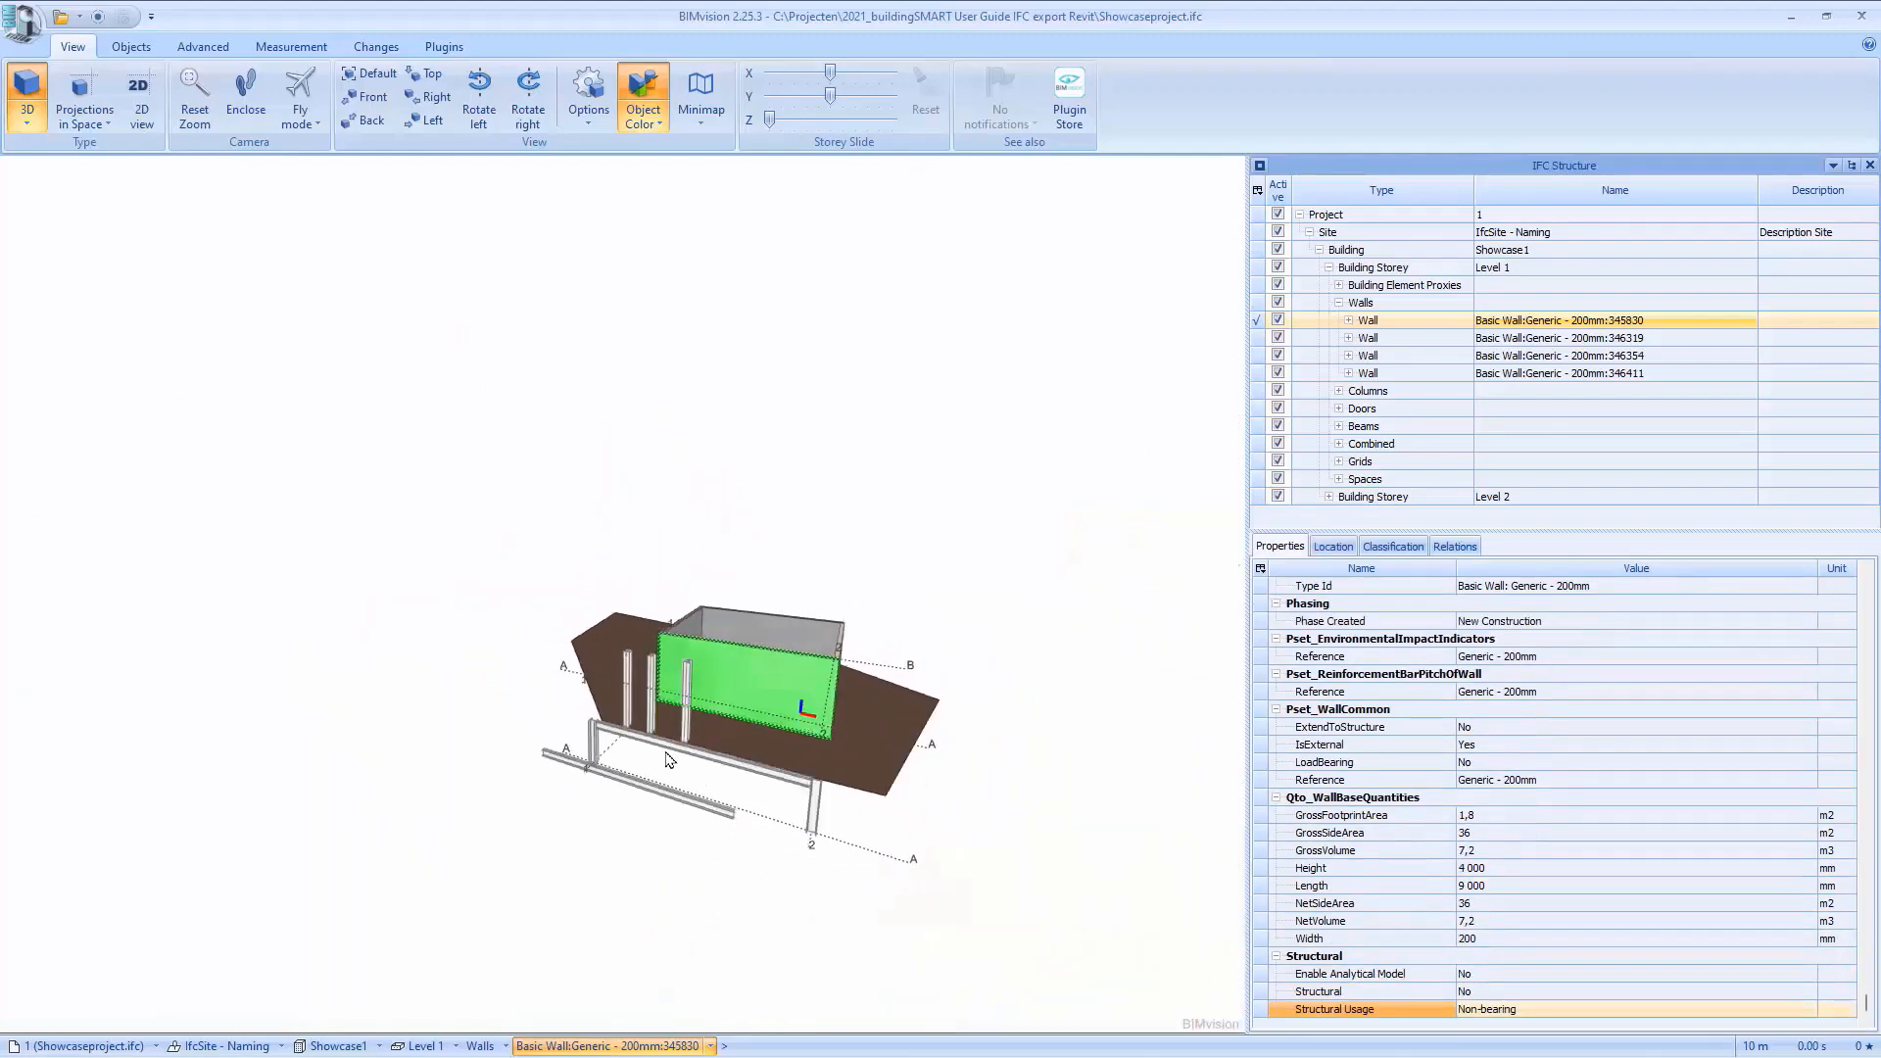
Look over the exported model in BIMvision, and switch to Solibri Office to view Showcaseproject there.
drag(804, 854, 742, 887)
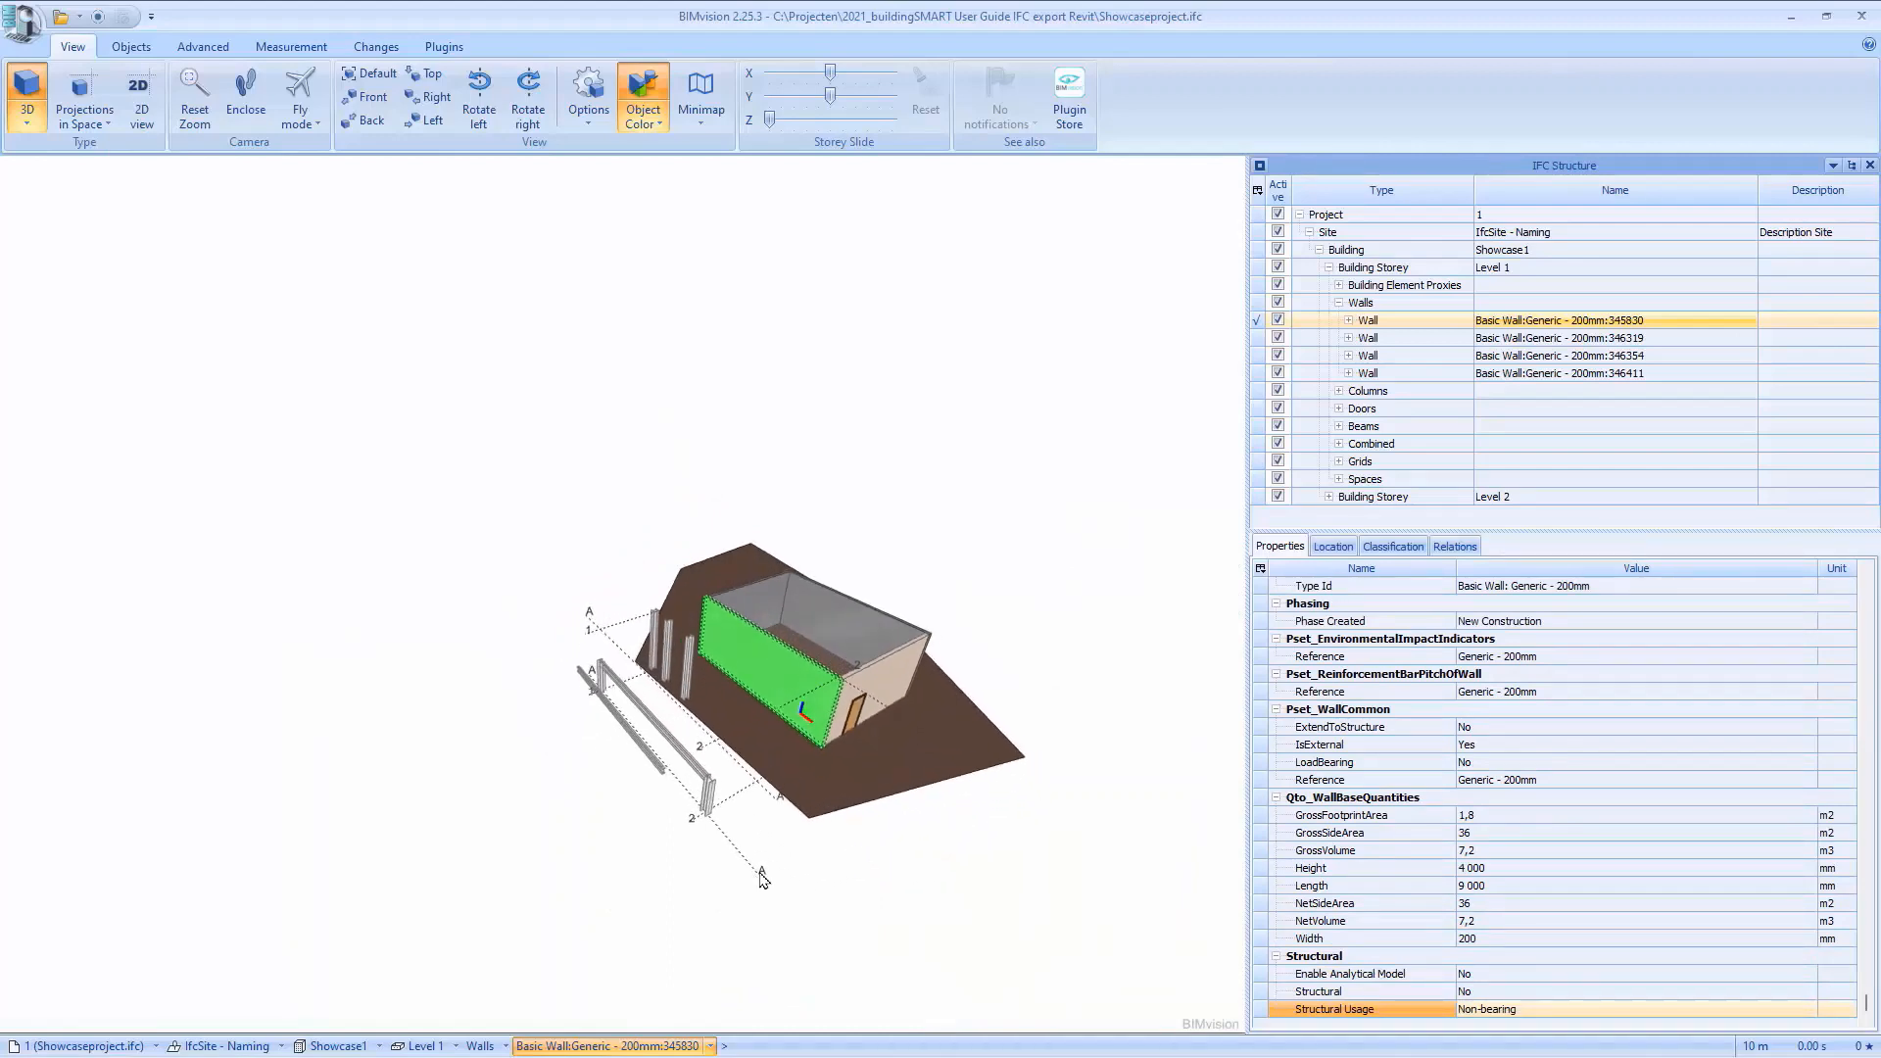
click(1791, 17)
mouse_move(1212, 1004)
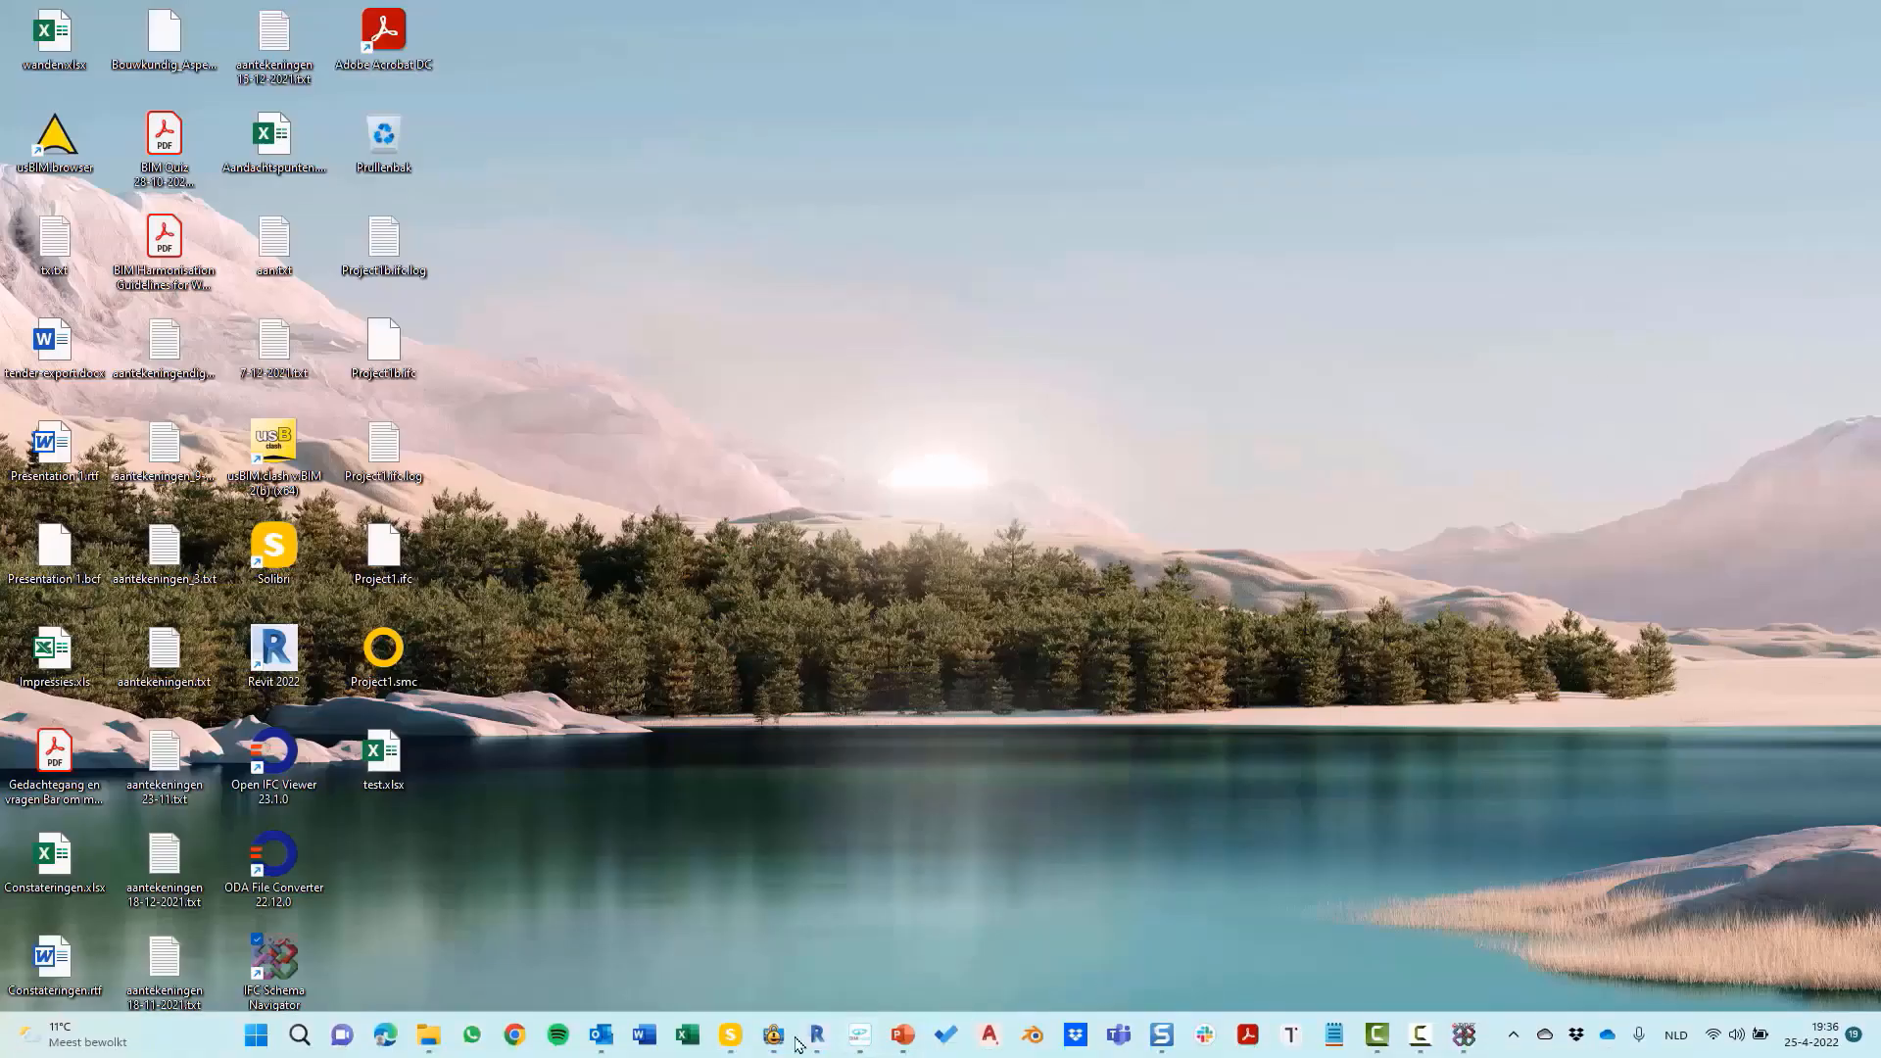
click(730, 1034)
mouse_move(894, 651)
mouse_down()
mouse_move(969, 716)
mouse_move(1189, 755)
mouse_move(983, 776)
mouse_move(919, 726)
mouse_up()
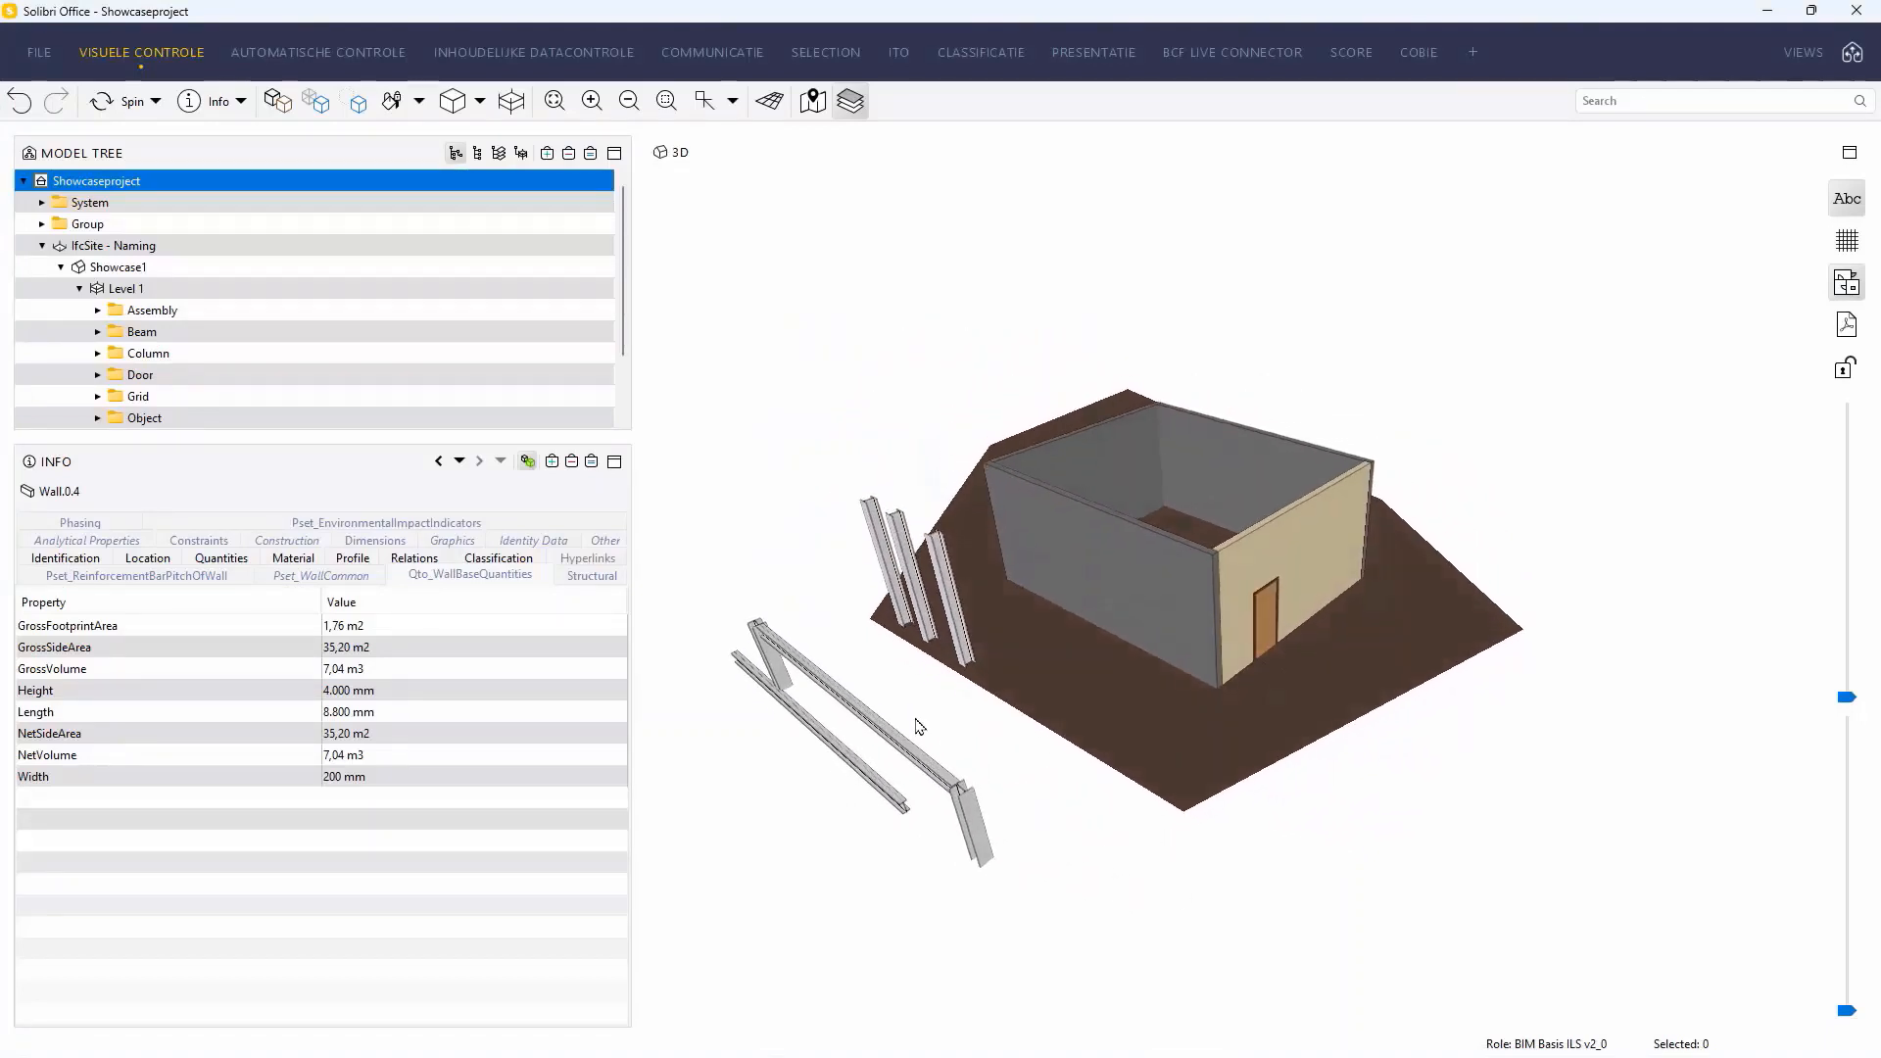
Turn on the grid display and adjust the model's transparency to examine the exported grid lines around the building.
click(1847, 242)
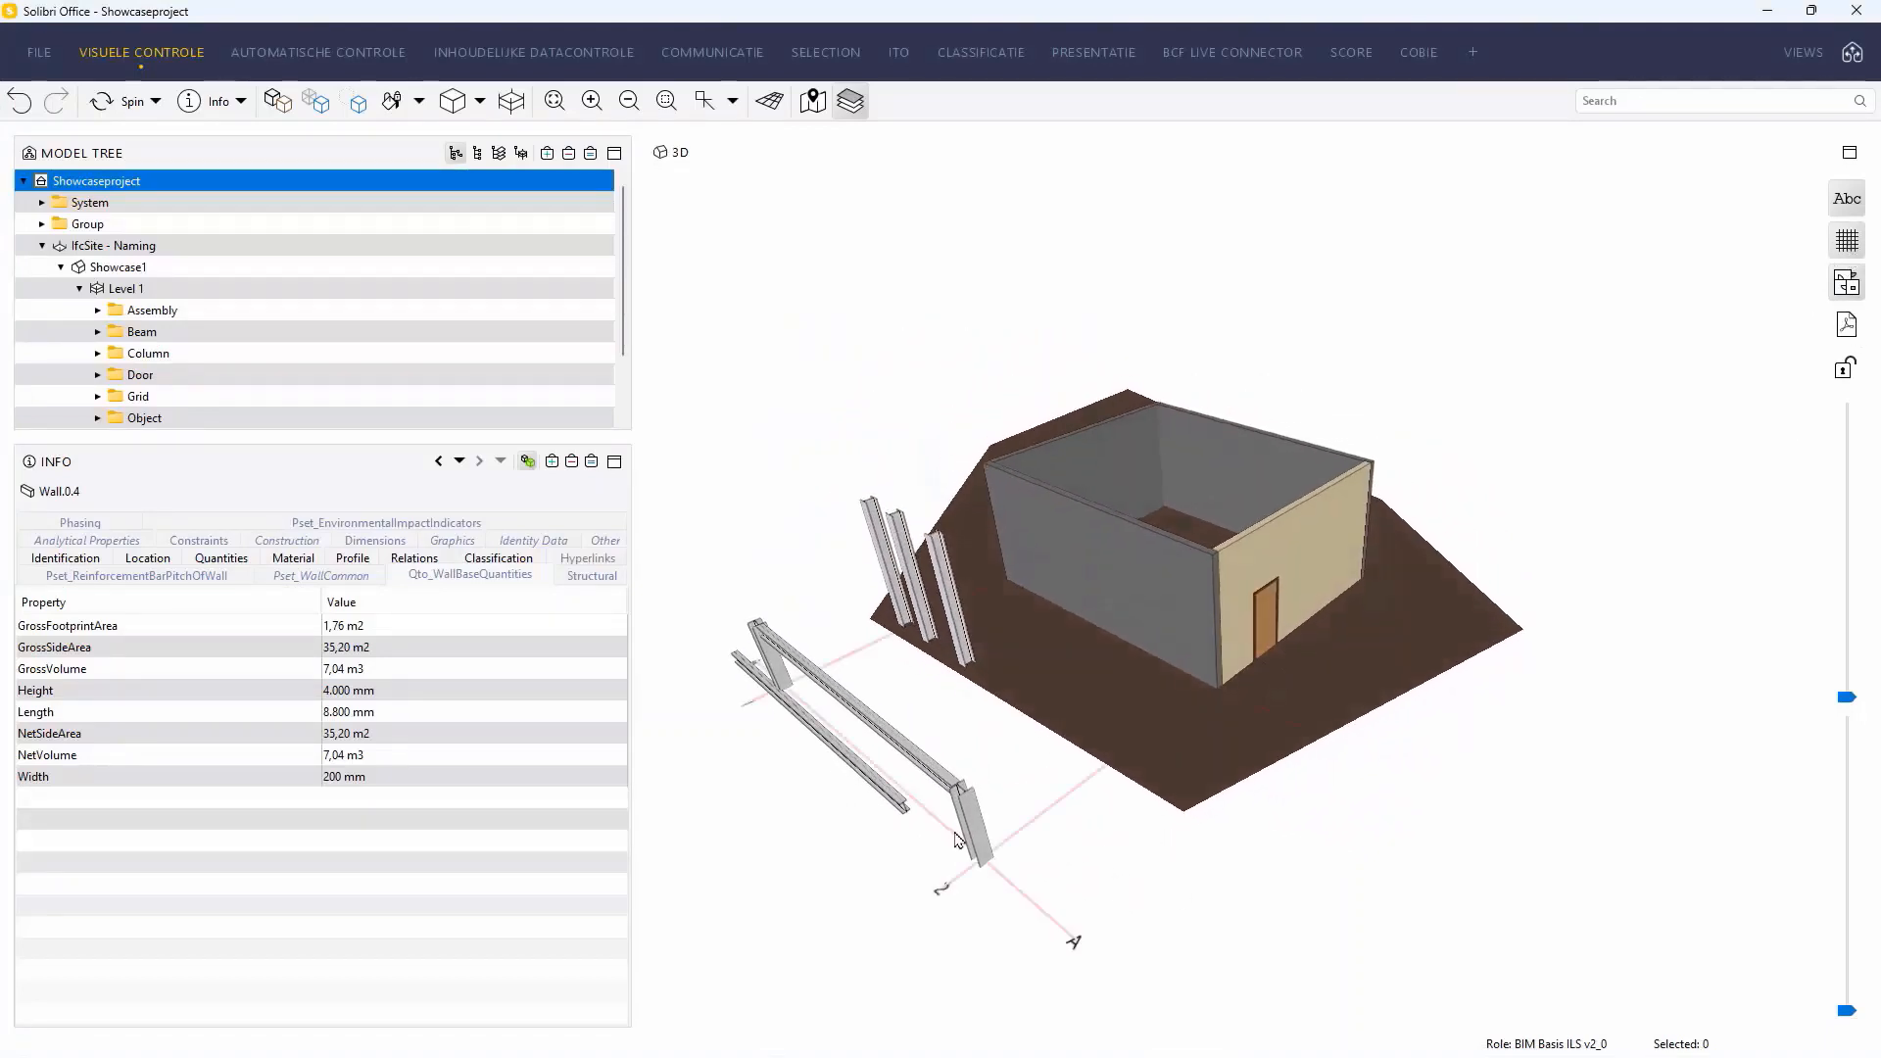
mouse_move(958, 841)
mouse_down()
mouse_move(953, 887)
mouse_move(964, 754)
mouse_up()
drag(1846, 697, 1846, 403)
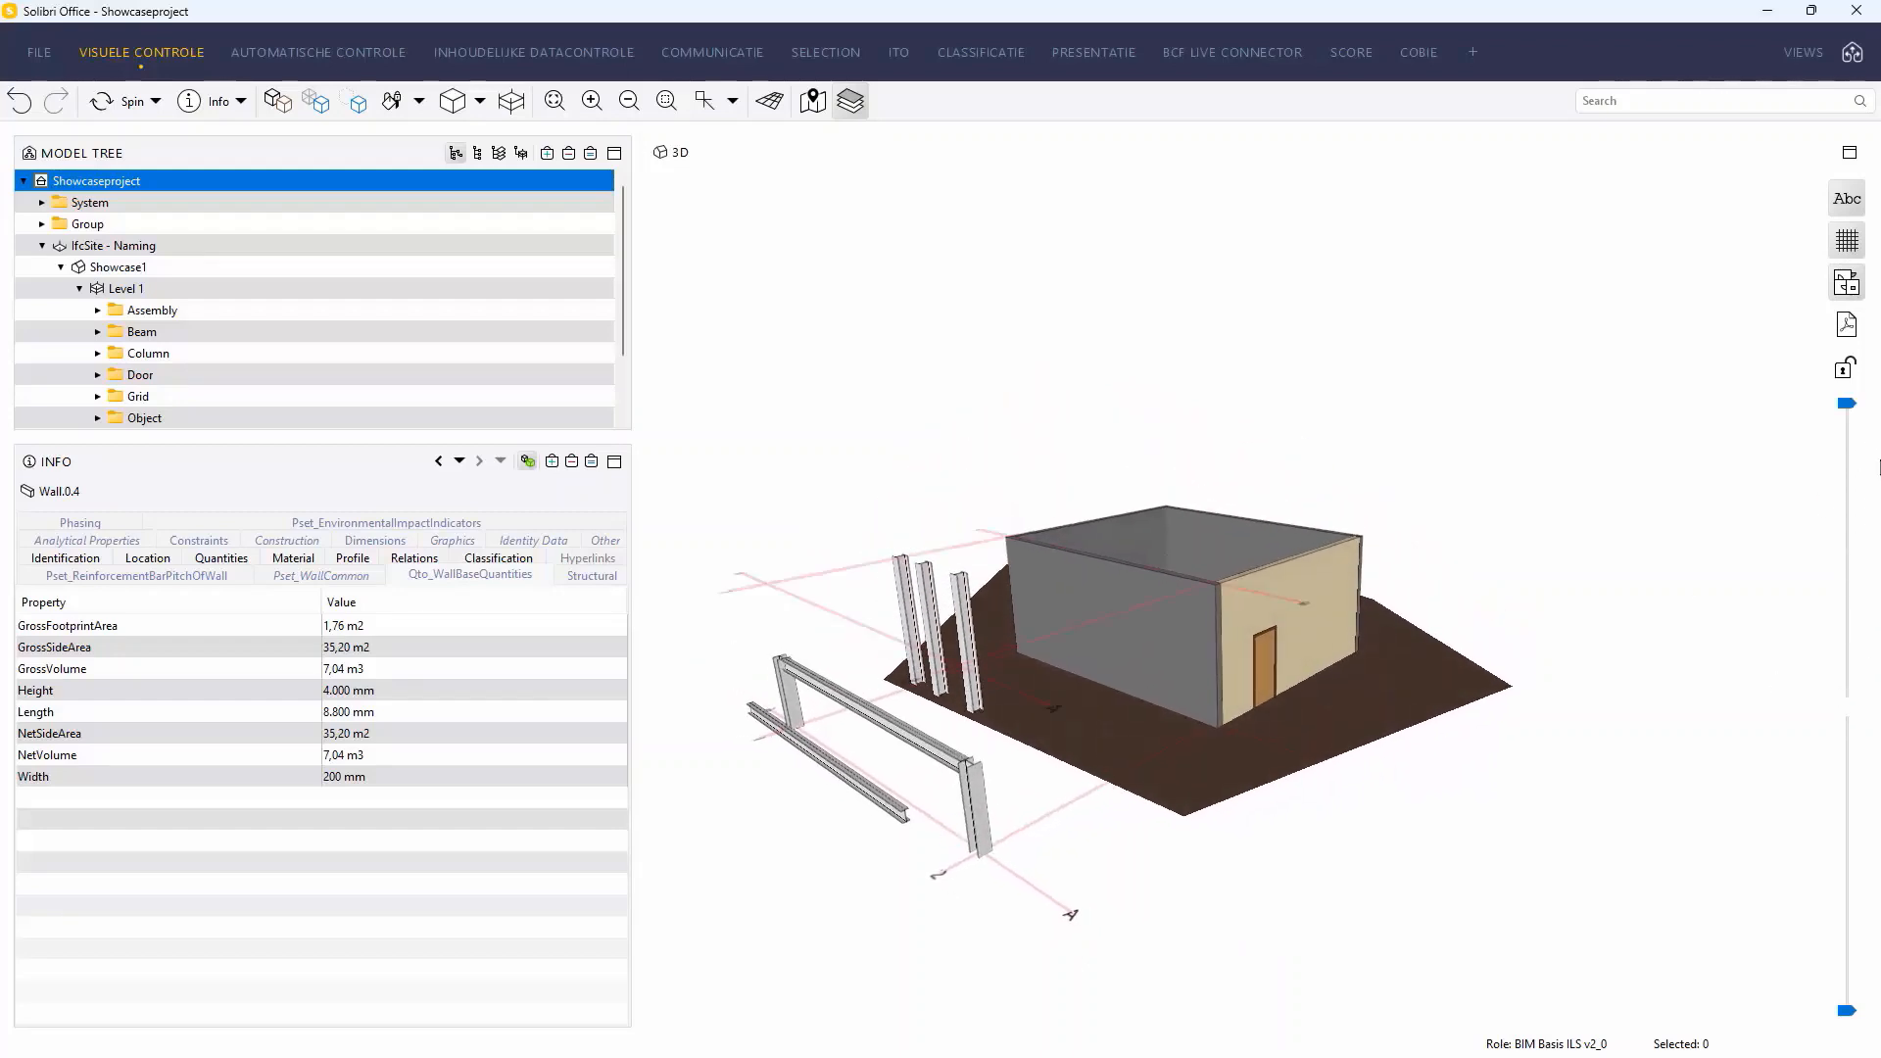
drag(1134, 572, 1142, 642)
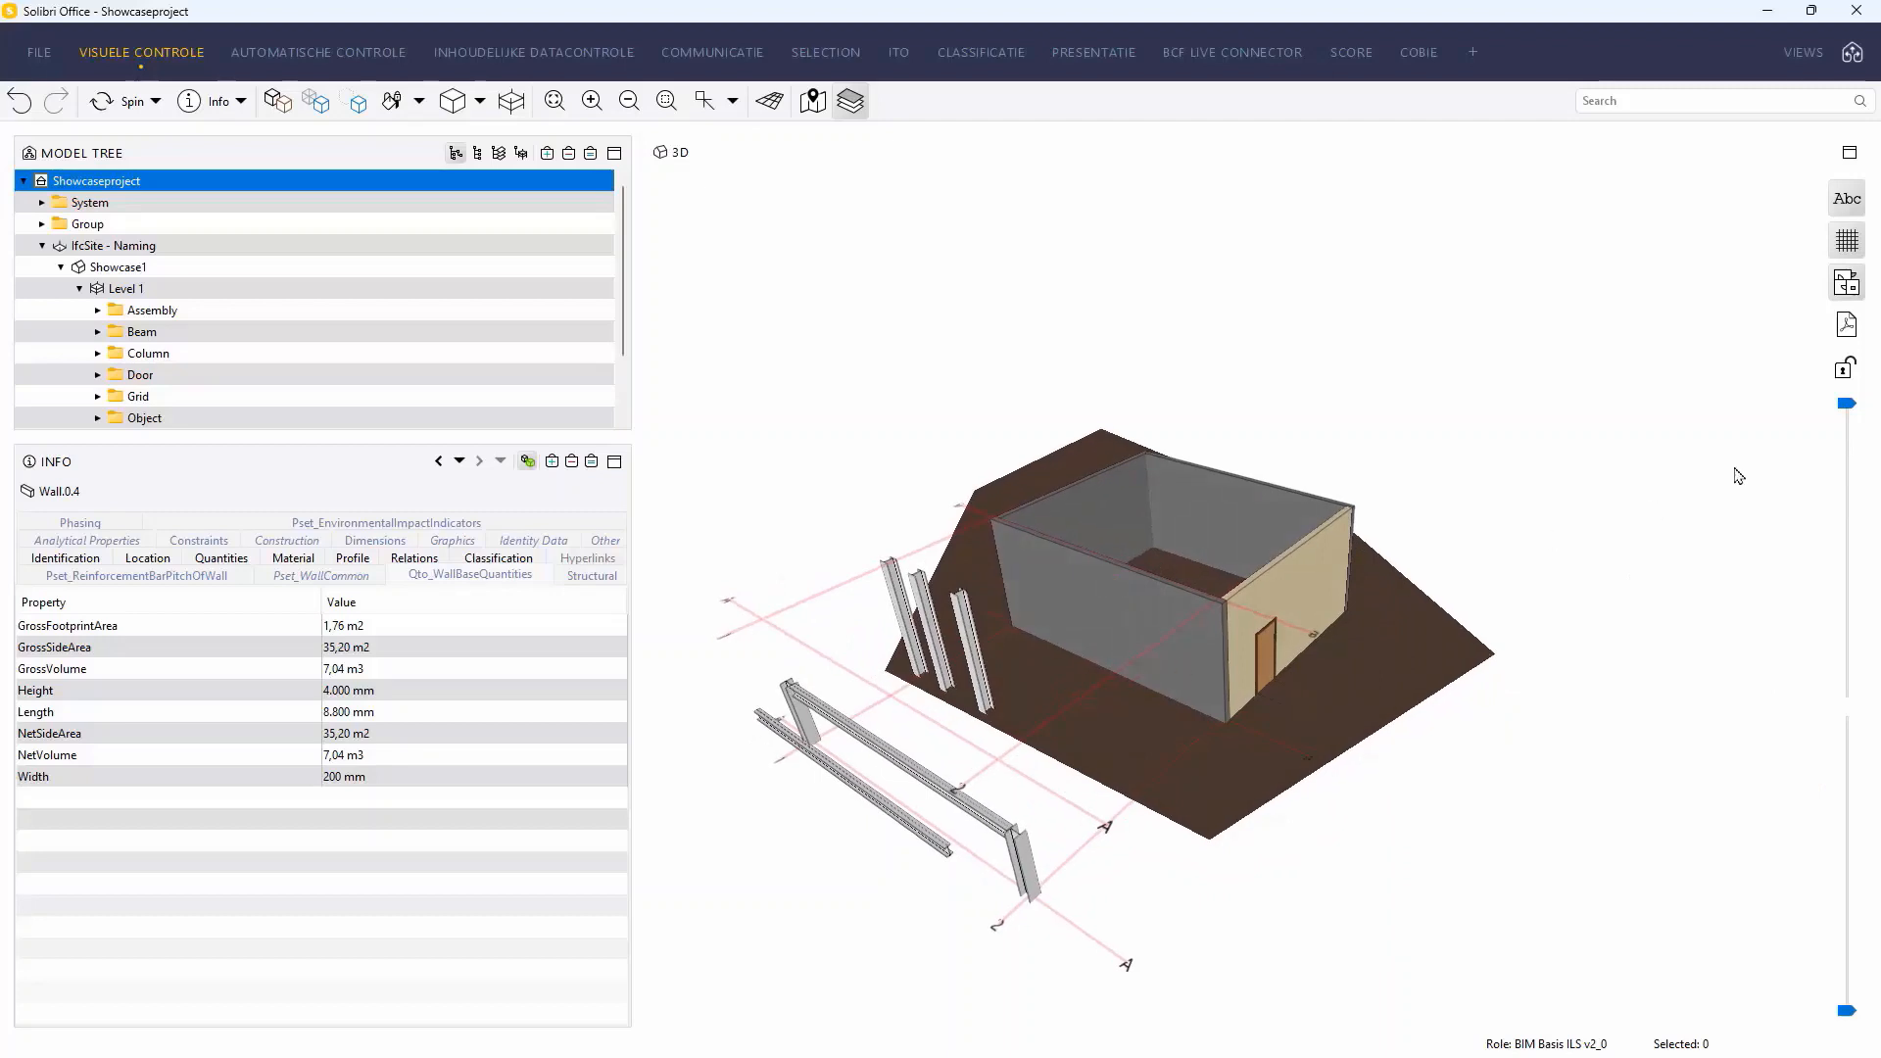
drag(1846, 408, 1846, 560)
drag(1467, 726, 1368, 730)
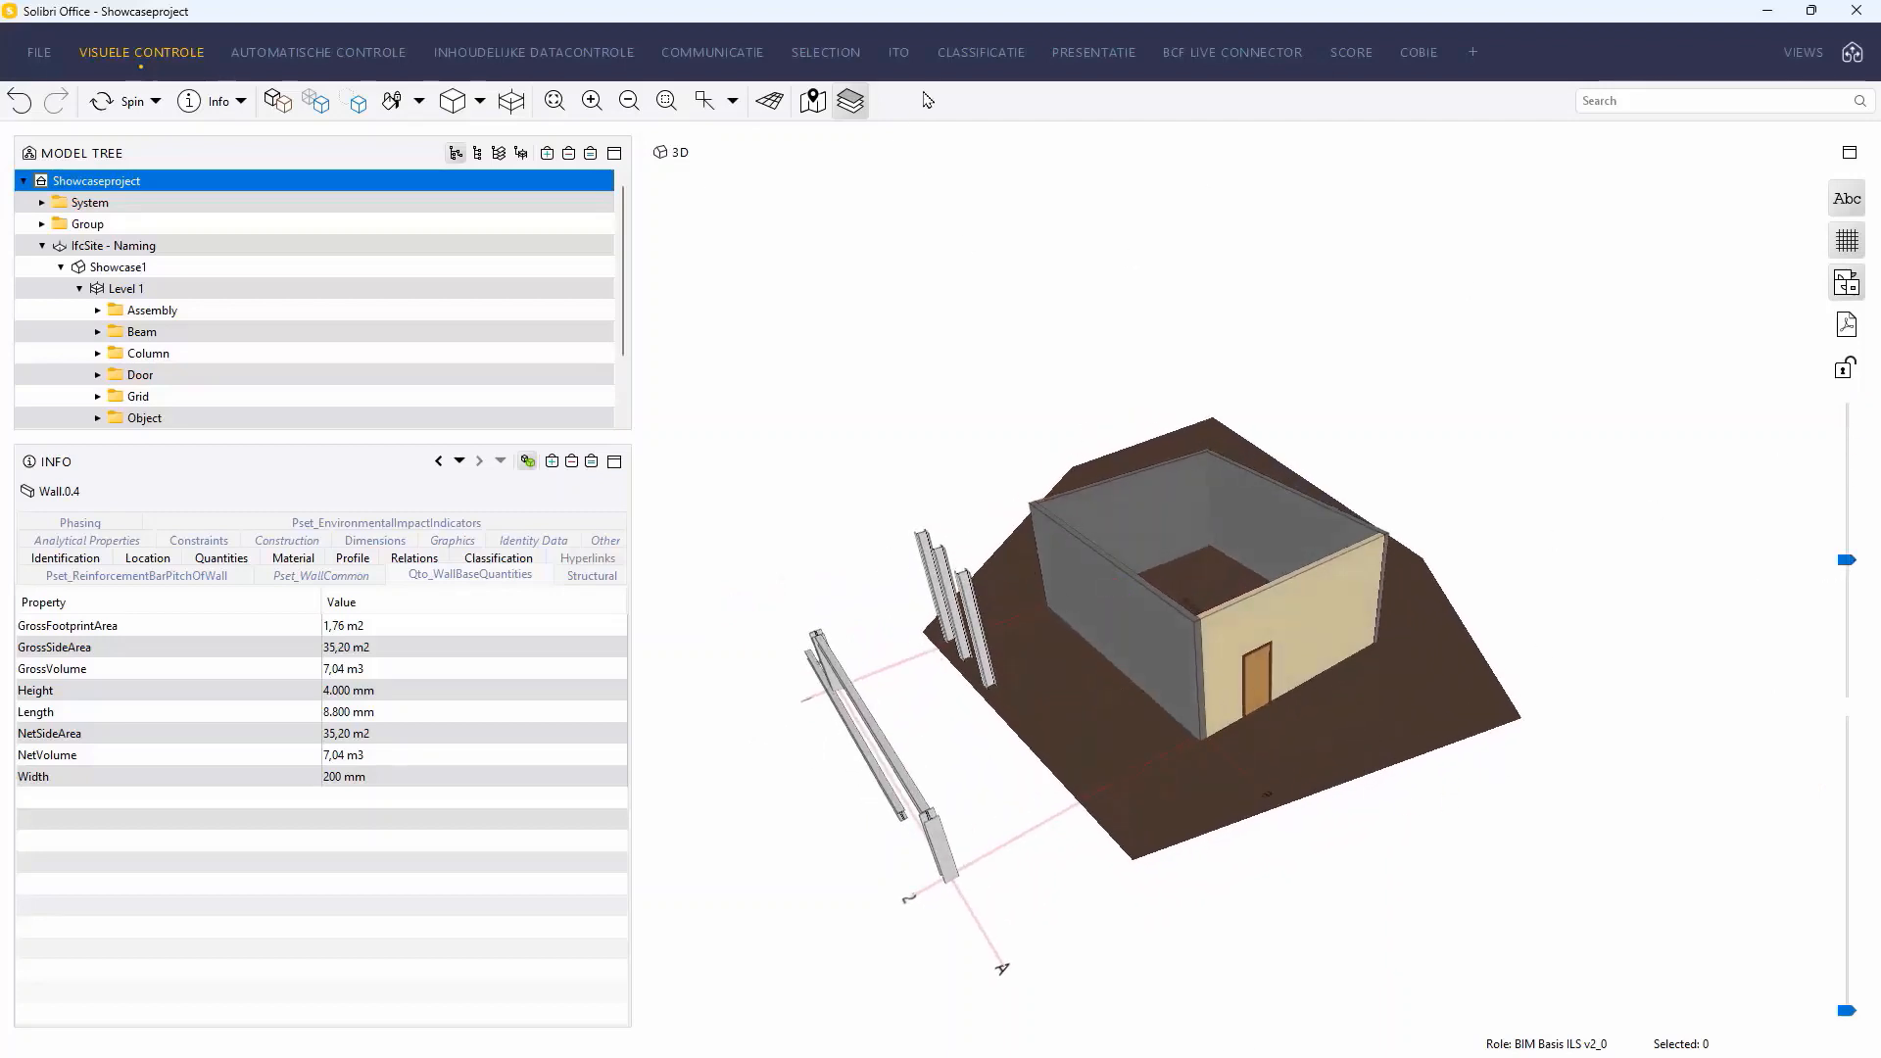
Examine the OmniClass Classification by isolating the elements under codes 23.25.30.24.17 and 23.30.10.00 in turn.
click(981, 53)
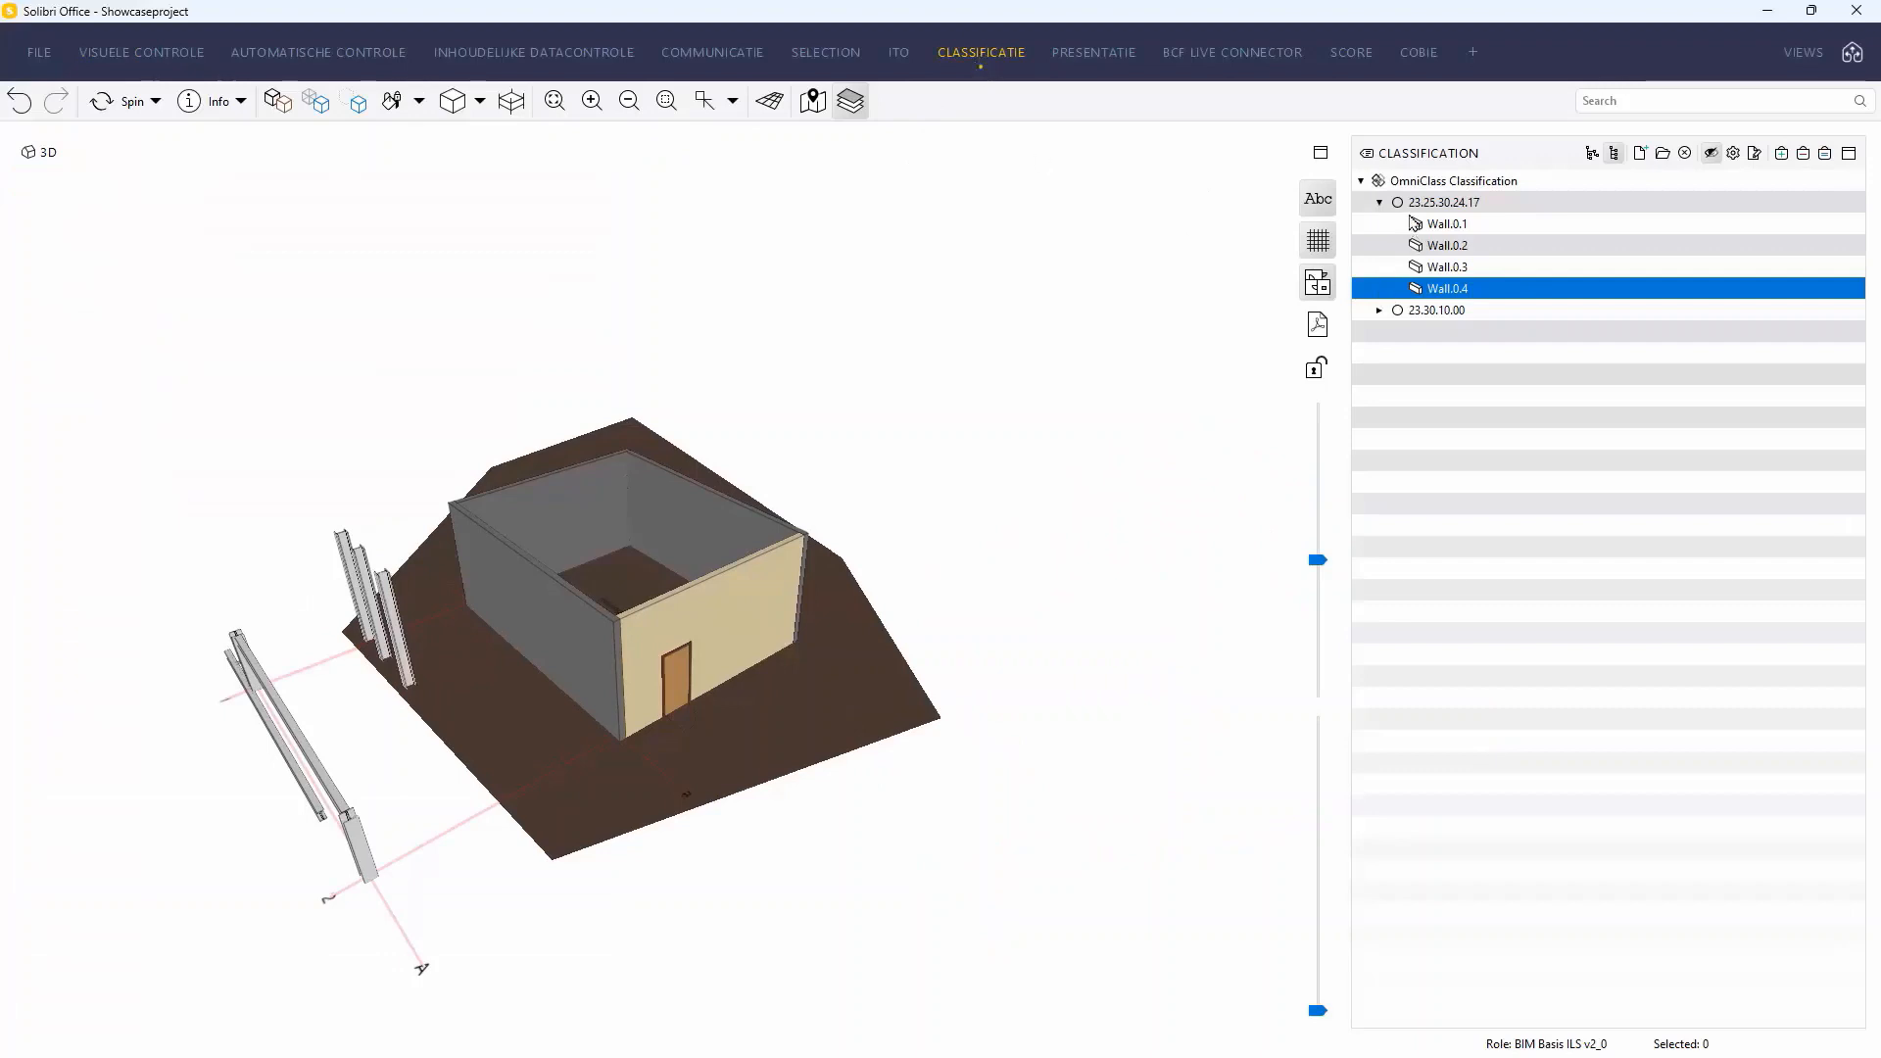
click(1361, 183)
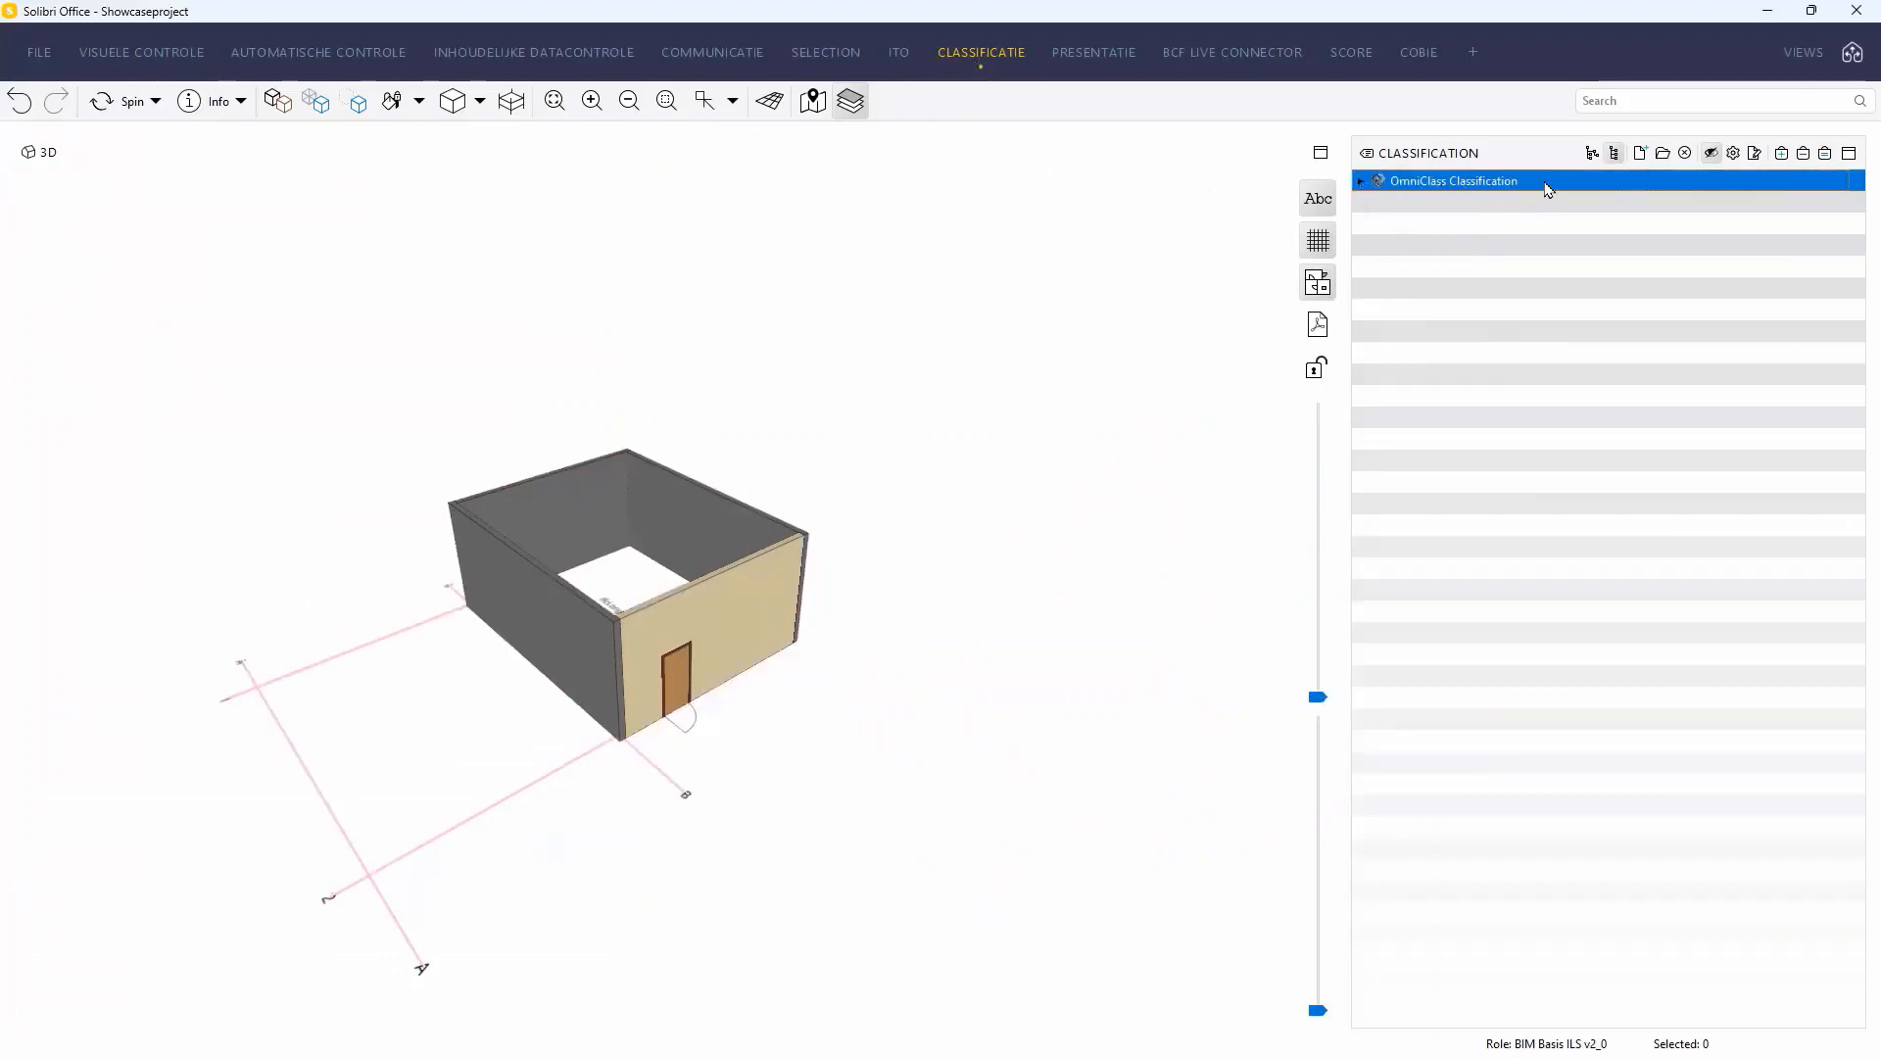
click(1361, 181)
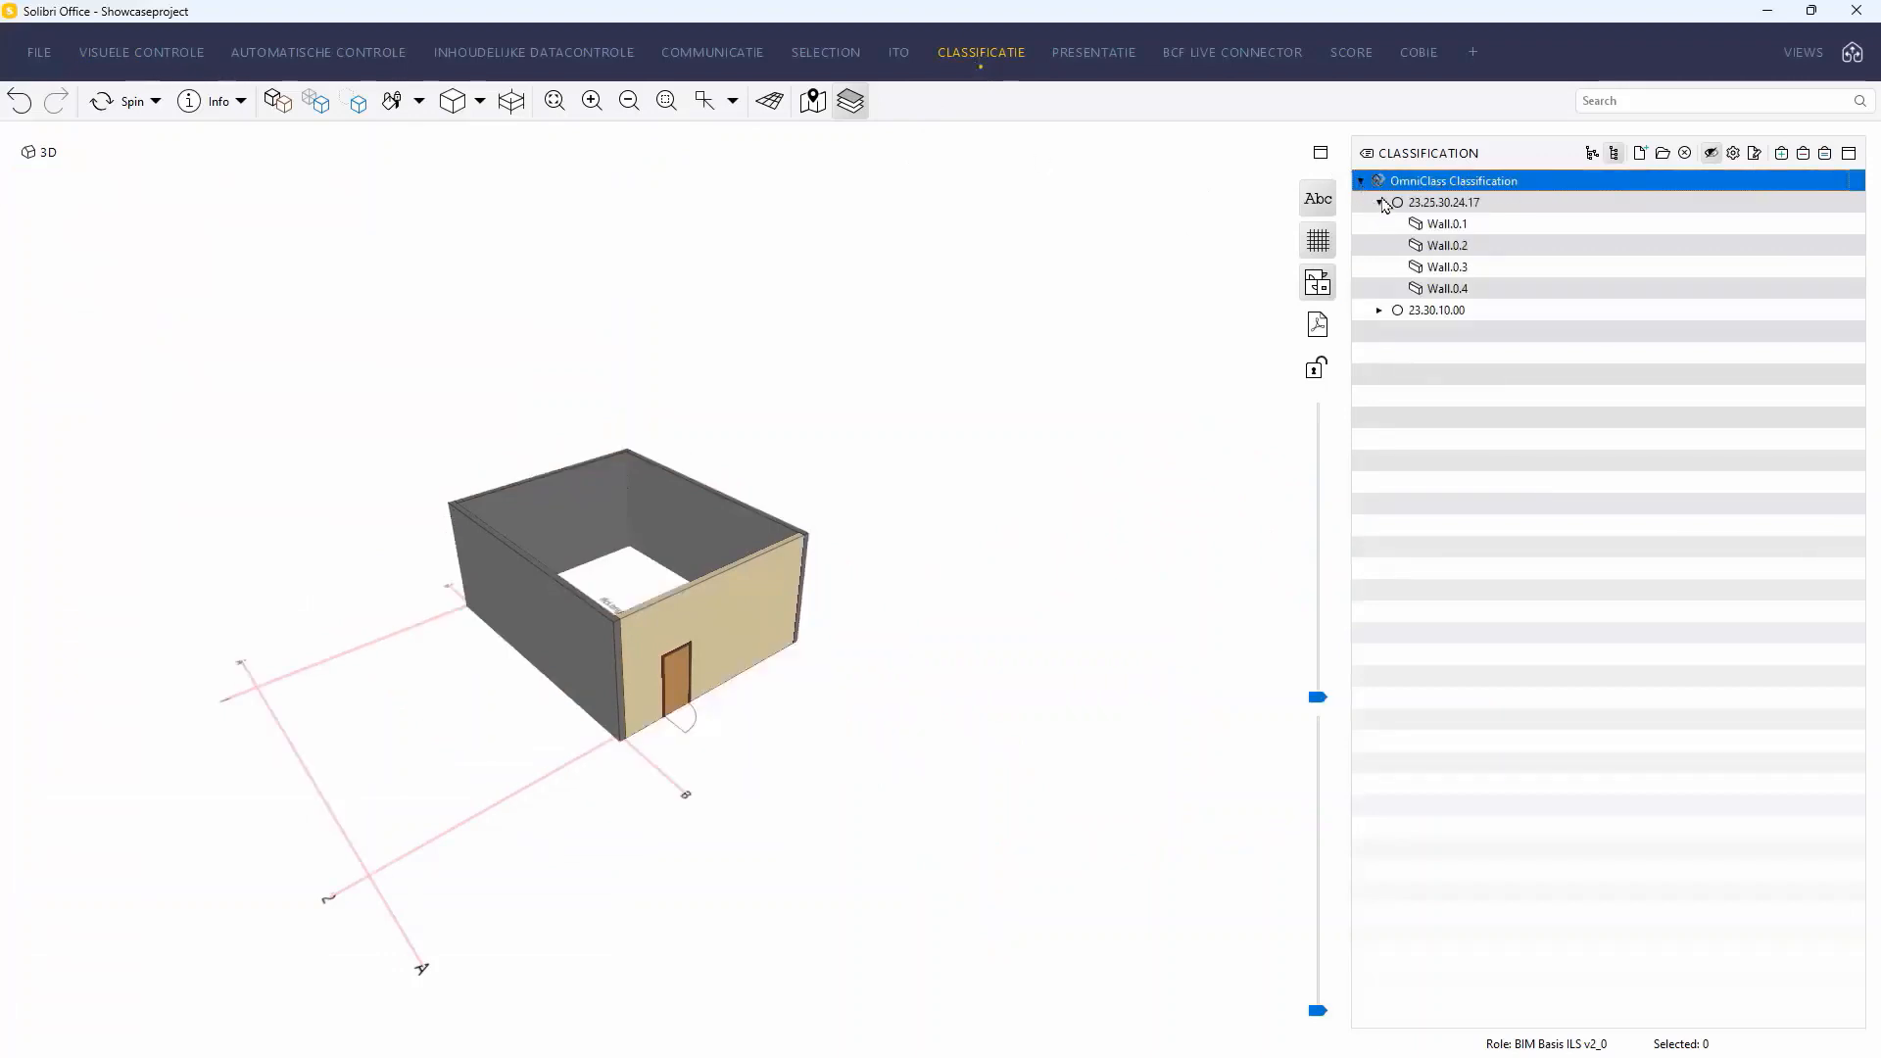
click(1380, 203)
click(1419, 214)
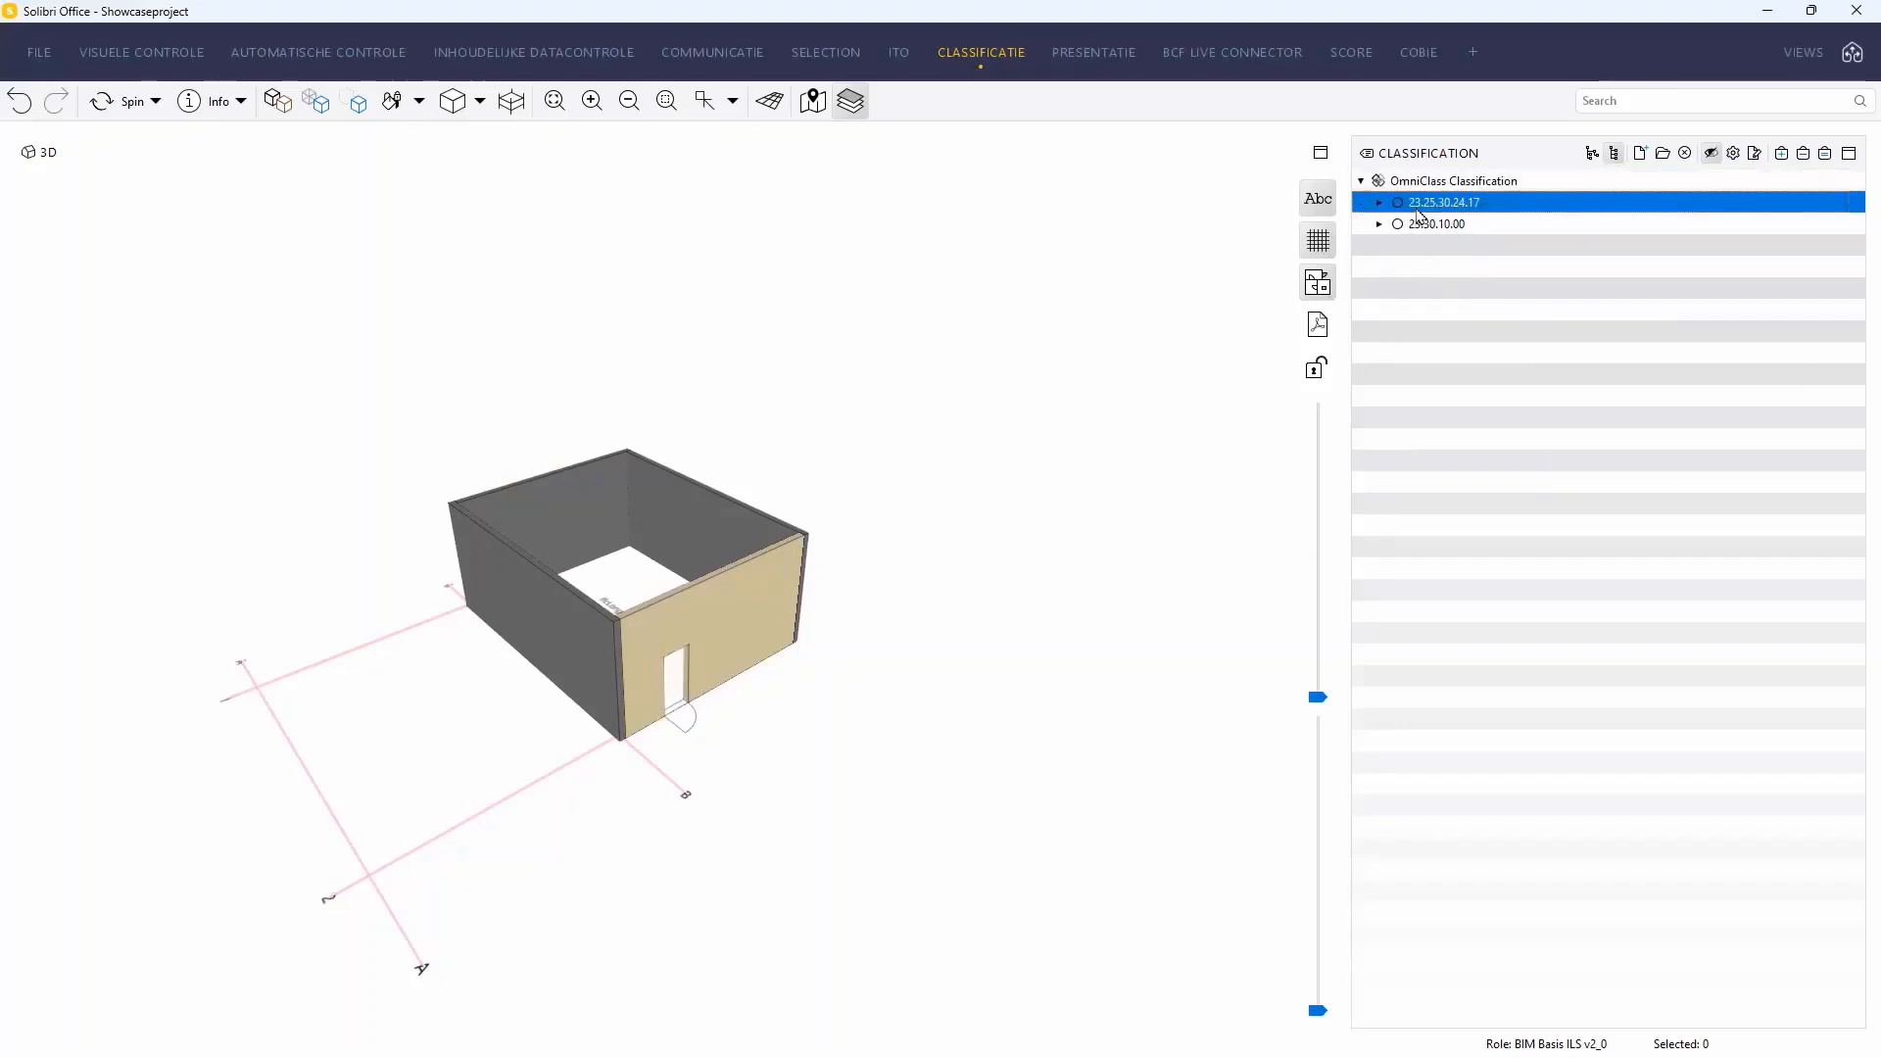
click(1428, 226)
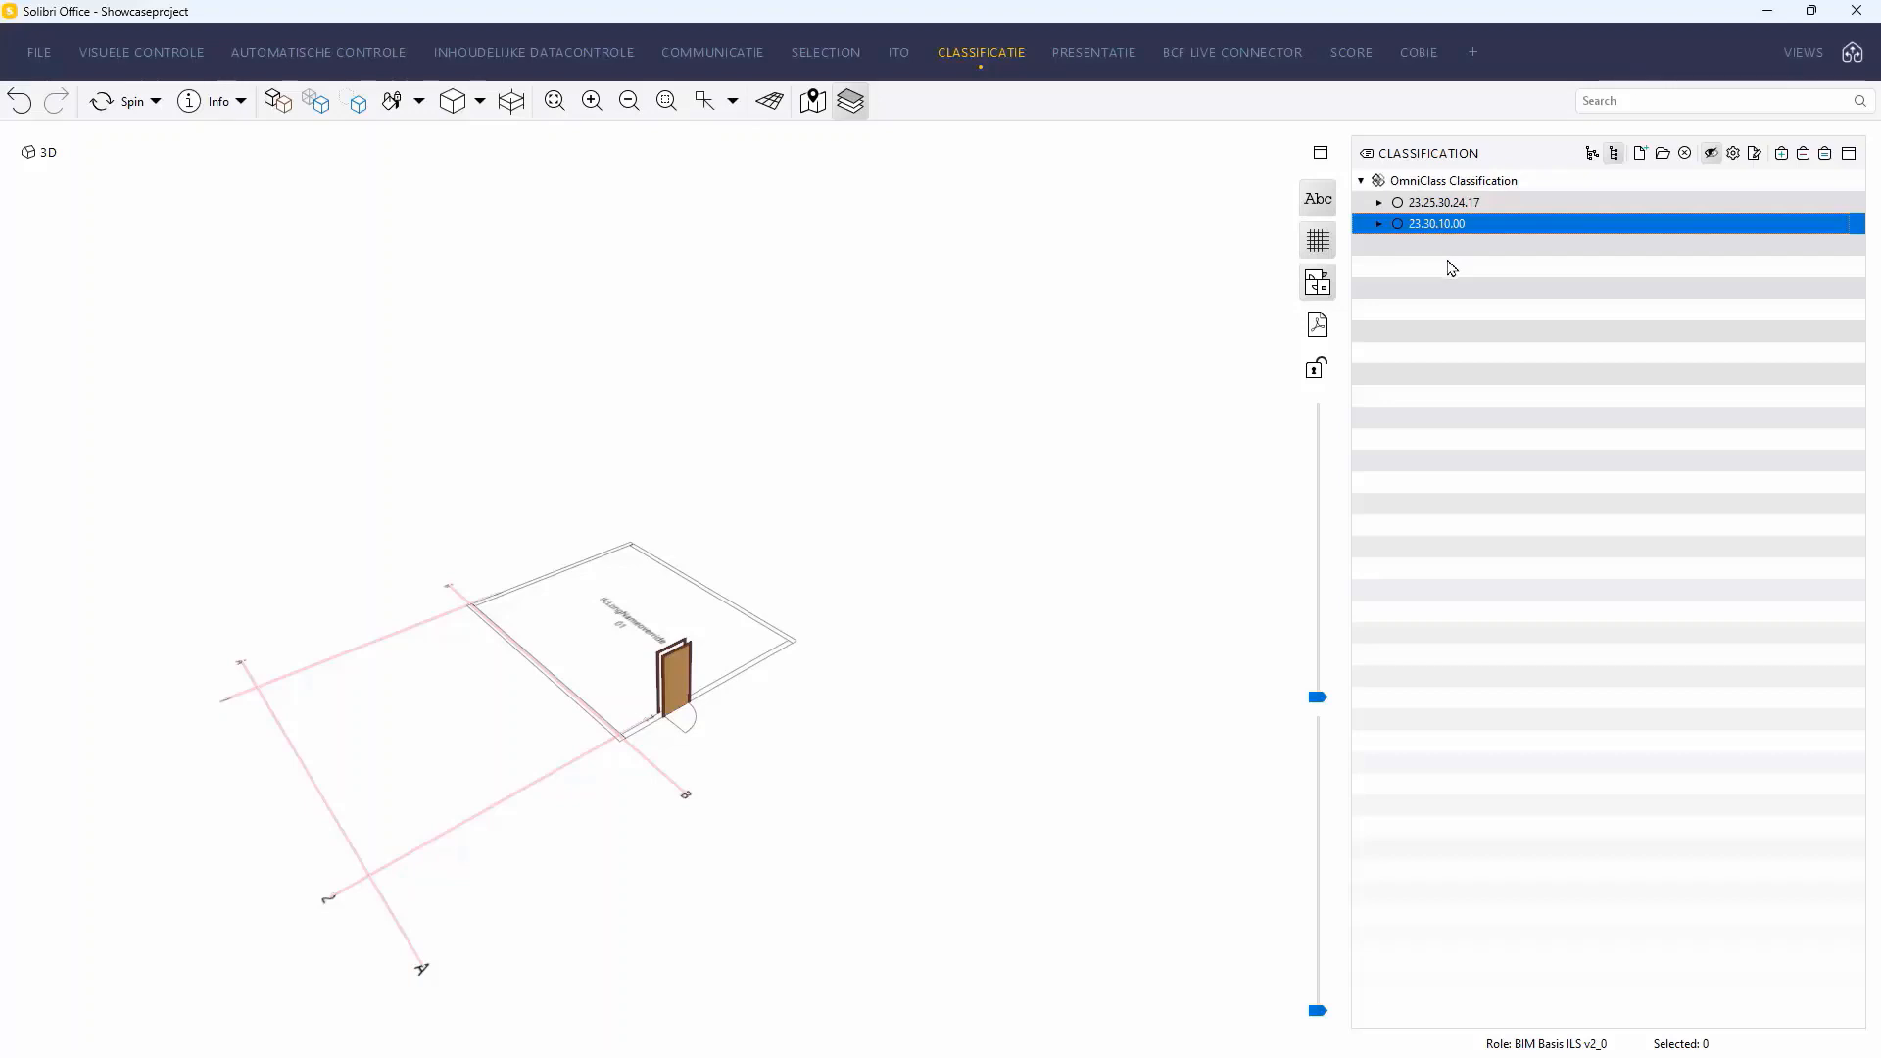
Restore the full model with its spaces displayed and open the information of the space enclosed by the walls.
click(279, 103)
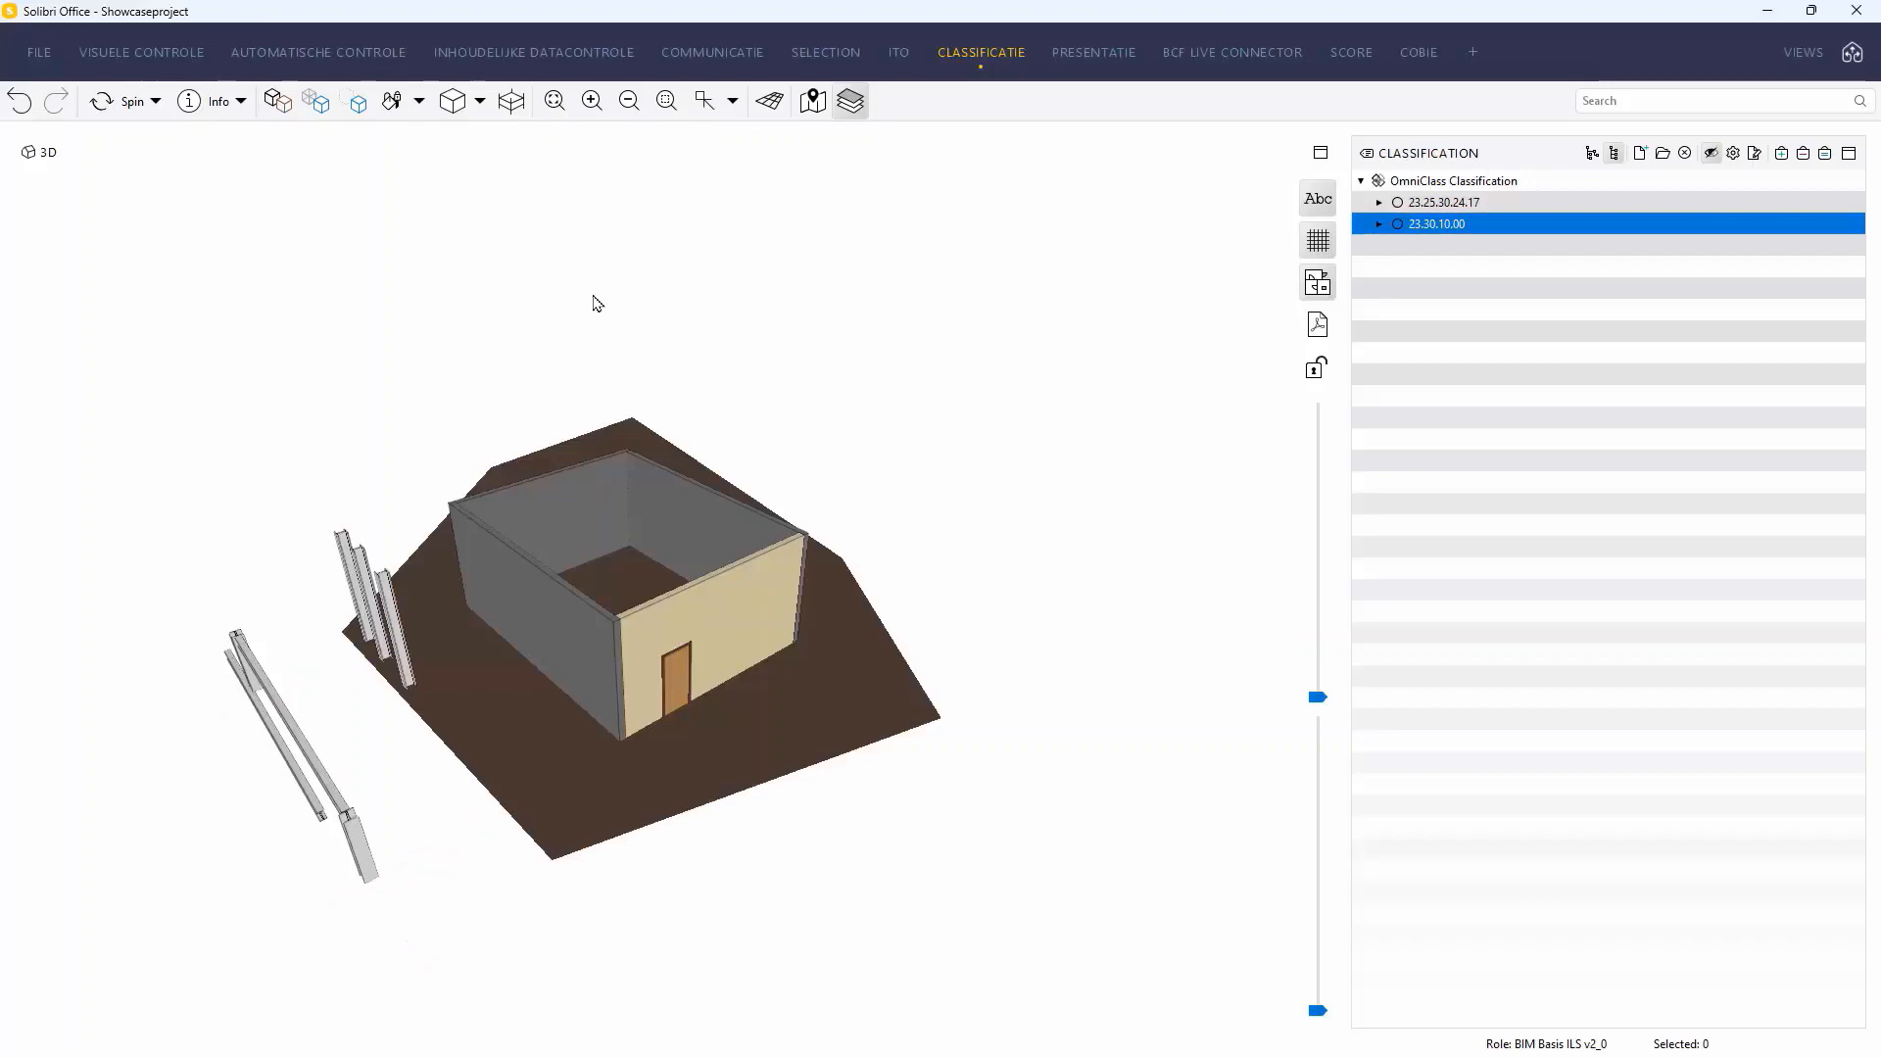
click(453, 108)
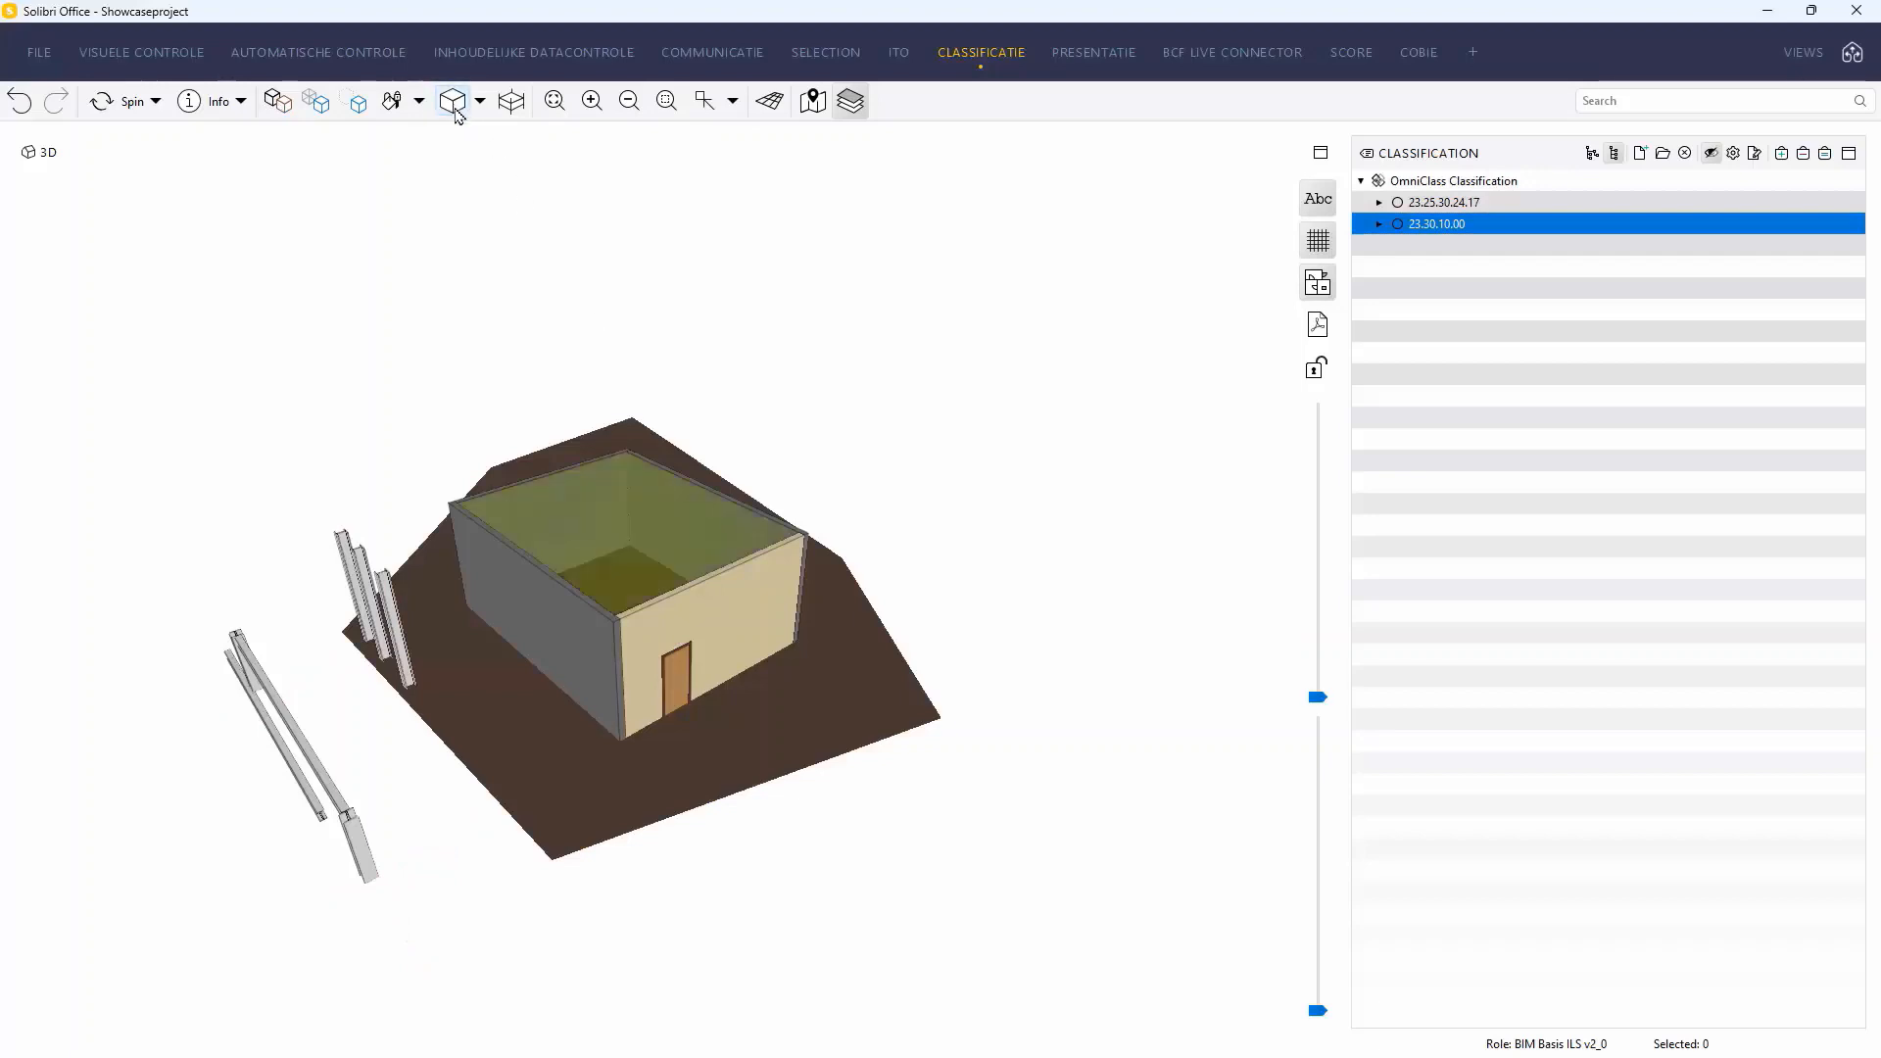
double_click(659, 521)
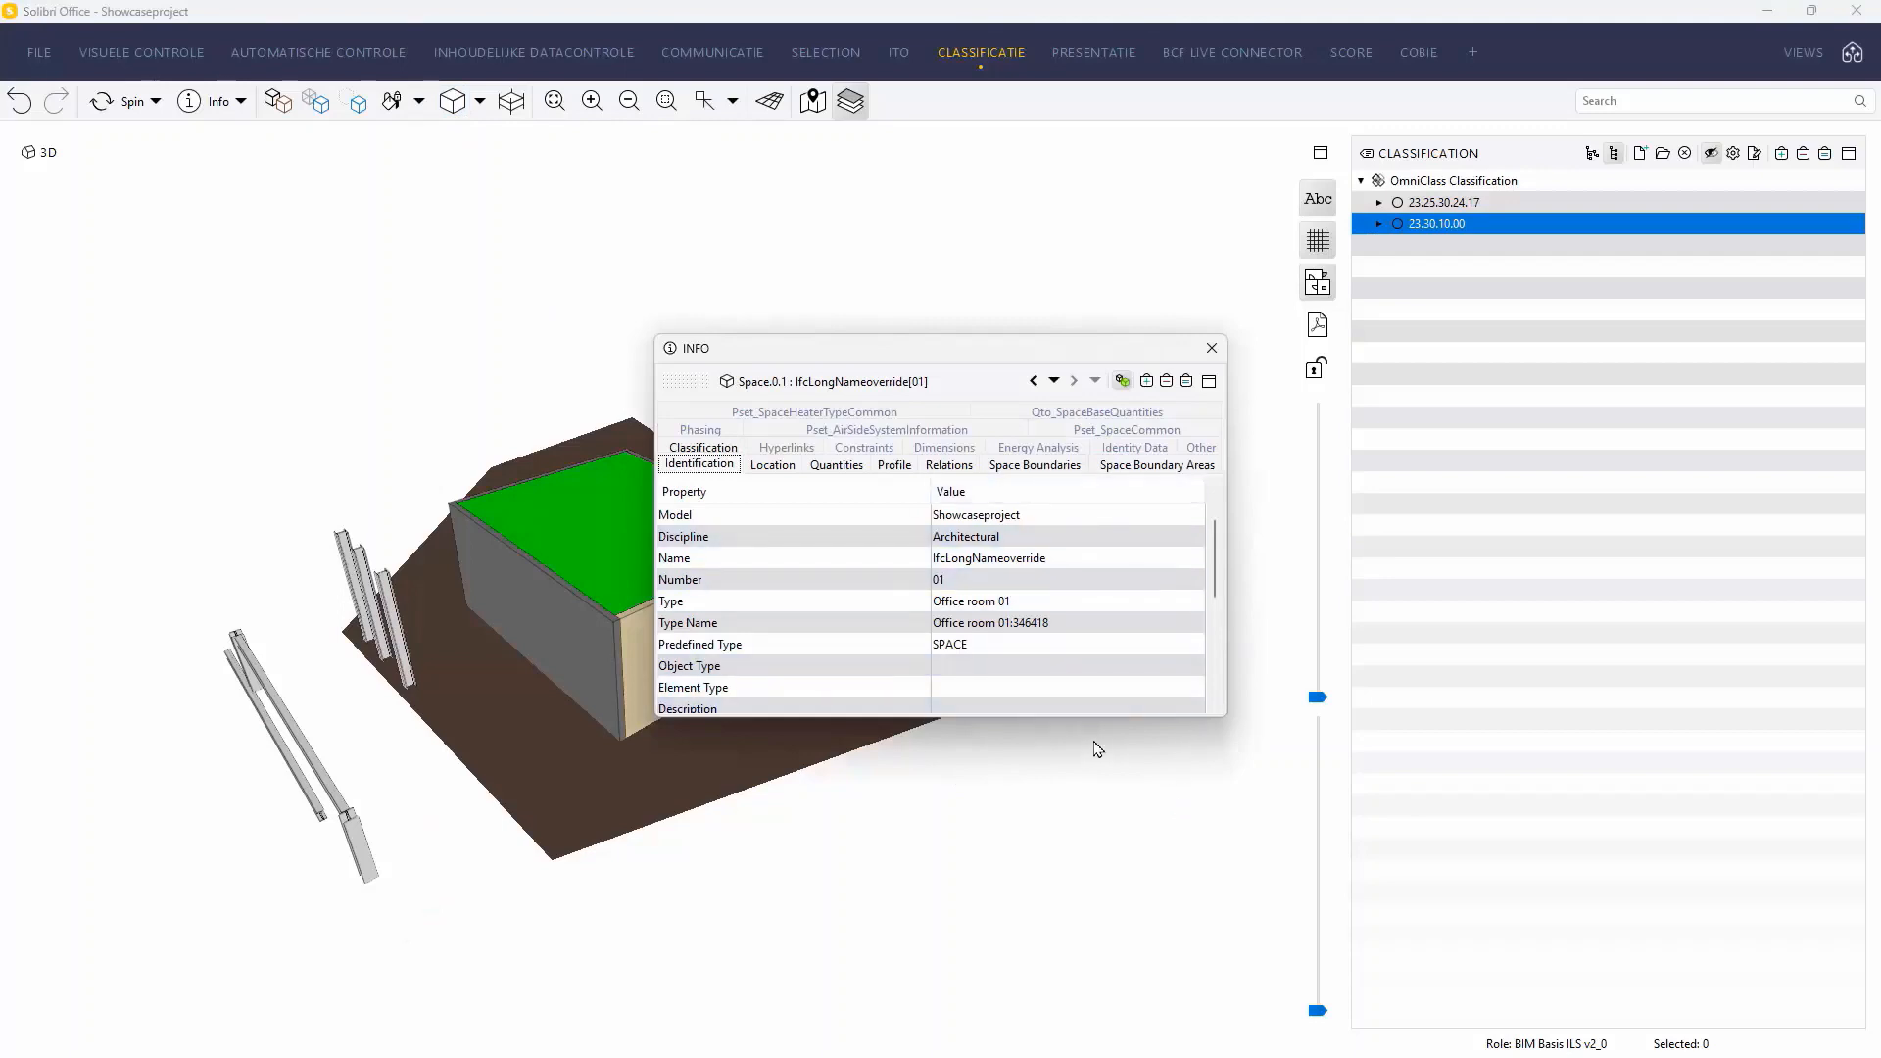
Examine the space's identification properties and its Pset_SpaceCommon set, and close its information window.
drag(1195, 721, 1220, 945)
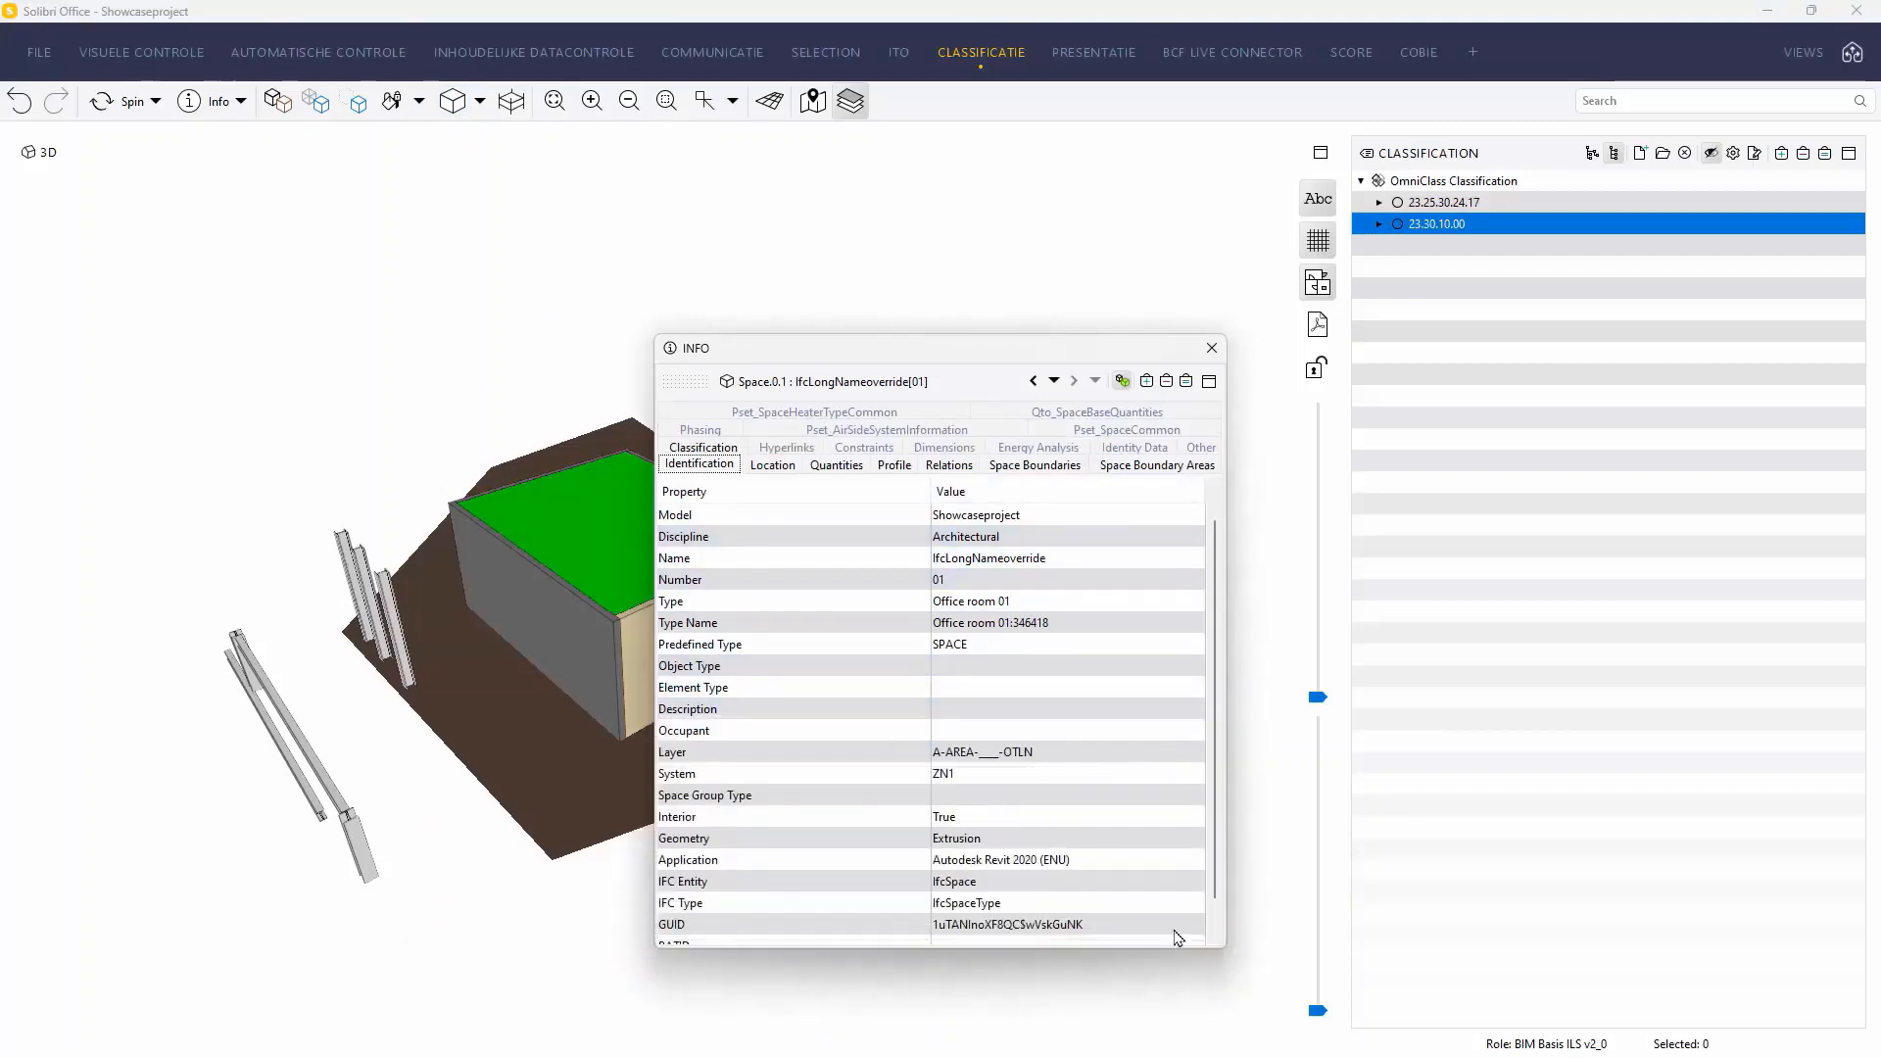
click(770, 627)
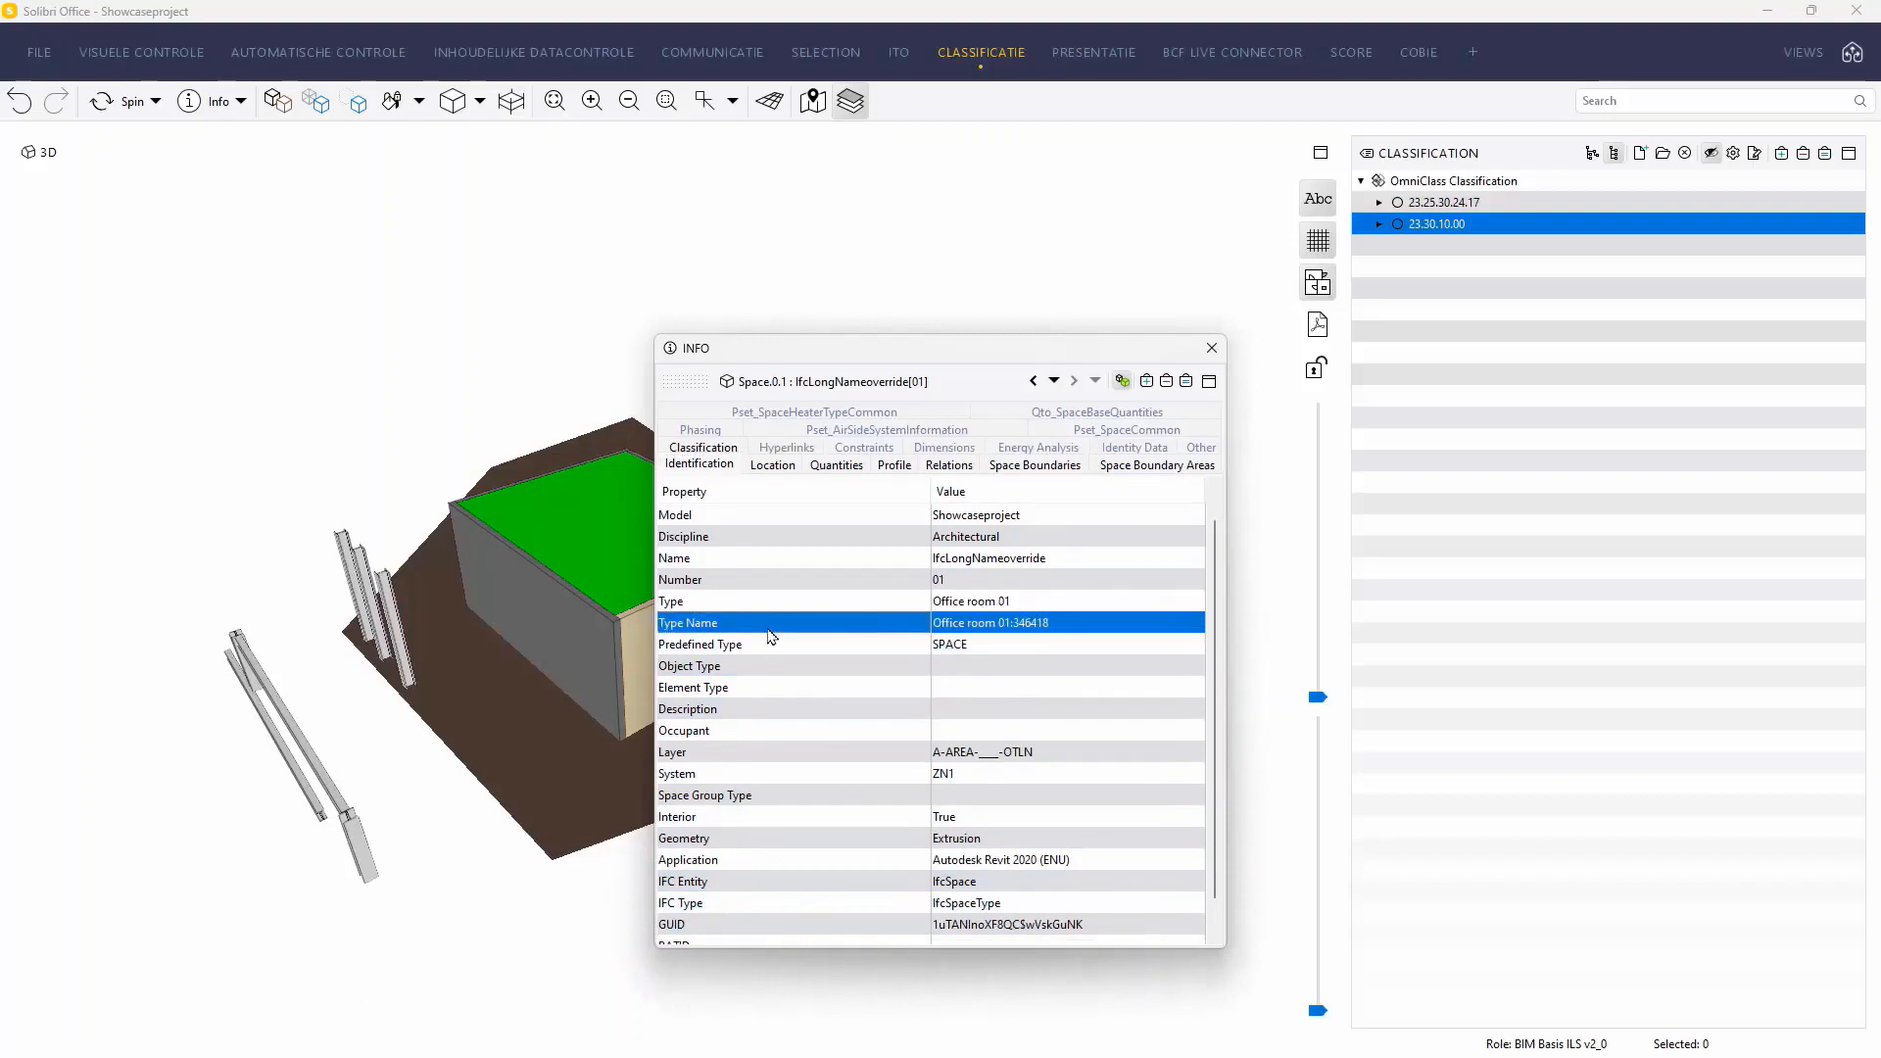
scroll(867, 725, down, 1)
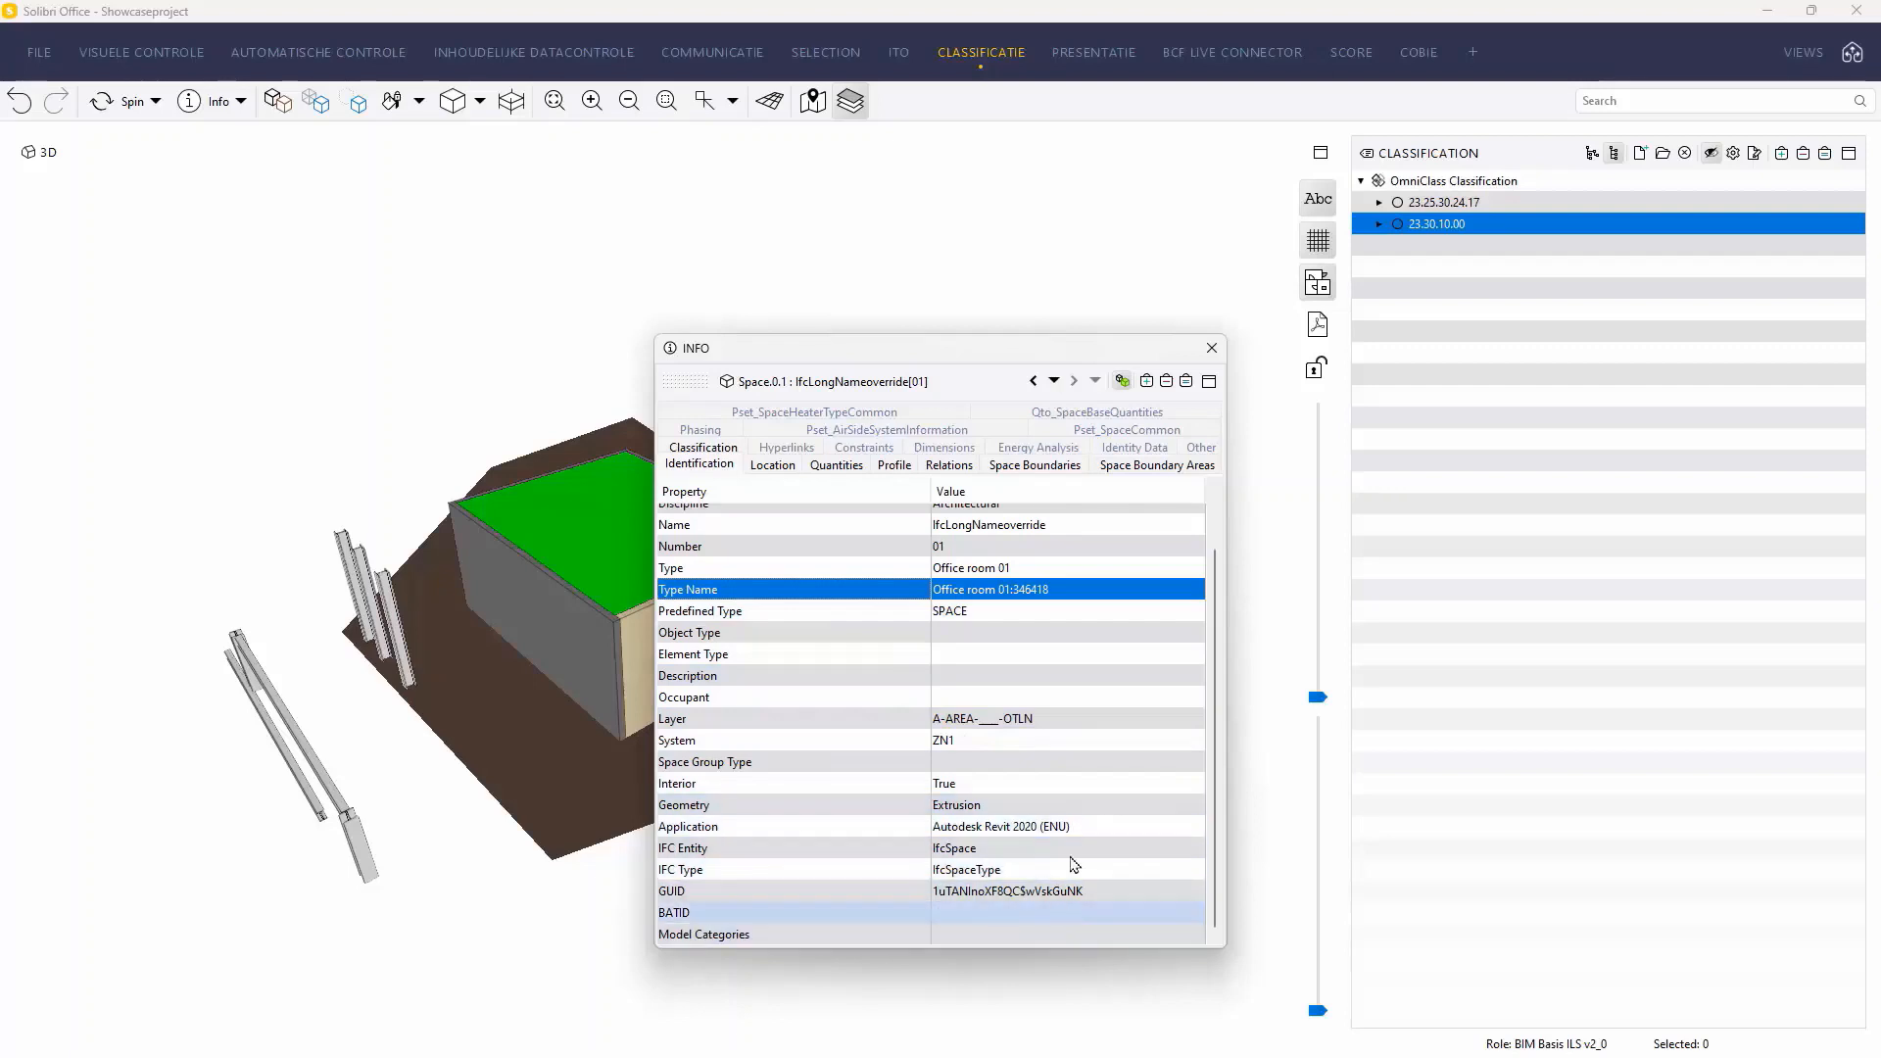
click(1106, 432)
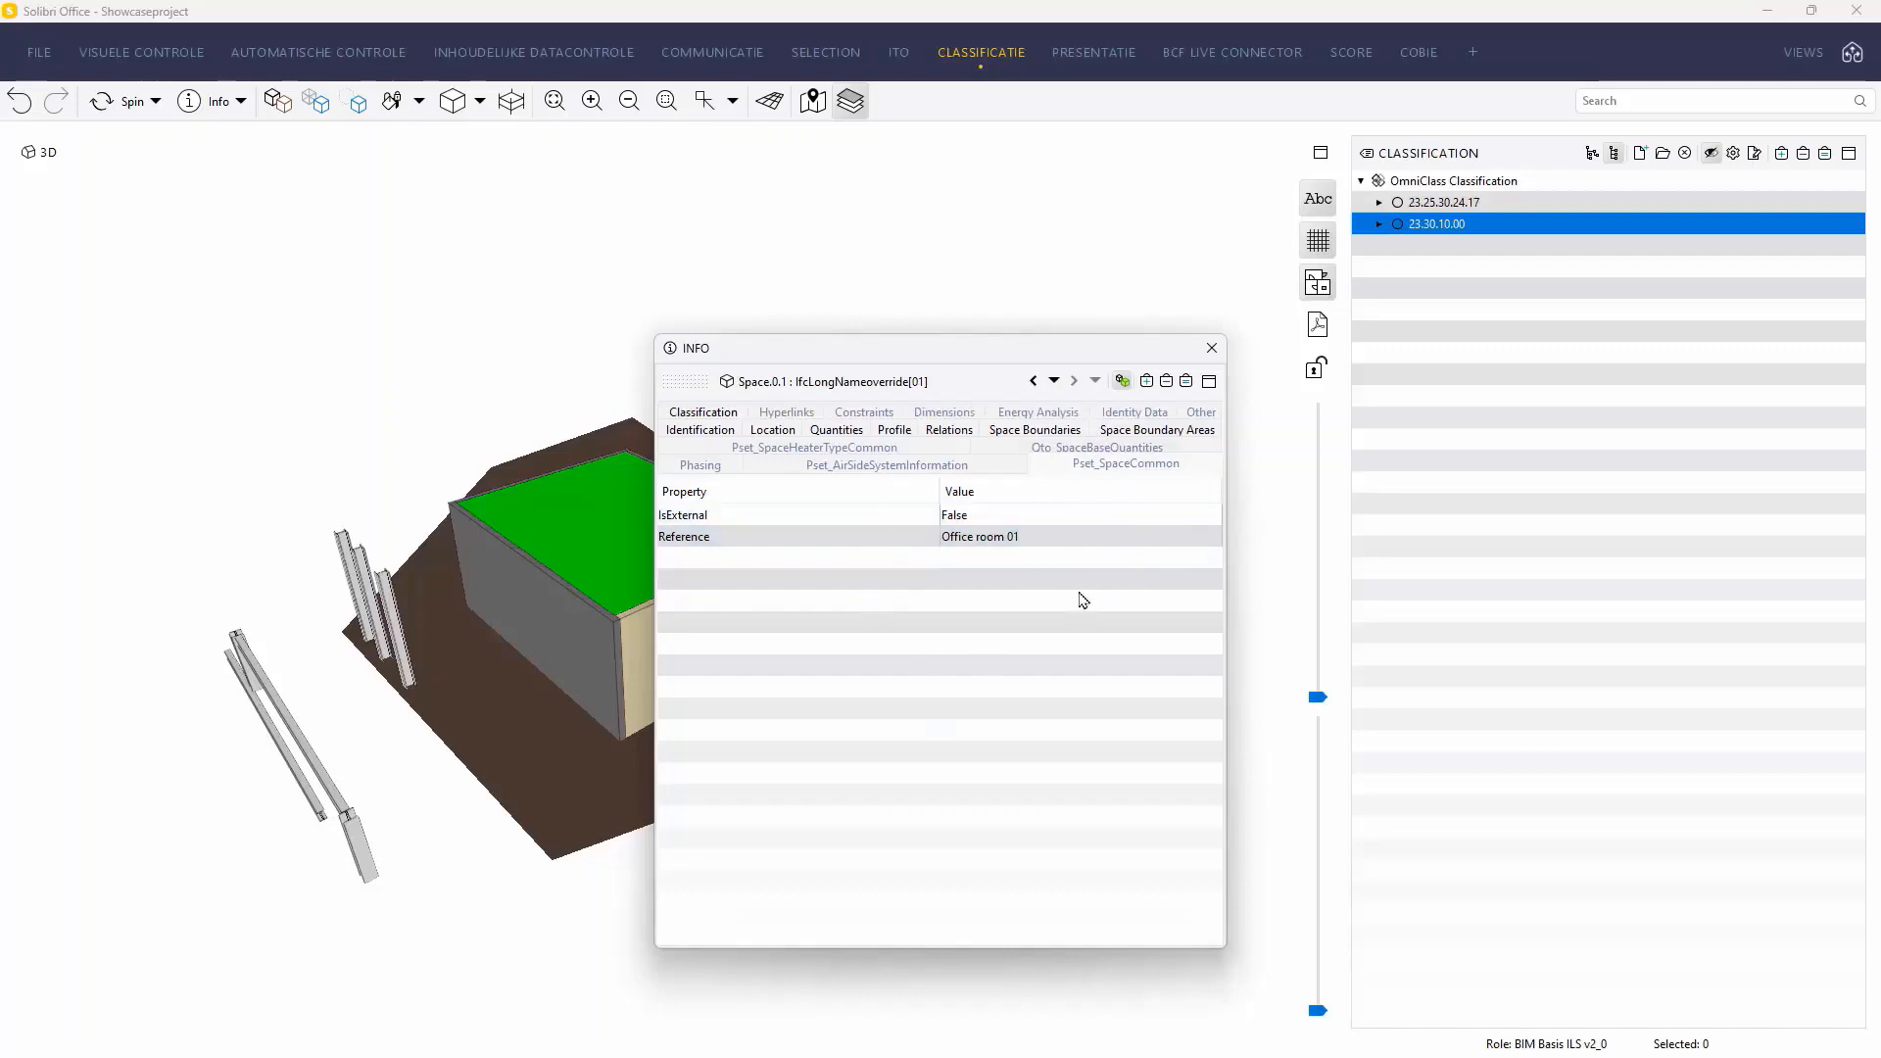
click(1212, 348)
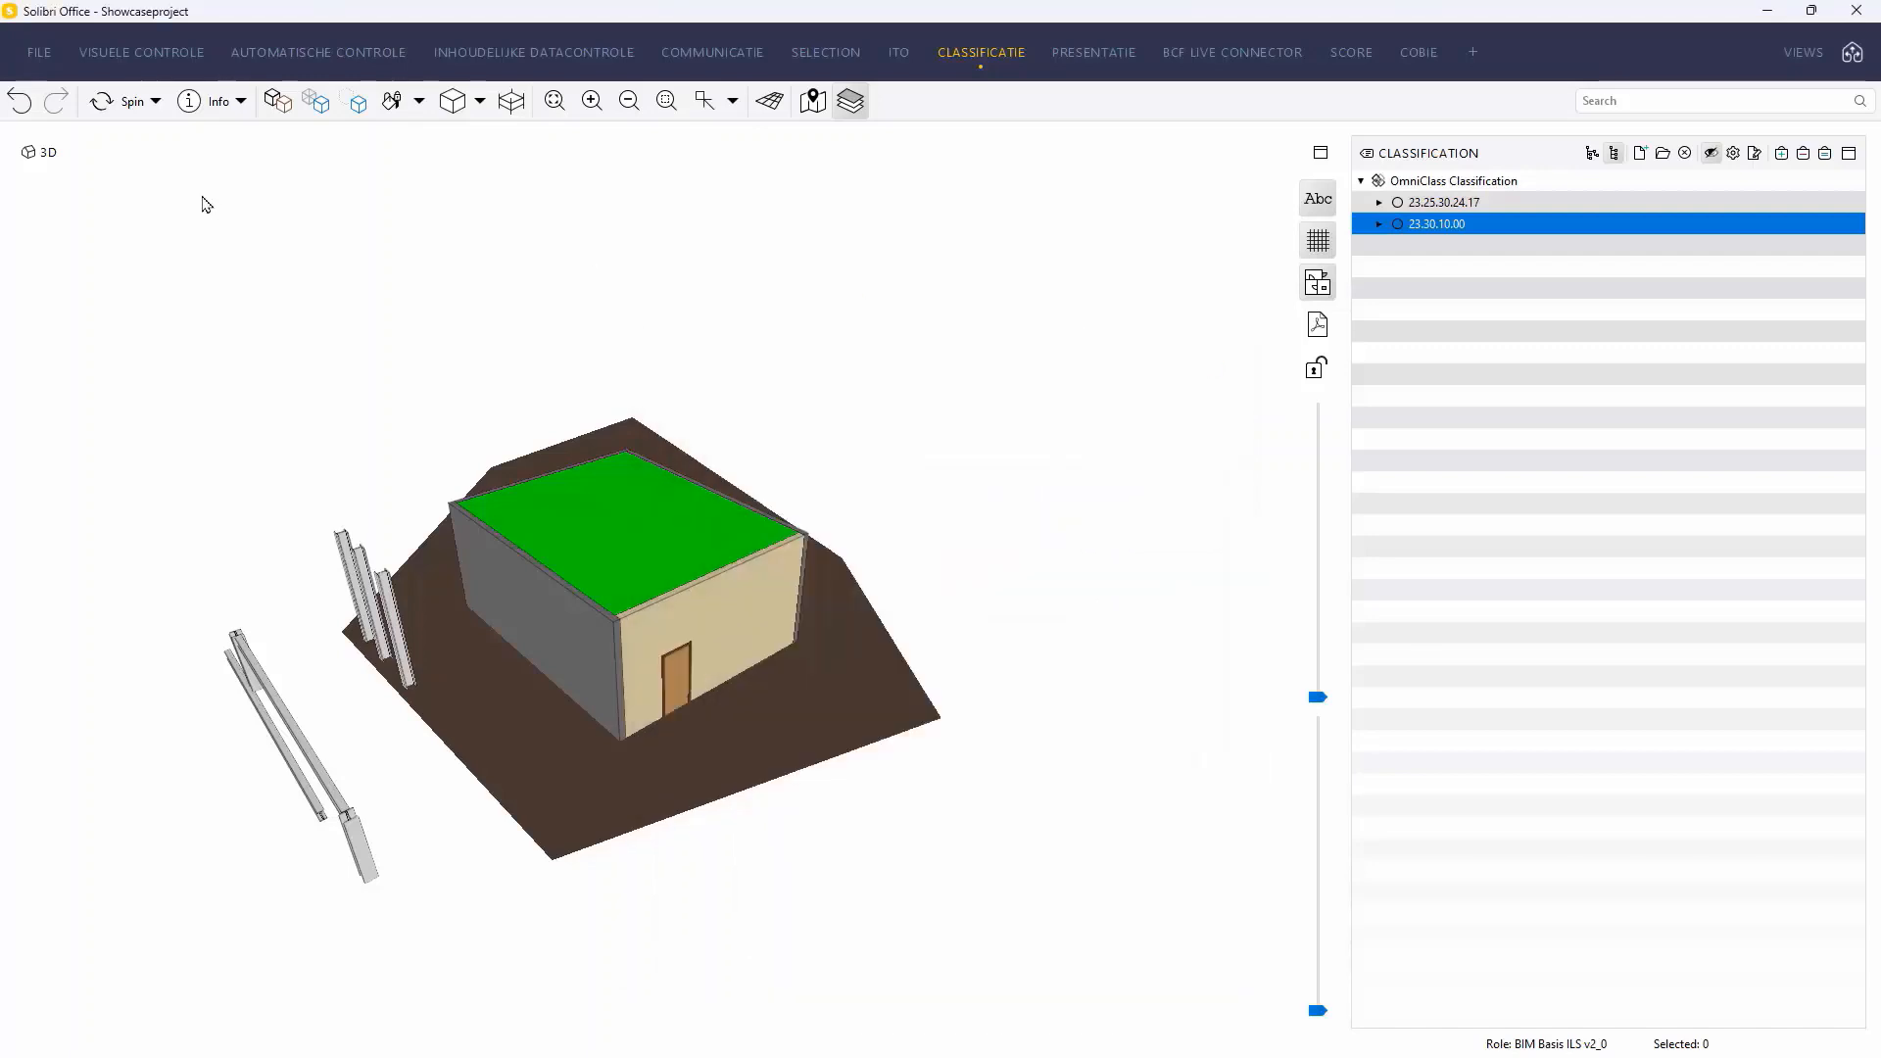
Review the spatial structure in the model tree, from the site IfcSite - Naming through building Showcase1 to Level 1.
click(160, 62)
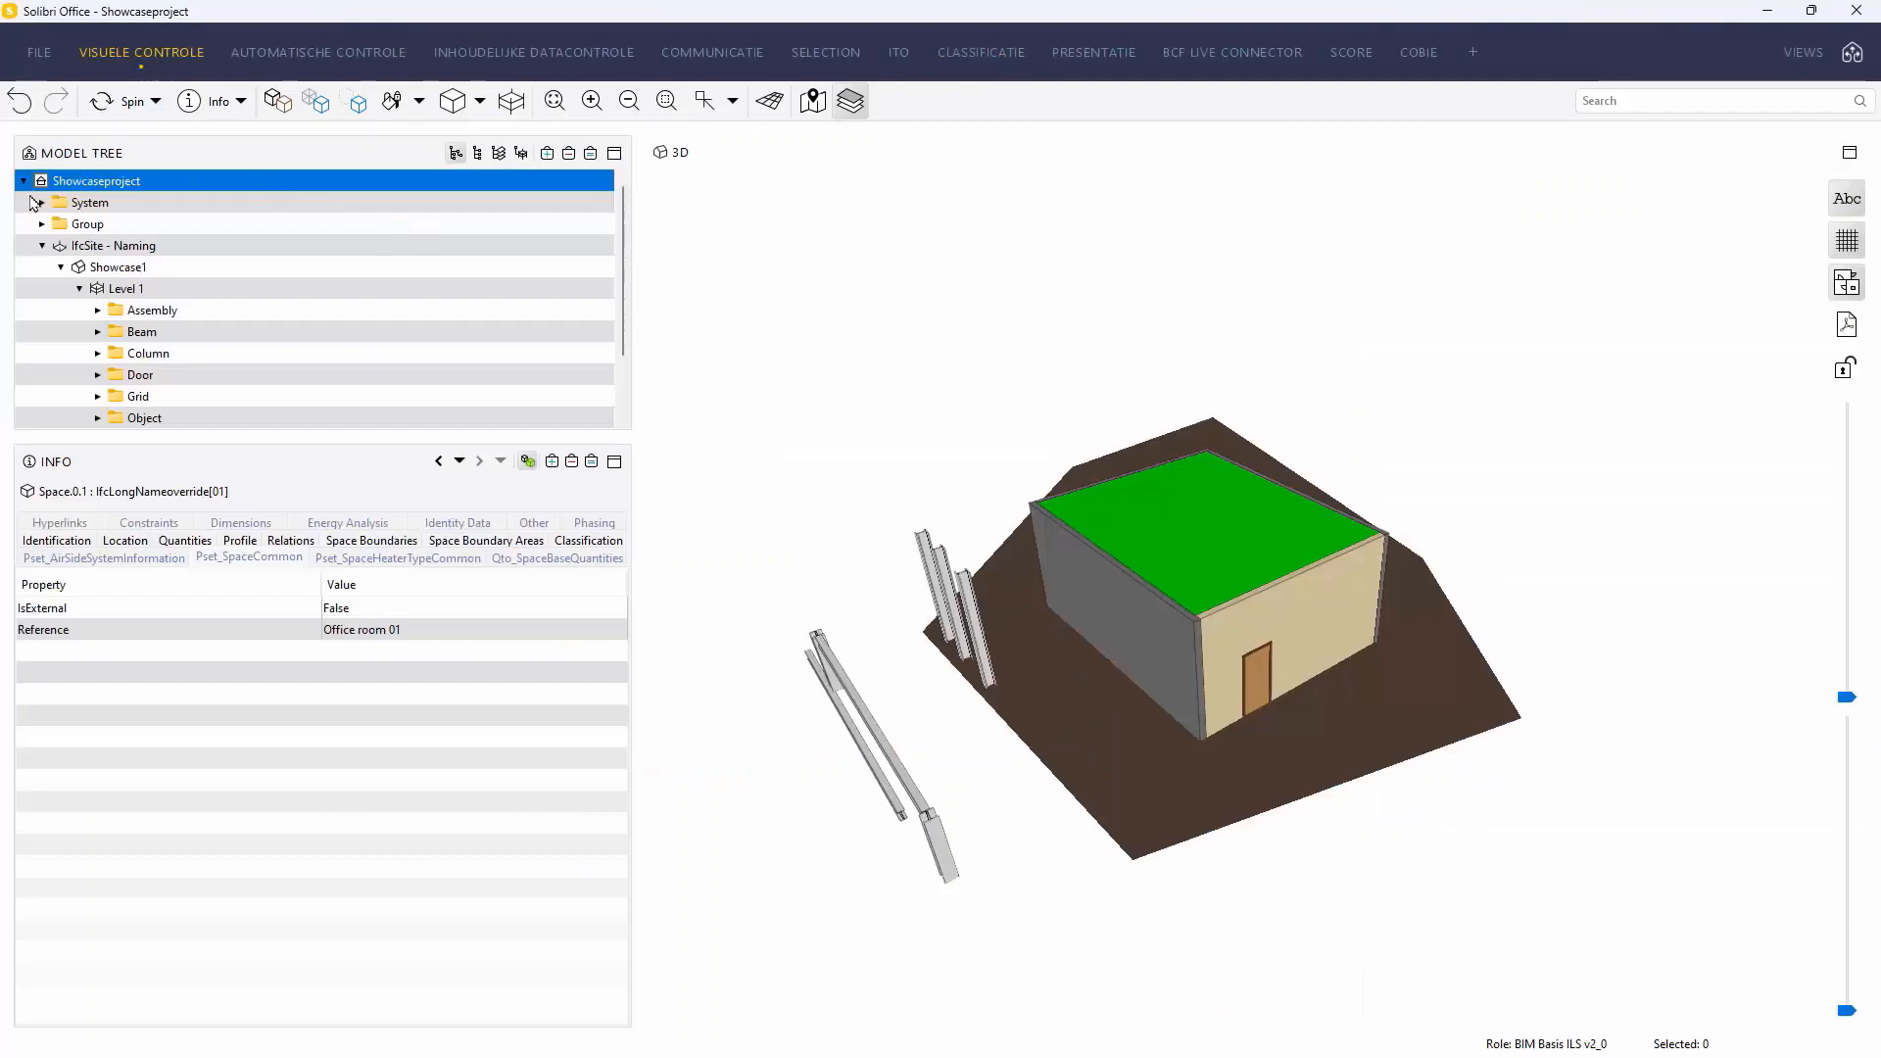
click(42, 246)
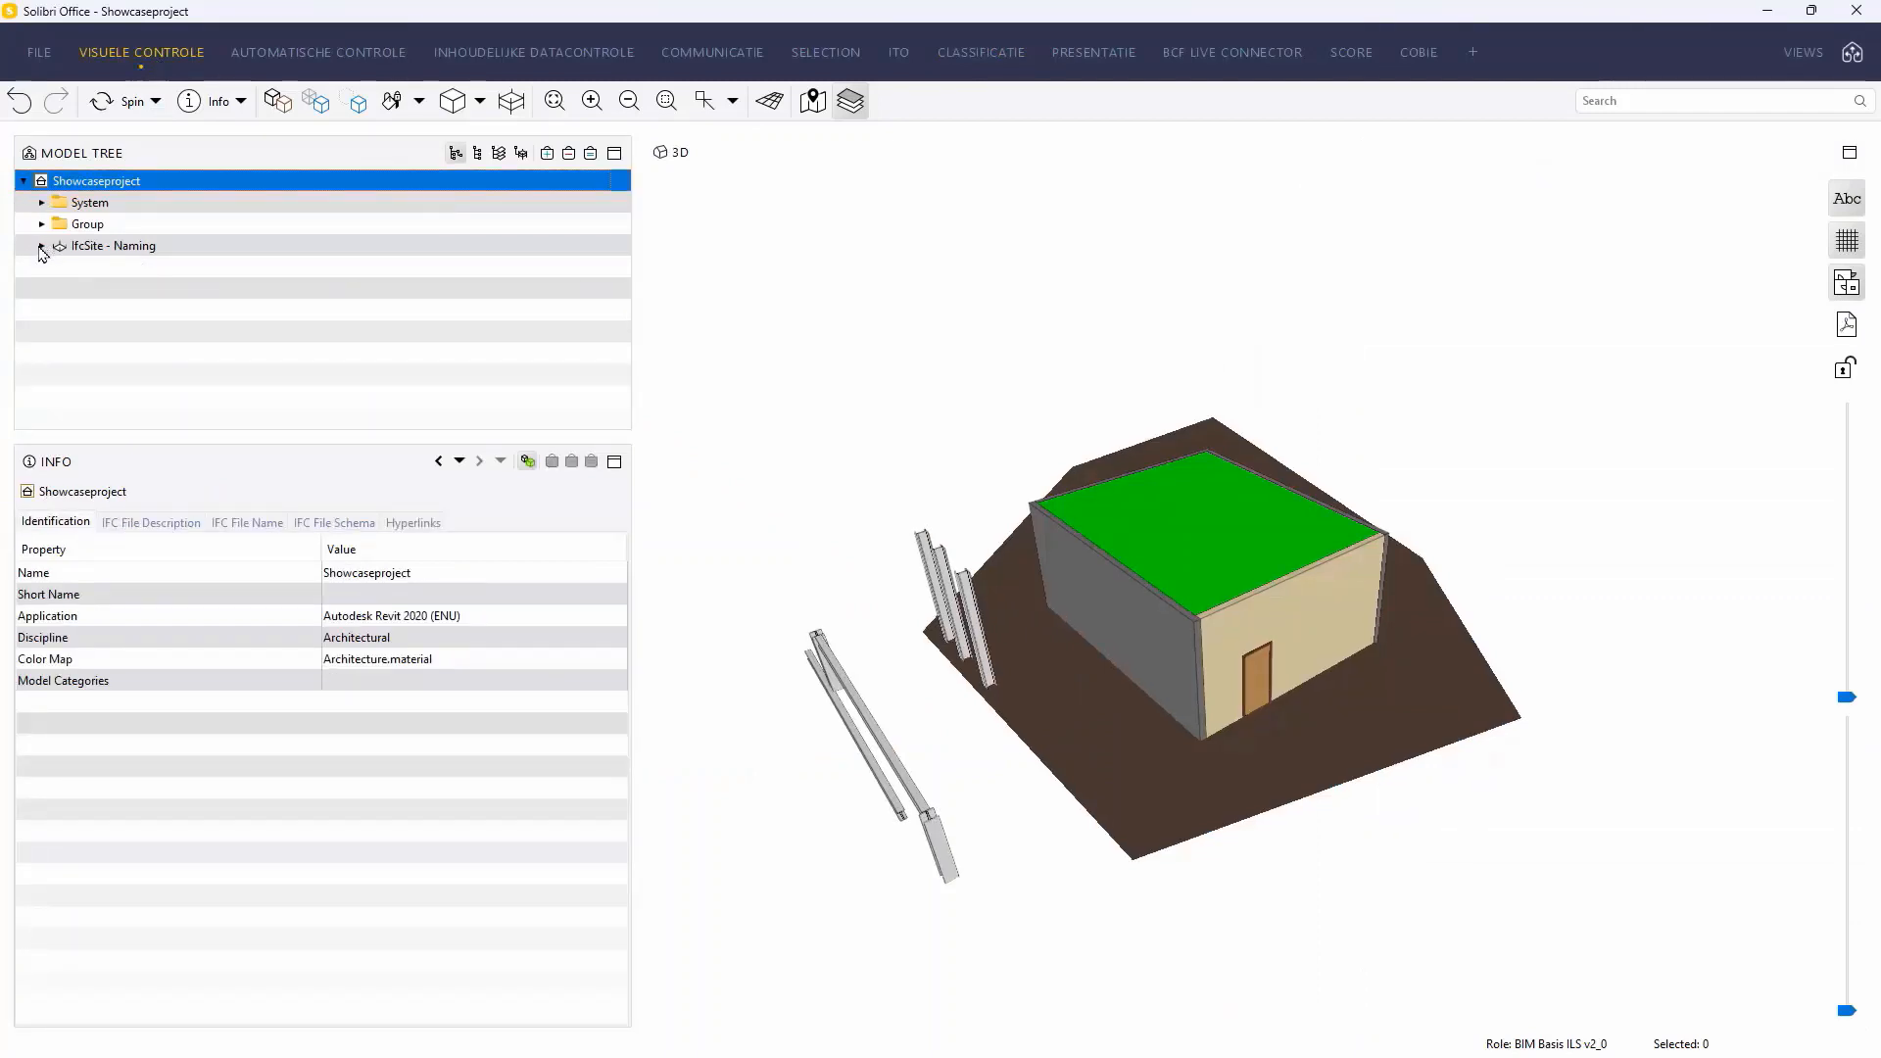
click(42, 247)
click(111, 253)
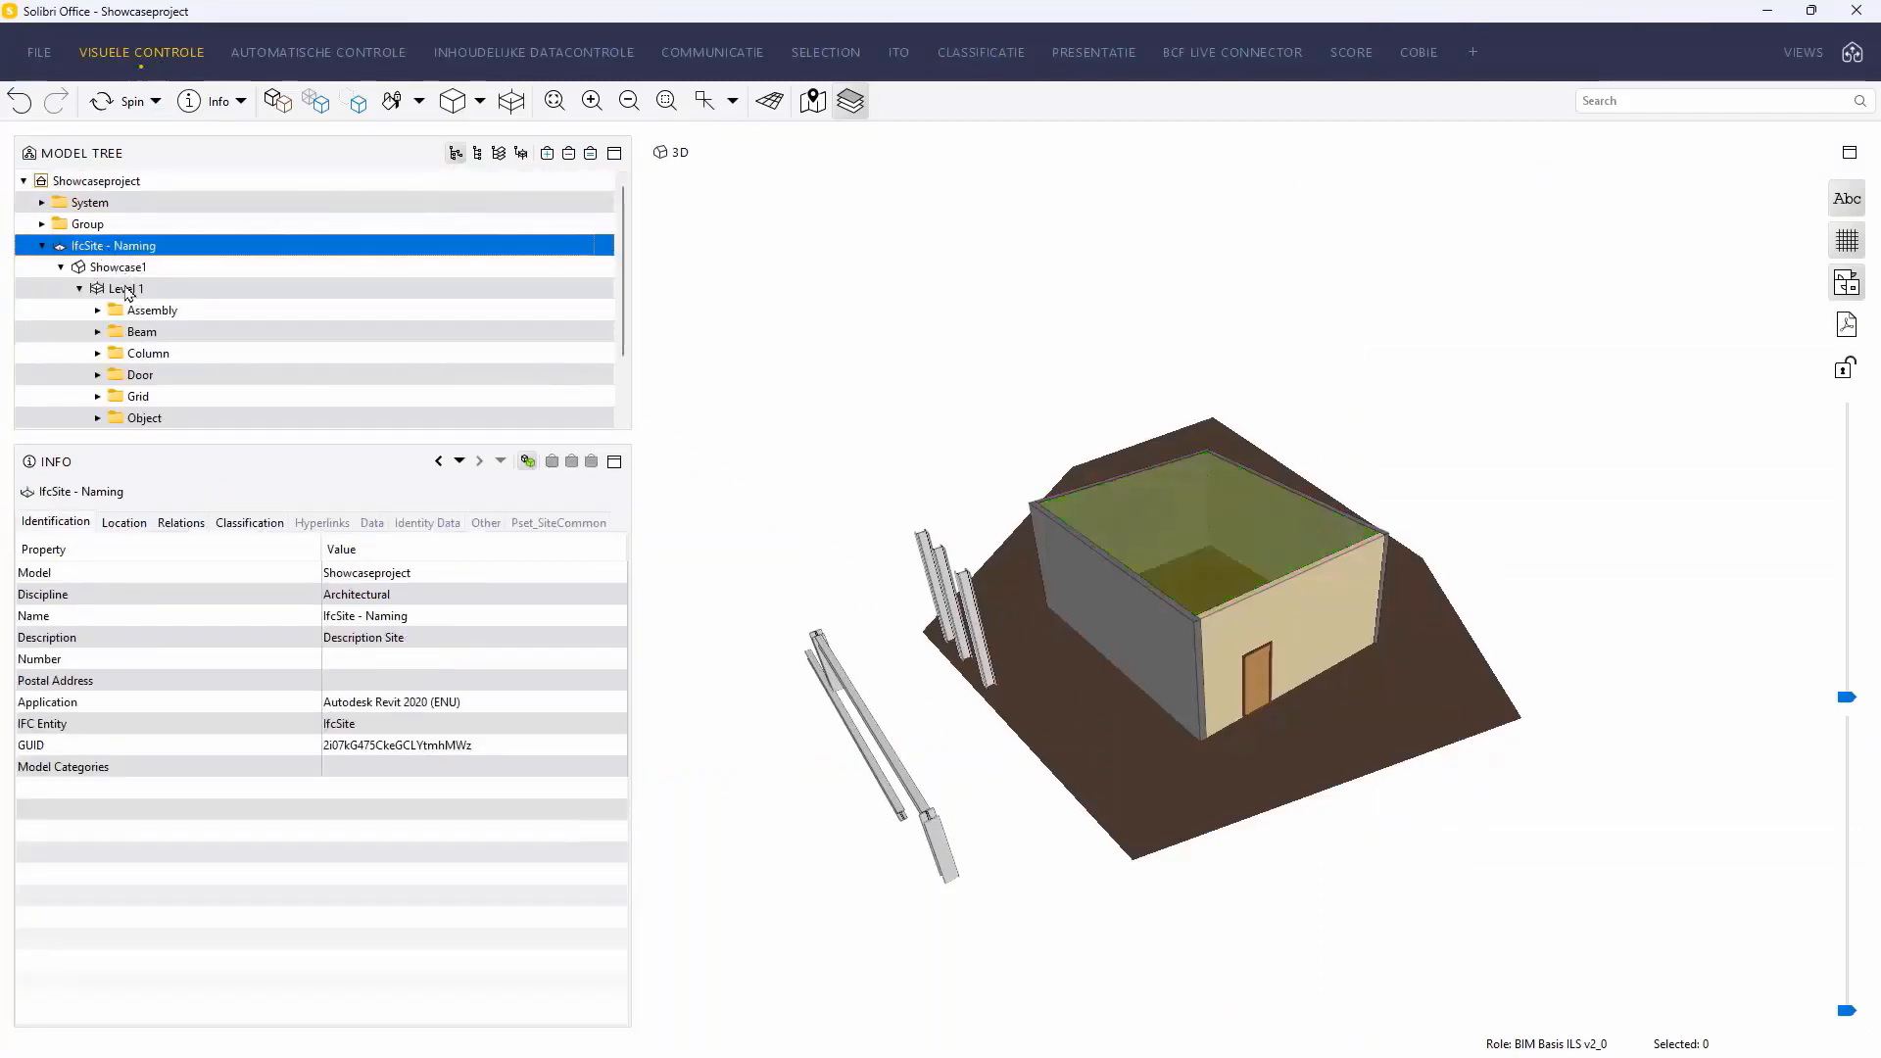
click(120, 268)
click(132, 291)
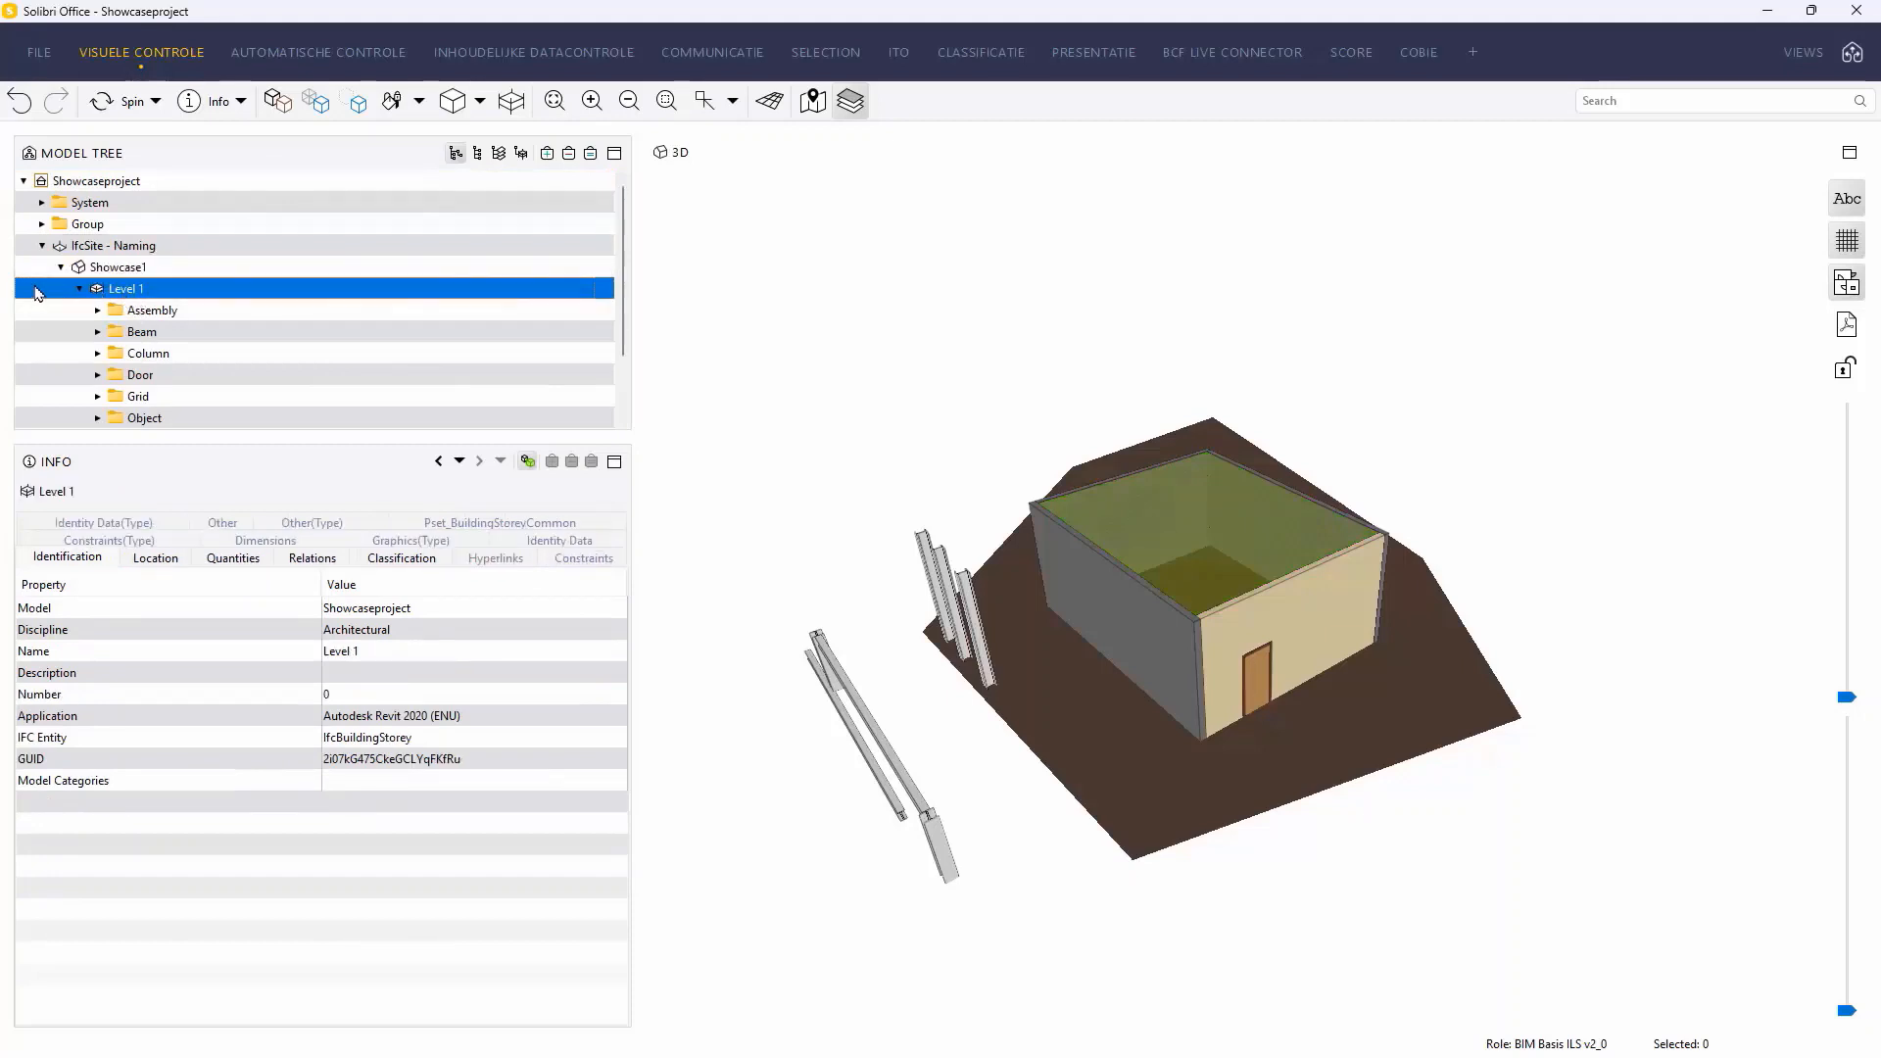
Collapse Level 1 in the model tree and compare the identification data of Level 1 and Level 2.
click(79, 289)
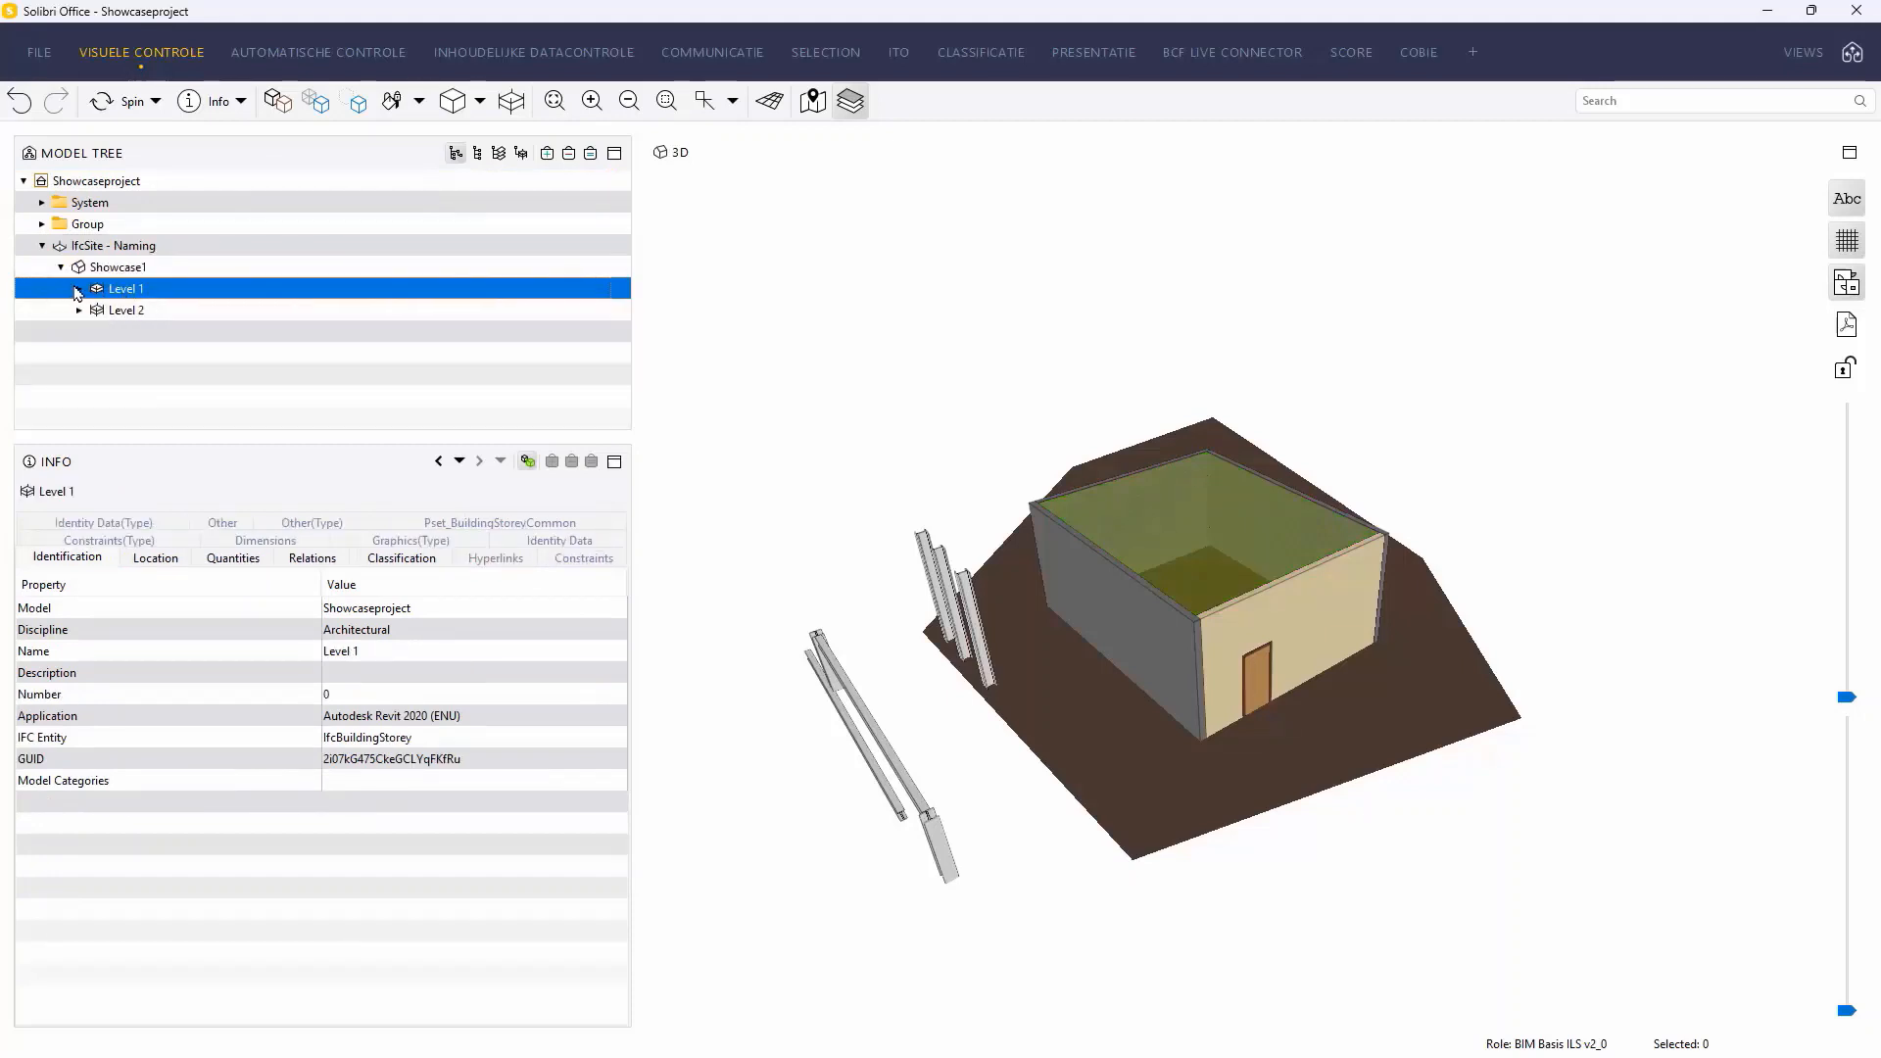
click(129, 311)
click(133, 293)
click(146, 312)
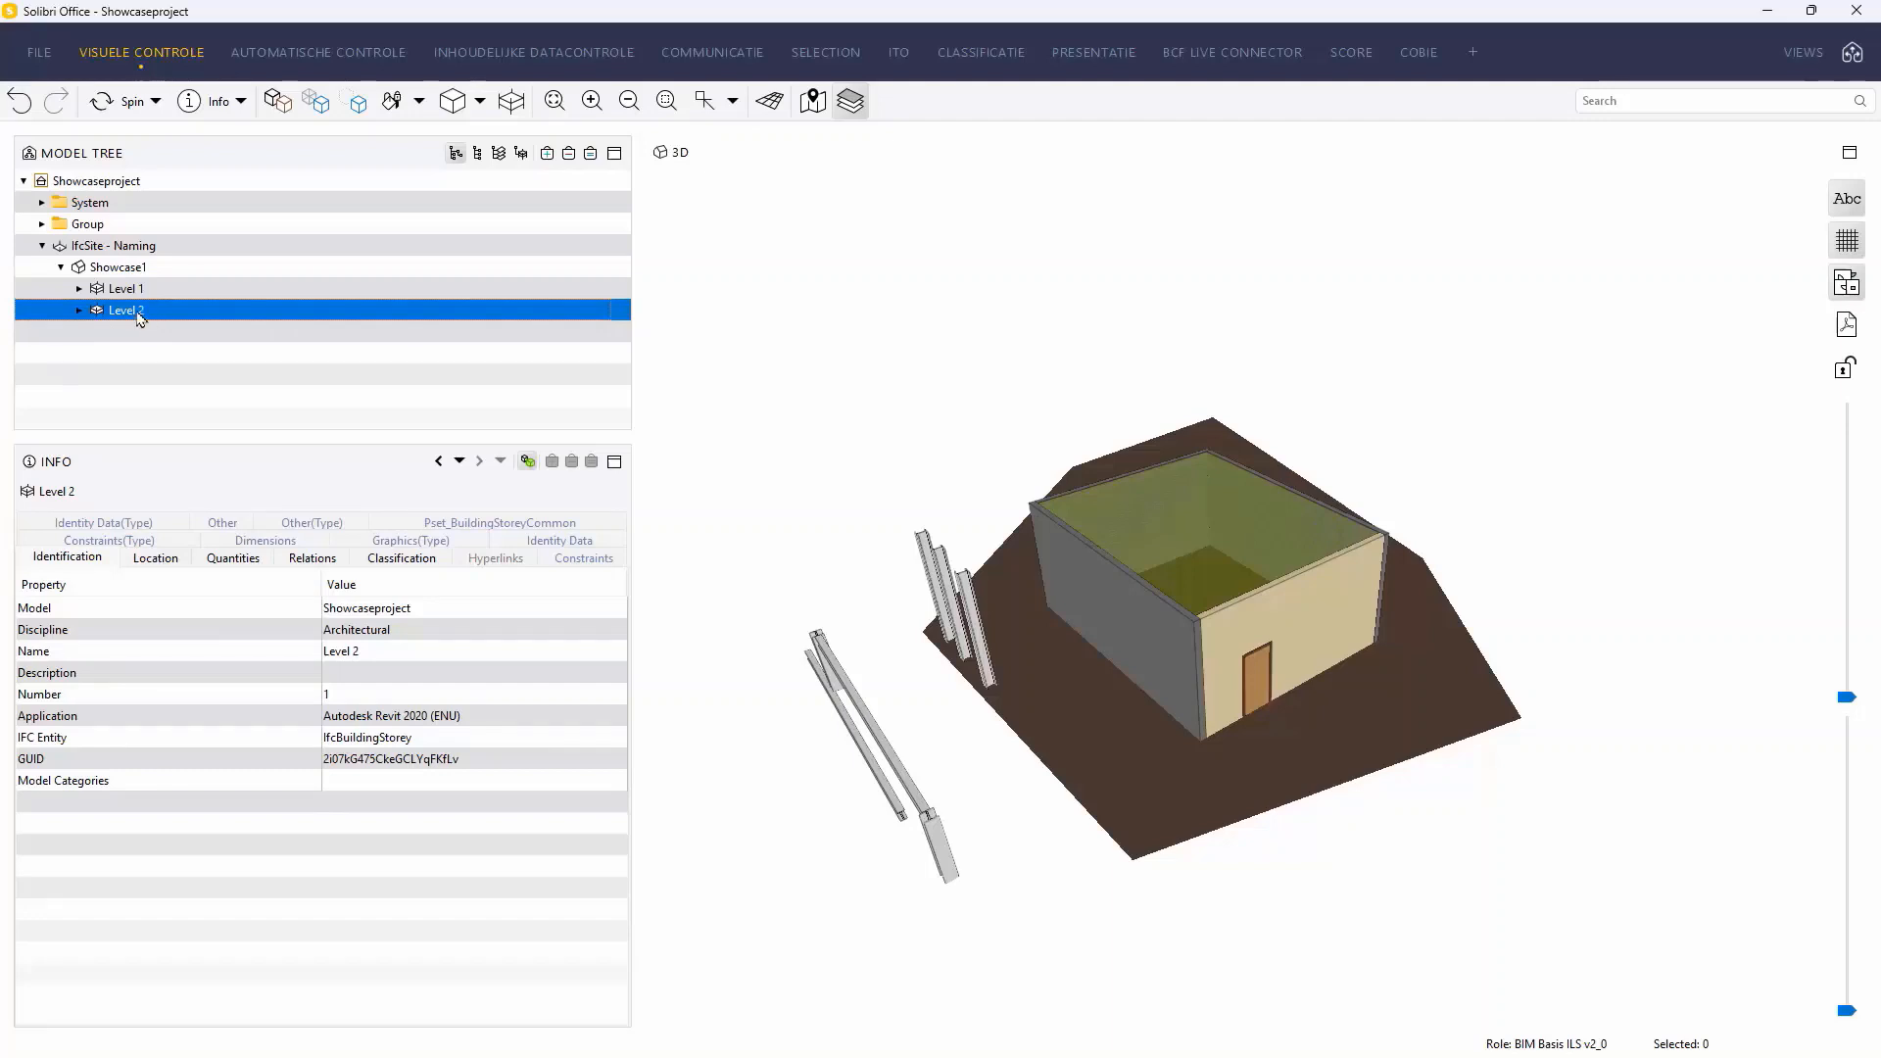
Expand Level 1 and show only its Assembly group in the 3D view to inspect the exported frame.
click(80, 290)
scroll(146, 307, down, 1)
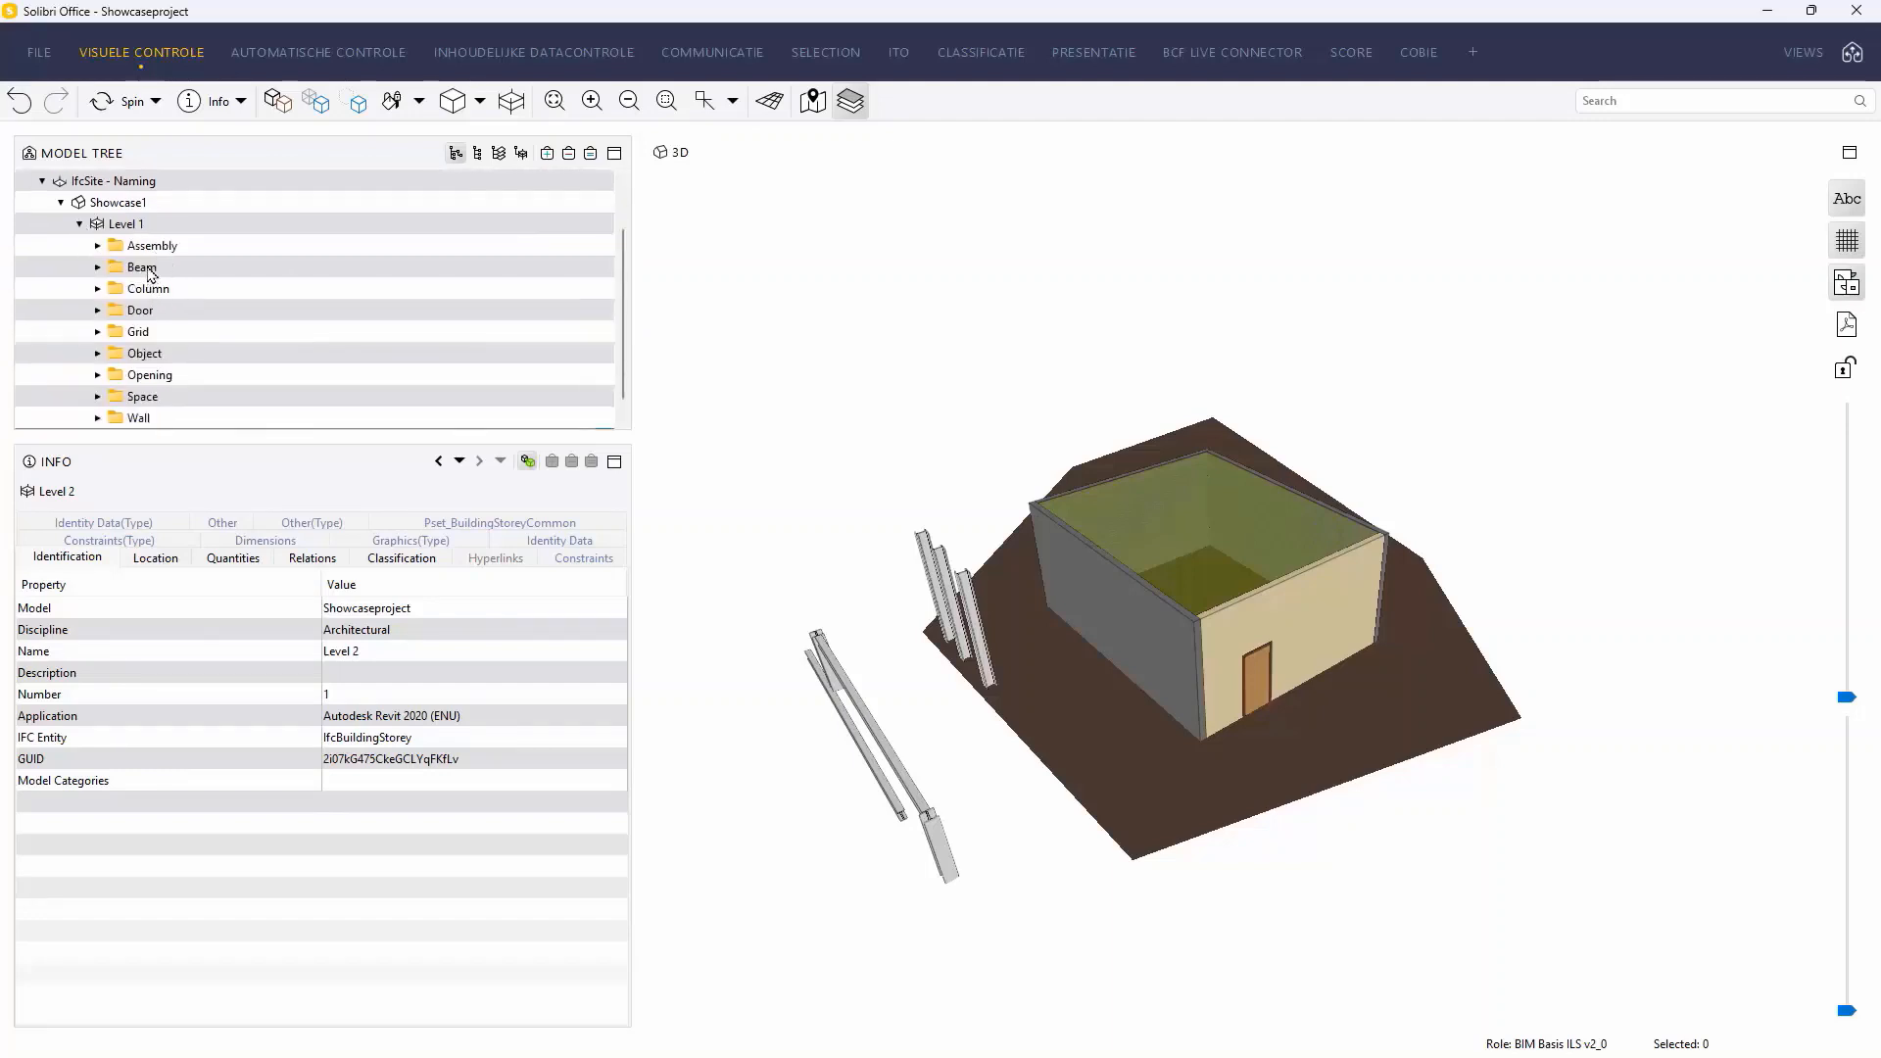
click(148, 254)
click(591, 154)
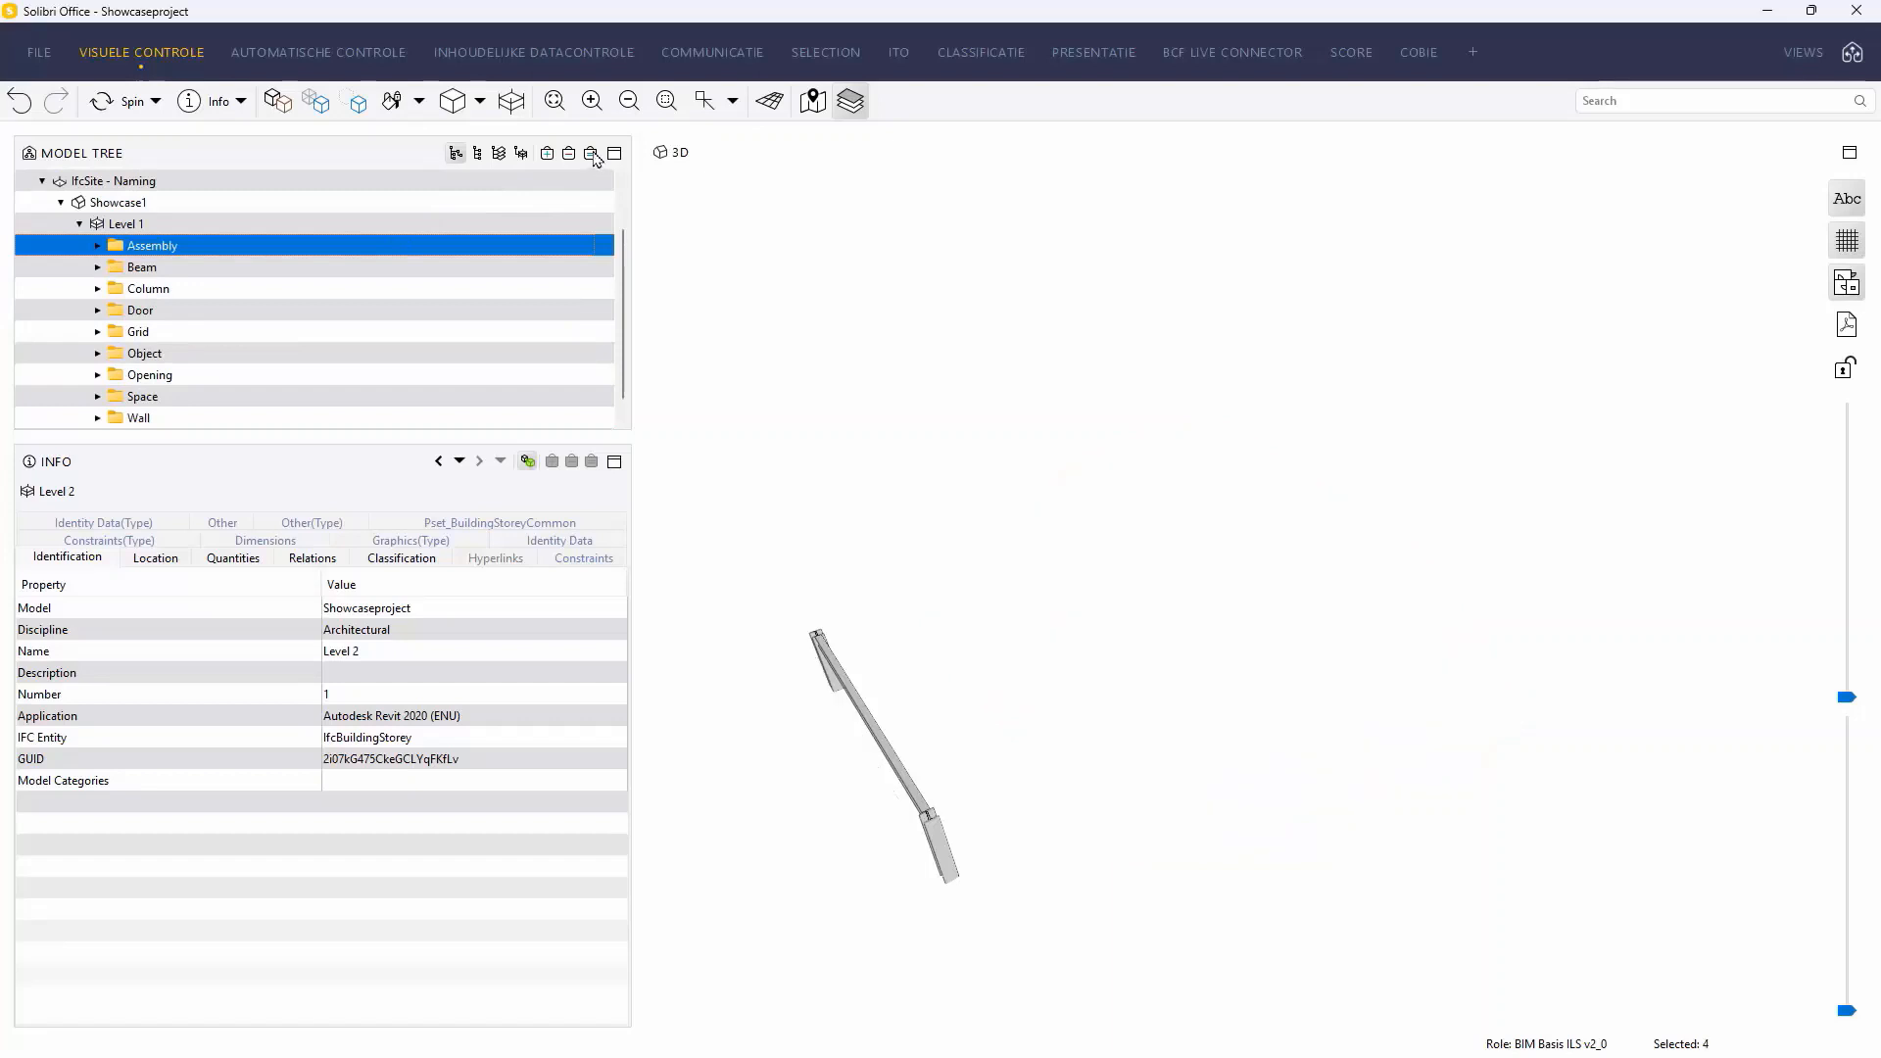
drag(1024, 770, 1154, 639)
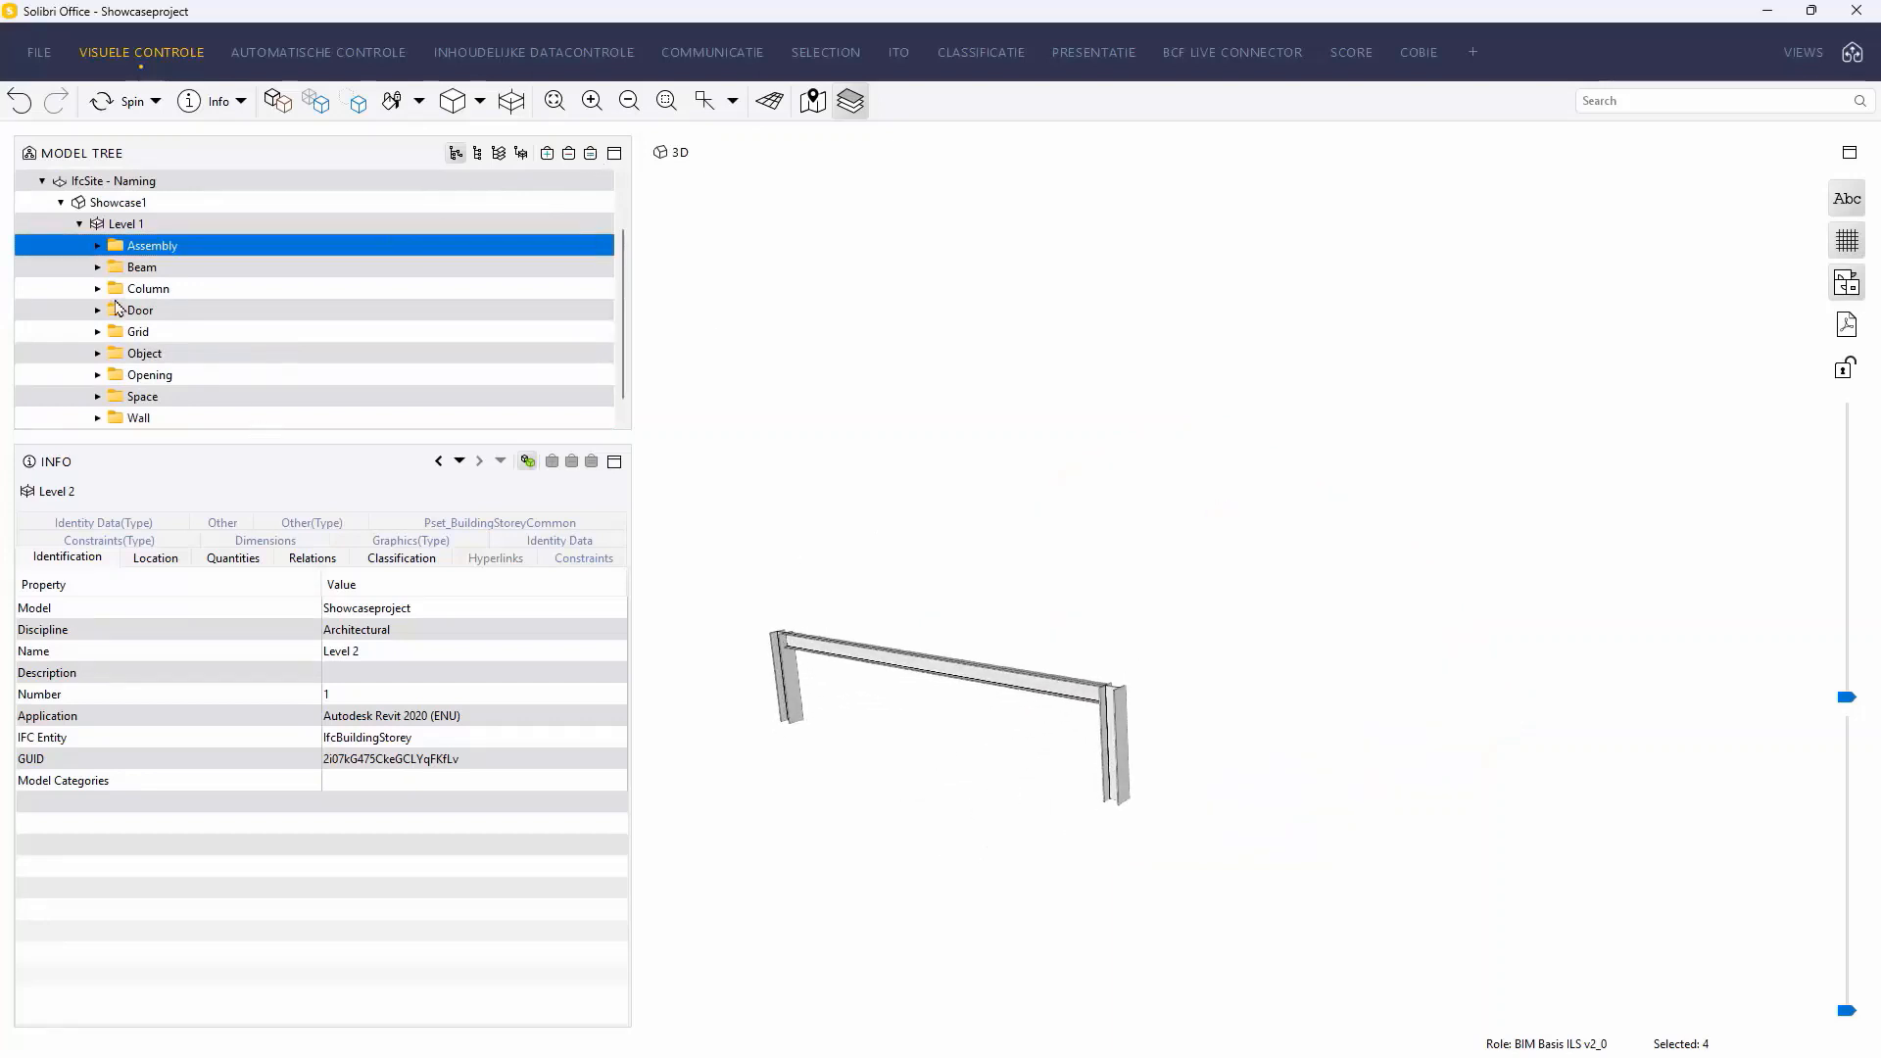
Expand the assembly in the model tree and examine its Beam and Column groups down to the individual columns.
click(98, 245)
click(116, 267)
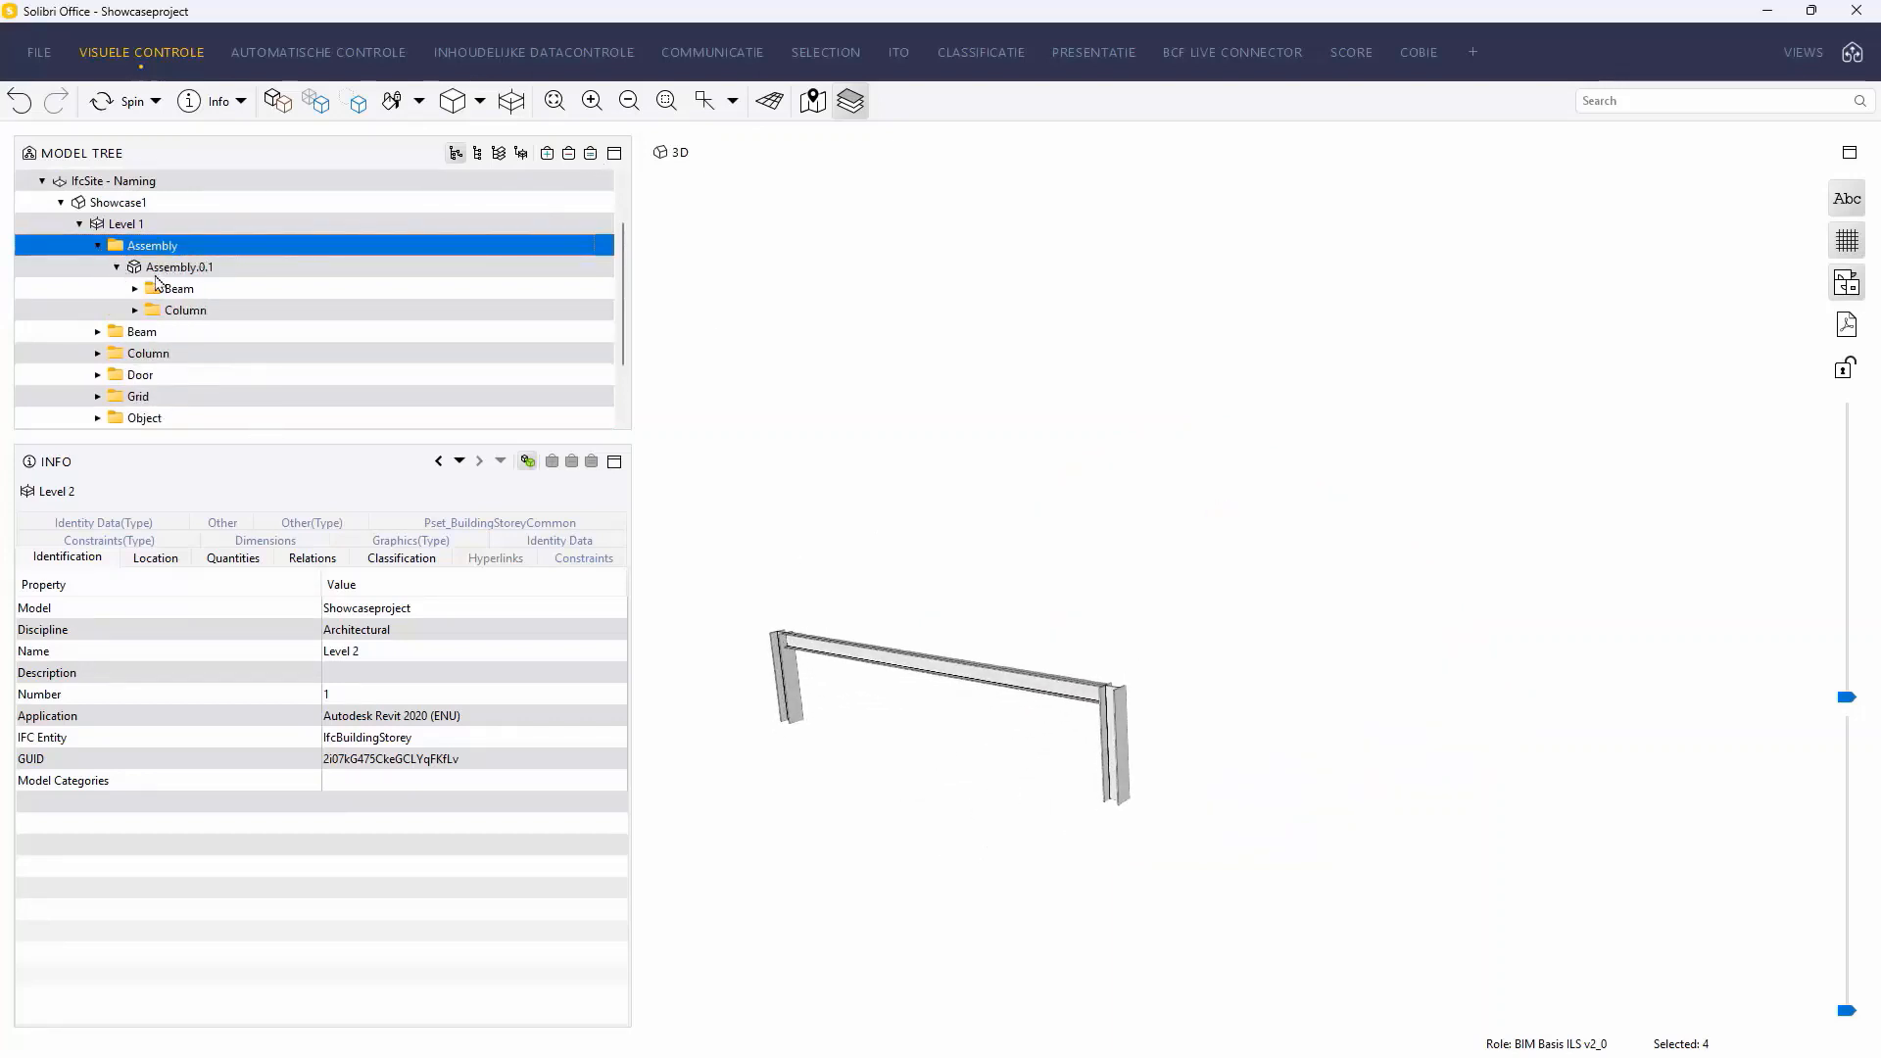
click(179, 290)
click(180, 313)
click(136, 311)
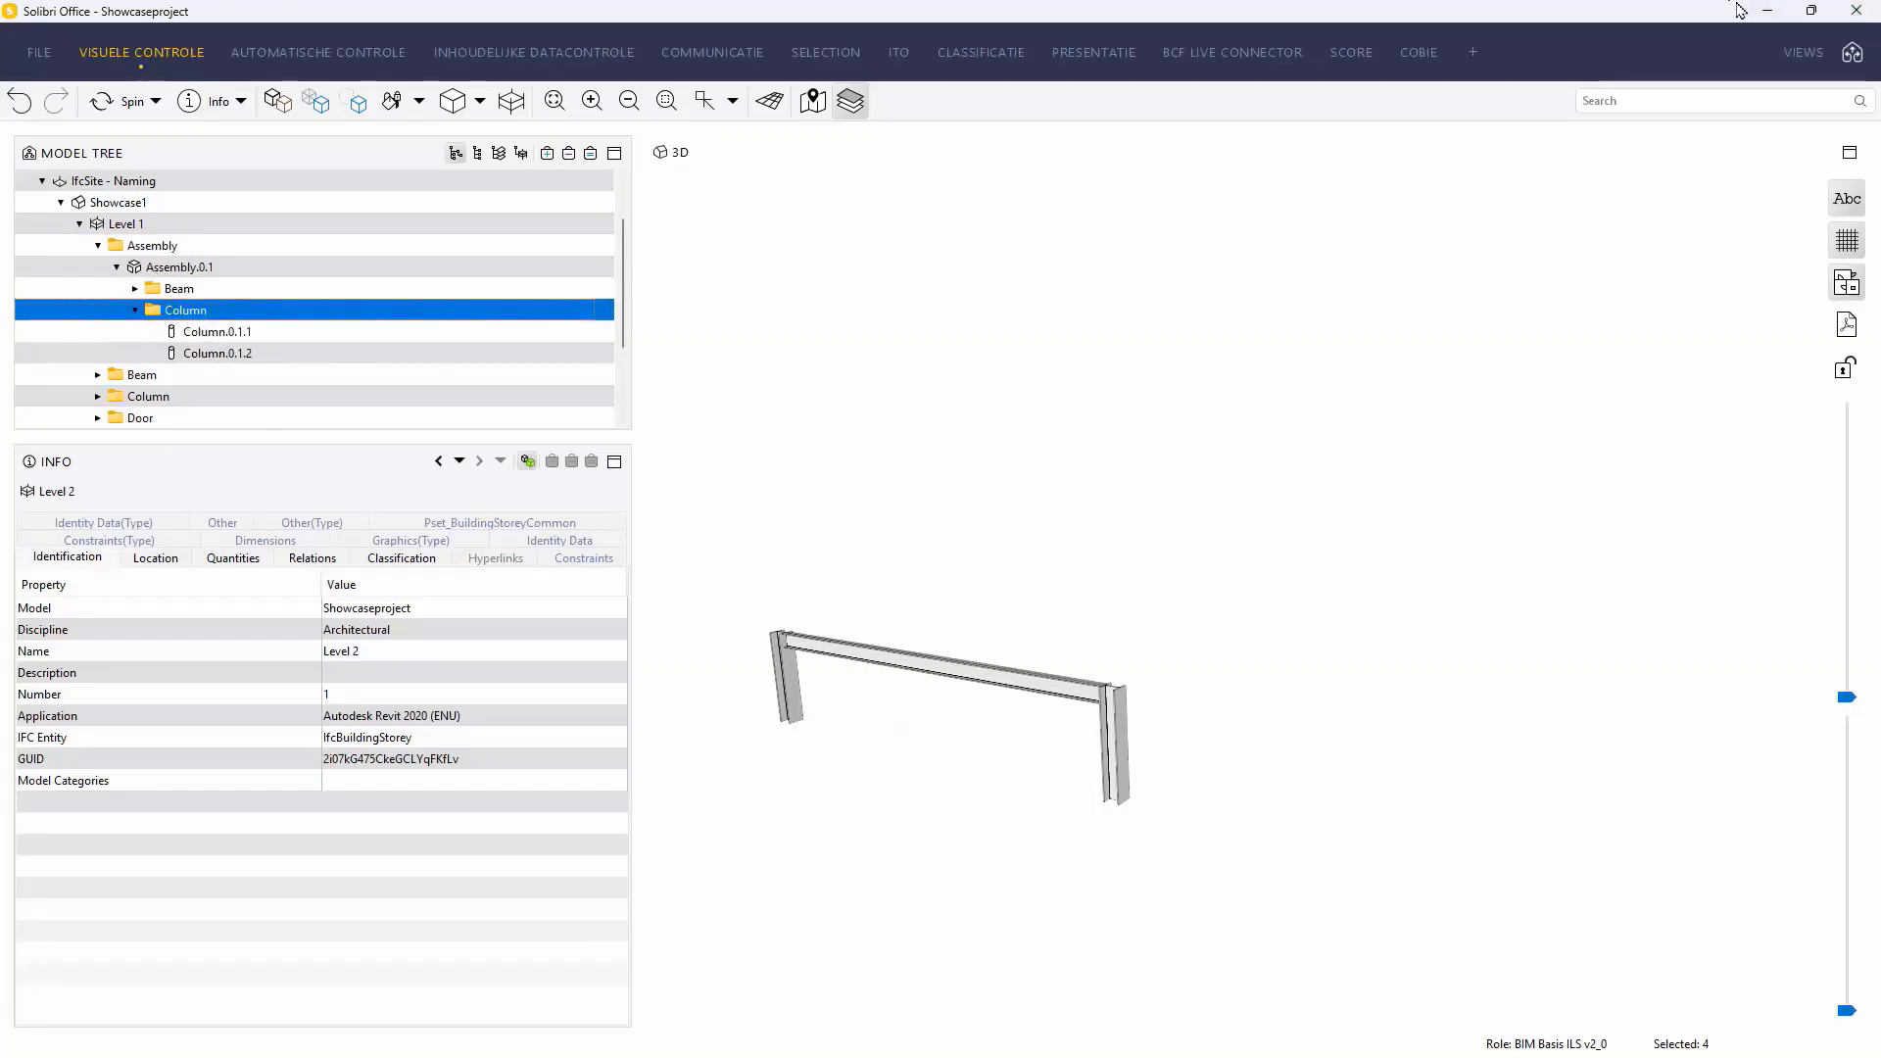
Switch to the IFC Schema Navigator, search the IFC4 schema for "wall" and view the definition of IfcWallStandardCase.
click(1767, 11)
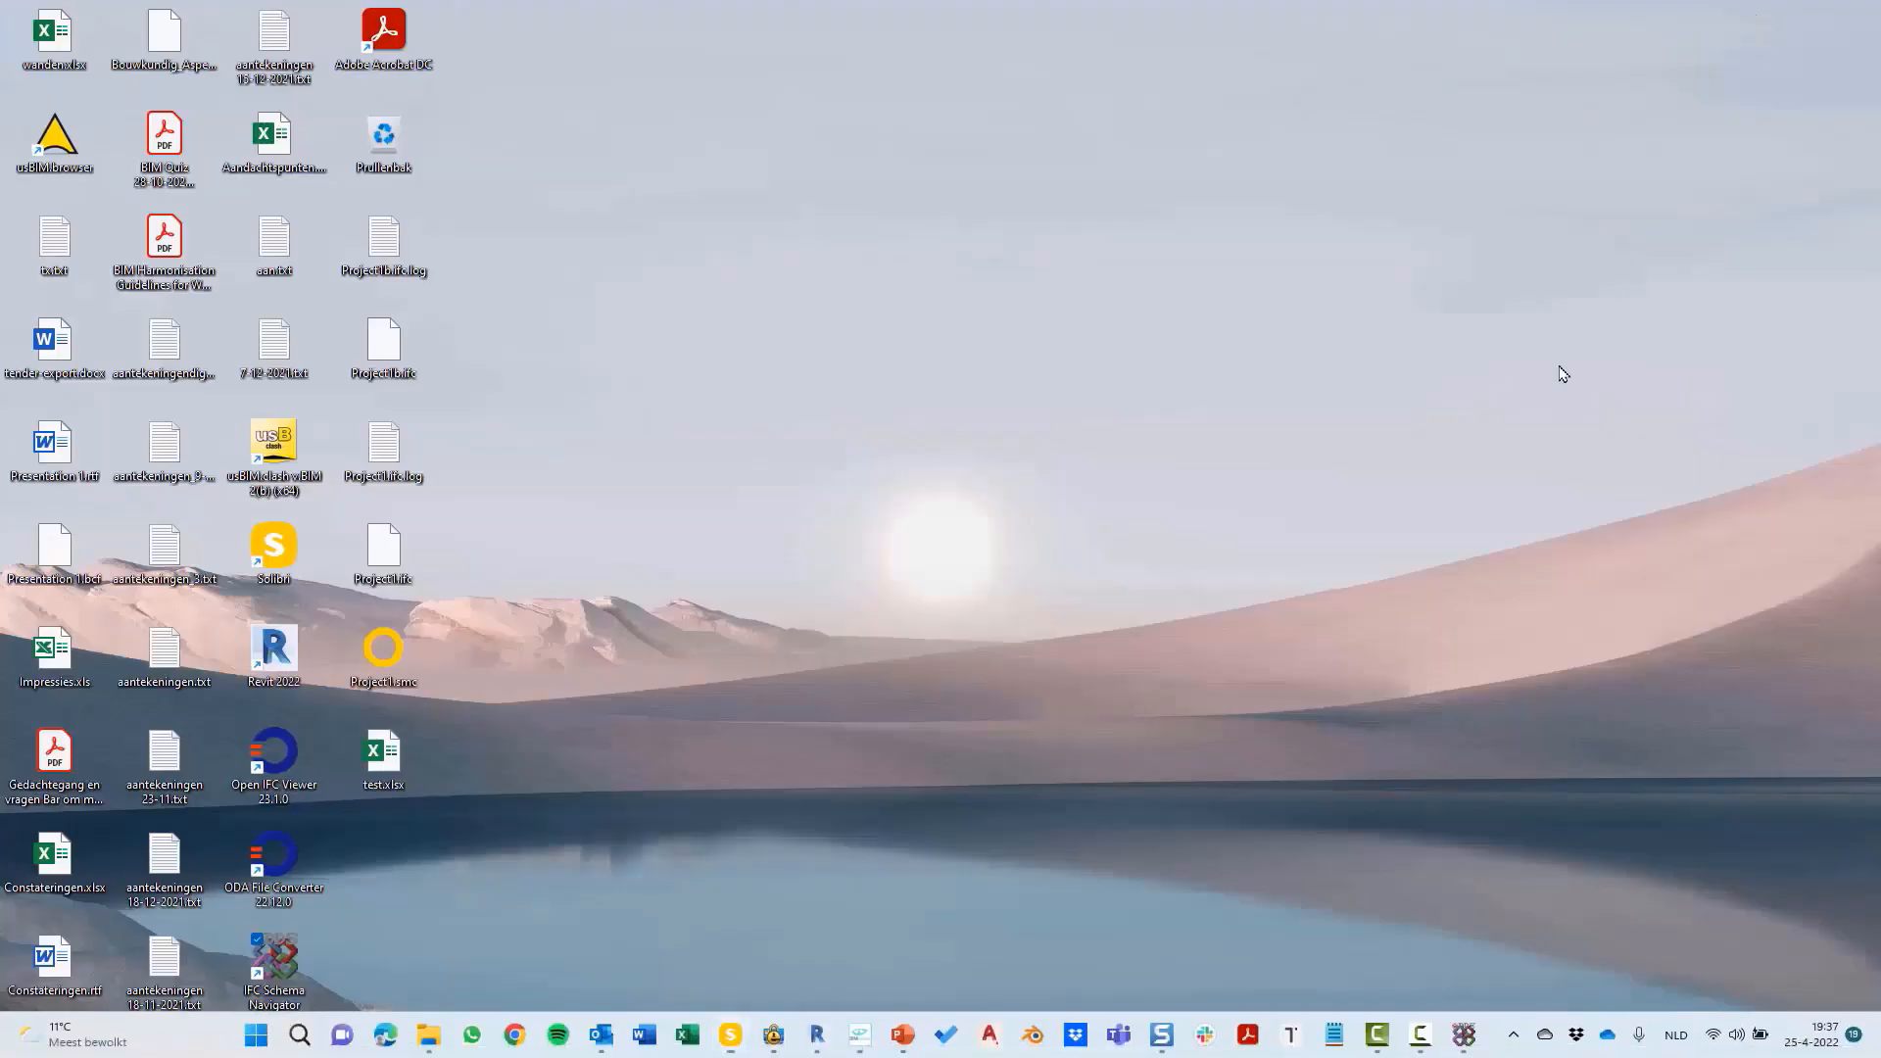
click(1463, 1035)
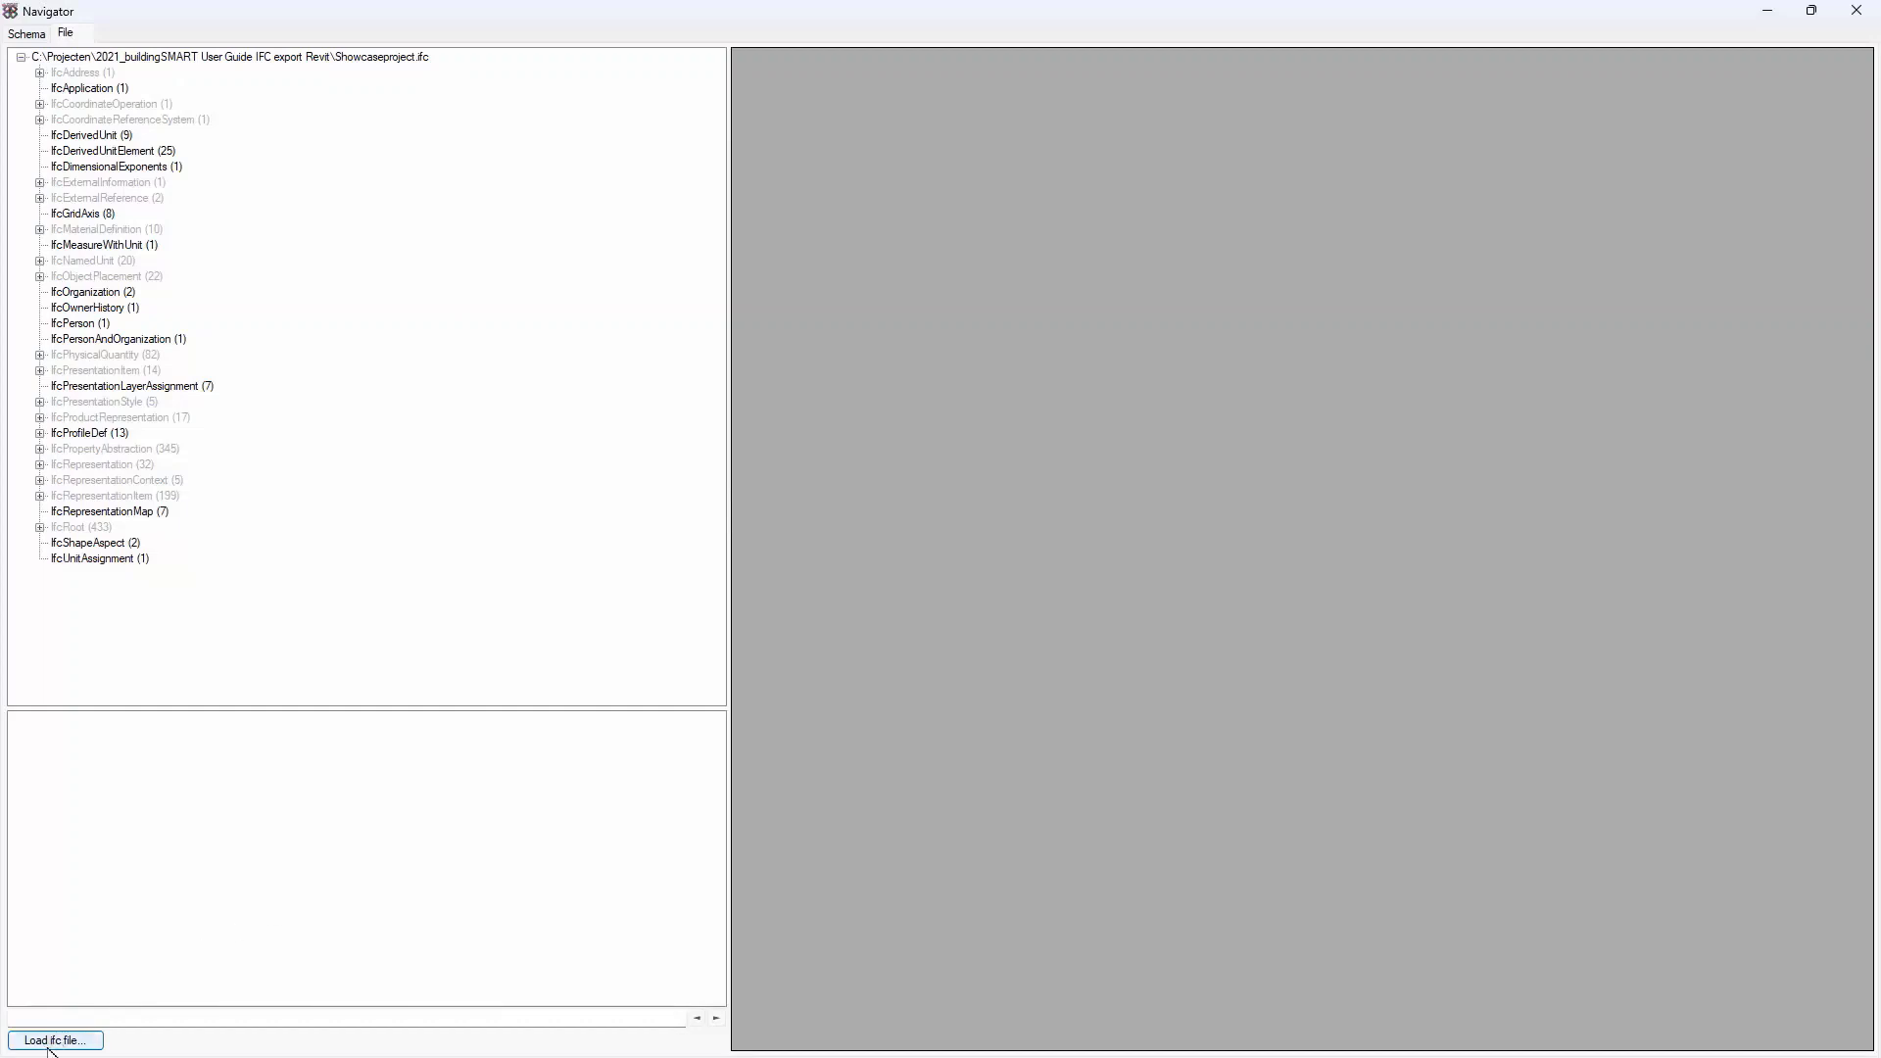
click(41, 36)
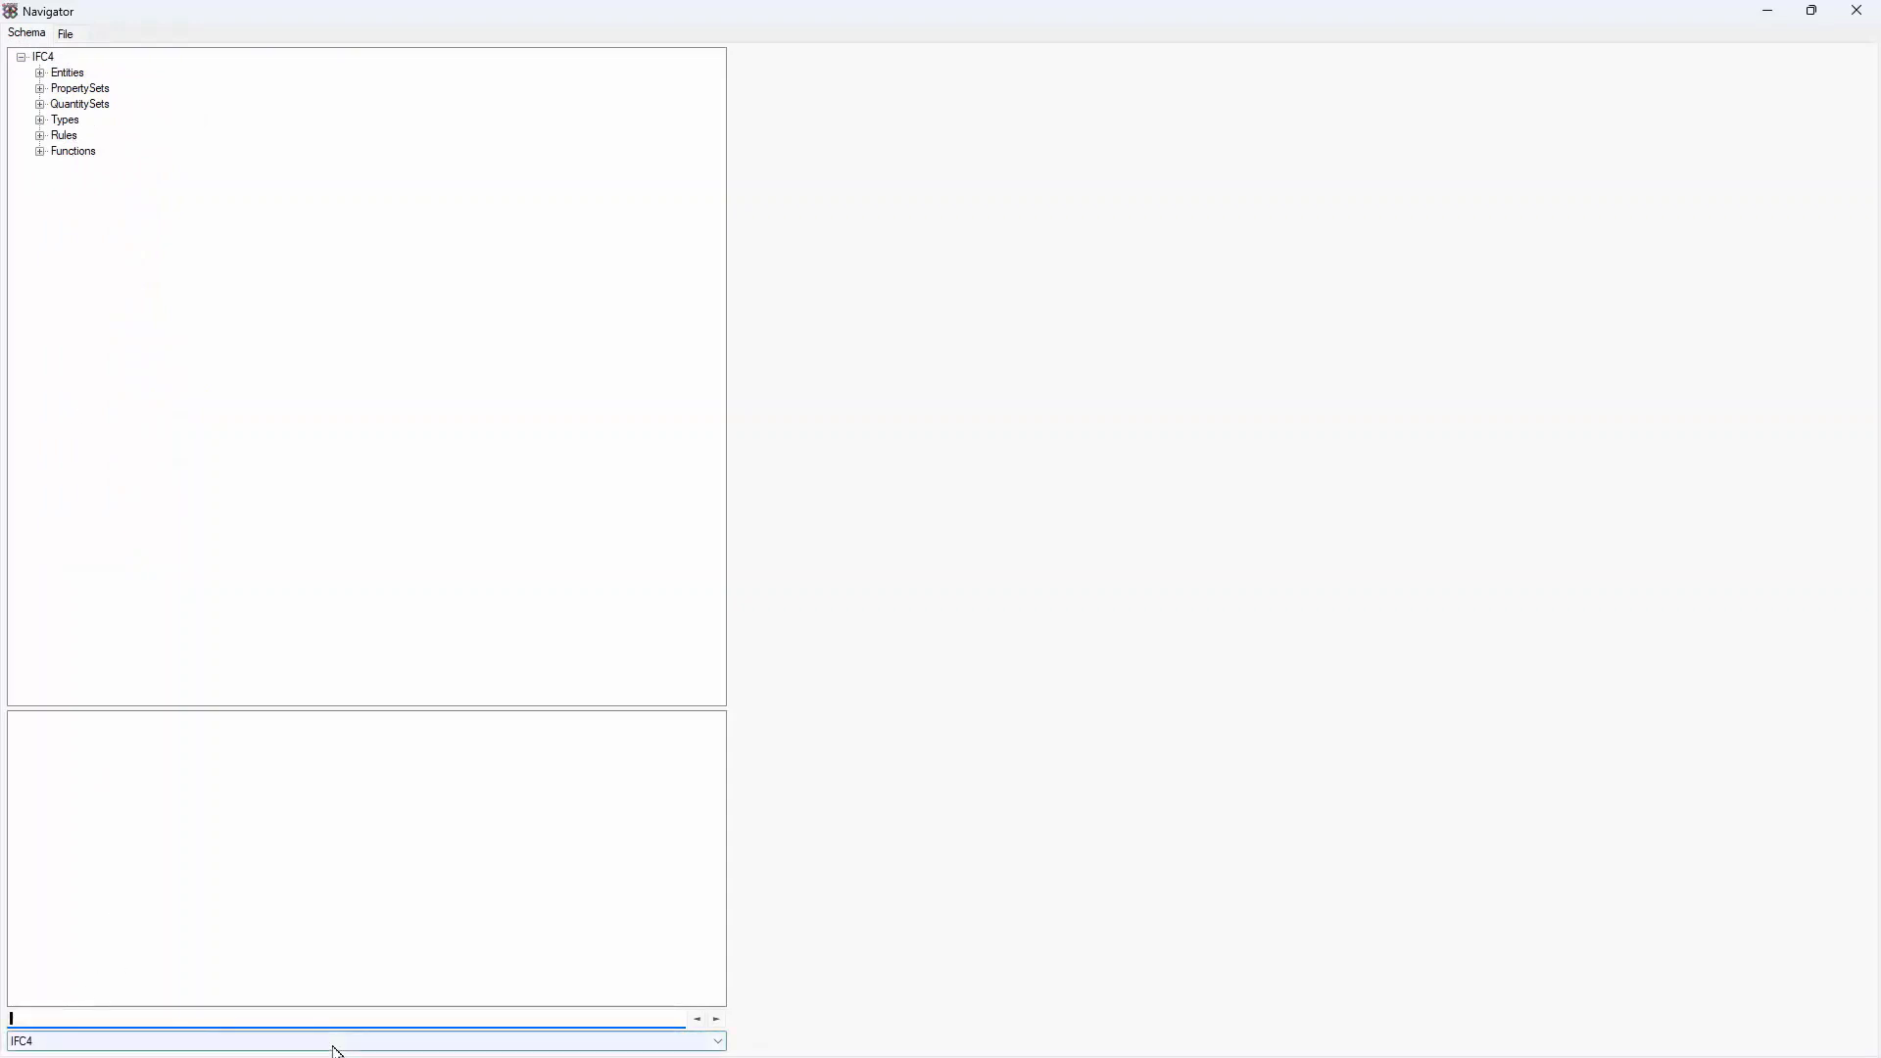
text(wakk)
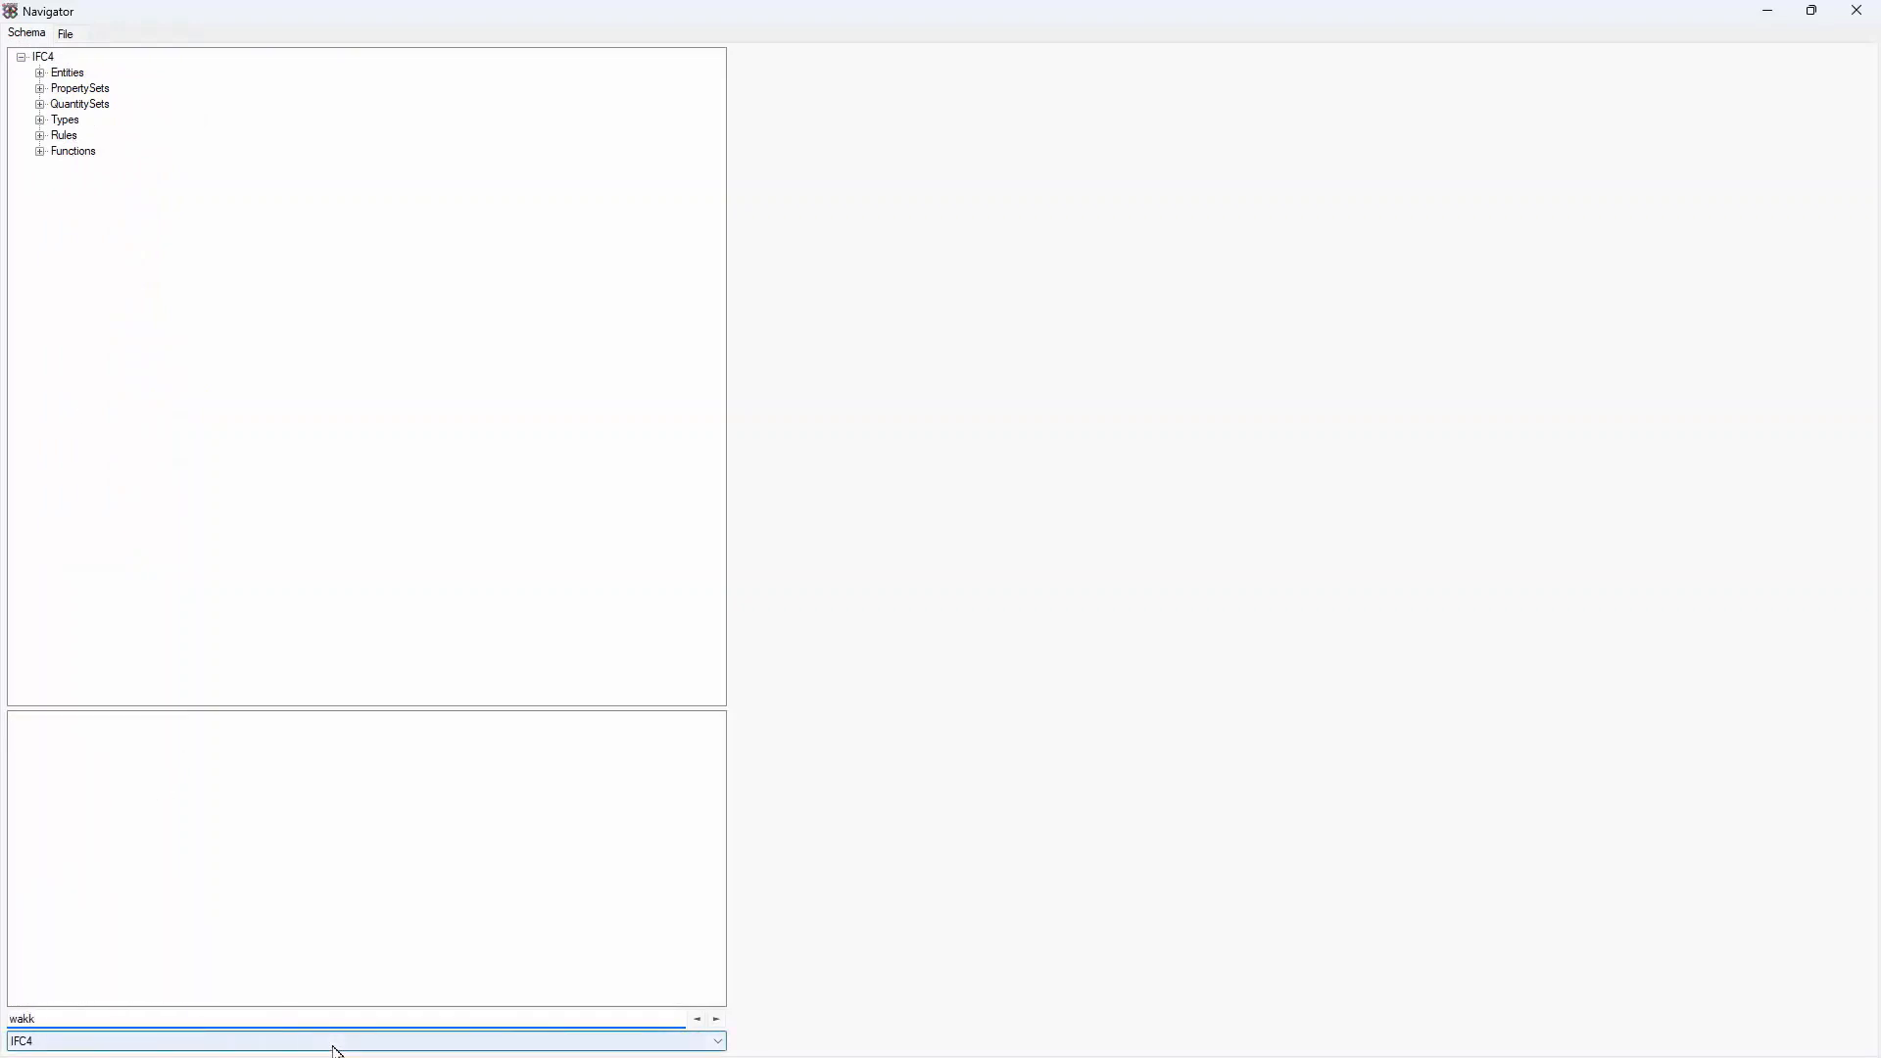
key(BackSpace)
key(BackSpace)
text(ll)
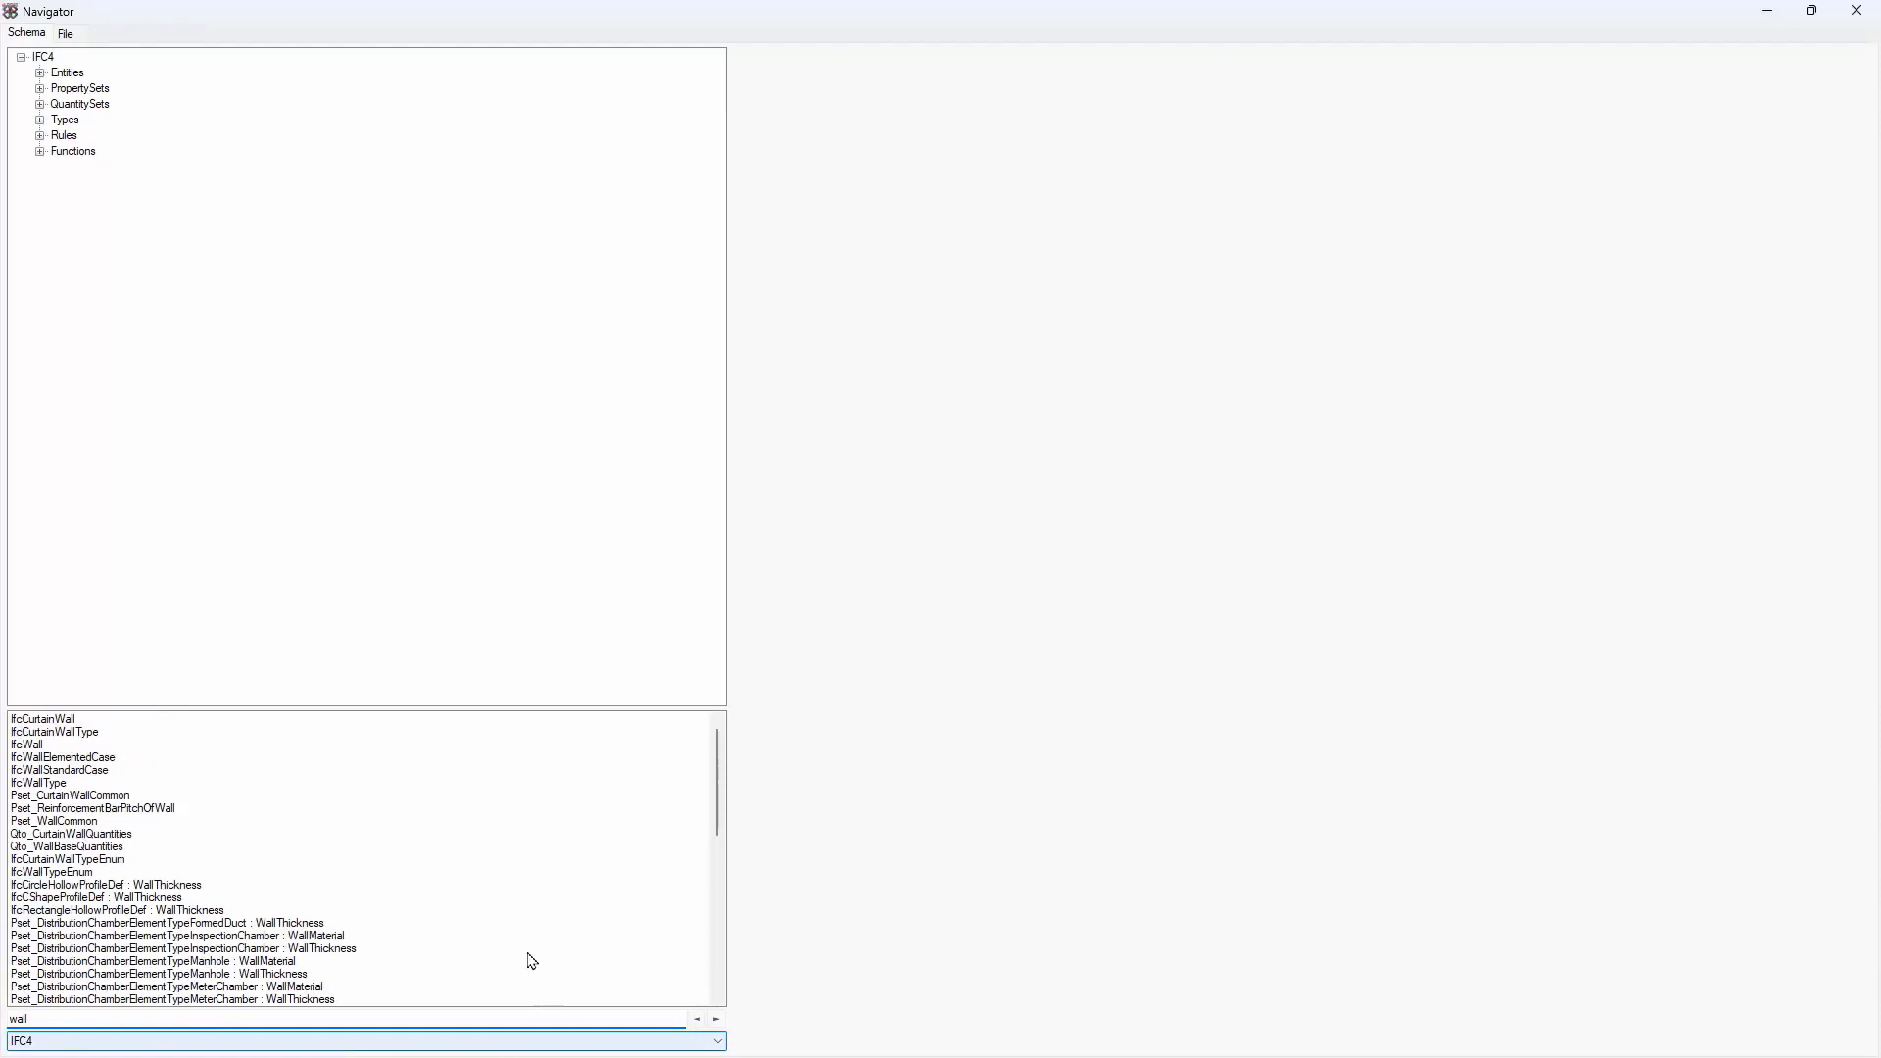
click(57, 771)
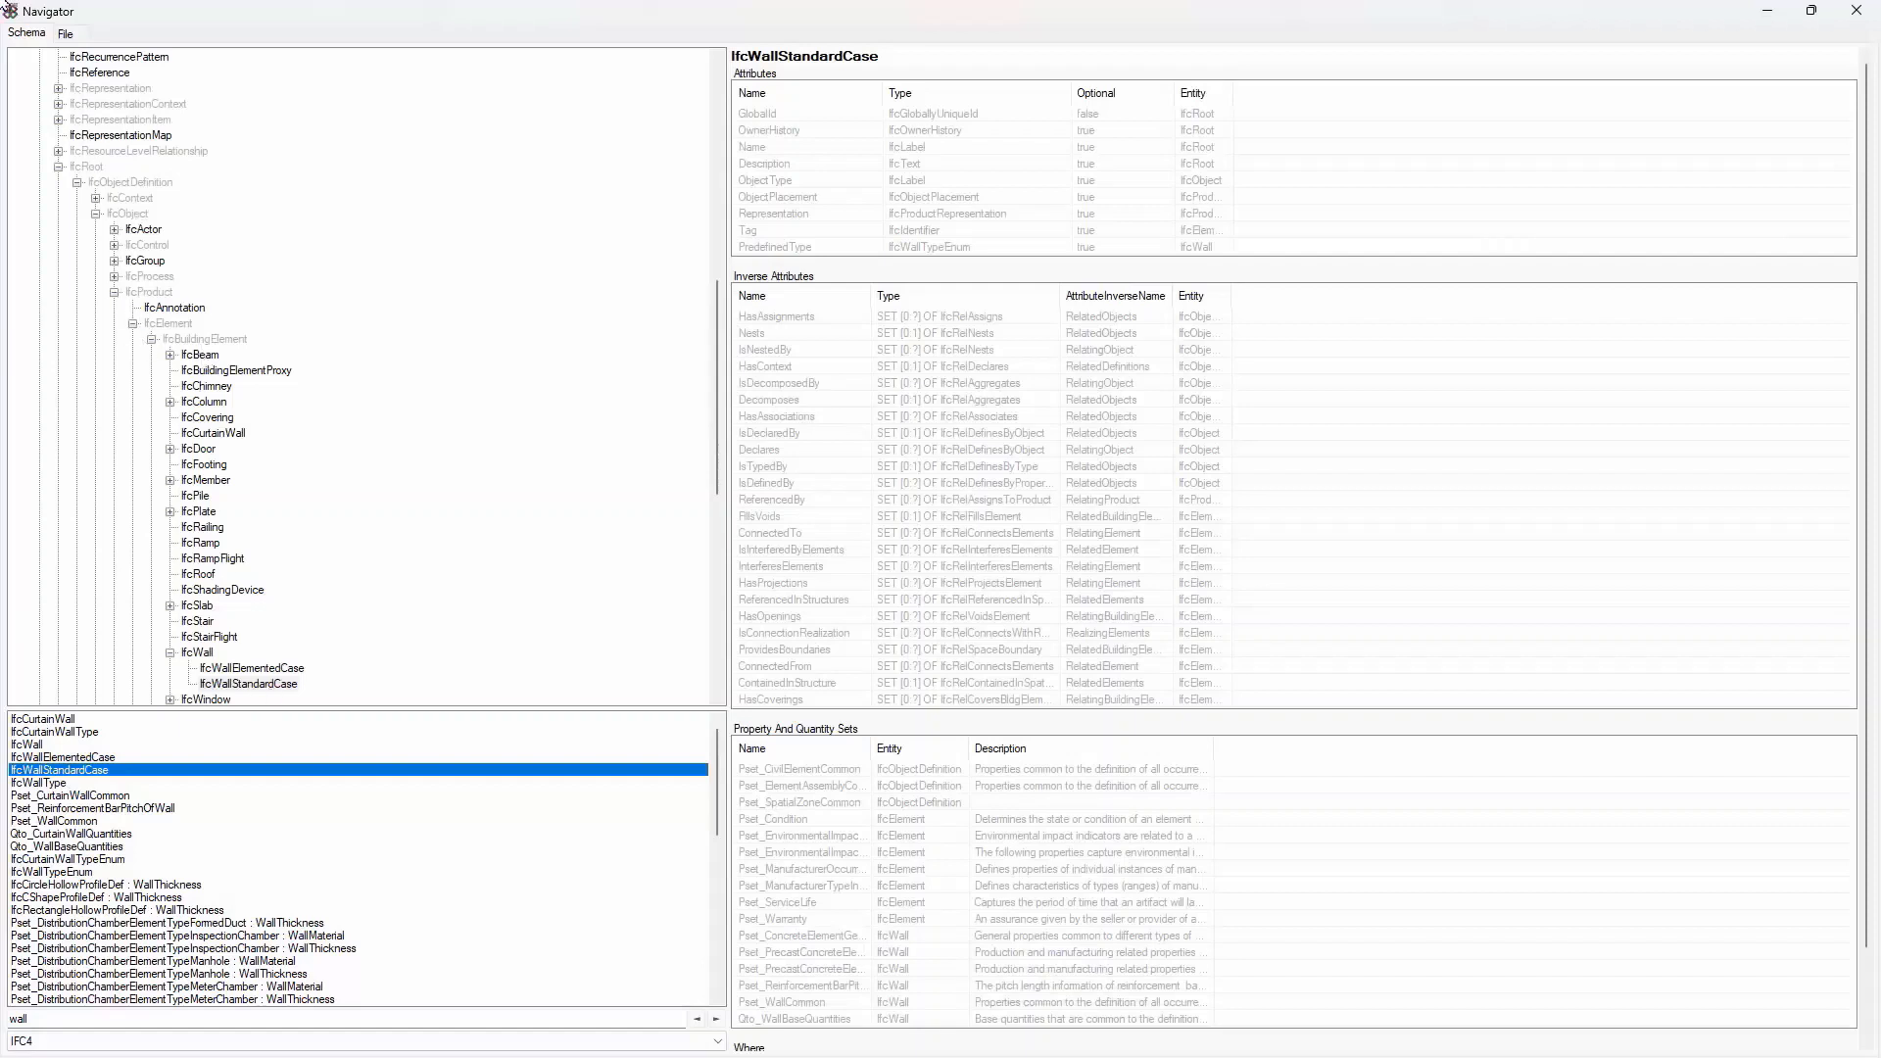
List the IfcGridAxis instances of the loaded Showcaseproject.ifc and consult the entity's buildingSMART documentation page.
click(65, 33)
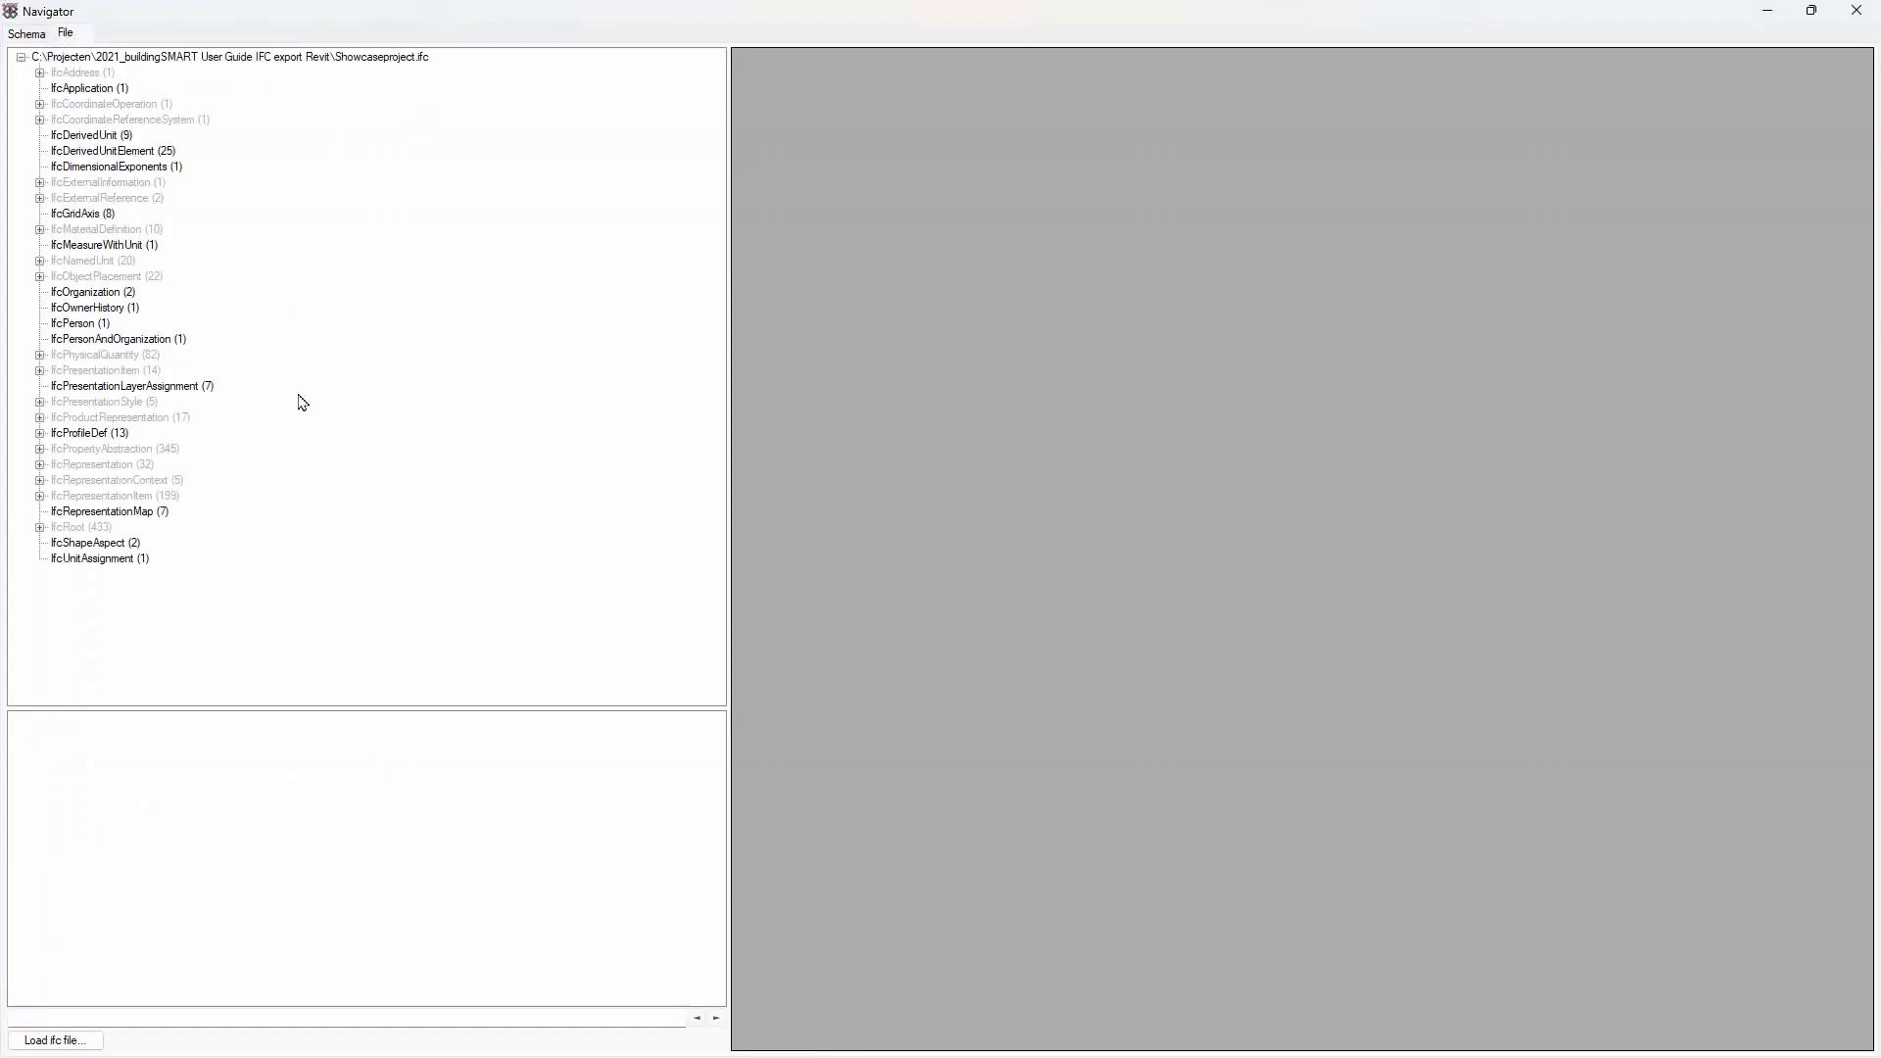
click(78, 215)
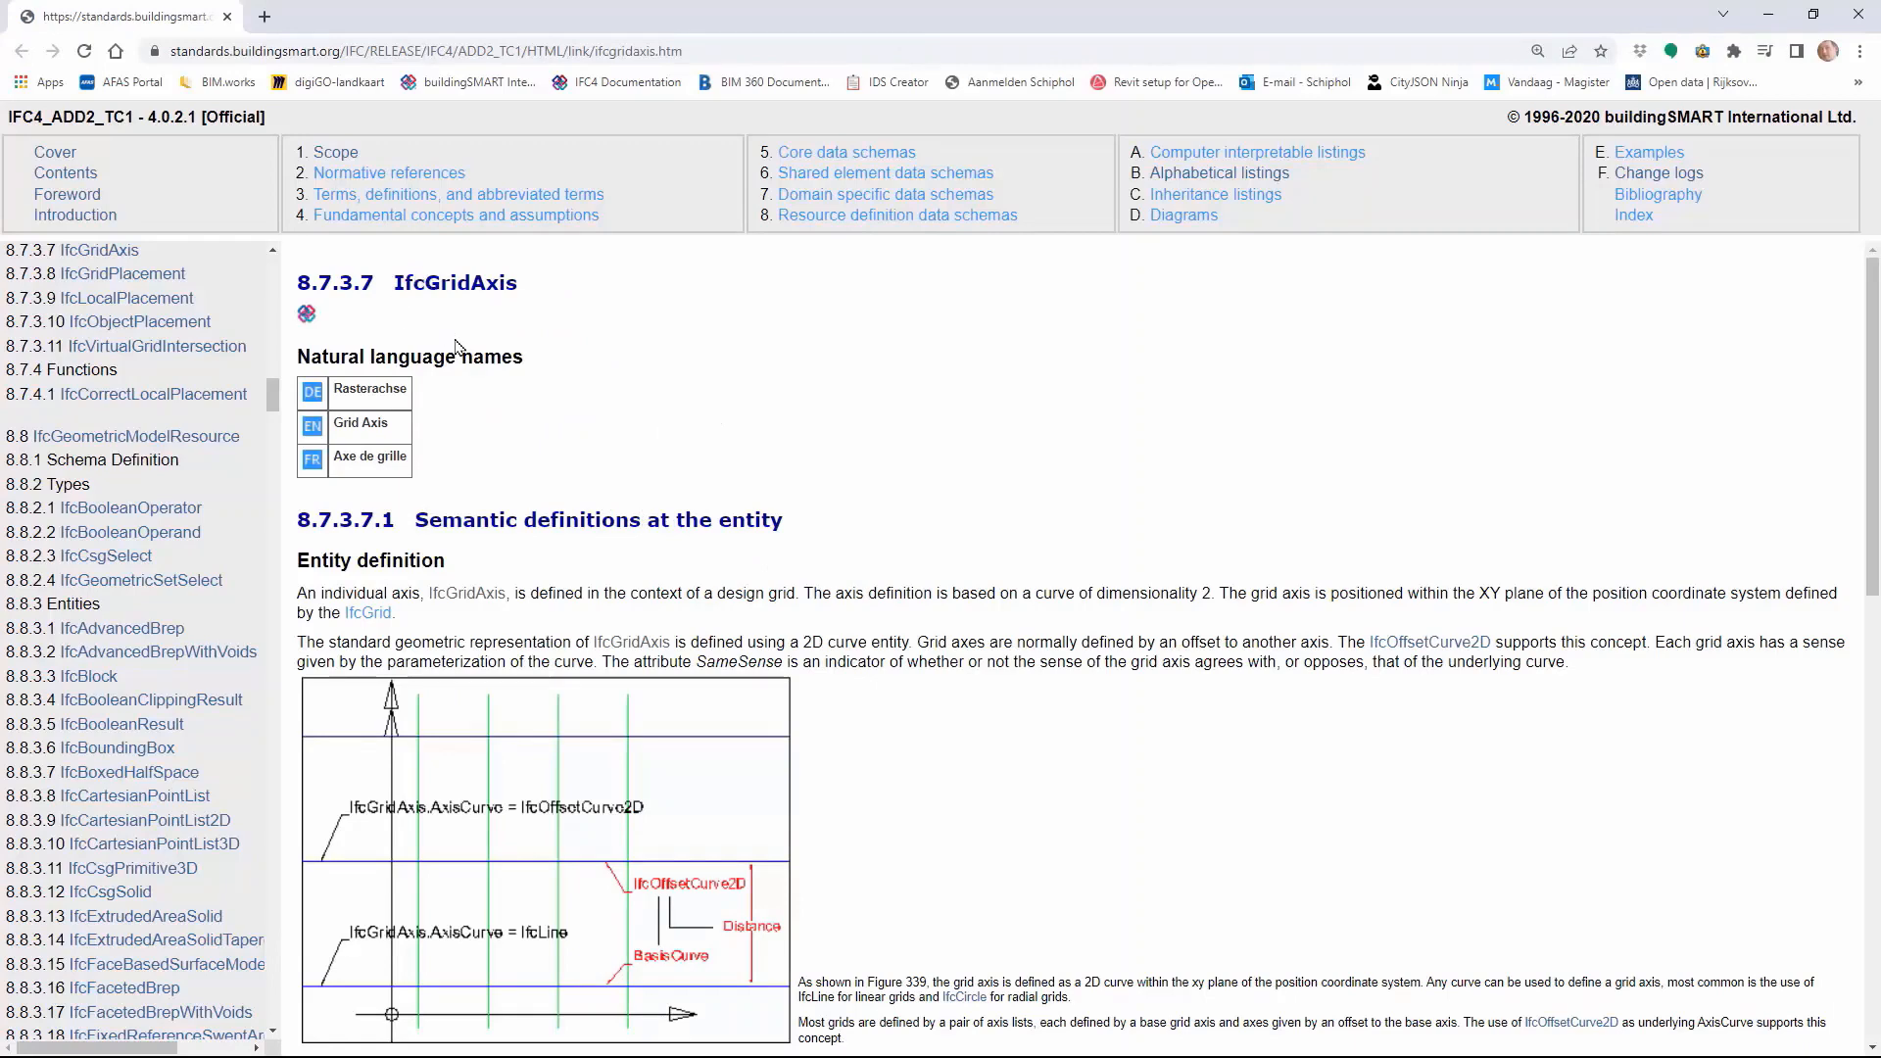
click(1769, 16)
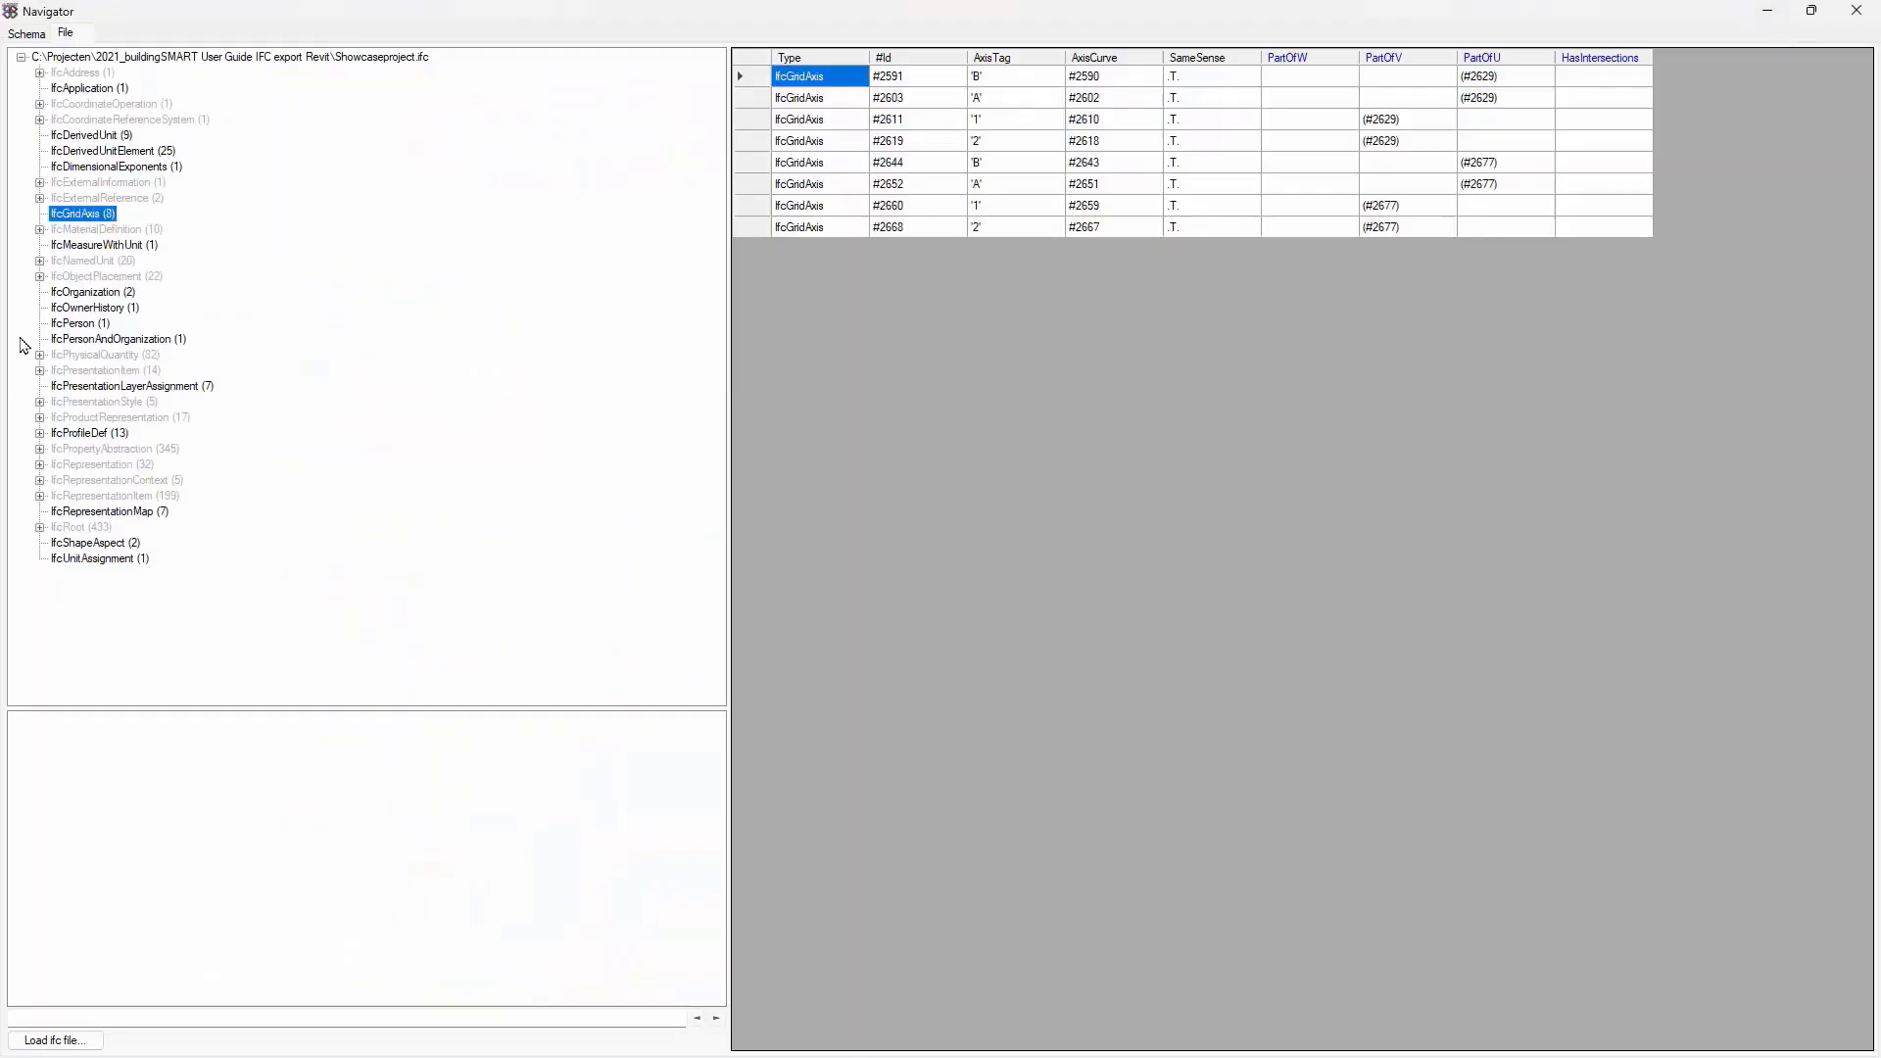
Search the loaded IFC file for "class" and list its IfcClassificationReference instances.
click(202, 1020)
text(c)
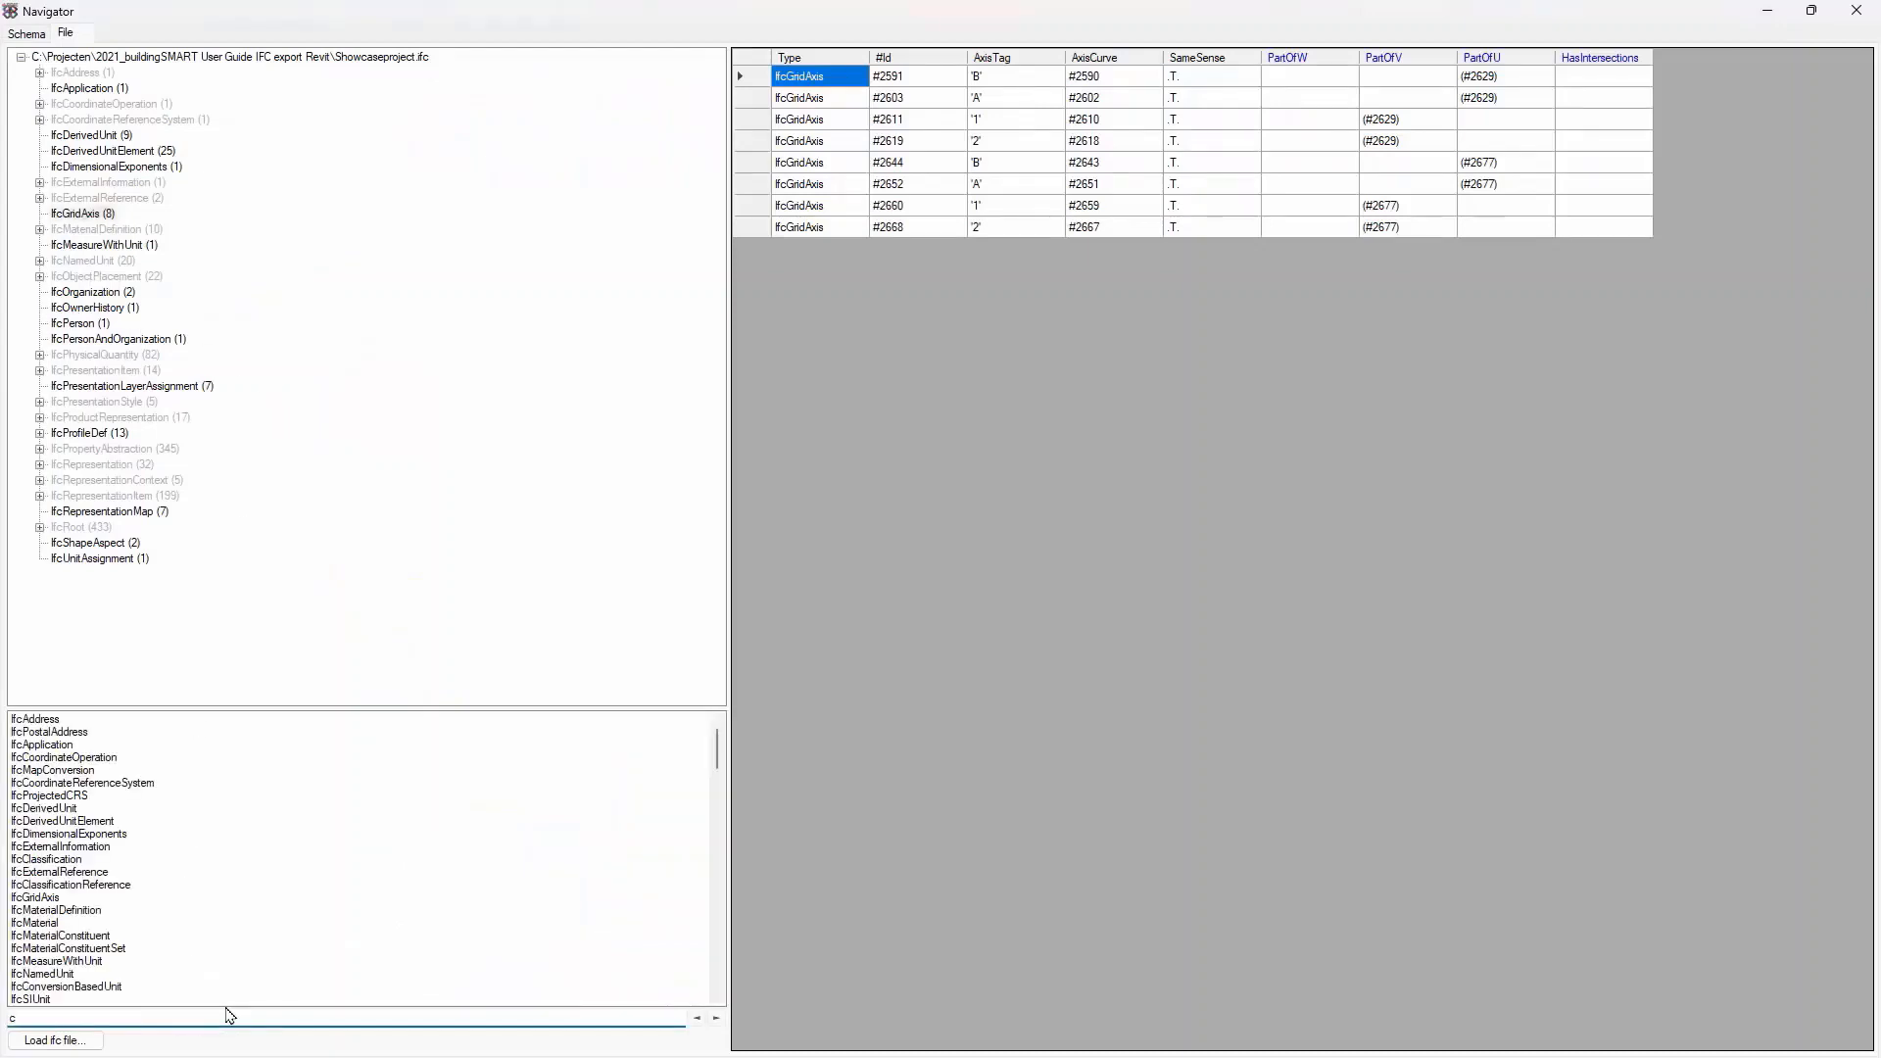
text(lass)
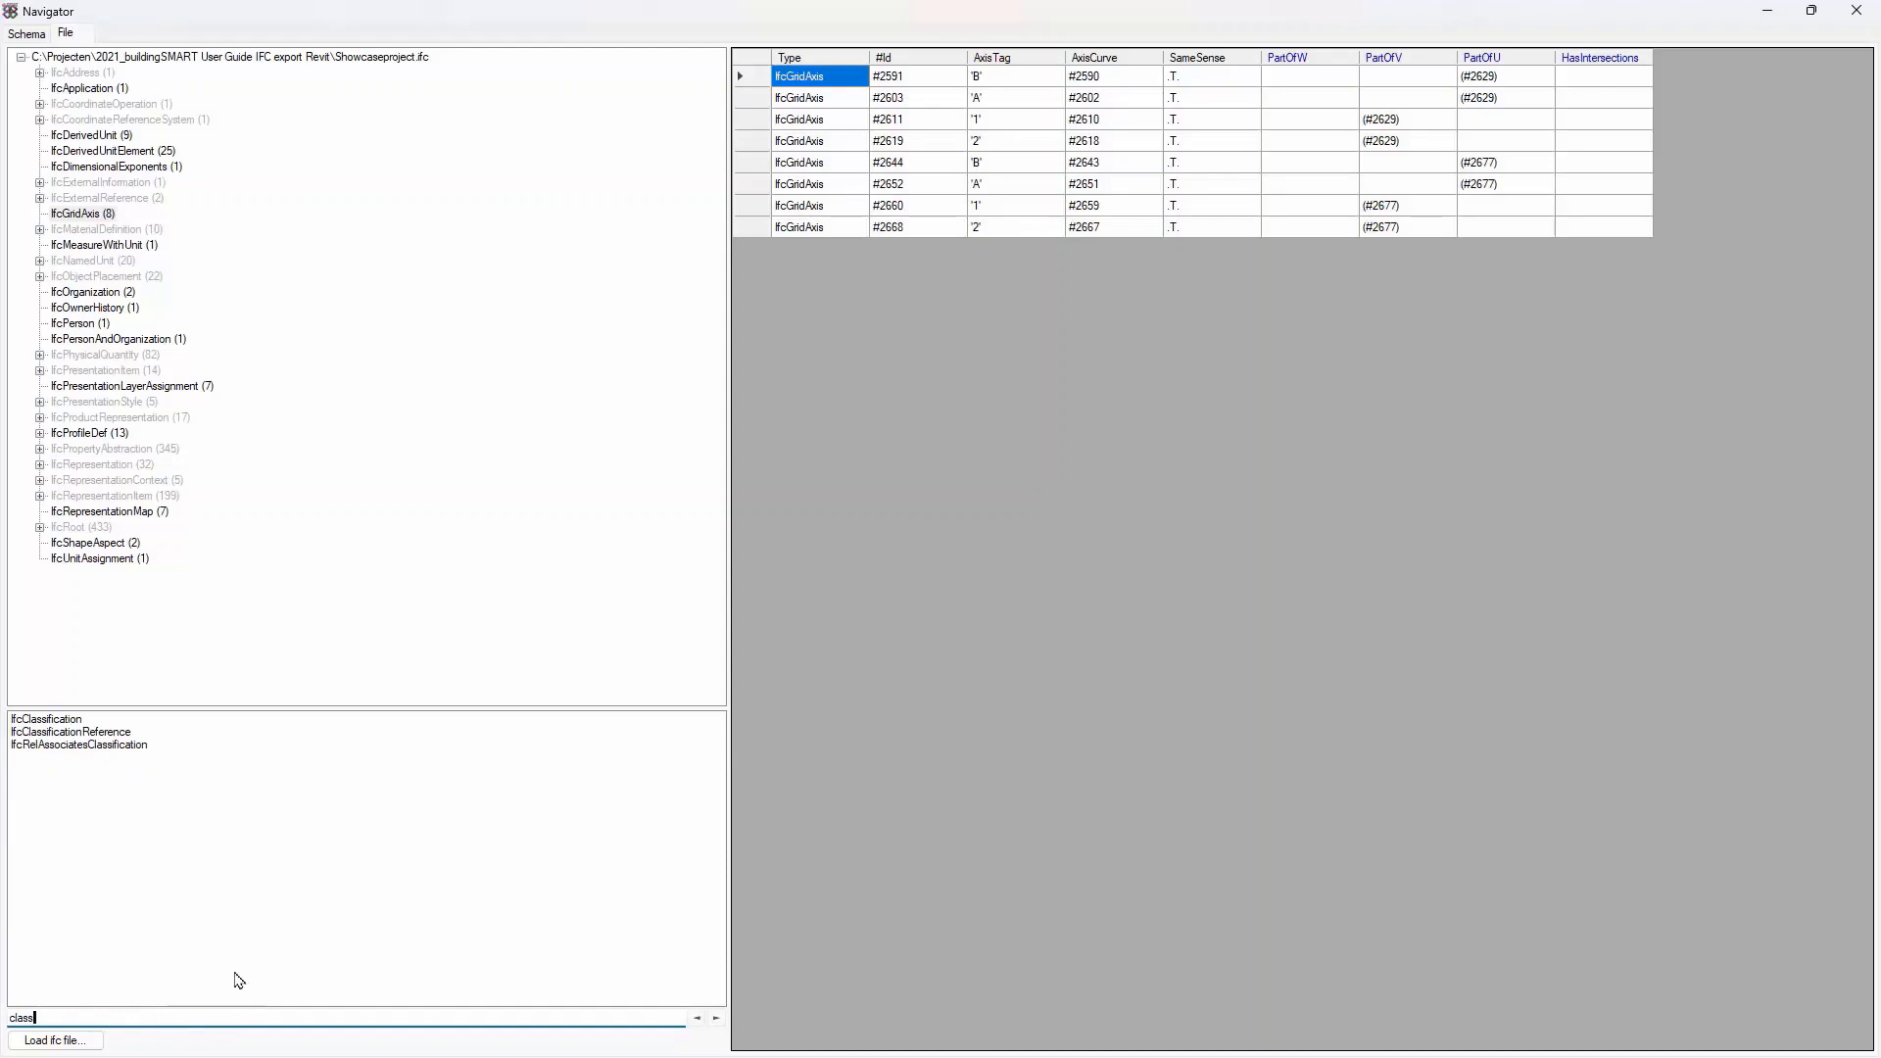
click(102, 738)
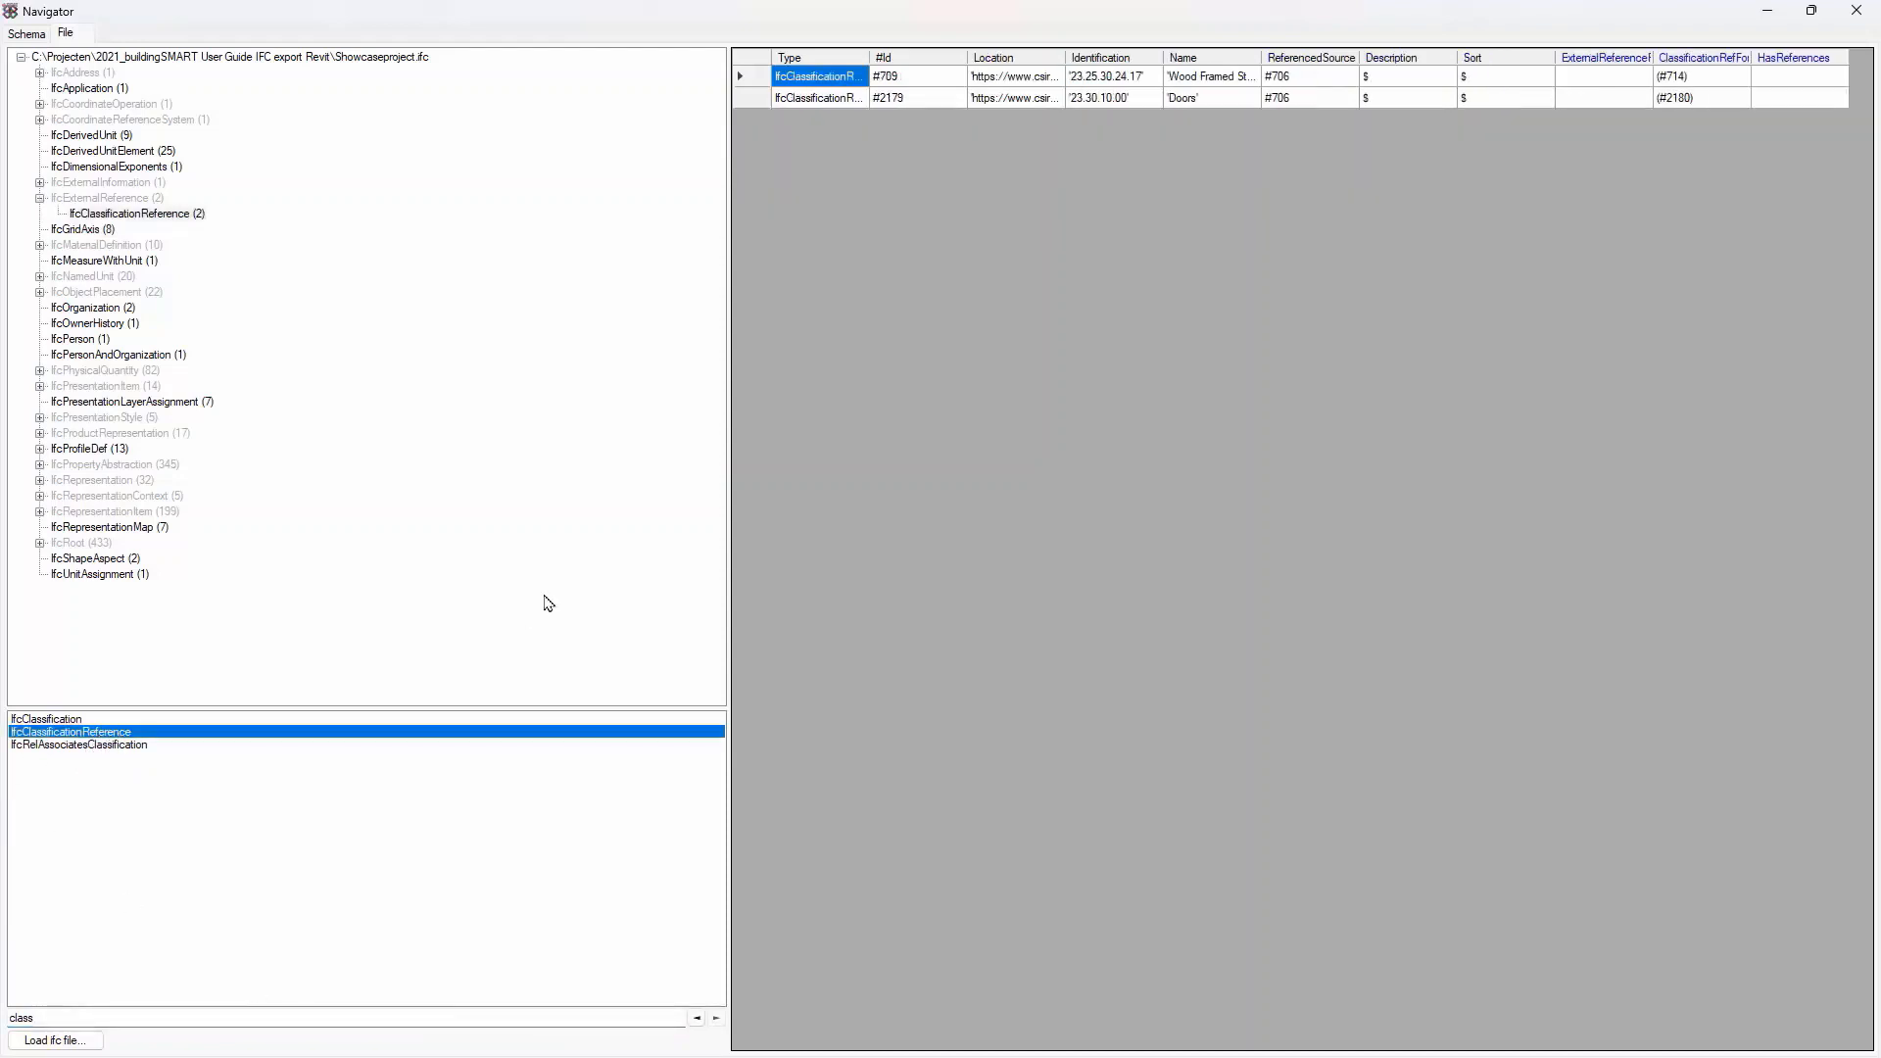
Widen the Name column and examine the identification codes and names of the two classification references.
click(1110, 86)
drag(1262, 51, 1369, 57)
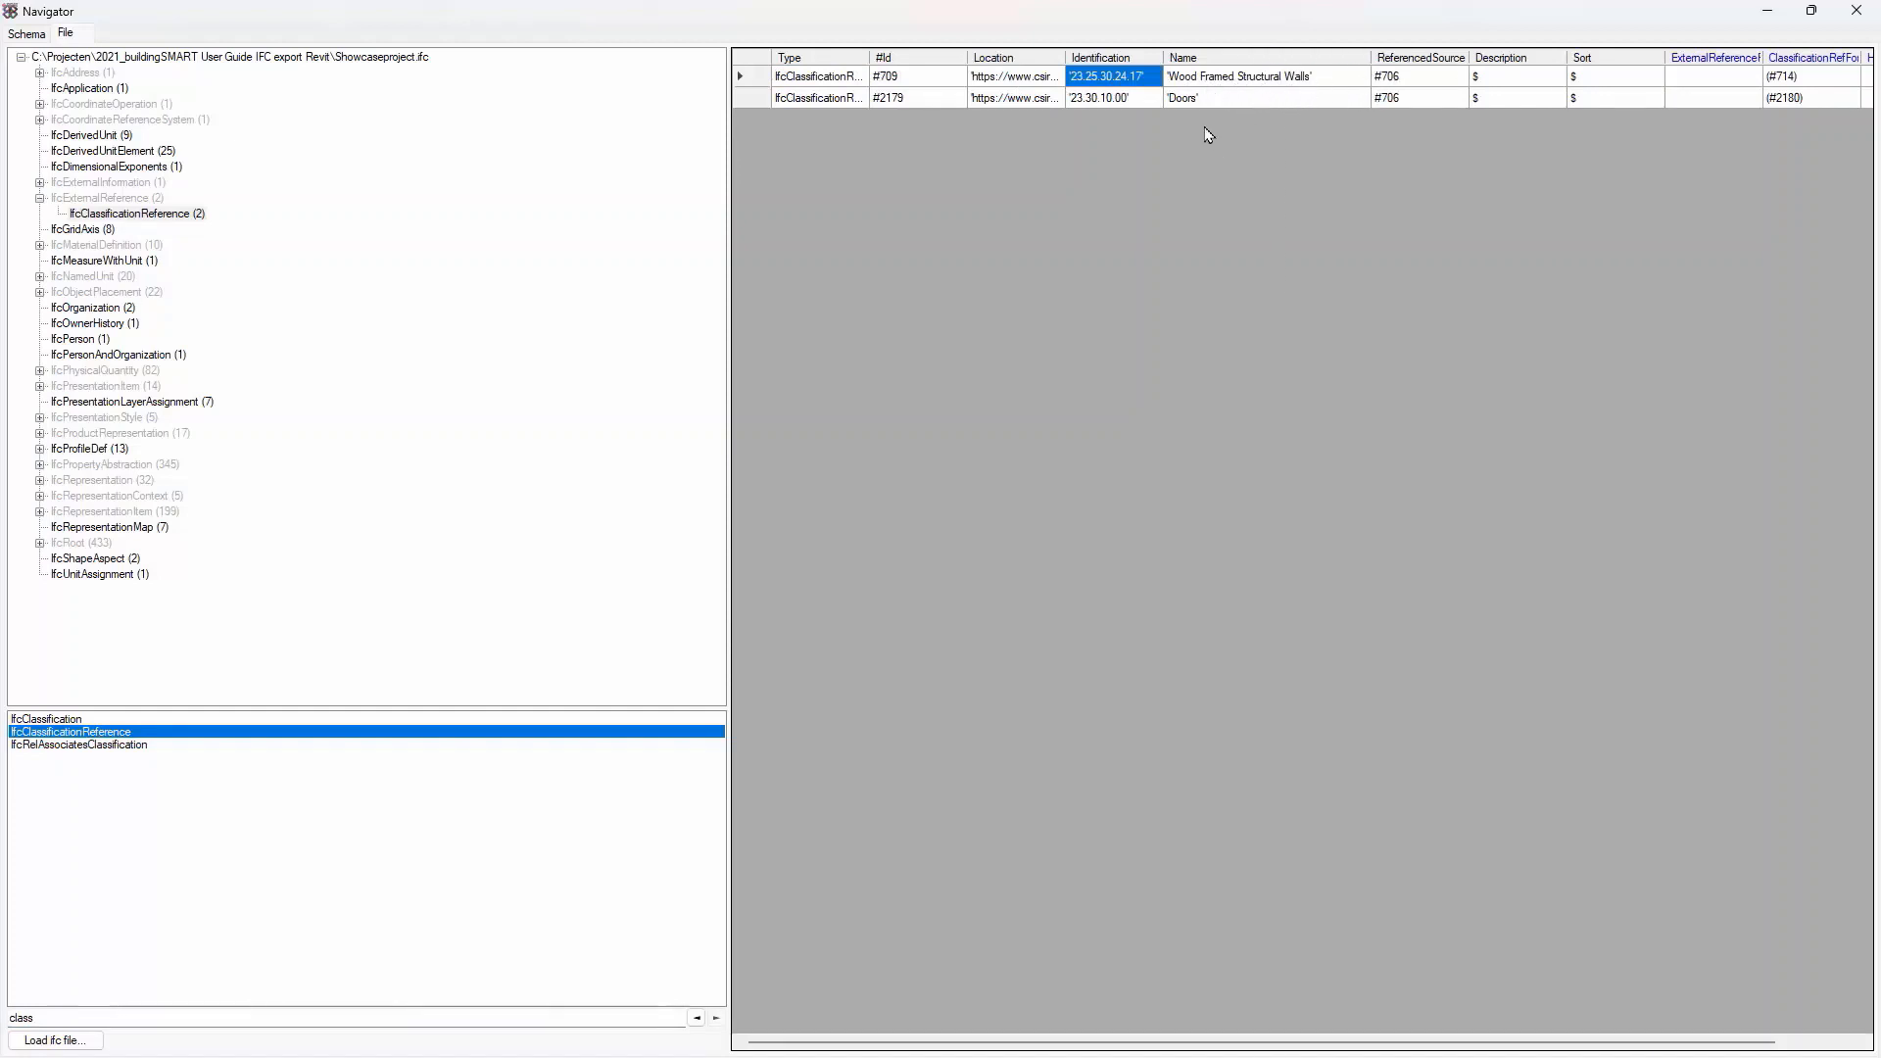
click(1211, 100)
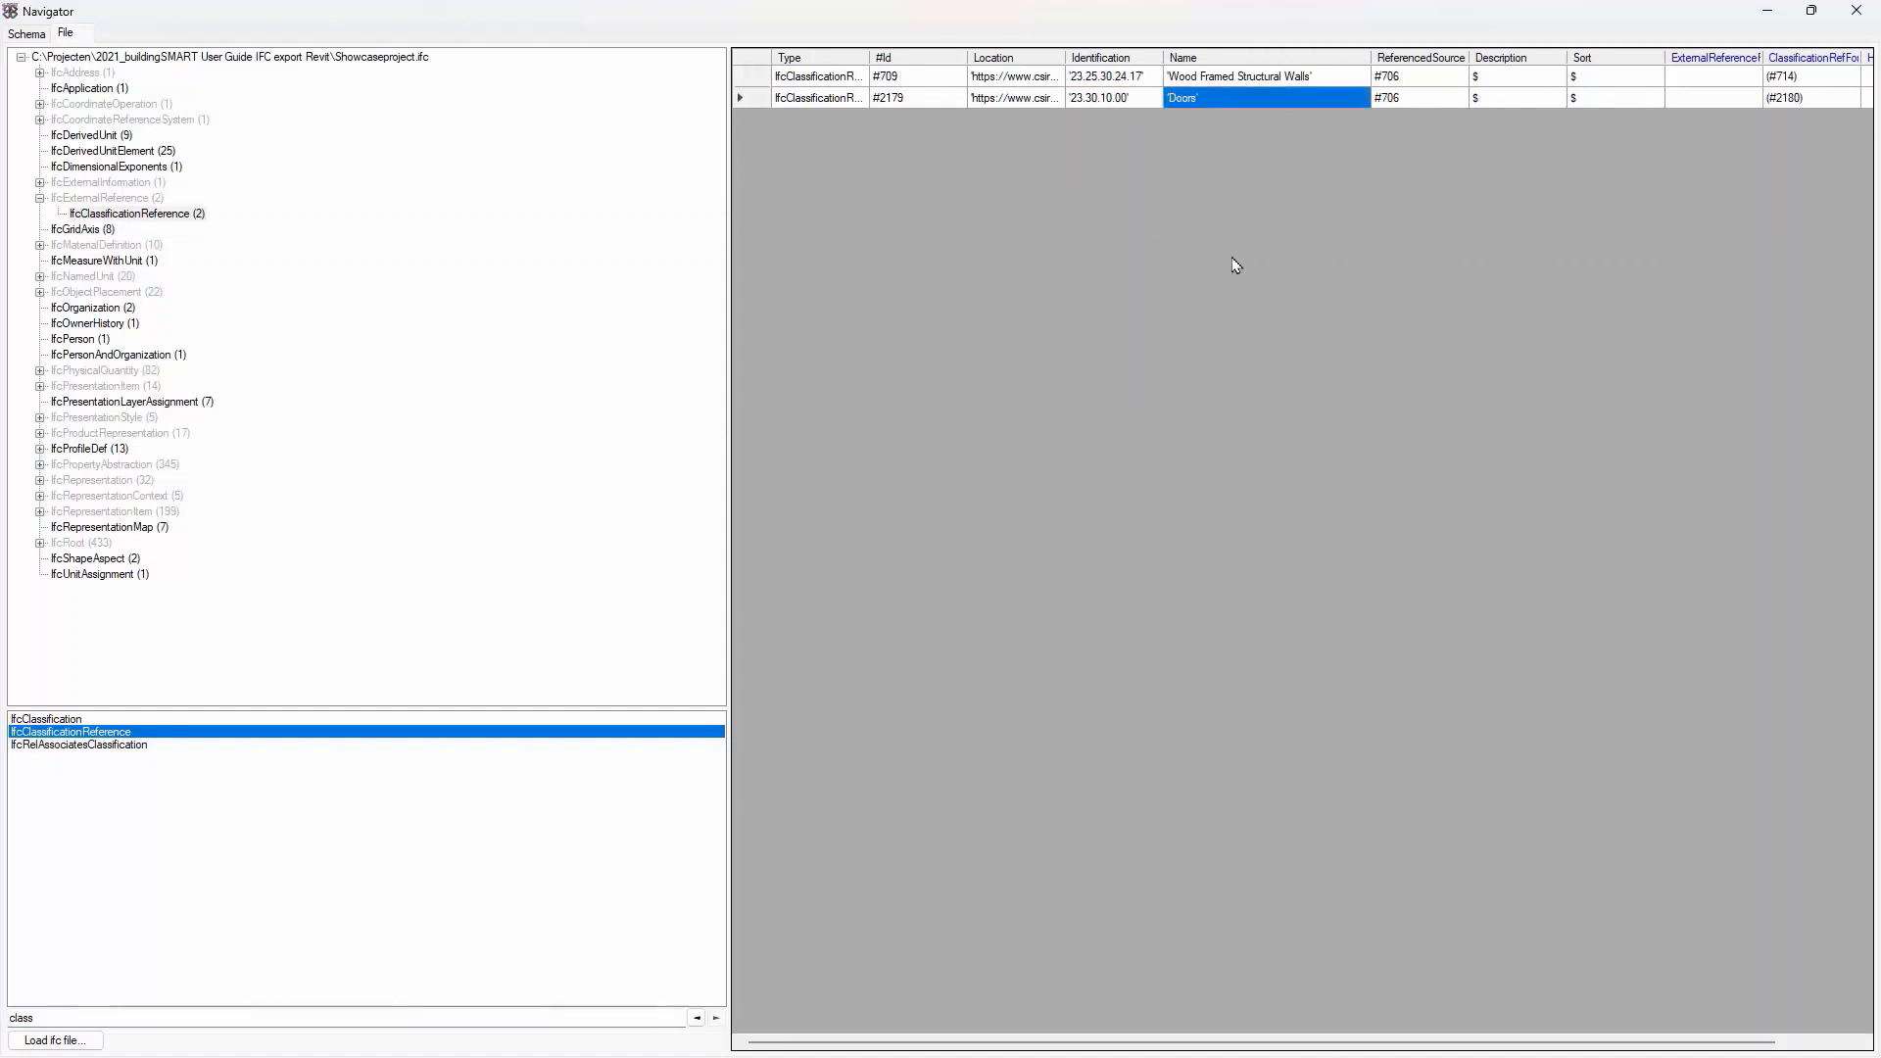